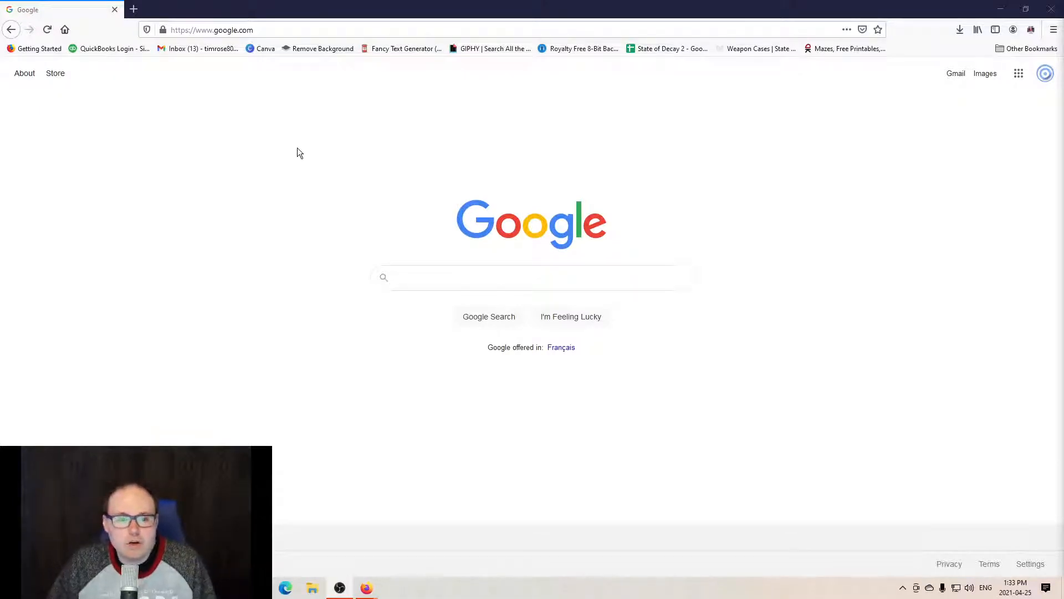
Step: Open the Canva home page in the browser
left_click(261, 50)
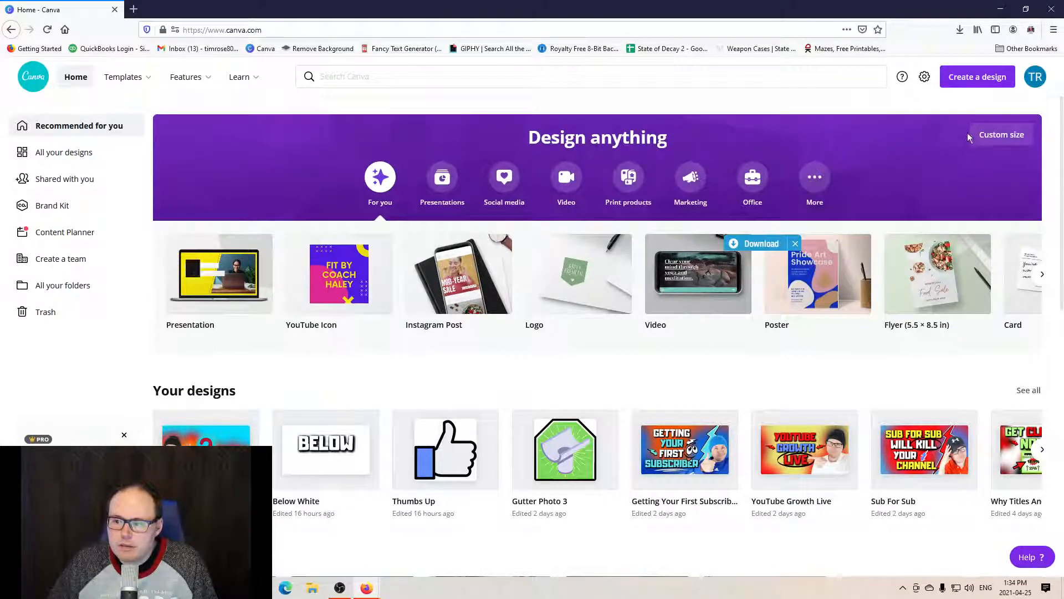
left_click(1000, 140)
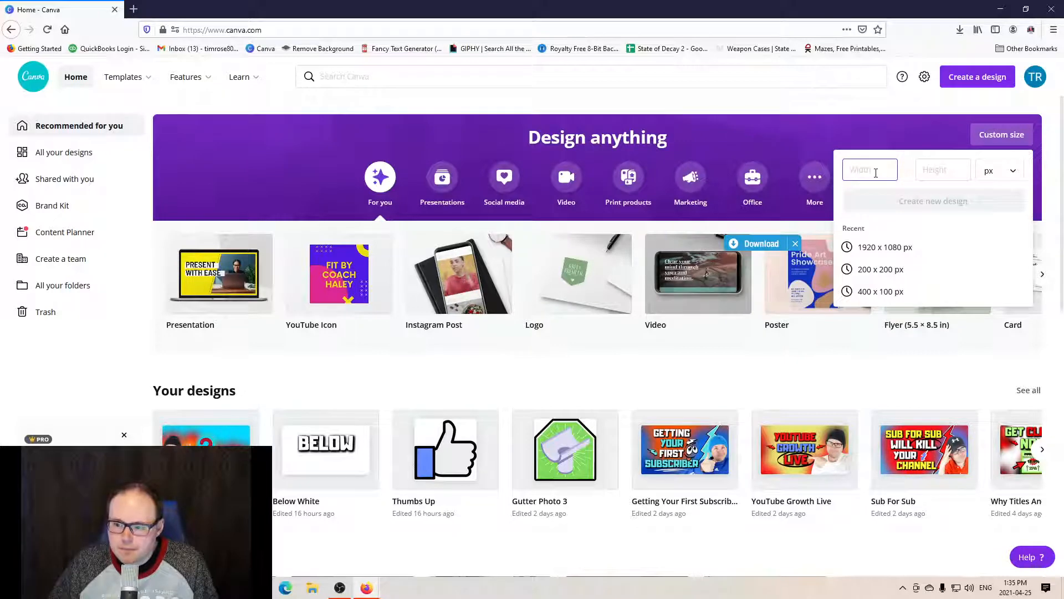
type("1280")
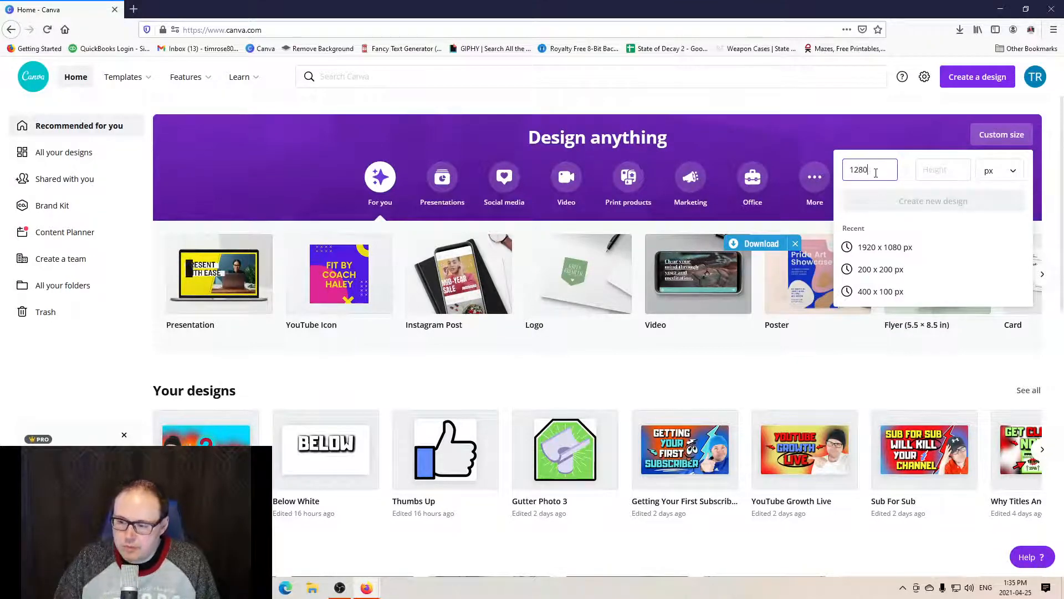
left_click(934, 169)
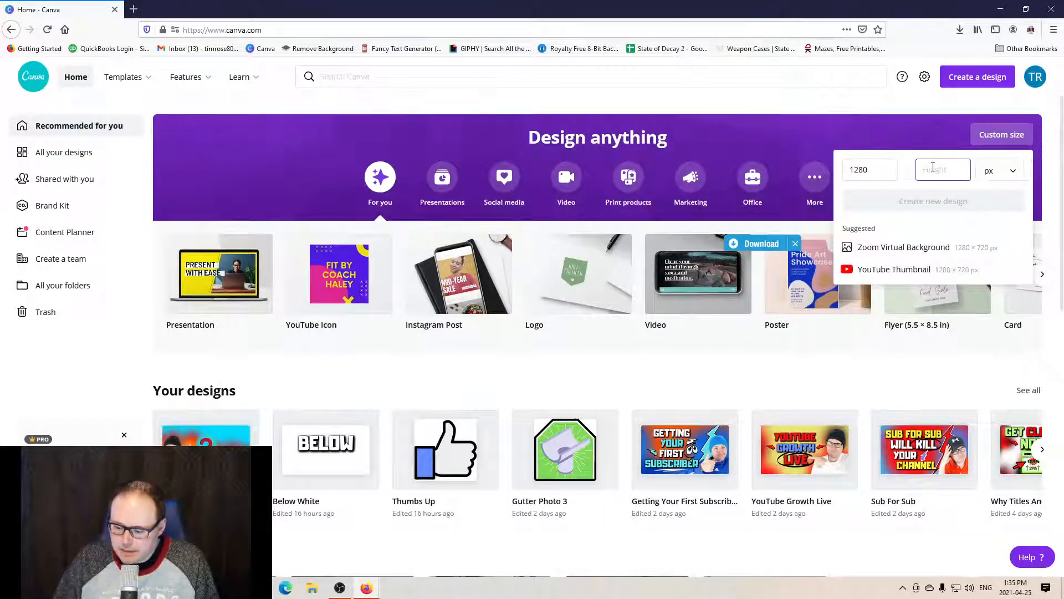
type("720")
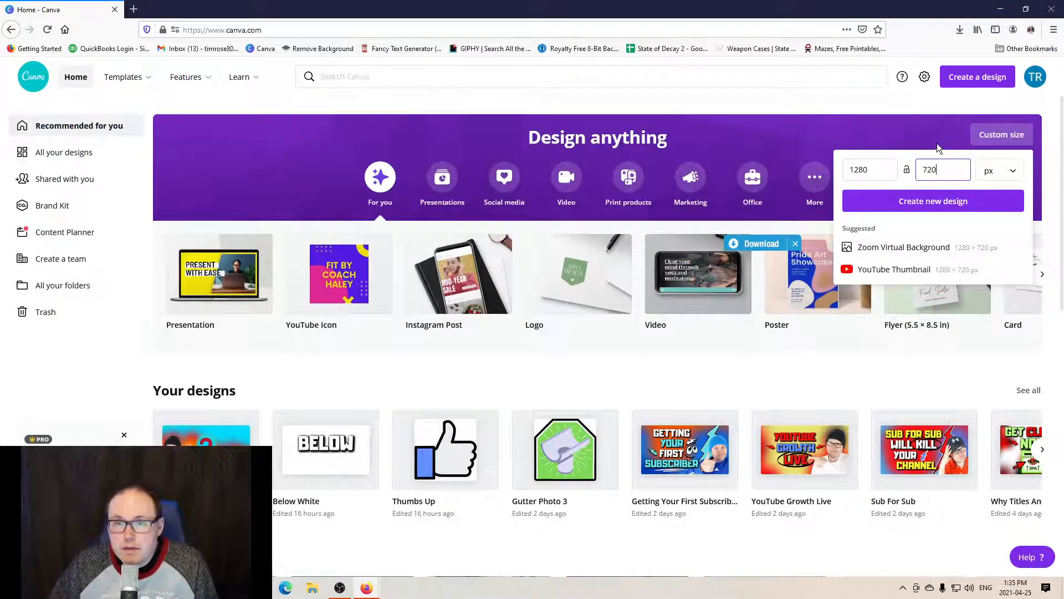
left_click(918, 124)
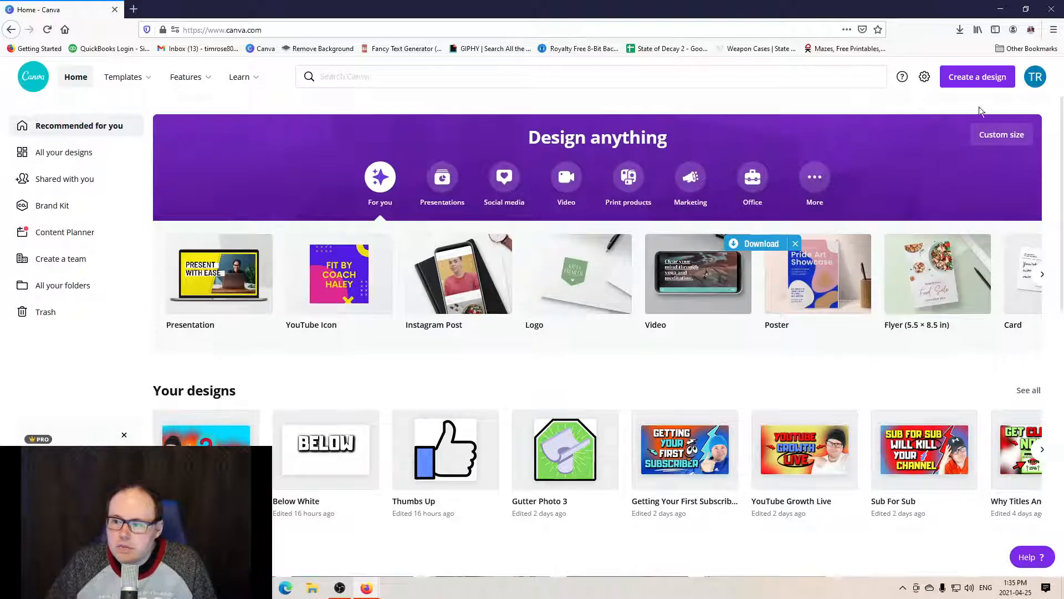
Step: Search the design types for "youtube" and create a new blank YouTube Thumbnail design
left_click(976, 82)
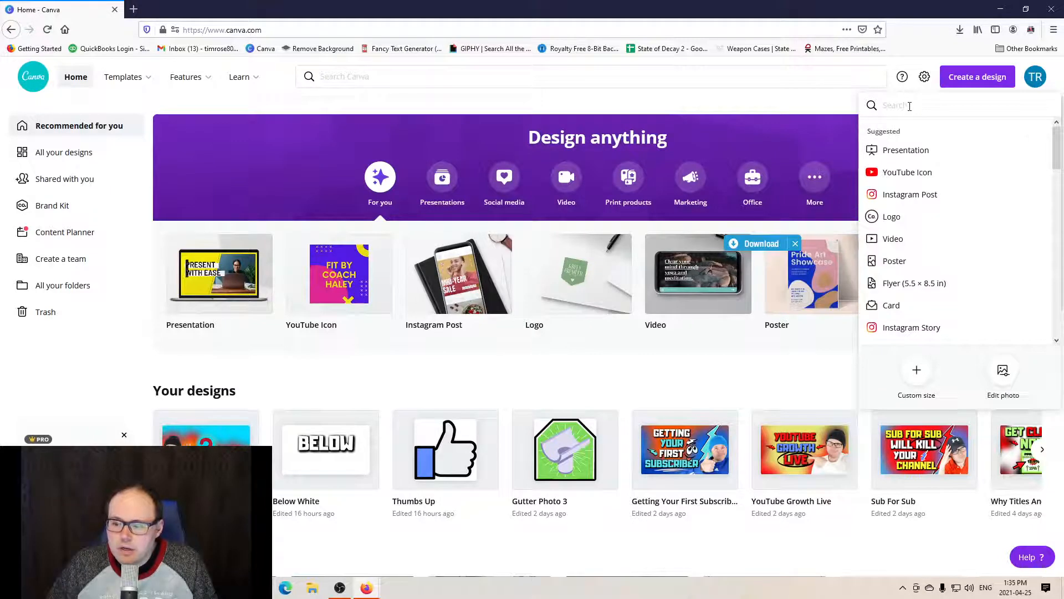
type("youtube")
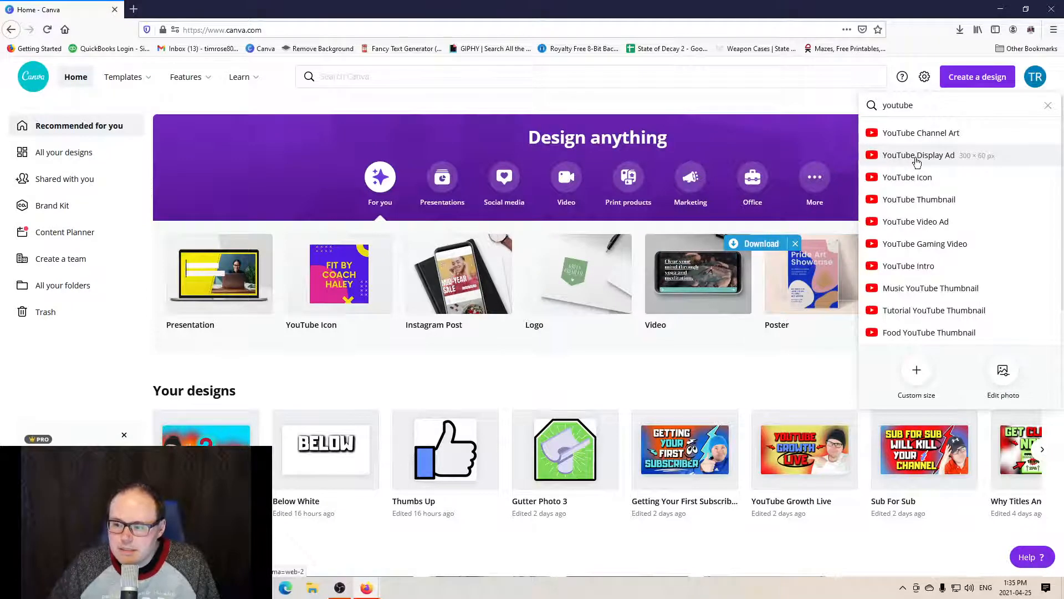
left_click(916, 201)
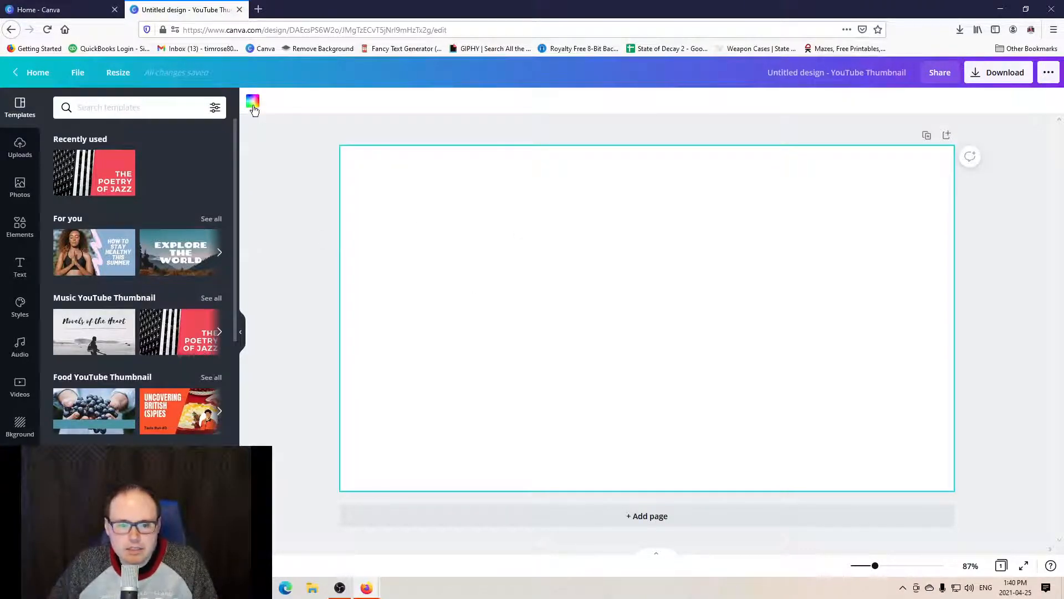
Step: Try the brand blue and yellow and the default red, pink and light green as the page background color
left_click(252, 101)
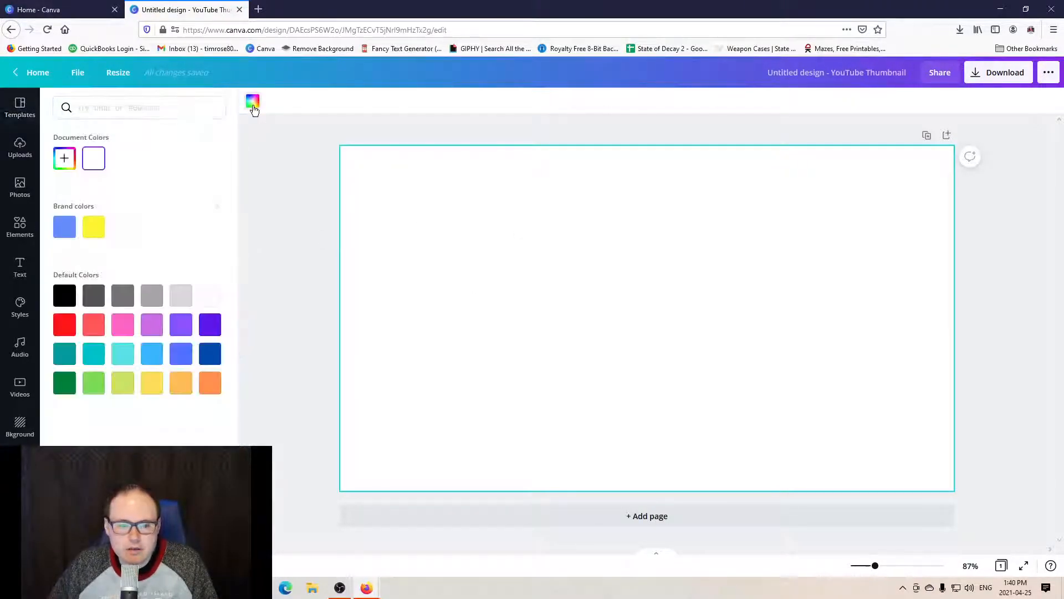
left_click(74, 230)
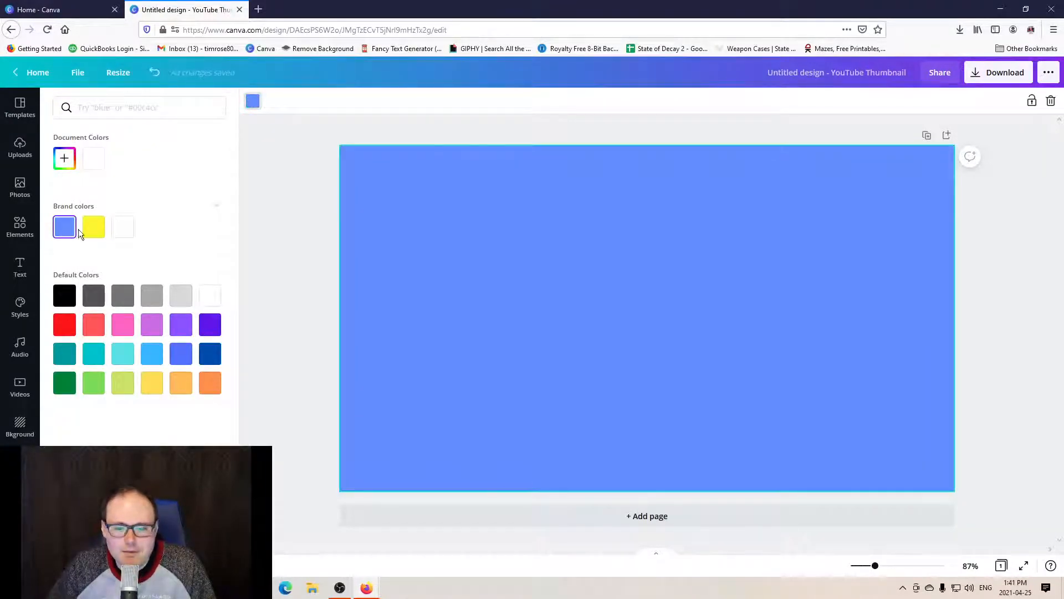
left_click(92, 231)
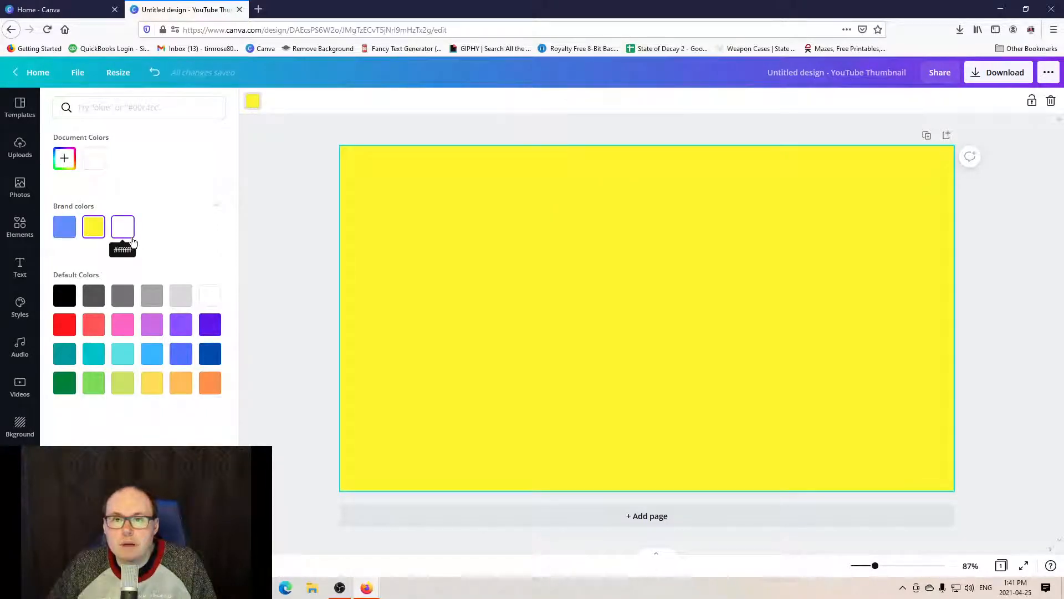
left_click(66, 230)
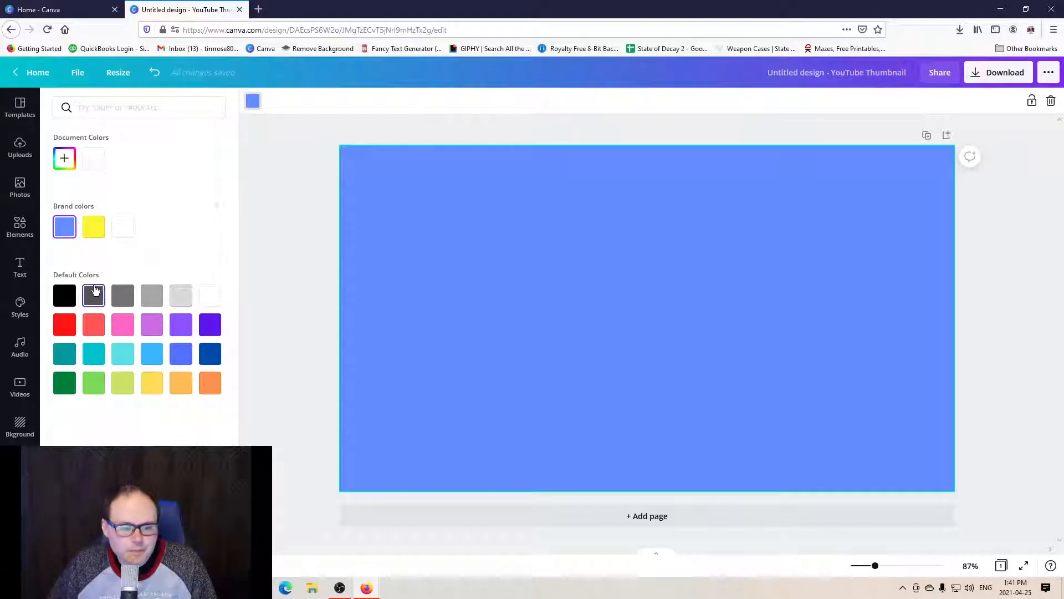
left_click(68, 326)
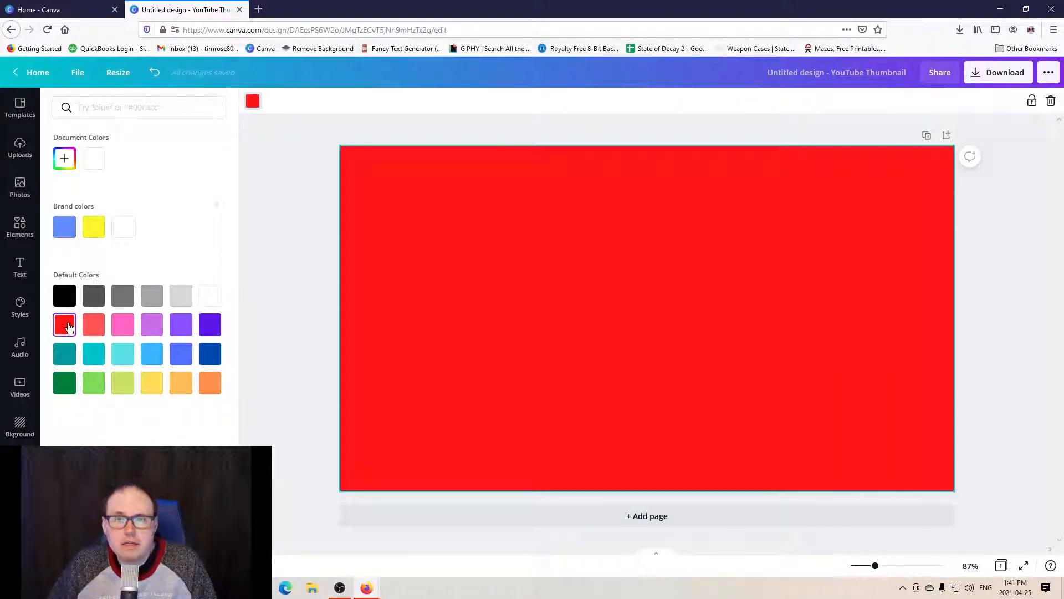
left_click(123, 327)
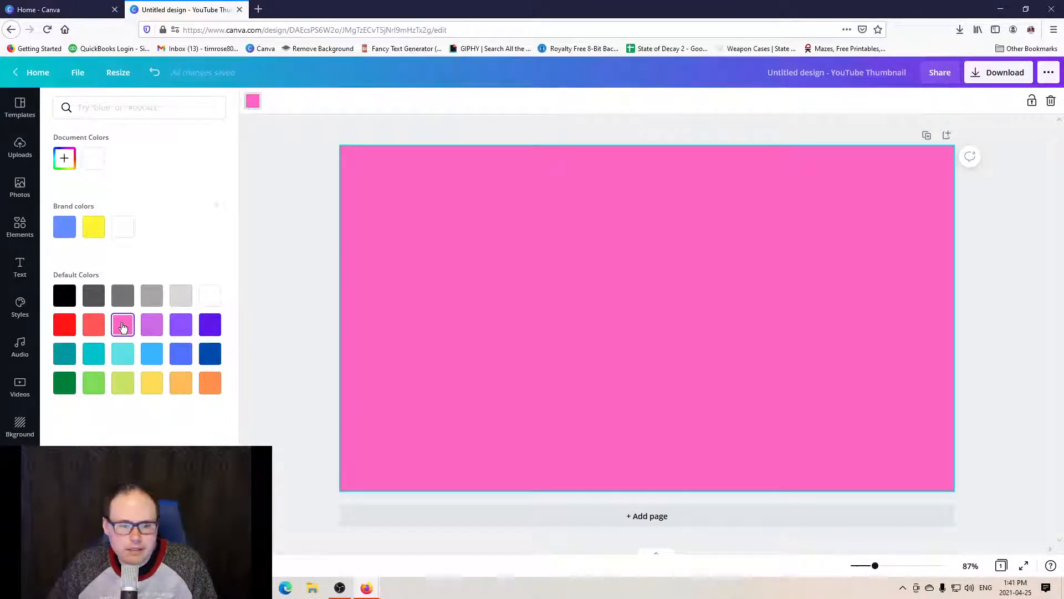
left_click(98, 383)
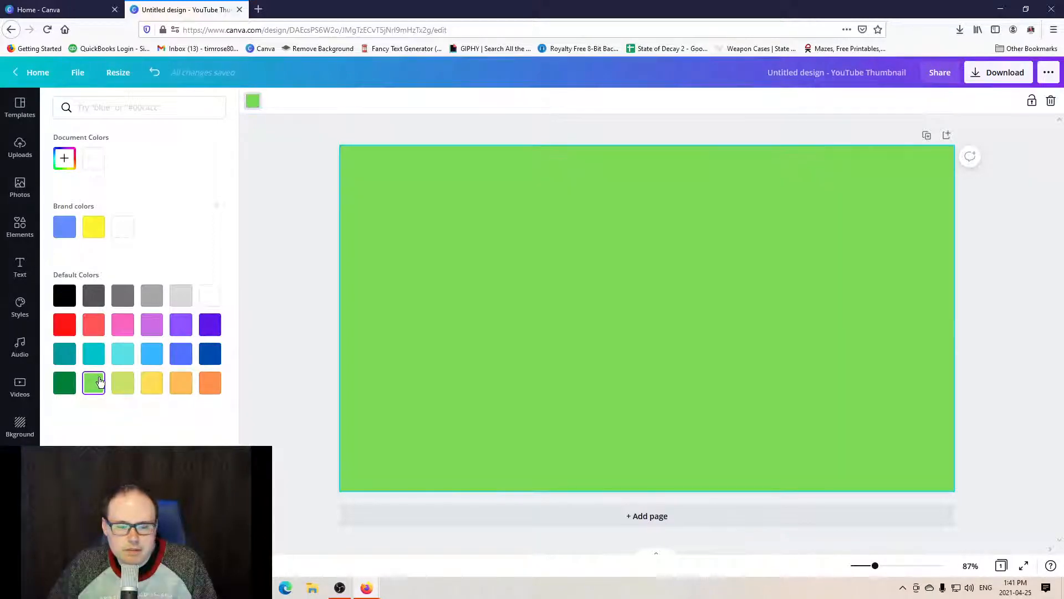
left_click(300, 260)
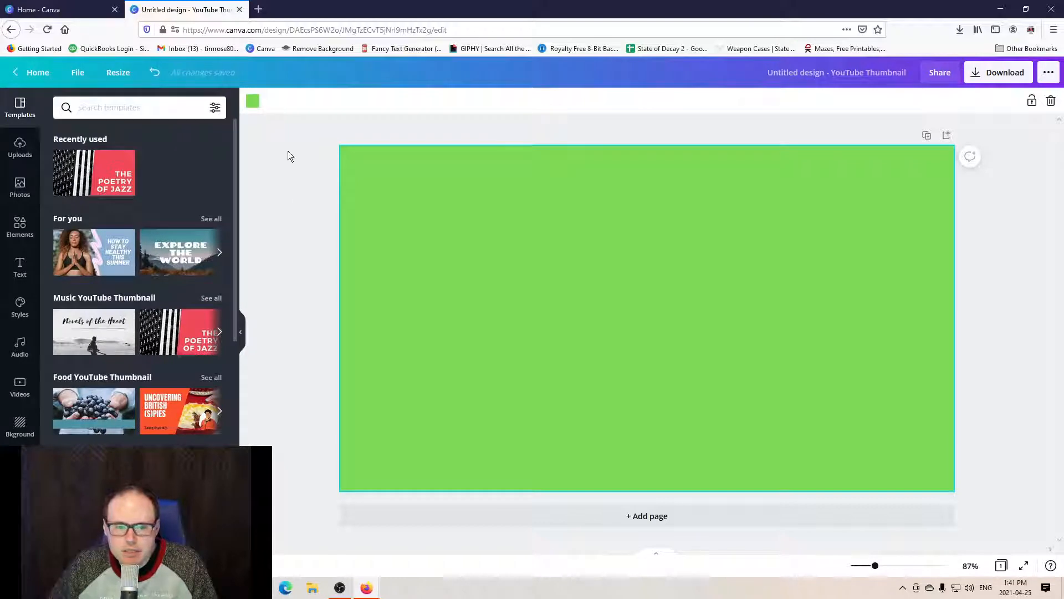
Step: Set the page background to a custom brighter green, #90F864
left_click(253, 103)
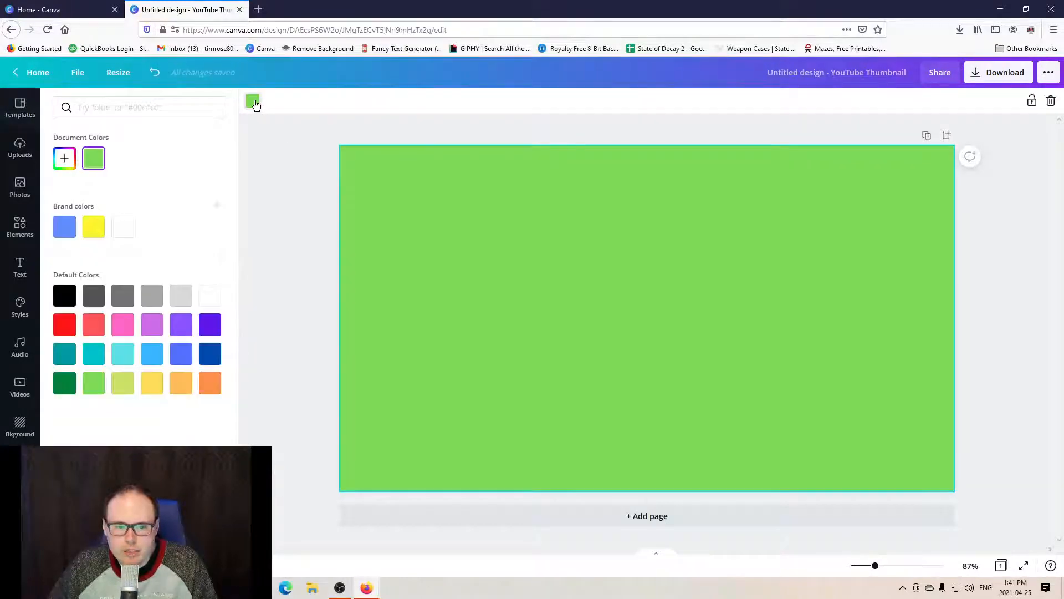
left_click(64, 160)
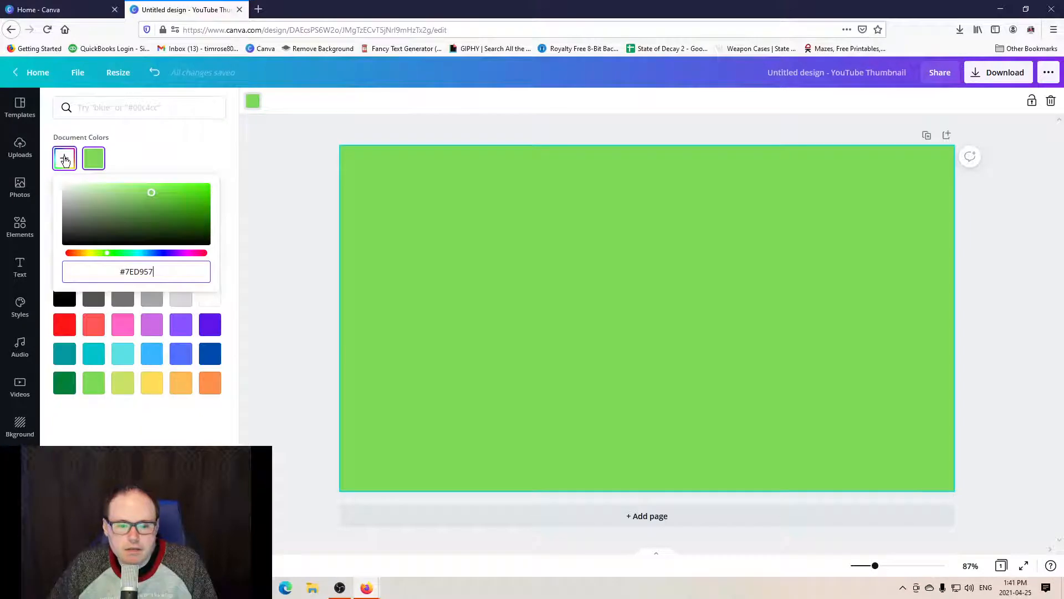
left_click(154, 194)
mouse_move(154, 195)
left_mouse_down()
mouse_move(204, 197)
mouse_move(125, 203)
mouse_move(245, 200)
mouse_move(246, 181)
mouse_move(243, 194)
mouse_move(211, 200)
mouse_move(189, 222)
mouse_move(151, 187)
left_mouse_up()
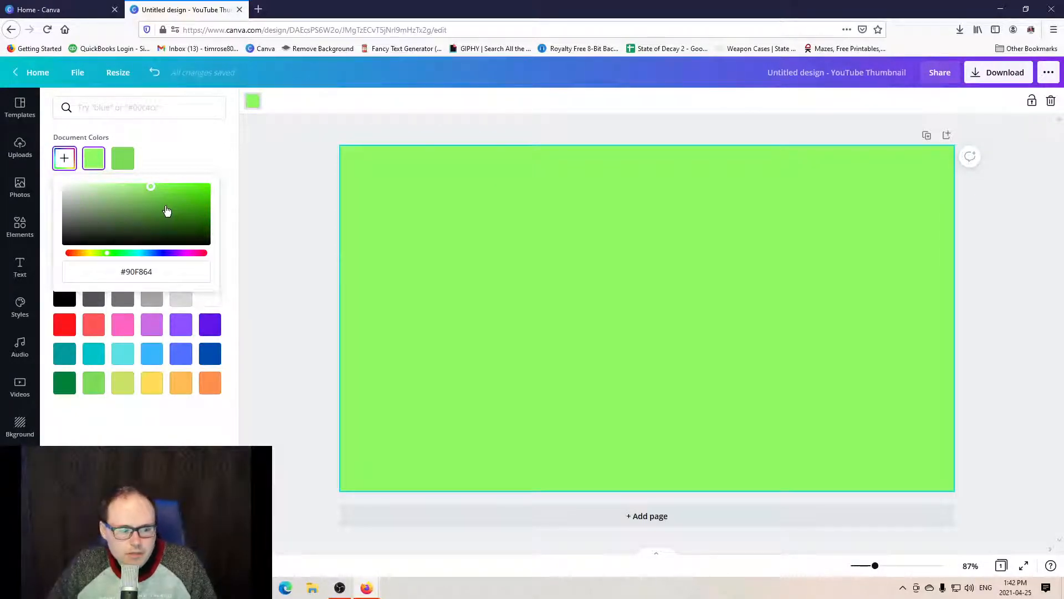
left_click(317, 237)
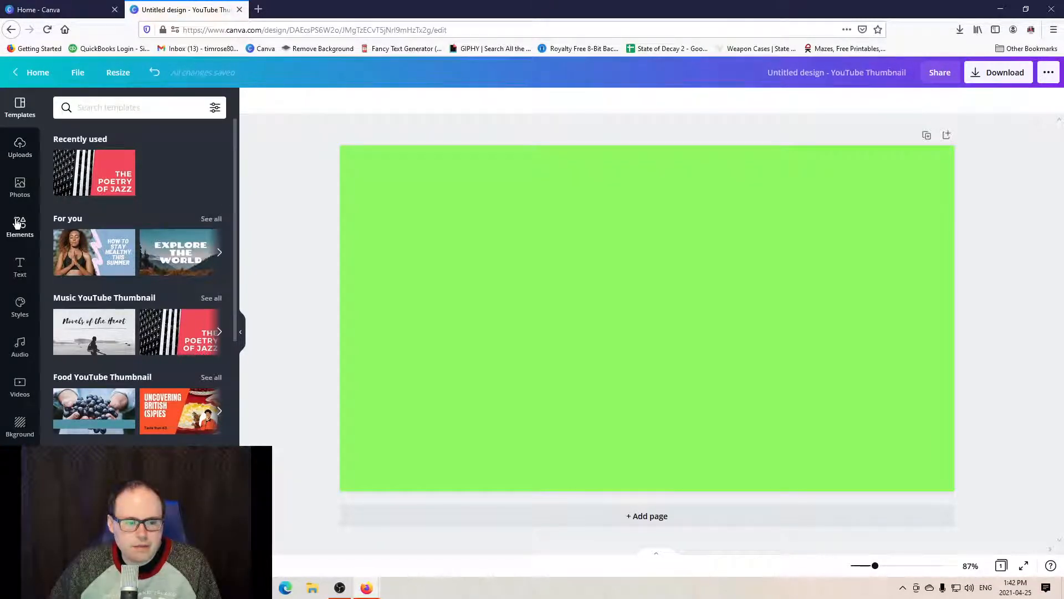
Step: Try the "PRESS START" and "INSERT COIN" font combinations on the page and remove both again
left_click(20, 270)
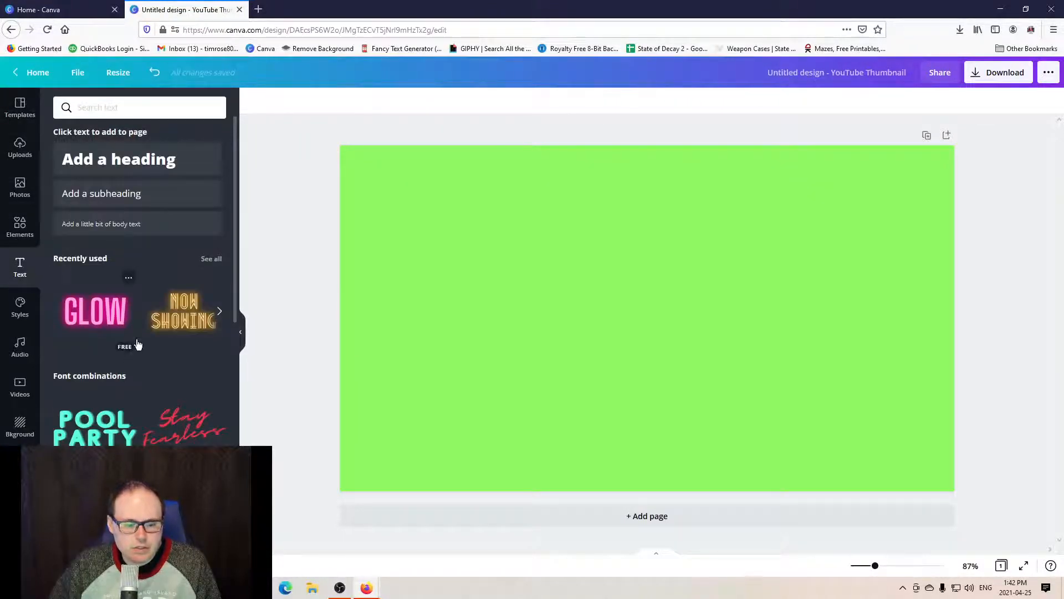
scroll(136, 294, "down", 3)
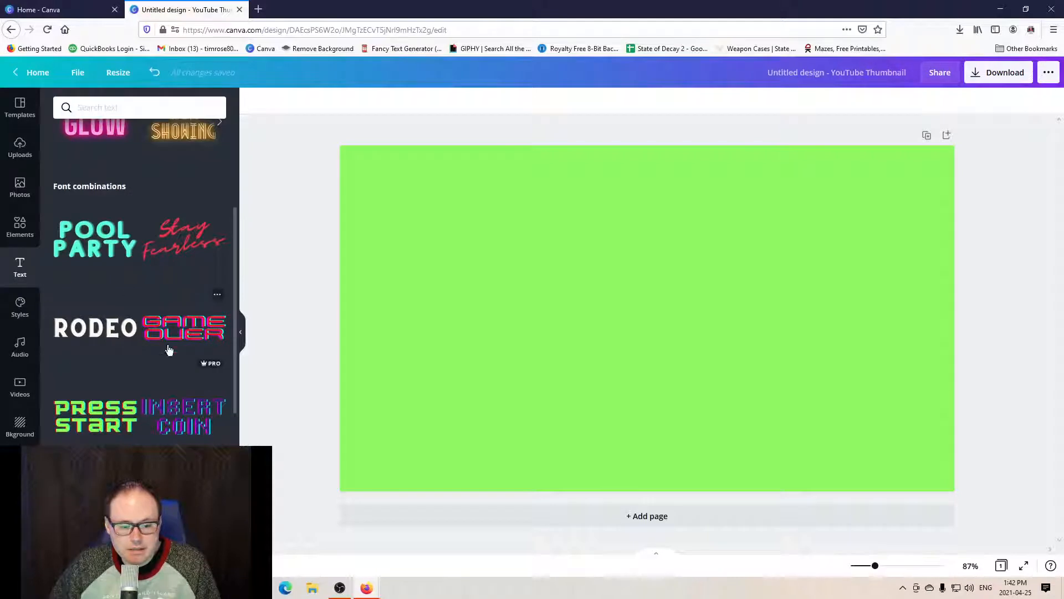
left_click_drag(234, 298, 231, 364)
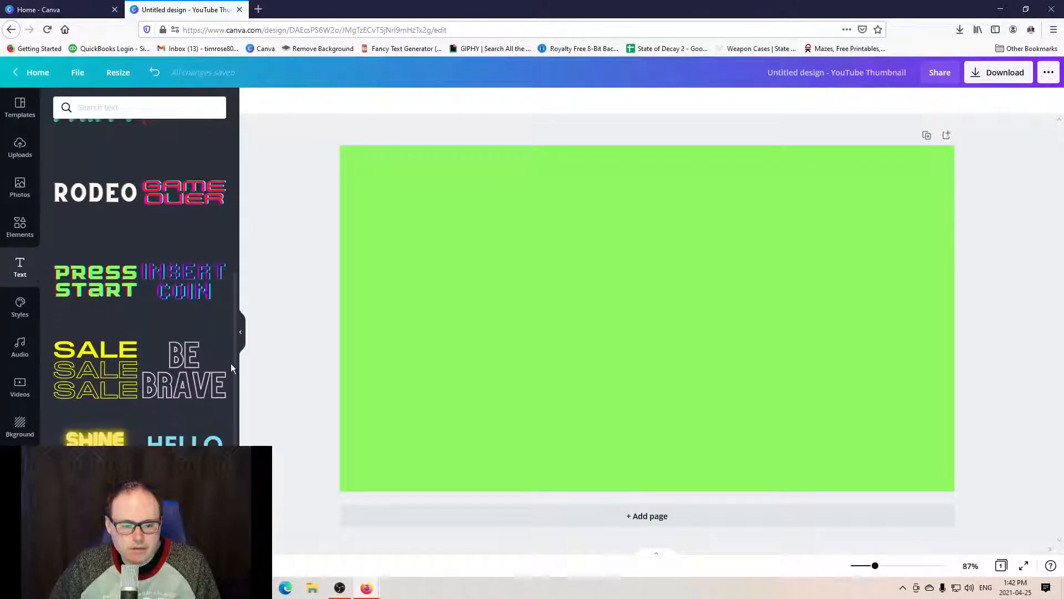
left_click(110, 291)
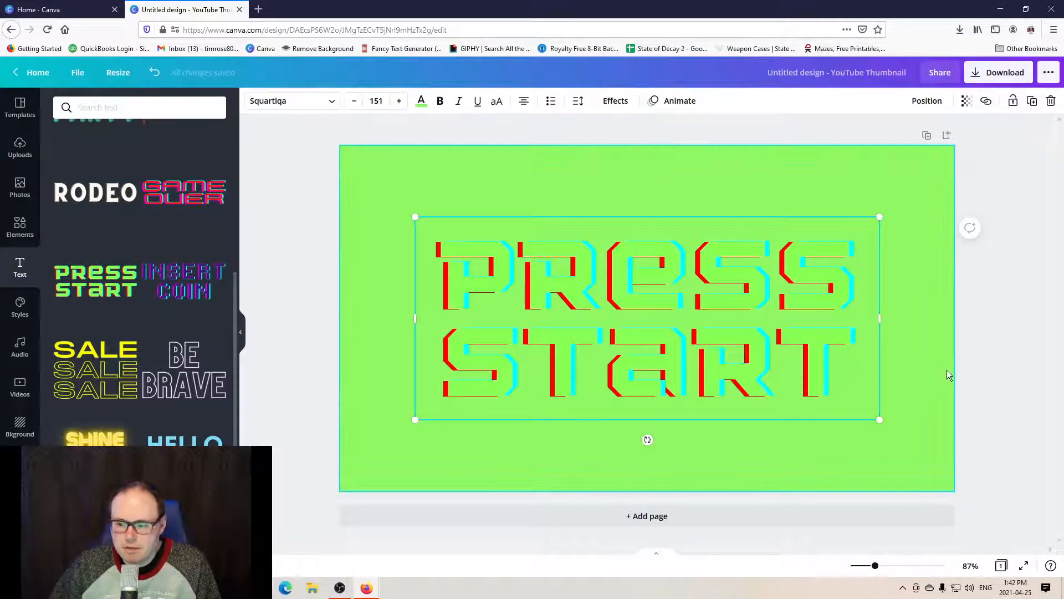
left_click(1015, 388)
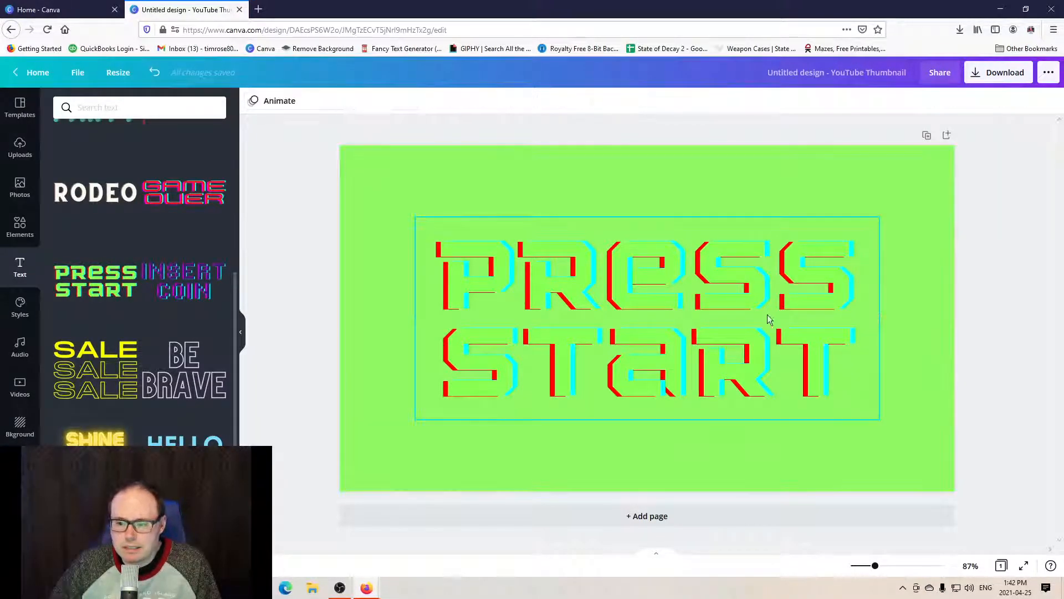
left_click(730, 310)
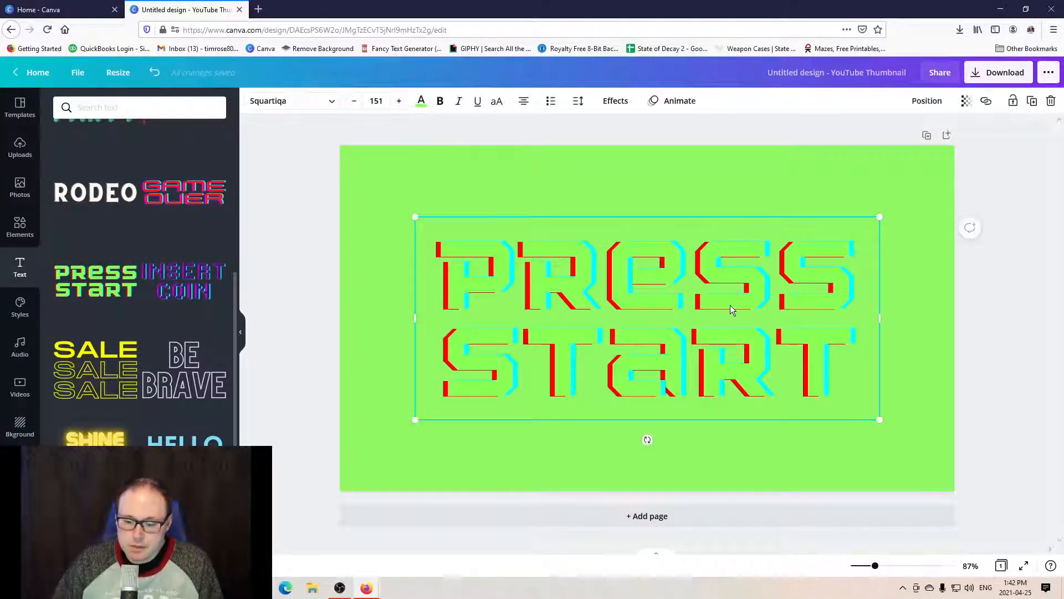
key("Delete")
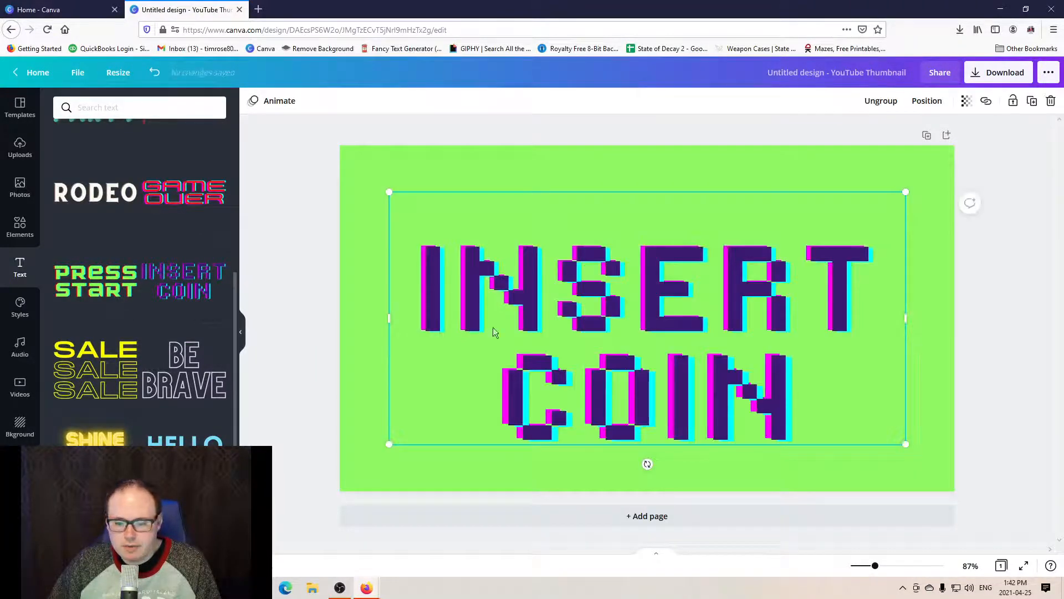
left_click(156, 75)
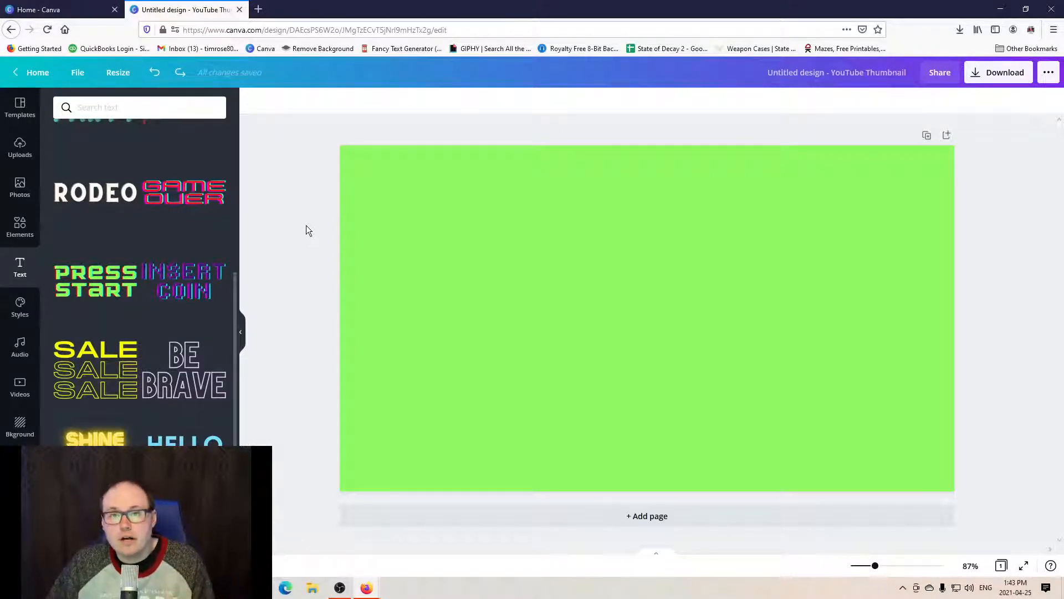
Step: Try the recently used red question mark element on the page and delete it again
left_click(26, 235)
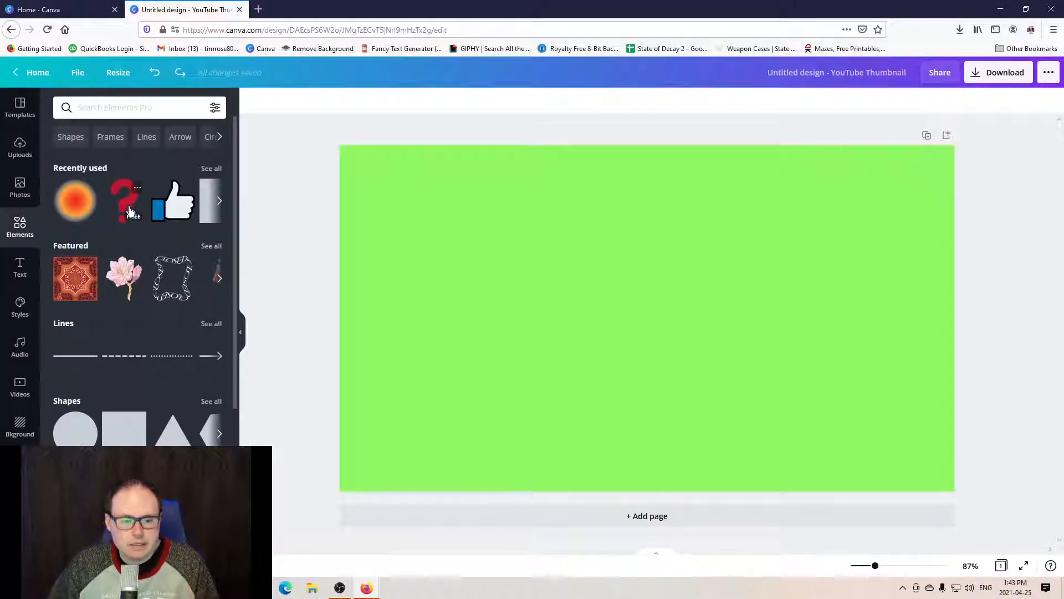
left_click_drag(124, 200, 564, 292)
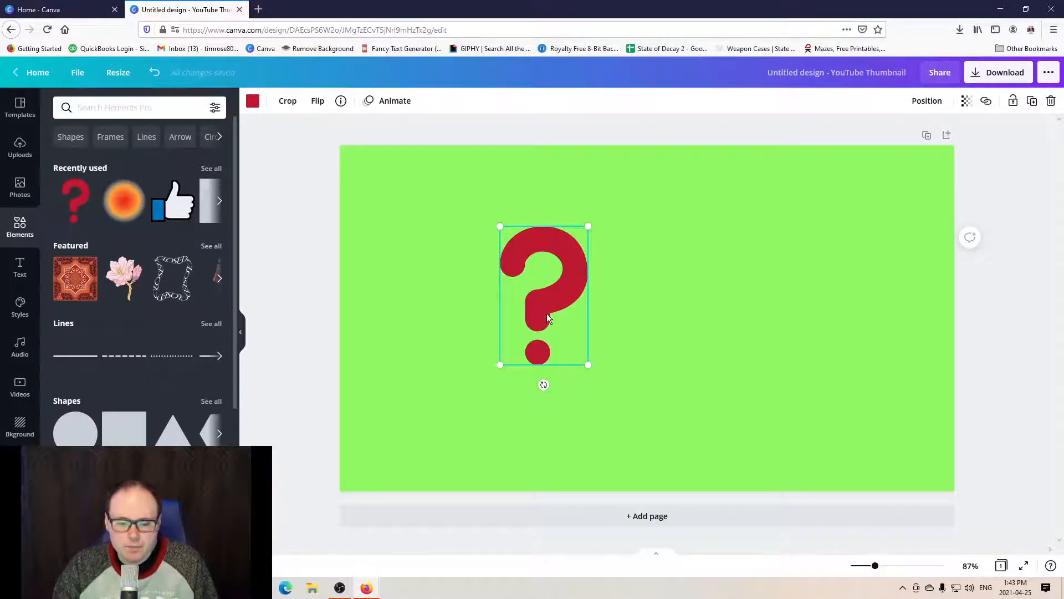
key("Delete")
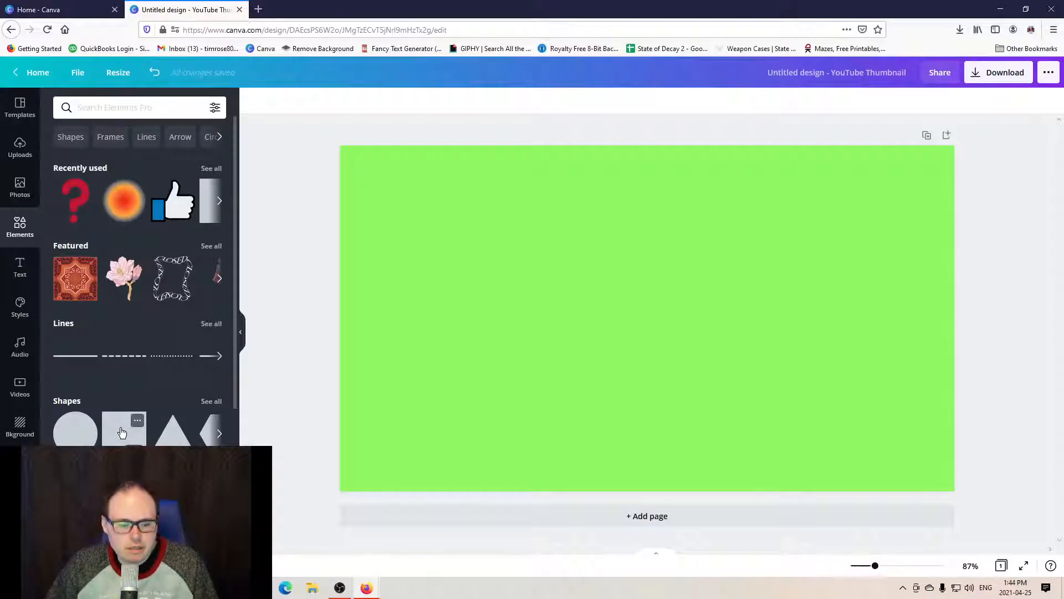
Step: Add a square shape to the page and stretch it into a horizontal bar about 726 px wide and 101 px high
left_click_drag(123, 428, 565, 237)
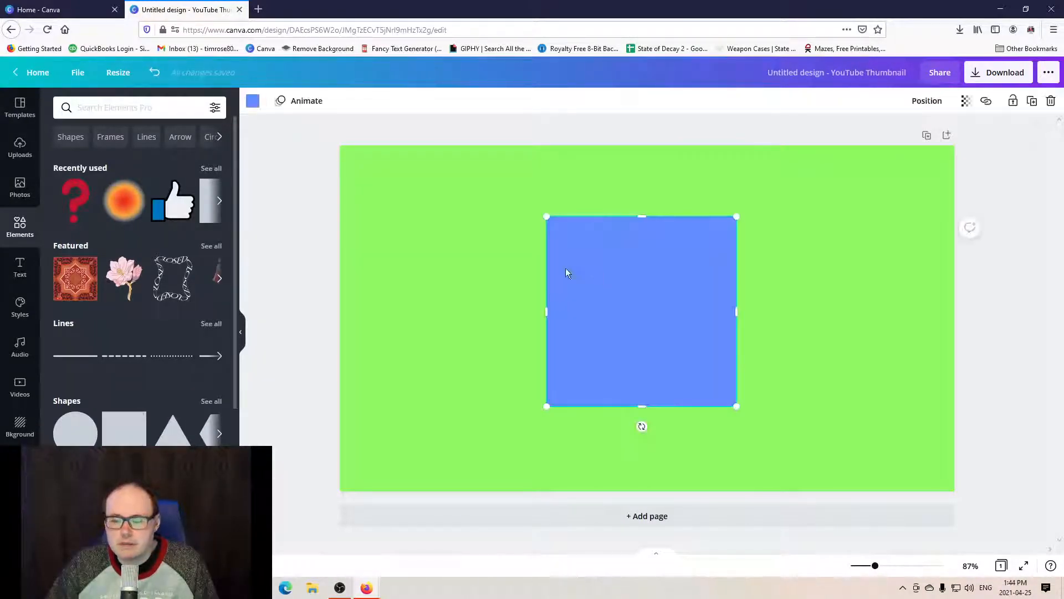
left_click_drag(739, 311, 896, 311)
left_click_drag(721, 406, 731, 272)
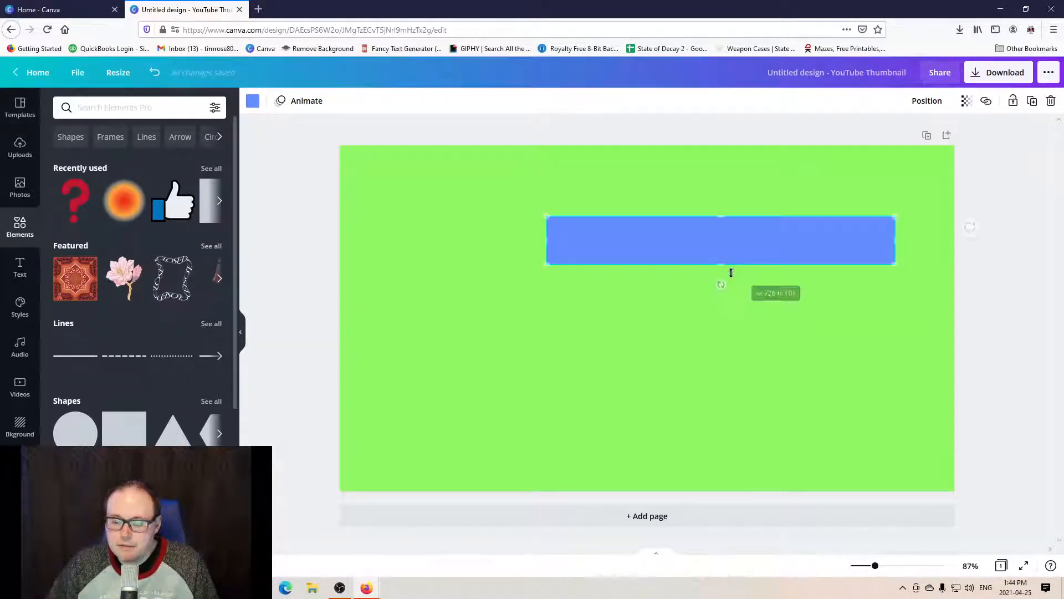
left_click(622, 325)
left_click(558, 239)
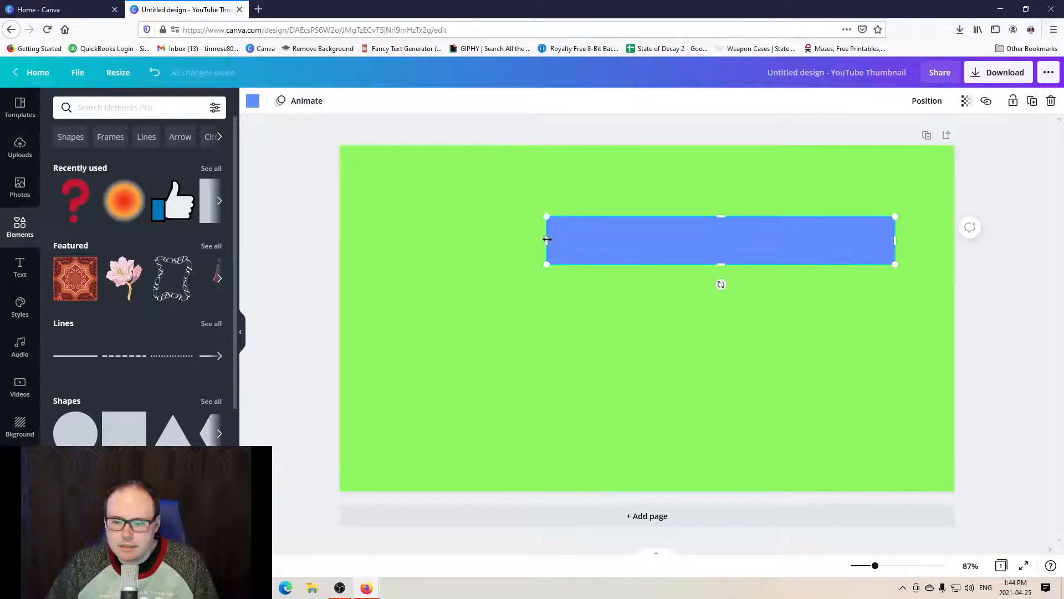
Step: Shorten the blue bar and move it toward the right edge in the upper part of the page
left_click_drag(546, 240, 679, 240)
left_click_drag(758, 256, 802, 250)
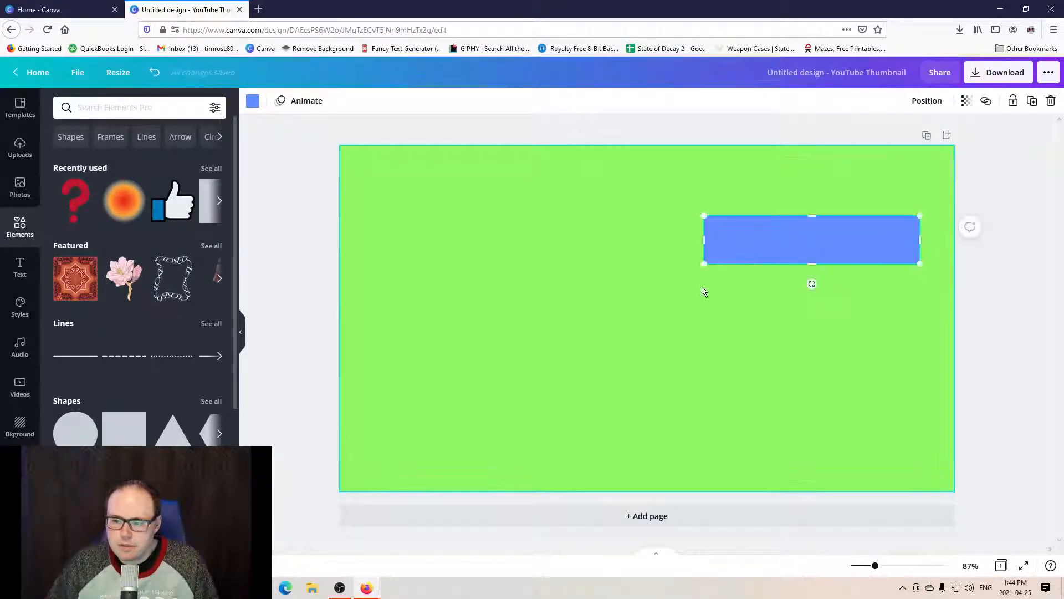
left_click(667, 318)
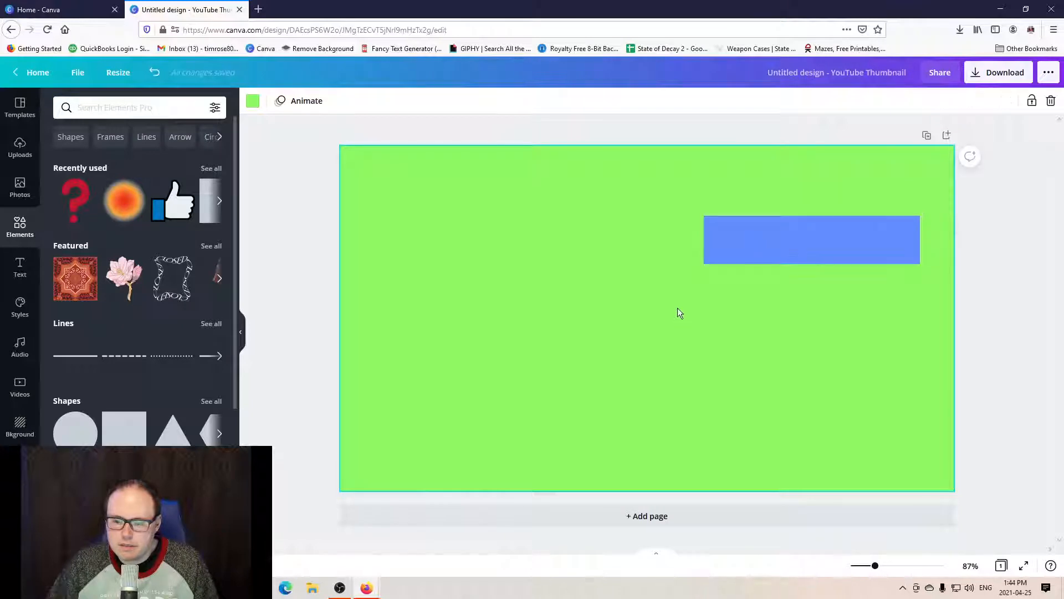
Step: Duplicate the blue bar and place the copy directly below the original, aligned with it
left_click(778, 248)
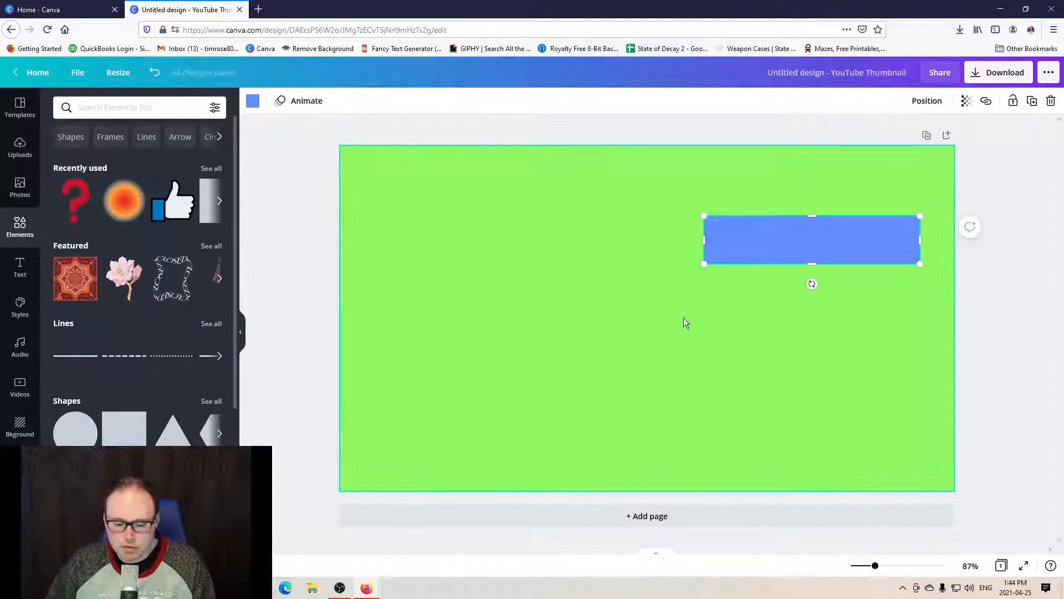
key("ctrl+d")
left_click_drag(791, 256, 781, 298)
left_click(629, 321)
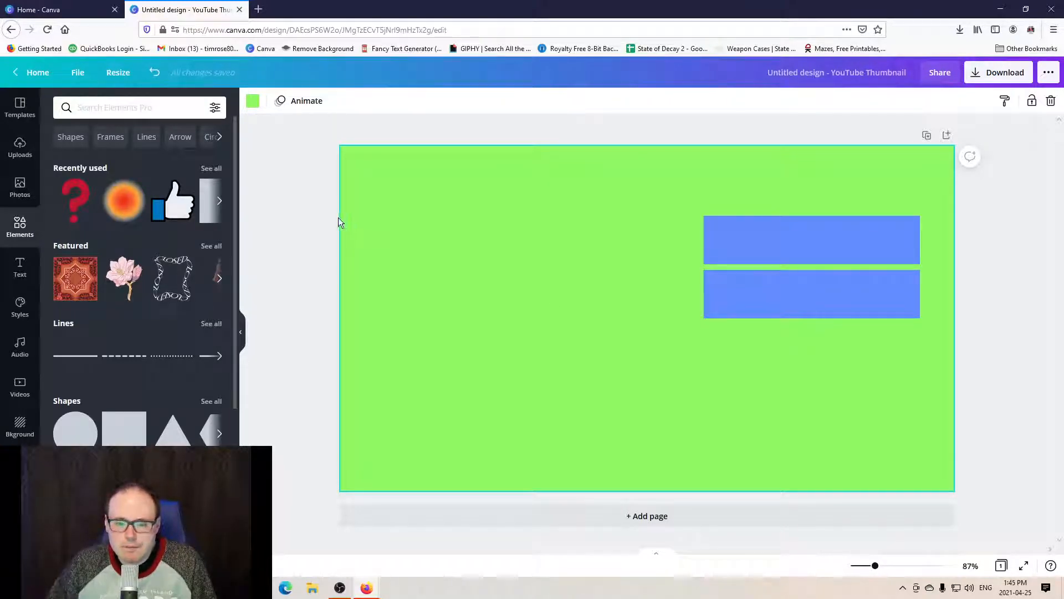
left_click(321, 215)
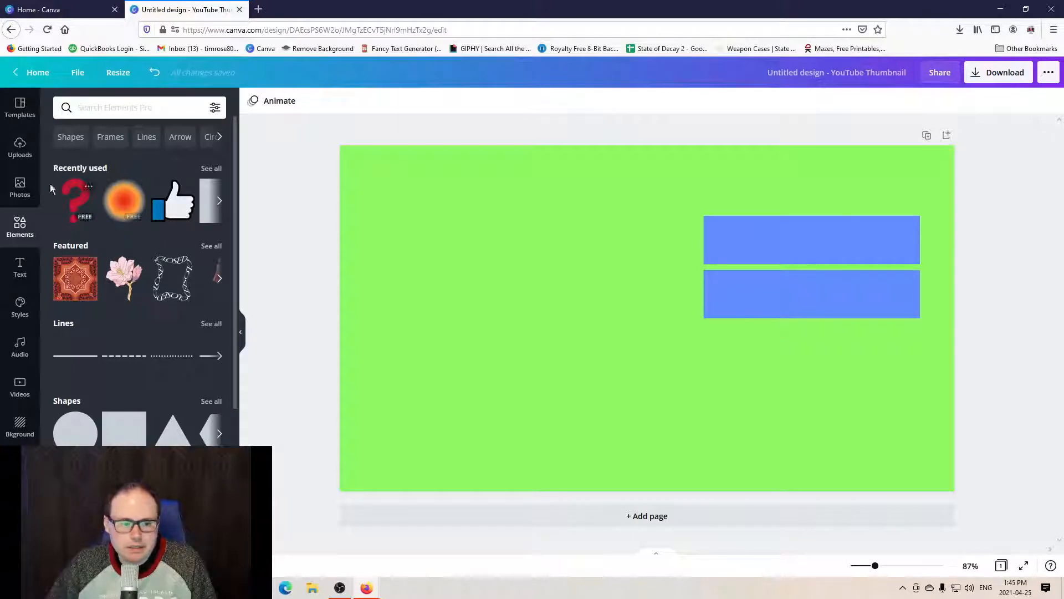
Step: Add the uploaded skillet cookie photo to the page and position it beside the two blue bars
left_click(20, 156)
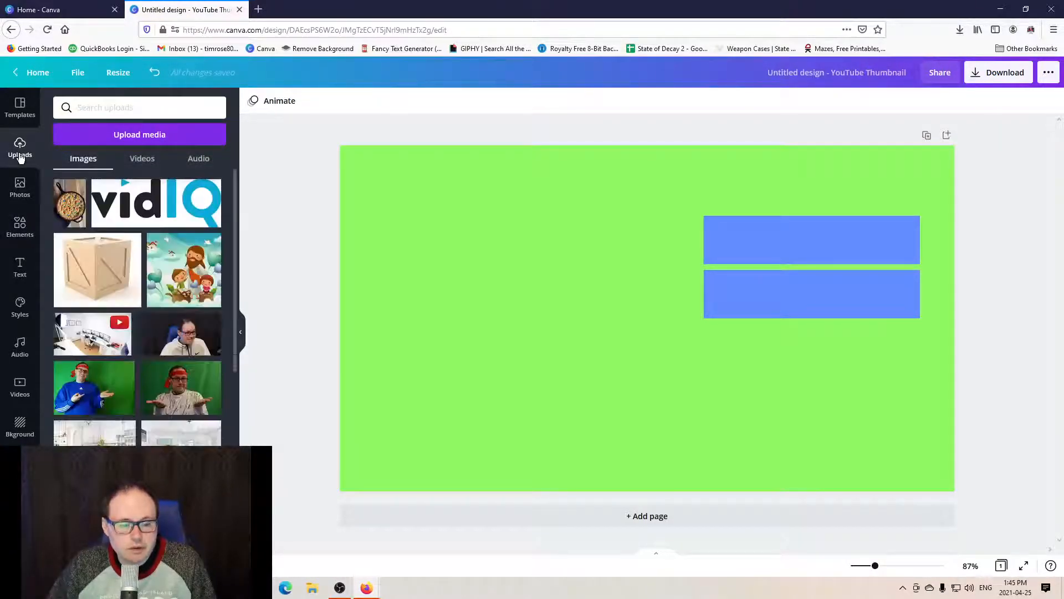
mouse_move(76, 208)
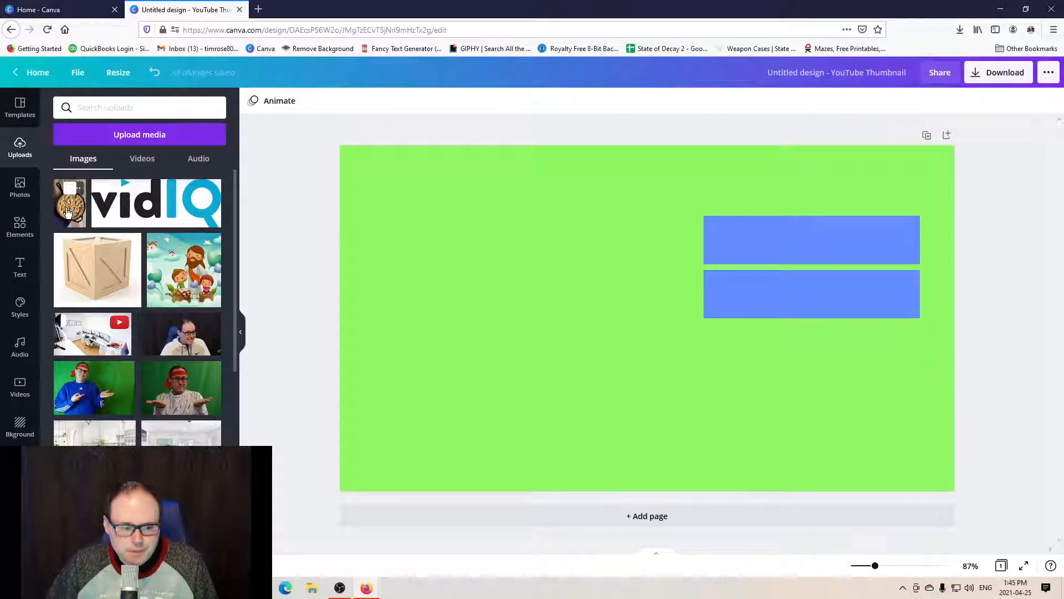
left_click_drag(67, 213, 499, 228)
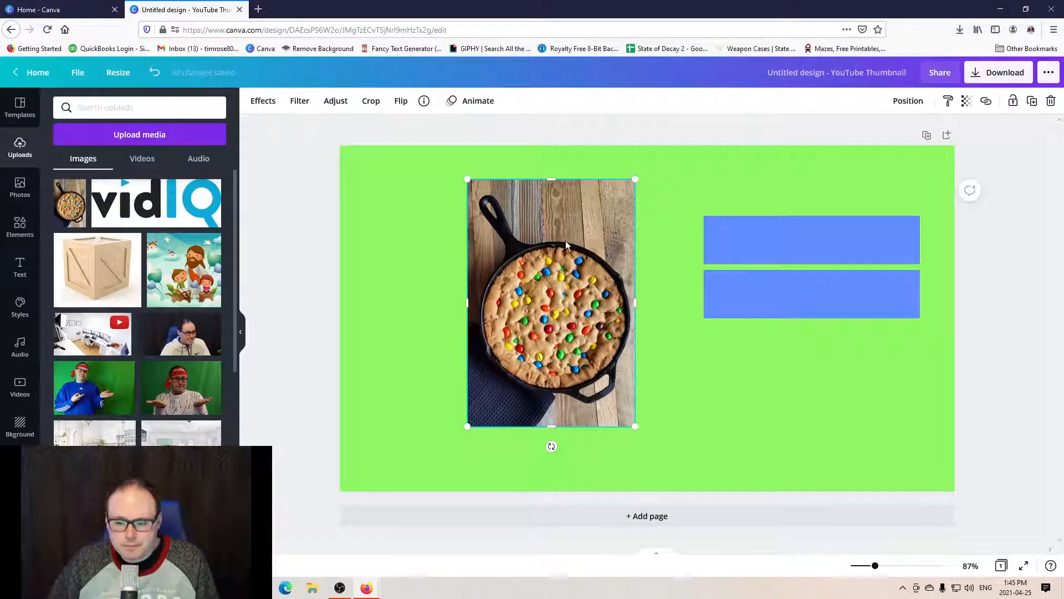
left_click_drag(575, 264, 553, 260)
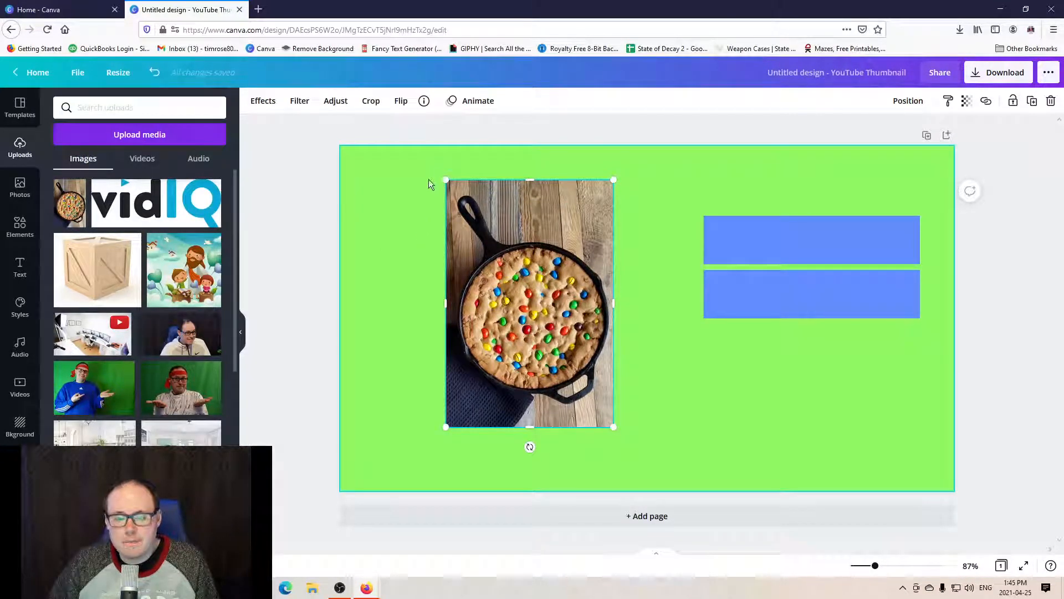
Step: View the remove.bg site in a new browser tab and close it again
left_click(259, 10)
left_click(321, 49)
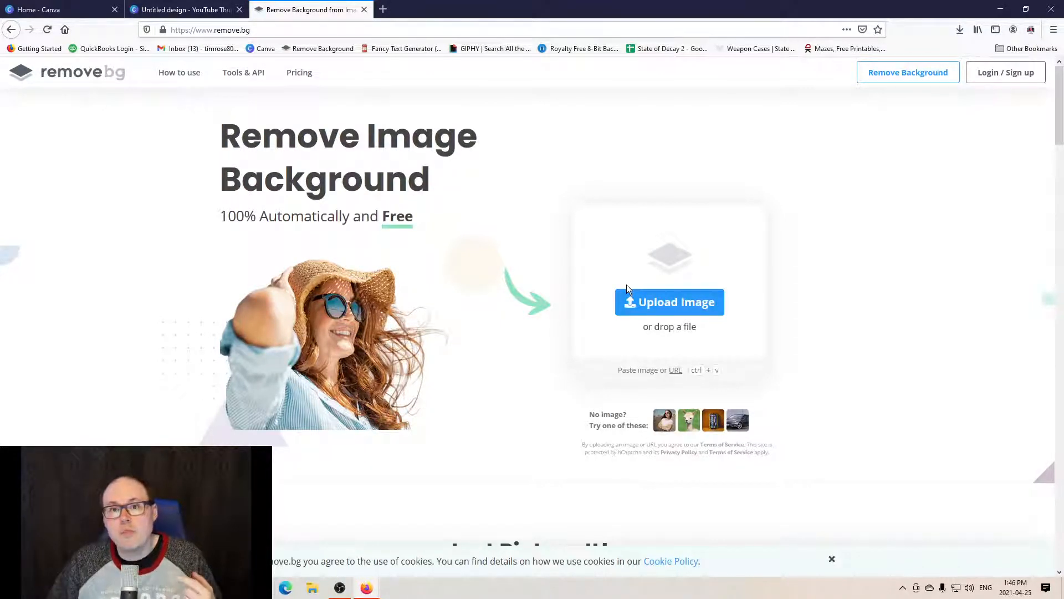
left_click(365, 9)
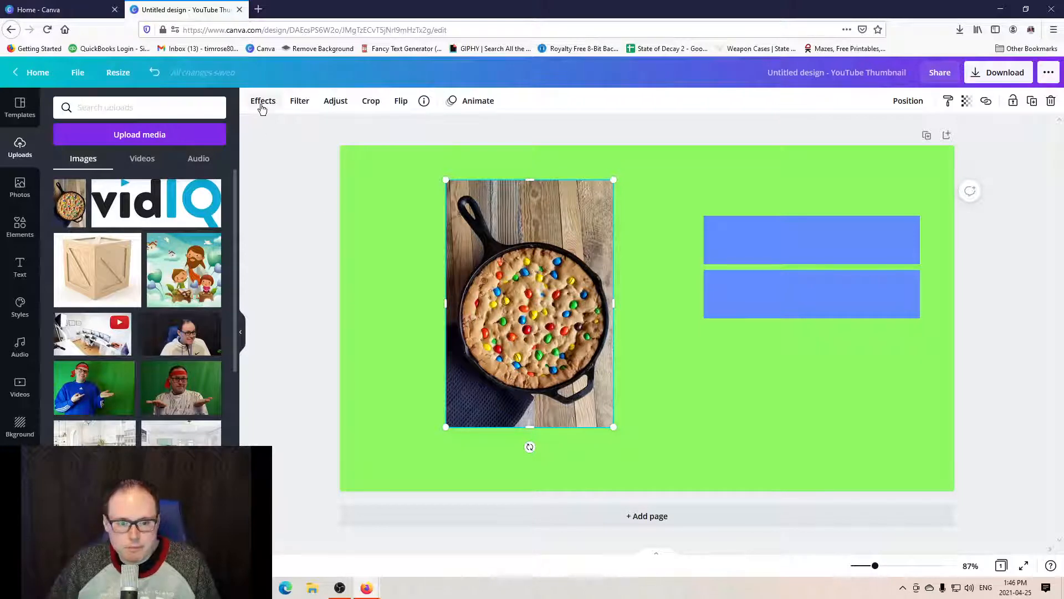
Step: Try removing the skillet photo's background, then rotating, enlarging and moving it, and undo these changes
left_click(262, 104)
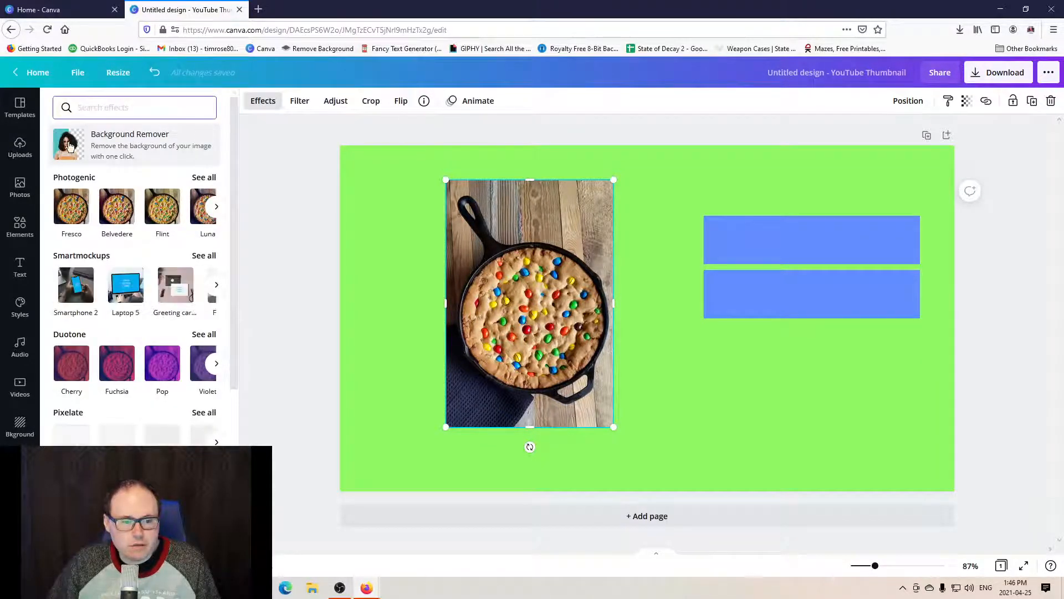
left_click(164, 149)
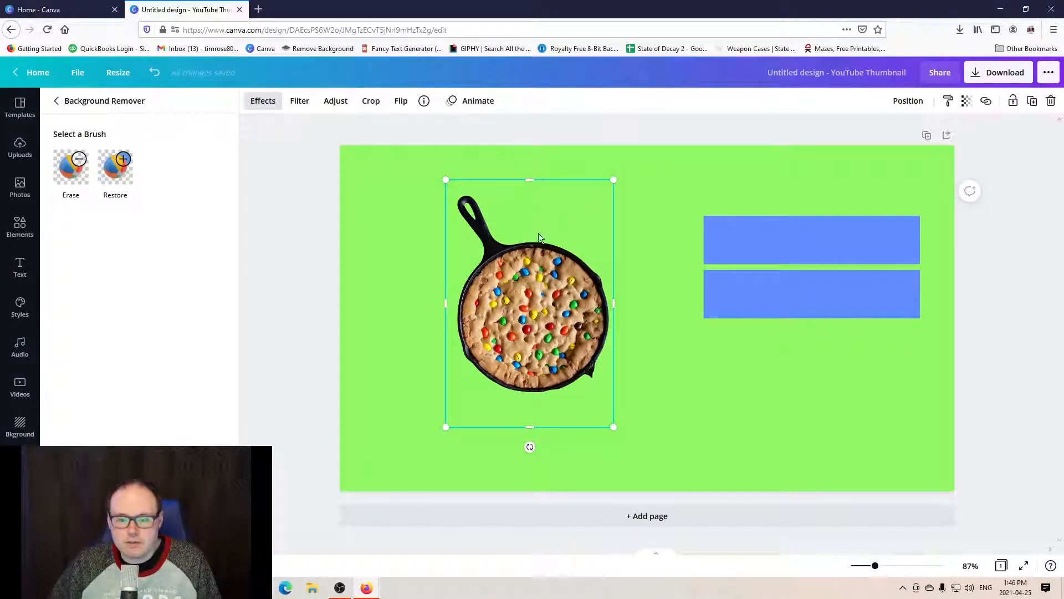
left_click_drag(530, 447, 670, 281)
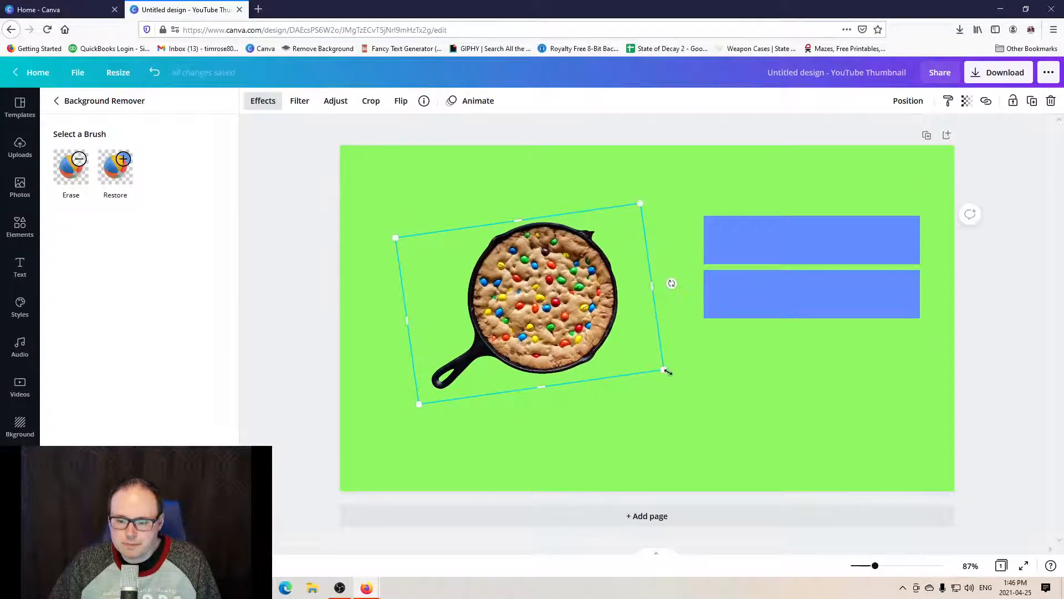
left_click_drag(663, 370, 772, 422)
left_click_drag(559, 307, 538, 294)
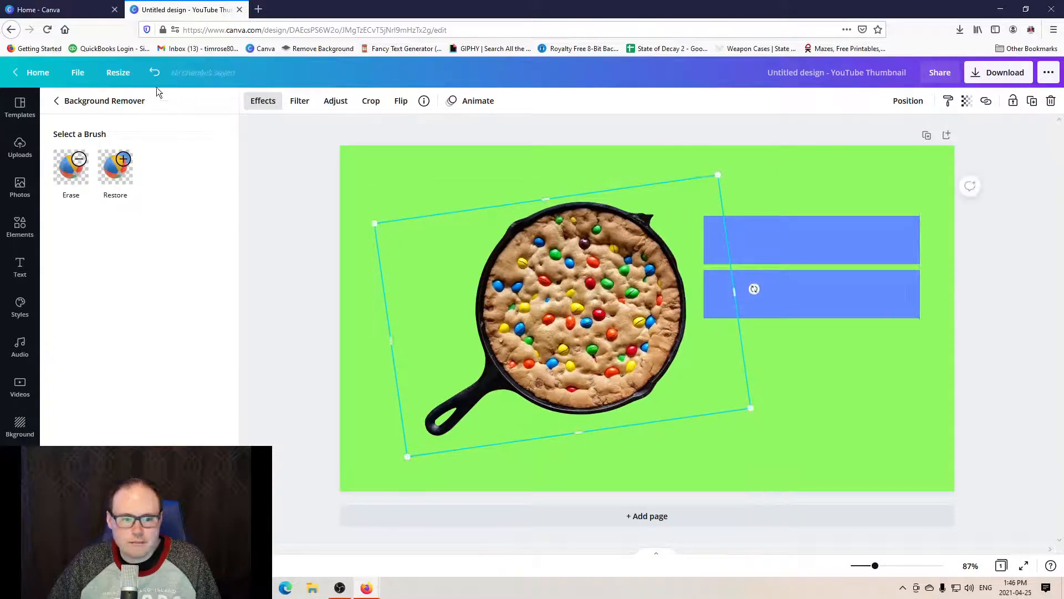
left_click(154, 73)
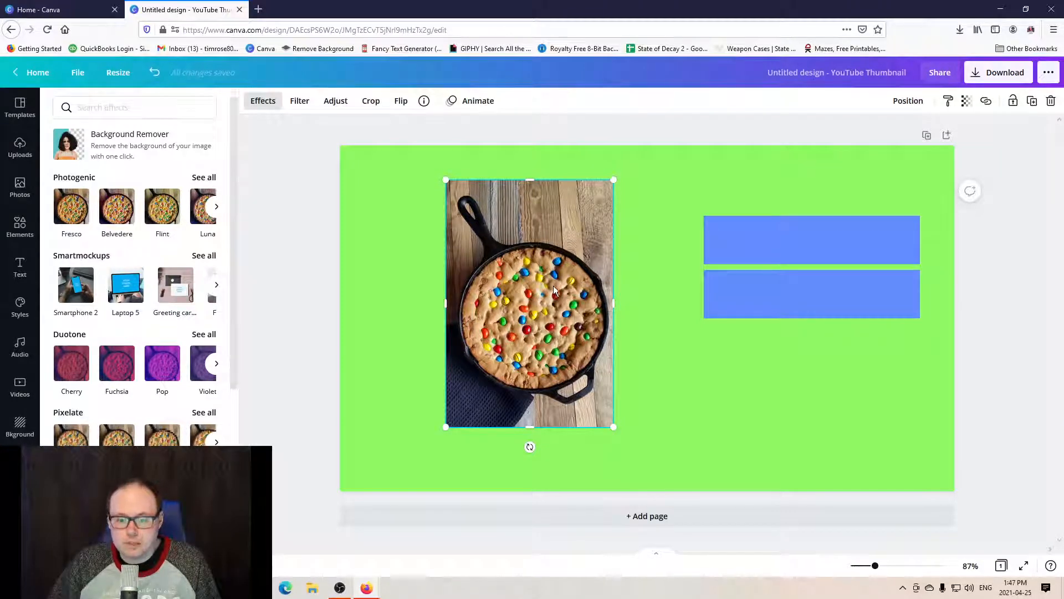
Step: Remove the skillet photo's background and rotate it so the handle points to the page's lower-left corner
left_click(148, 150)
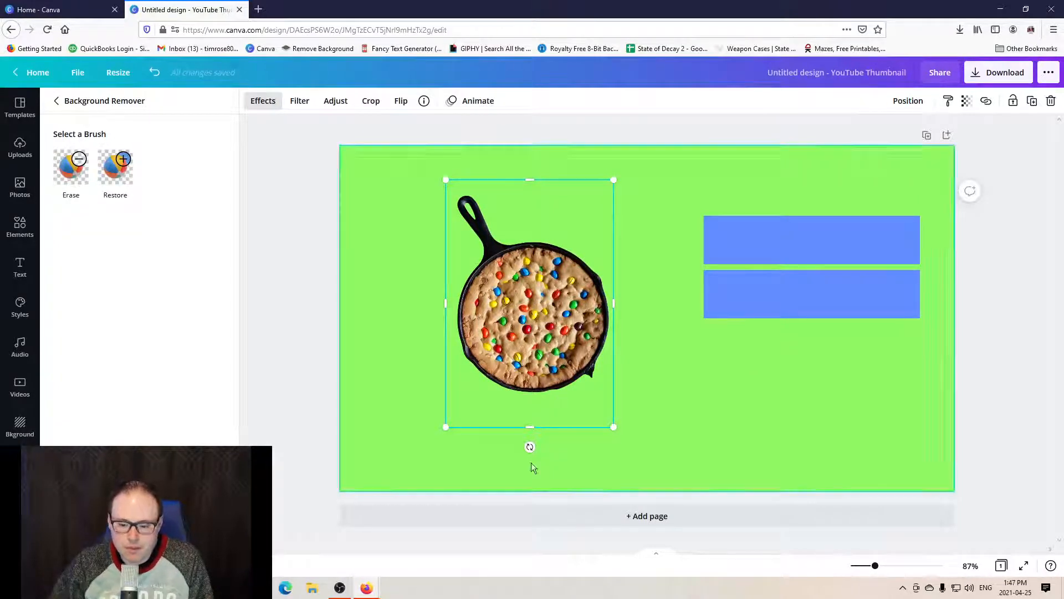
left_click_drag(530, 447, 662, 246)
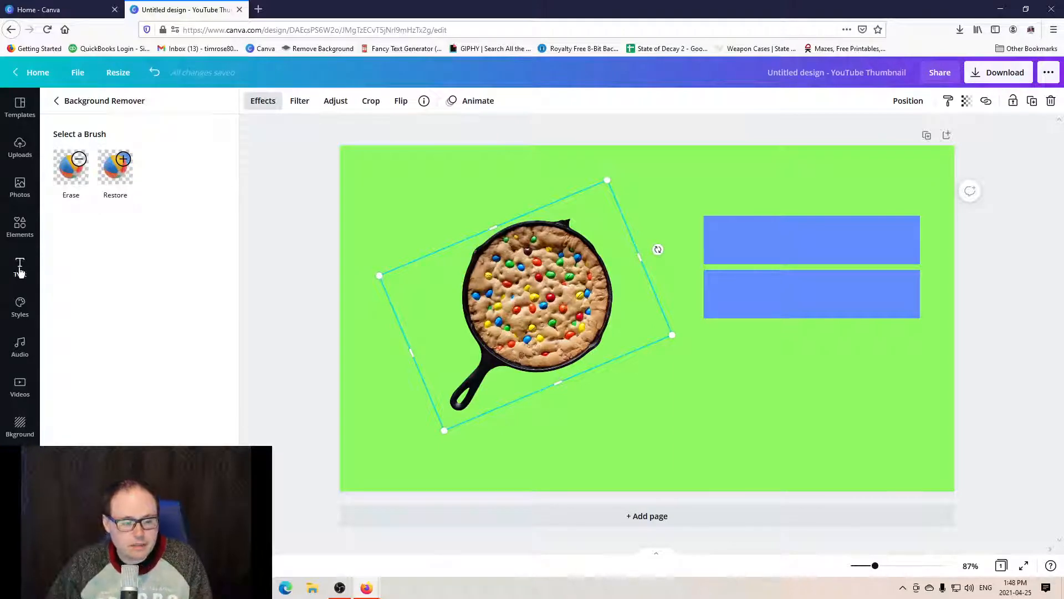
Step: Add a heading text box to the page
left_click(20, 267)
scroll(67, 277, "up", 5)
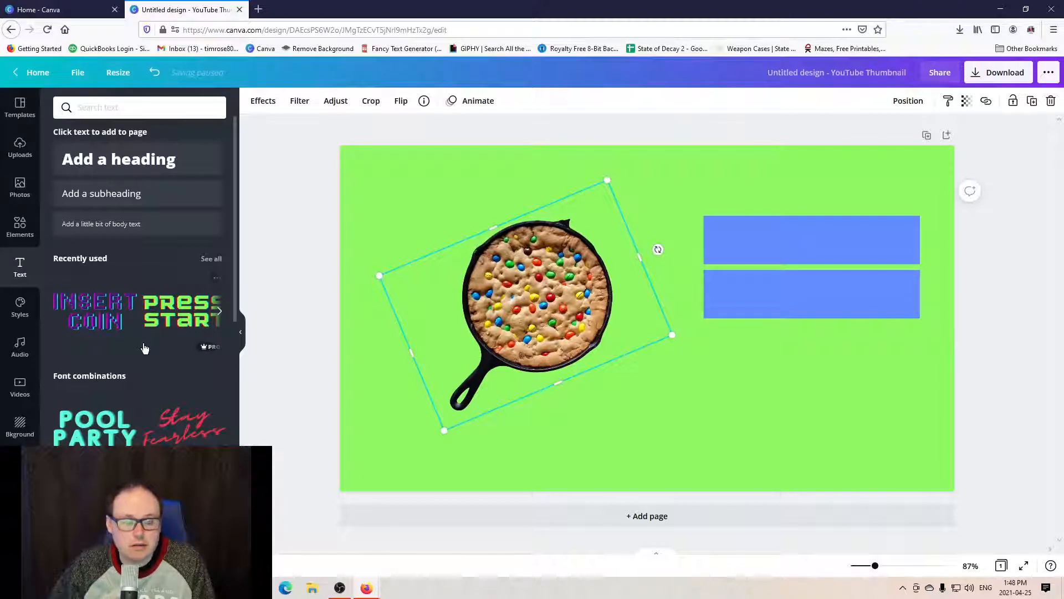
left_click(118, 165)
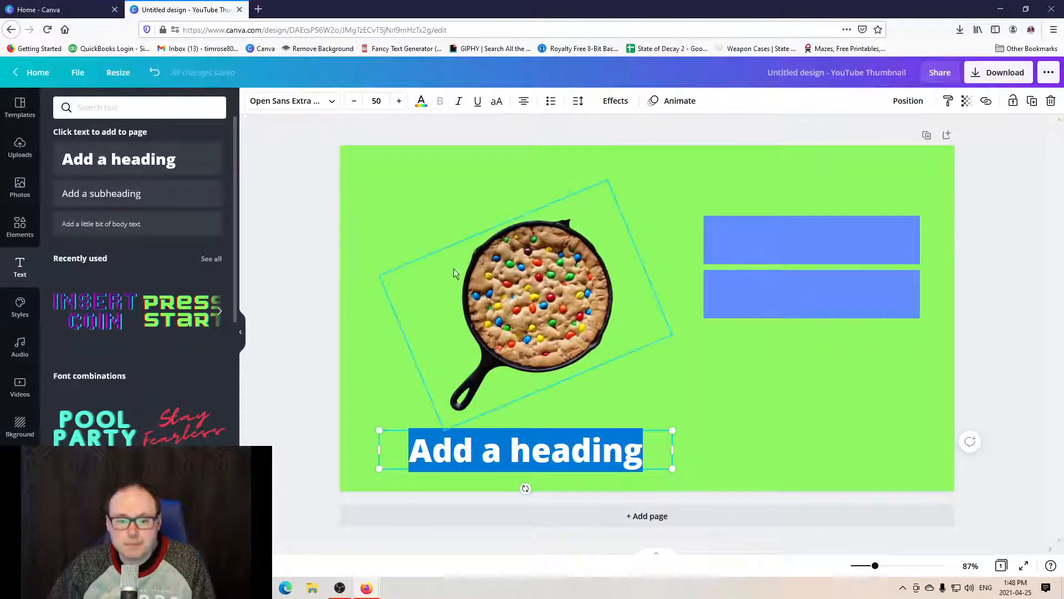
Step: Try the Norwester, Monument and Oilvare Base fonts on the heading and settle on Nexa Script
left_click(332, 104)
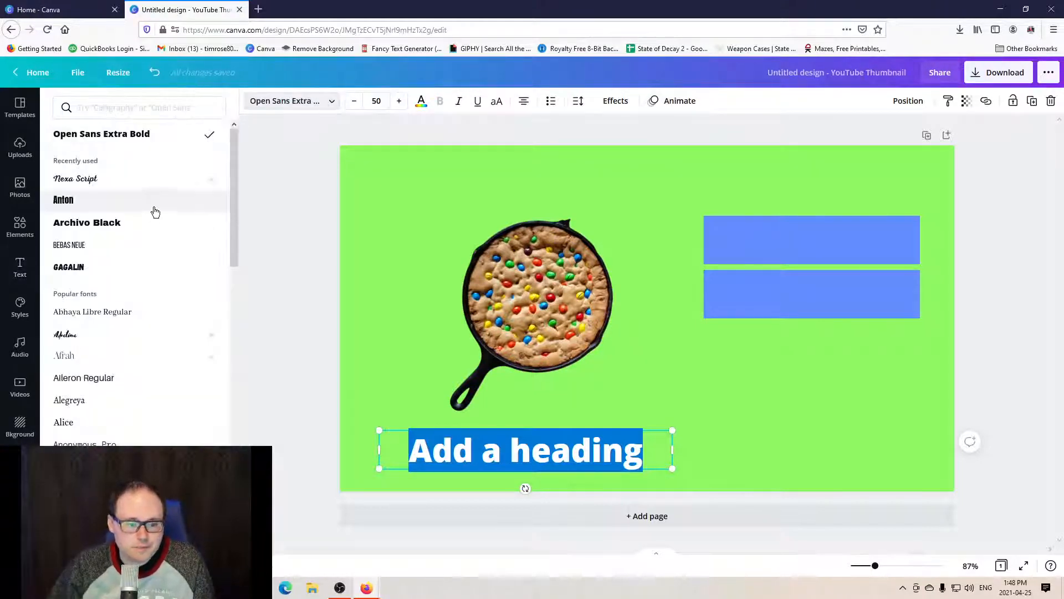
left_click_drag(231, 199, 218, 394)
left_click(71, 348)
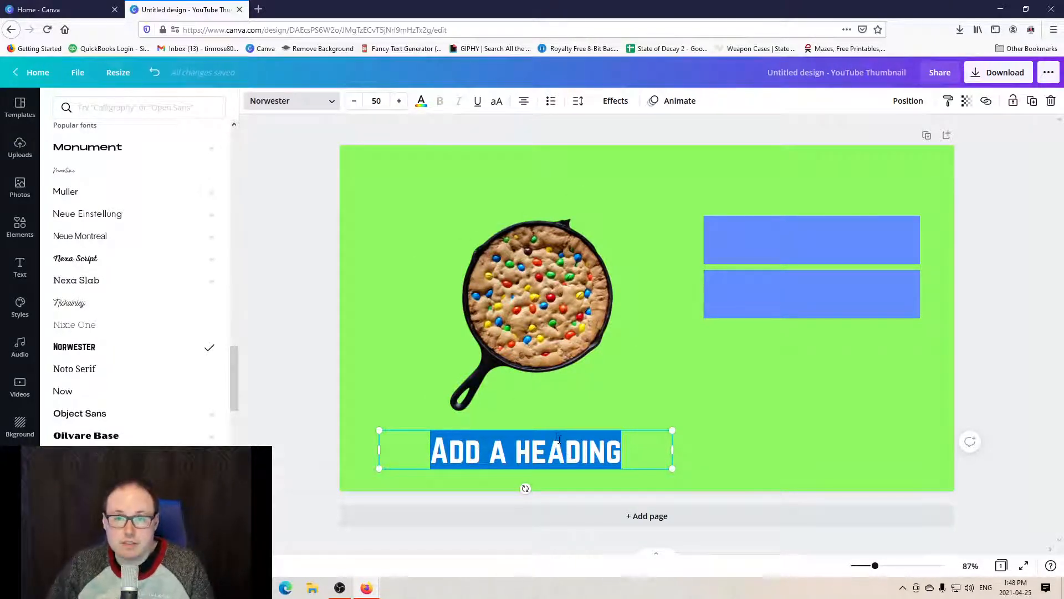
left_click(86, 259)
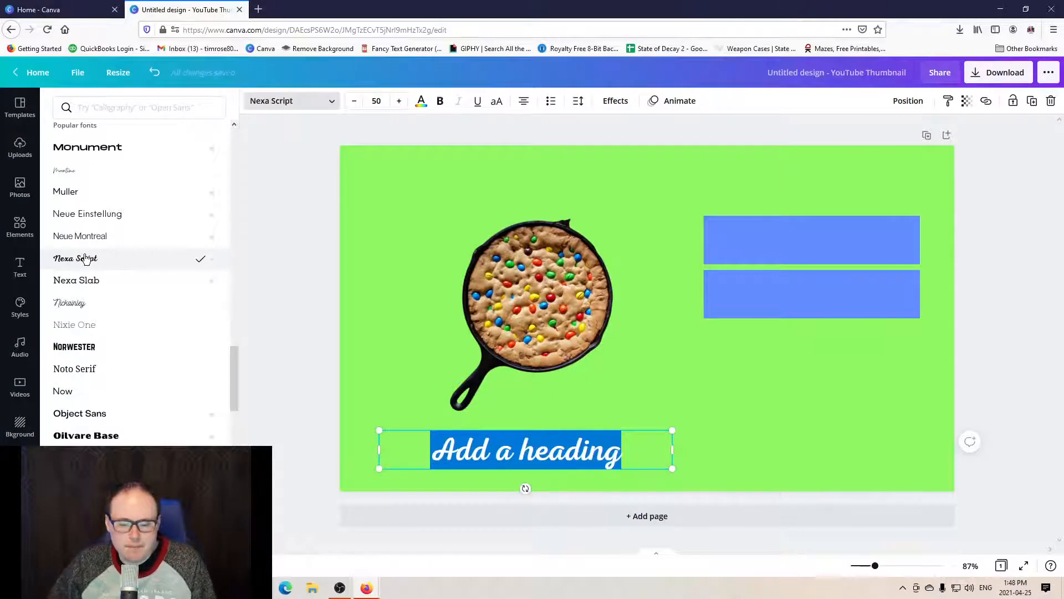
left_click(92, 223)
left_click(92, 157)
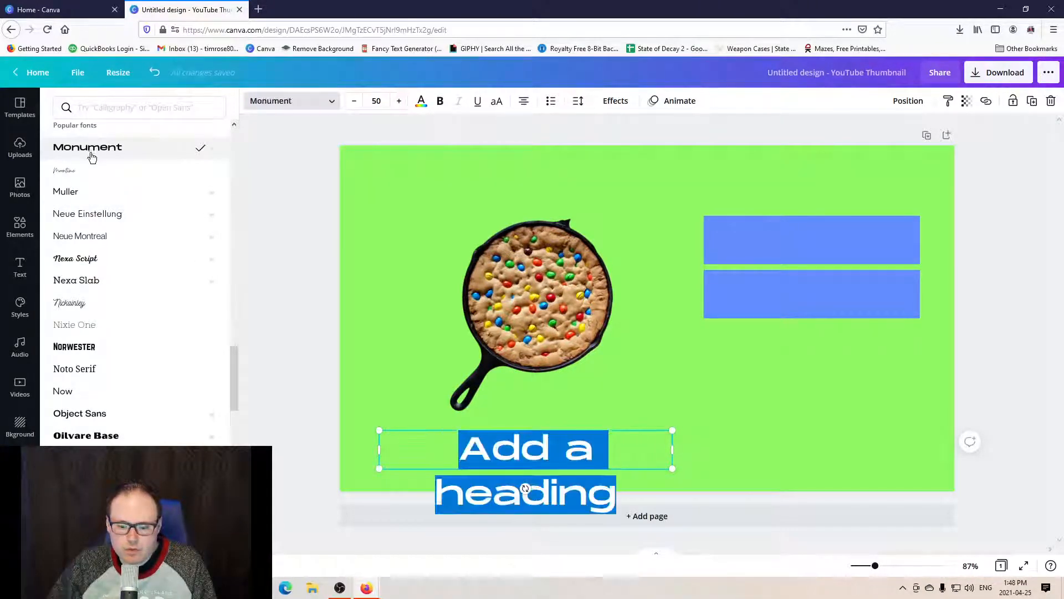
left_click(105, 436)
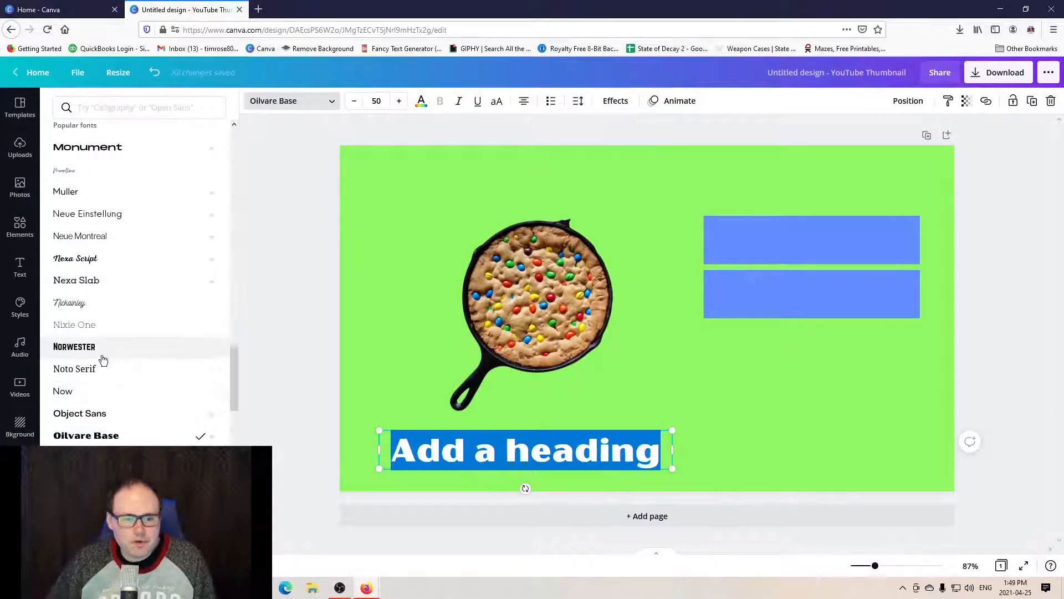
left_click(87, 269)
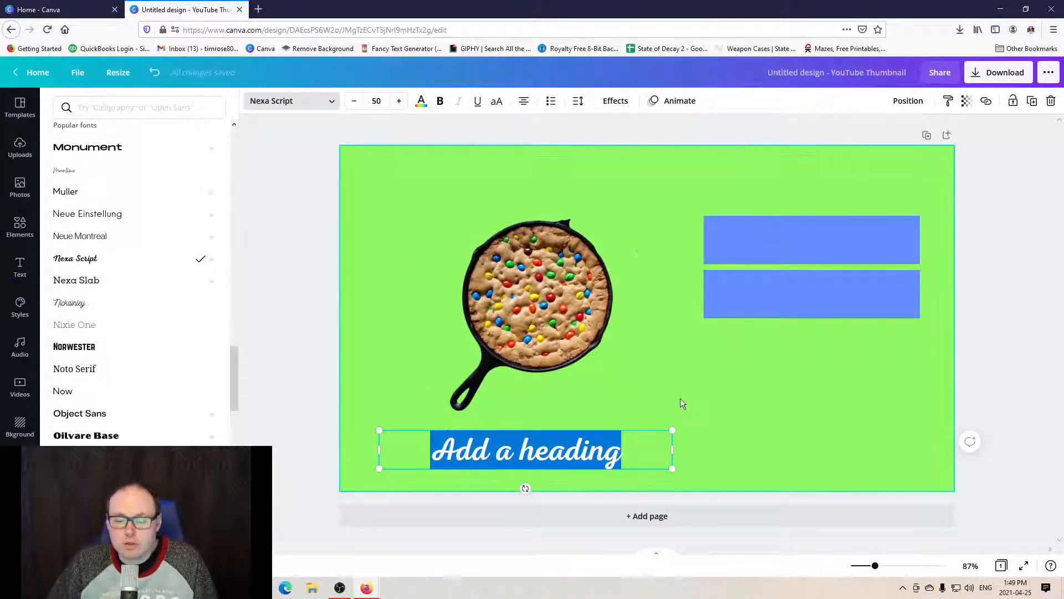
key("Escape")
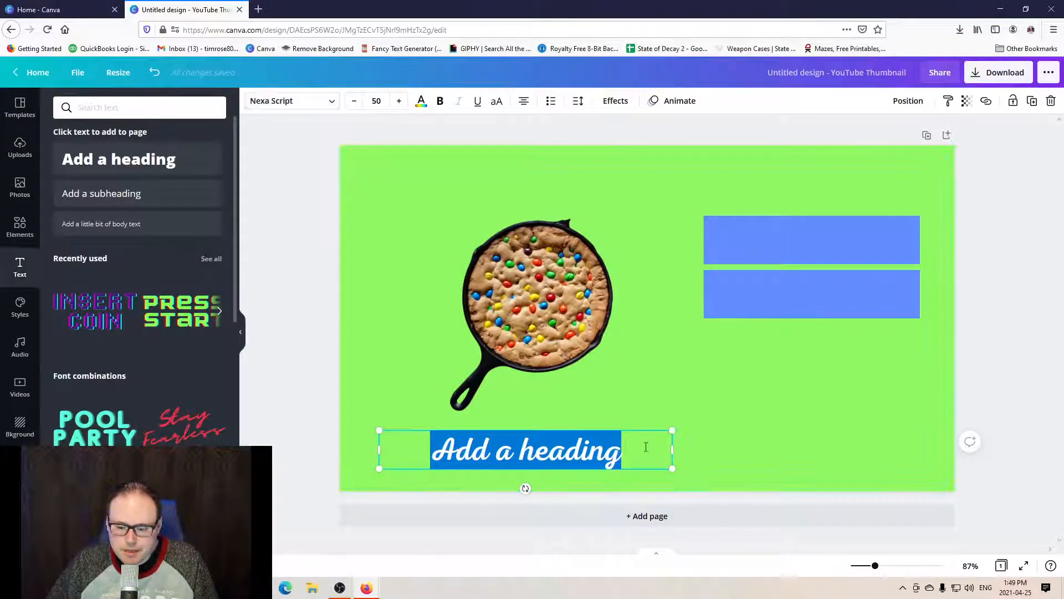
Step: Replace the heading text with "World's" and center it on the upper blue bar
left_click(494, 449)
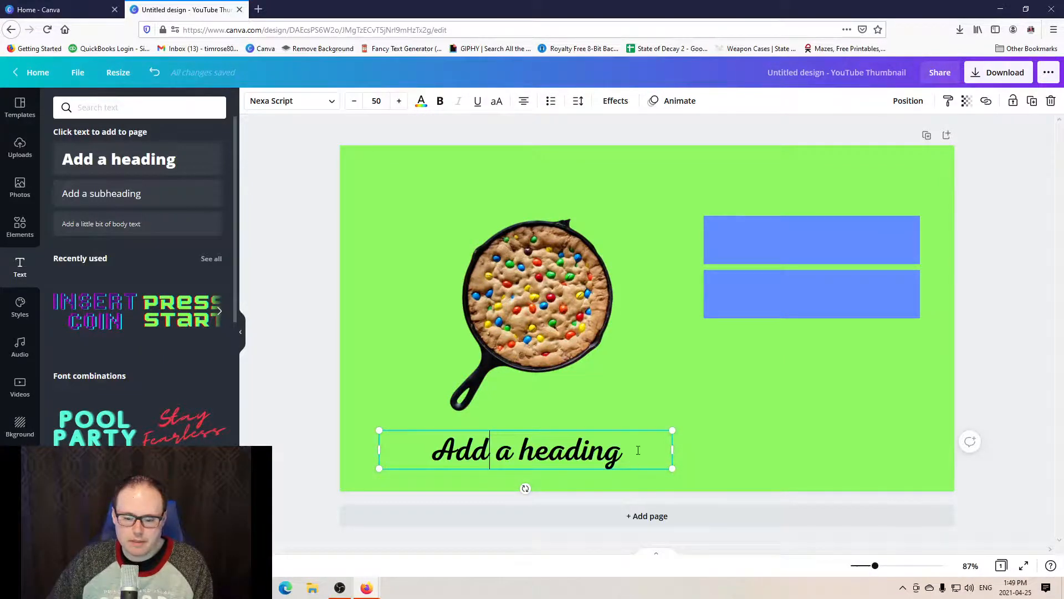
left_click_drag(638, 450, 434, 447)
type("Worl")
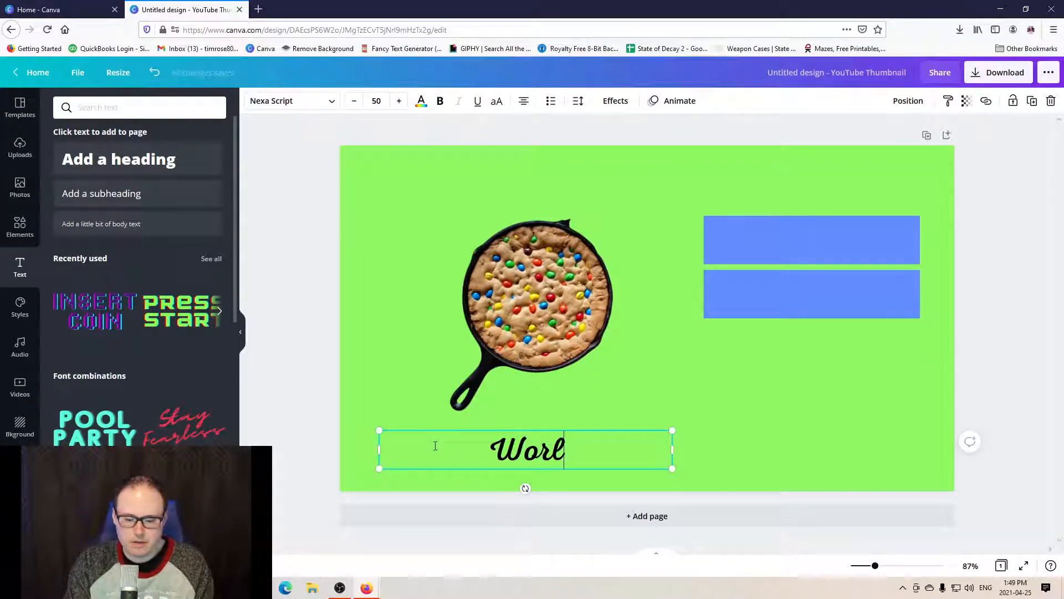
type("d's")
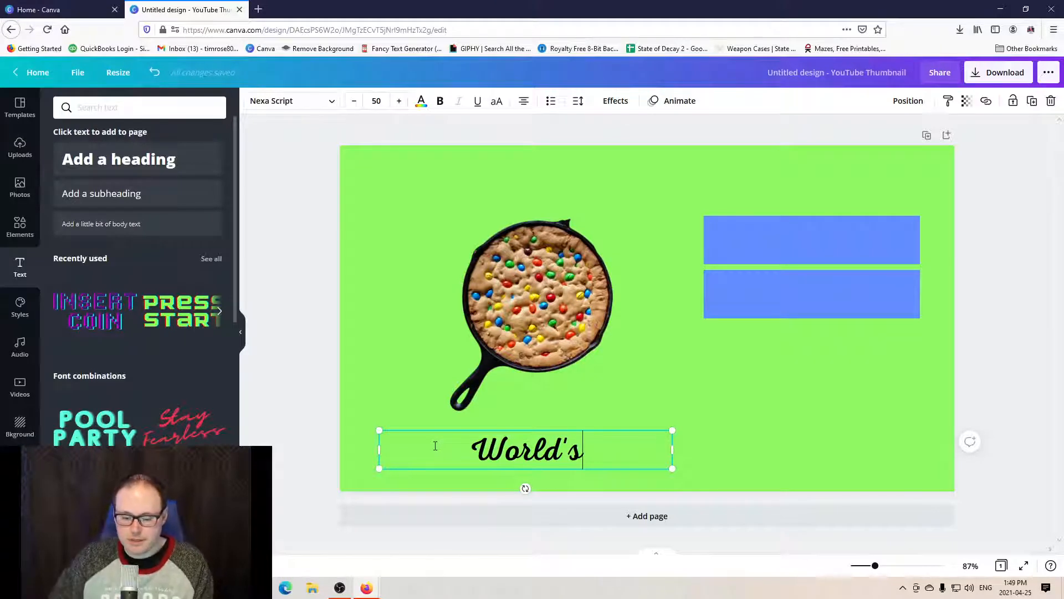
left_click(719, 427)
left_click_drag(577, 462, 863, 245)
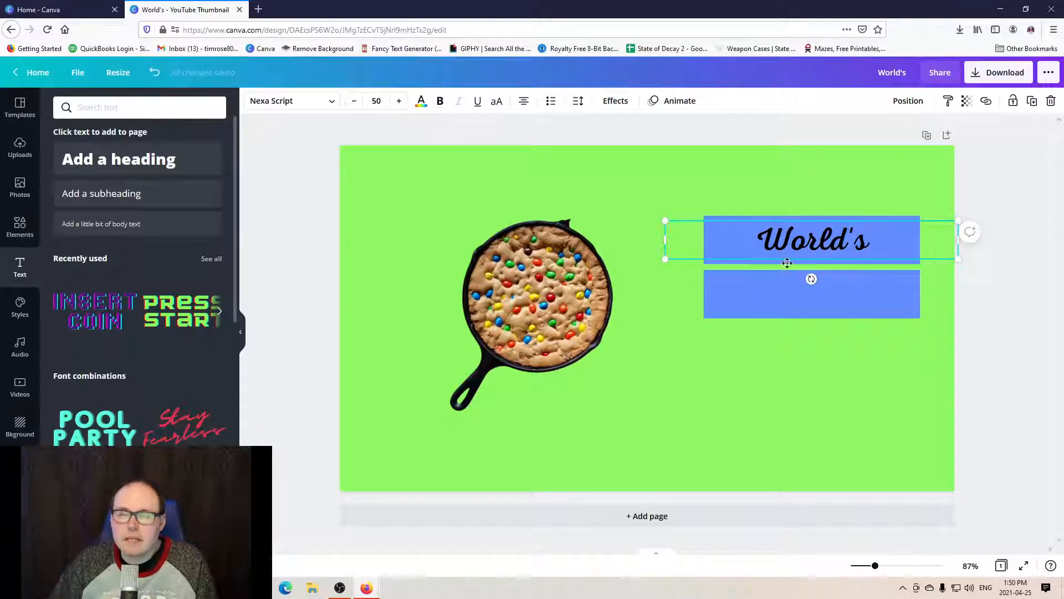
left_click(760, 391)
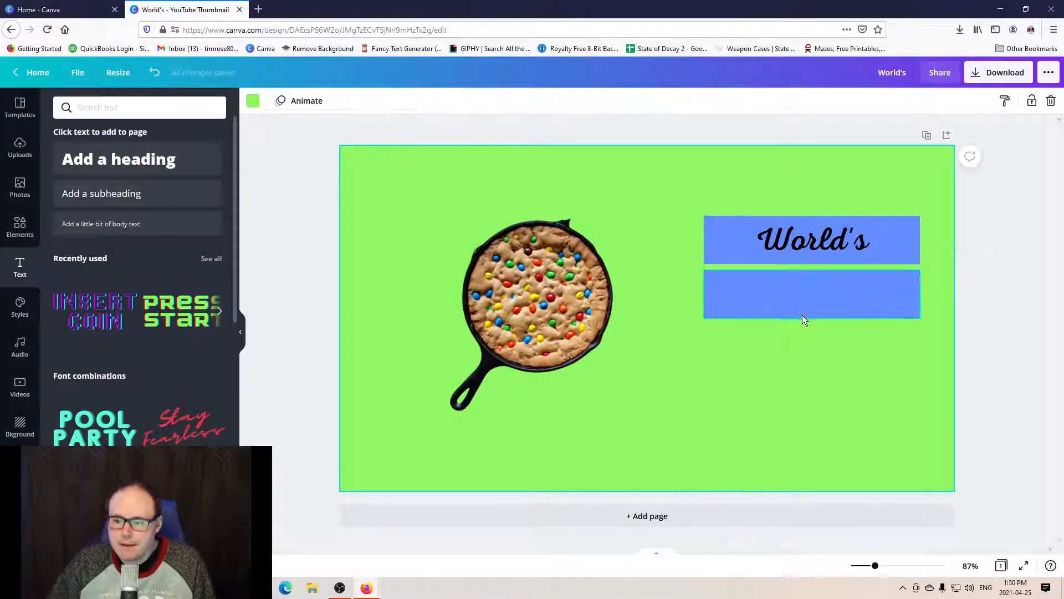
Step: Duplicate the "World's" text onto the lower blue bar and change the copy to "BEST"
left_click(787, 237)
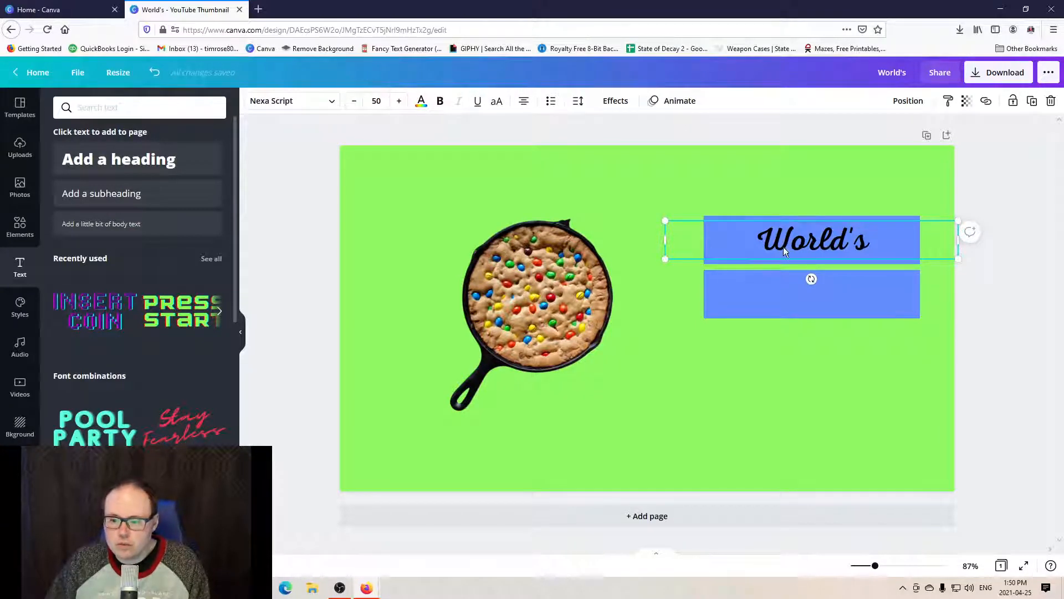
key("ctrl+d")
left_click_drag(797, 255, 797, 293)
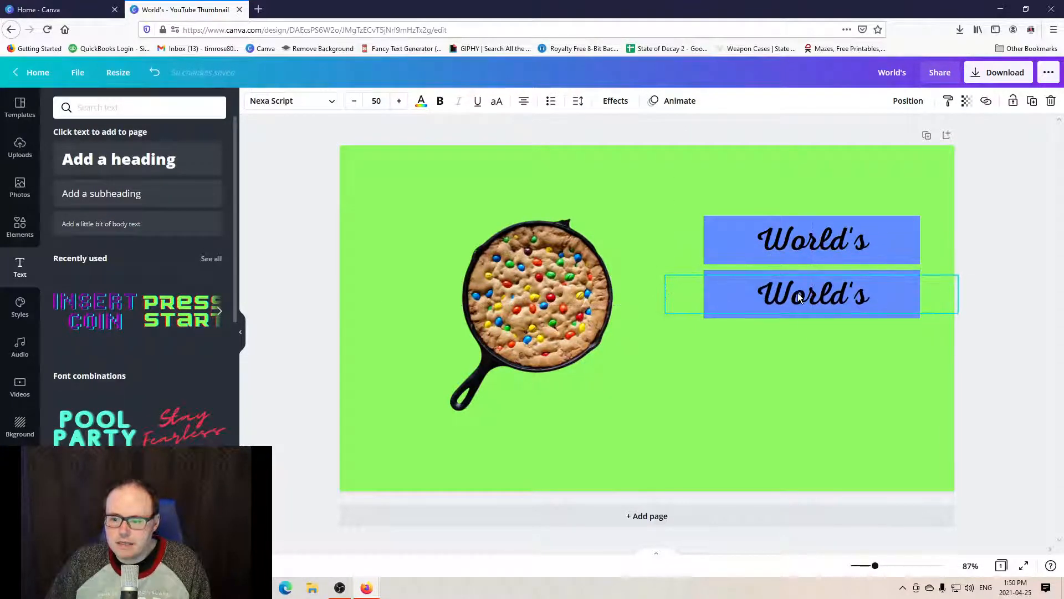
double_click(853, 293)
type("BEST")
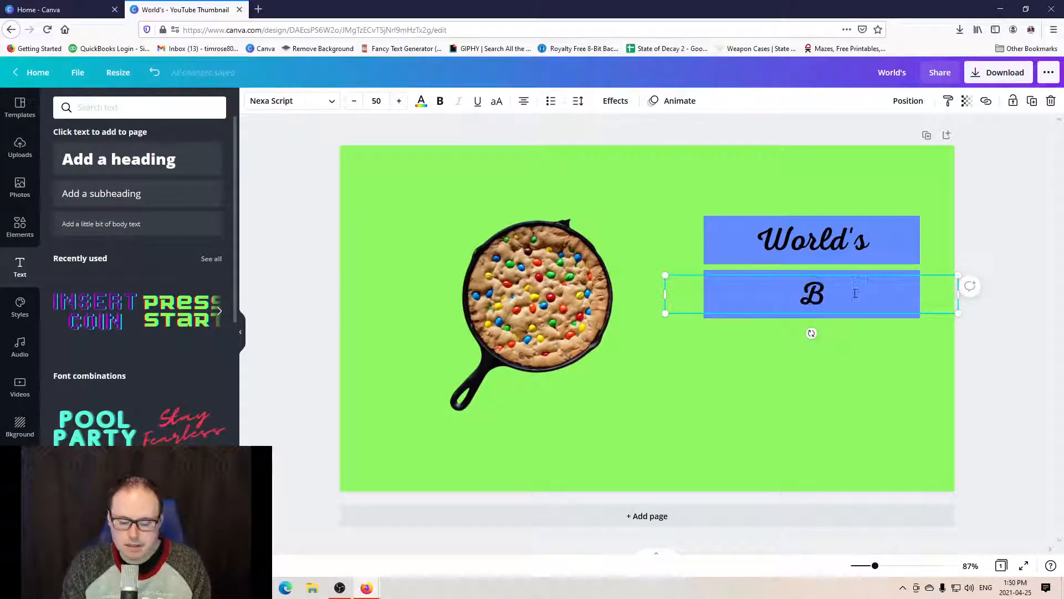
Step: Duplicate the "World's" text below the "BEST" bar and change the copy to "Cookie"
left_click(824, 355)
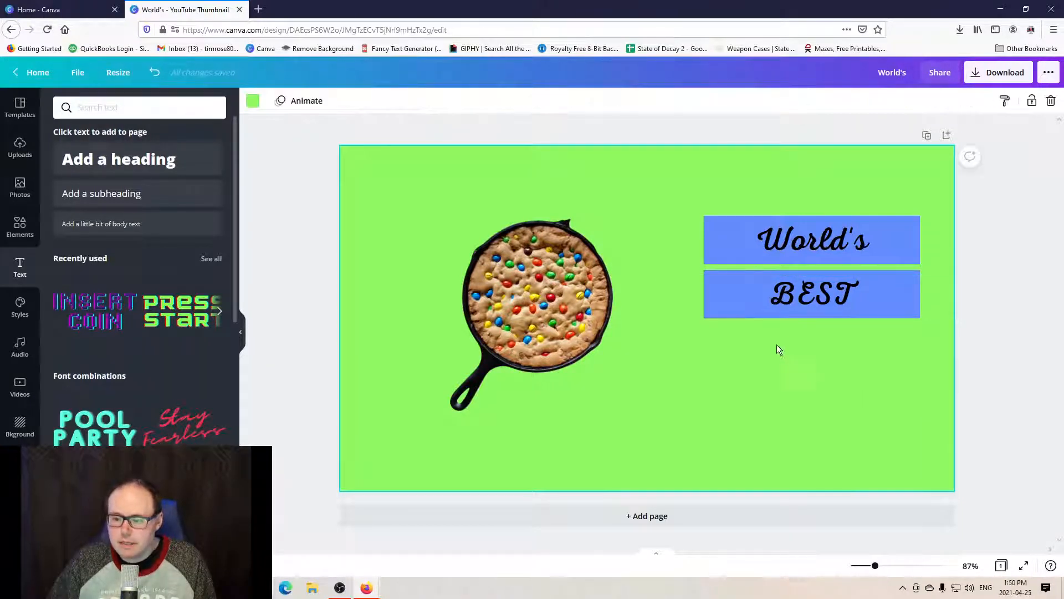
left_click(810, 300)
left_click(807, 248)
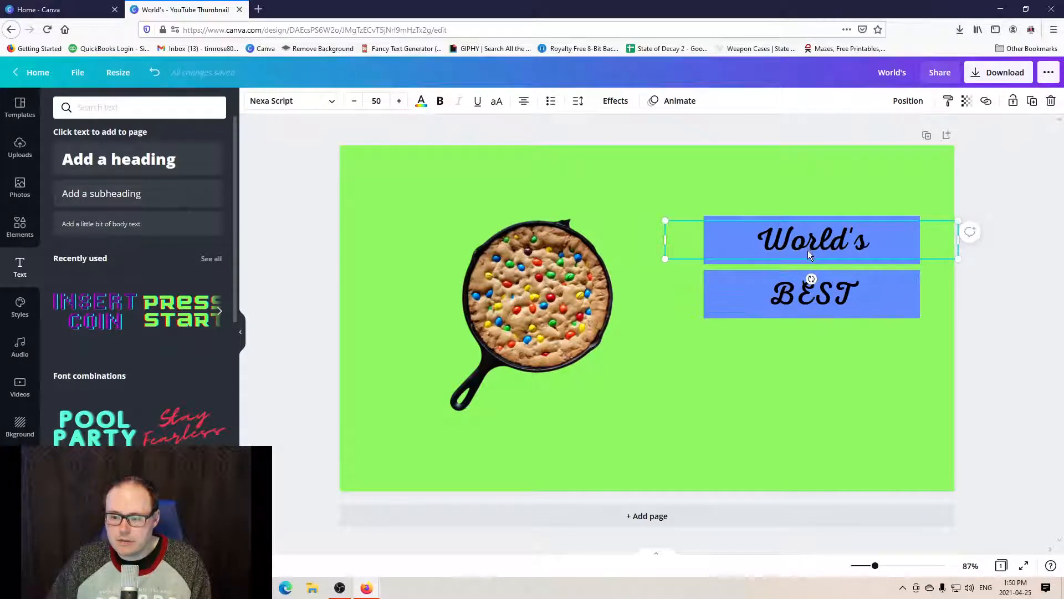
left_click_drag(807, 251, 792, 347)
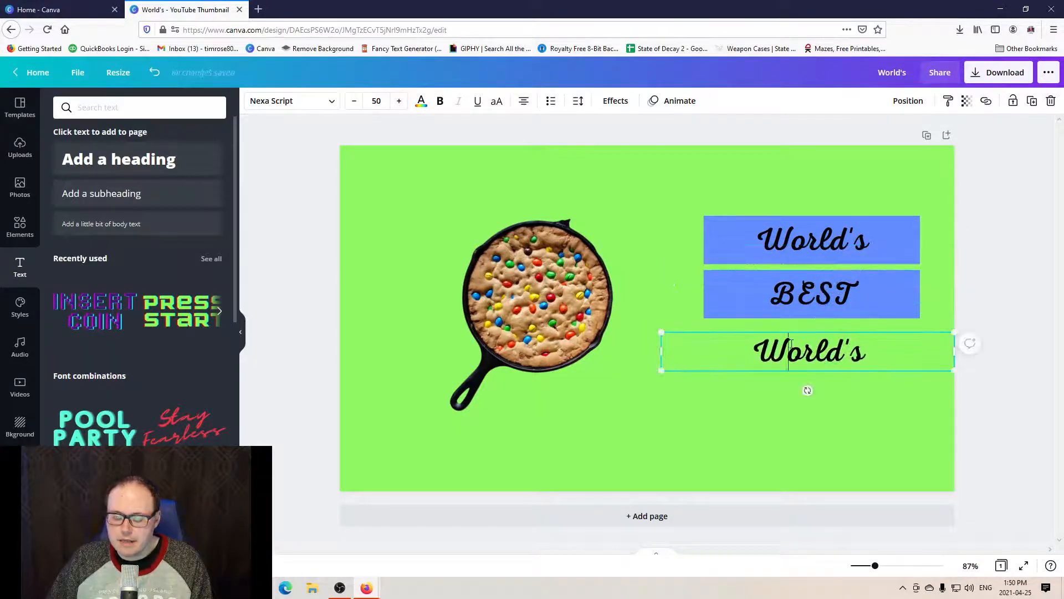
double_click(793, 349)
left_click(885, 349)
left_click_drag(885, 348, 724, 348)
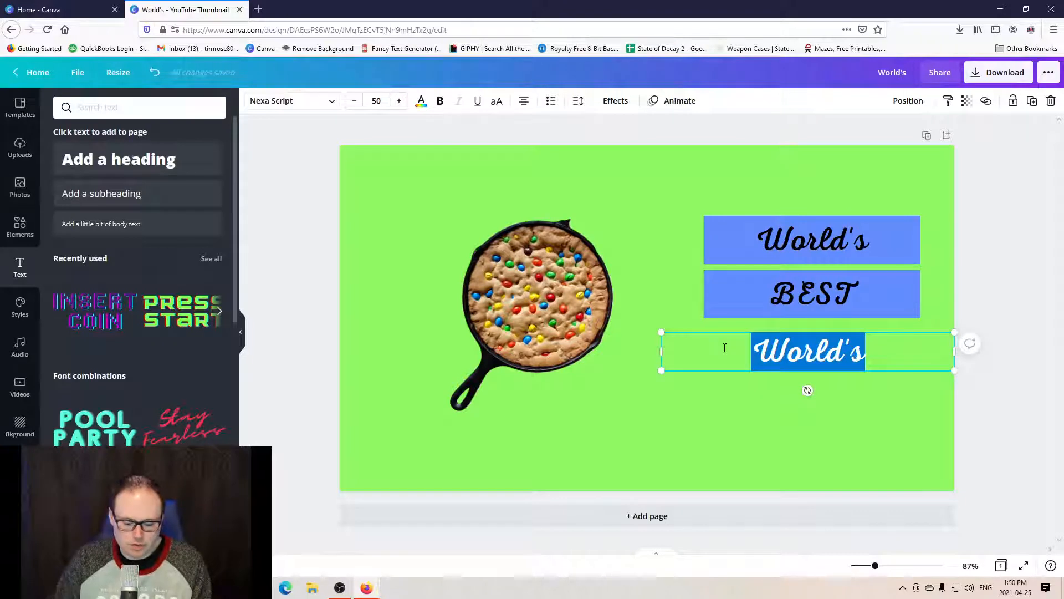
type("Cookie")
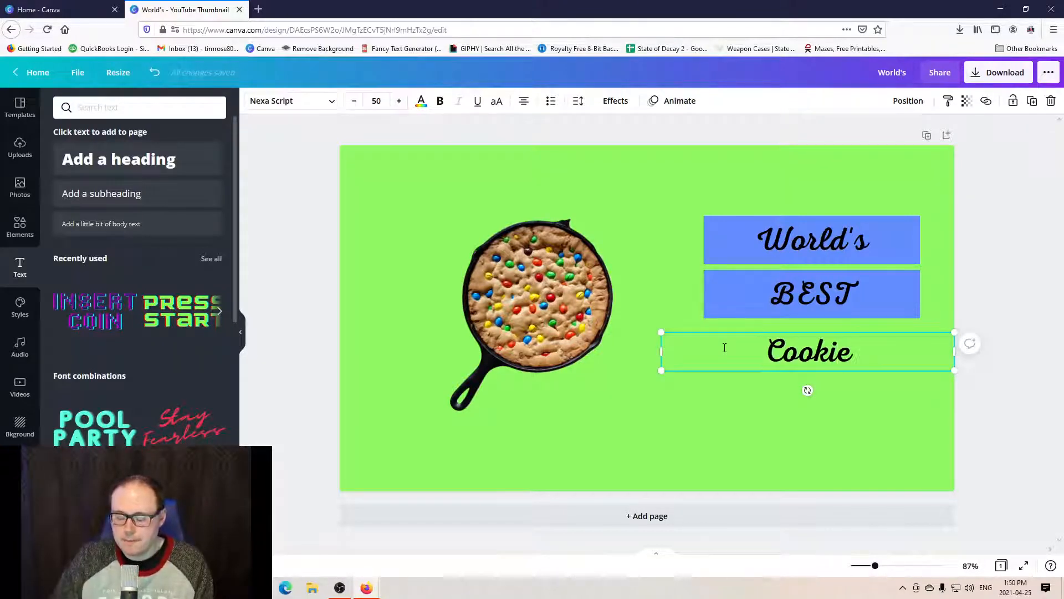
left_click(730, 406)
Step: Duplicate the blue bar behind "BEST" and align the copy beneath it, over the "Cookie" text
left_click(716, 271)
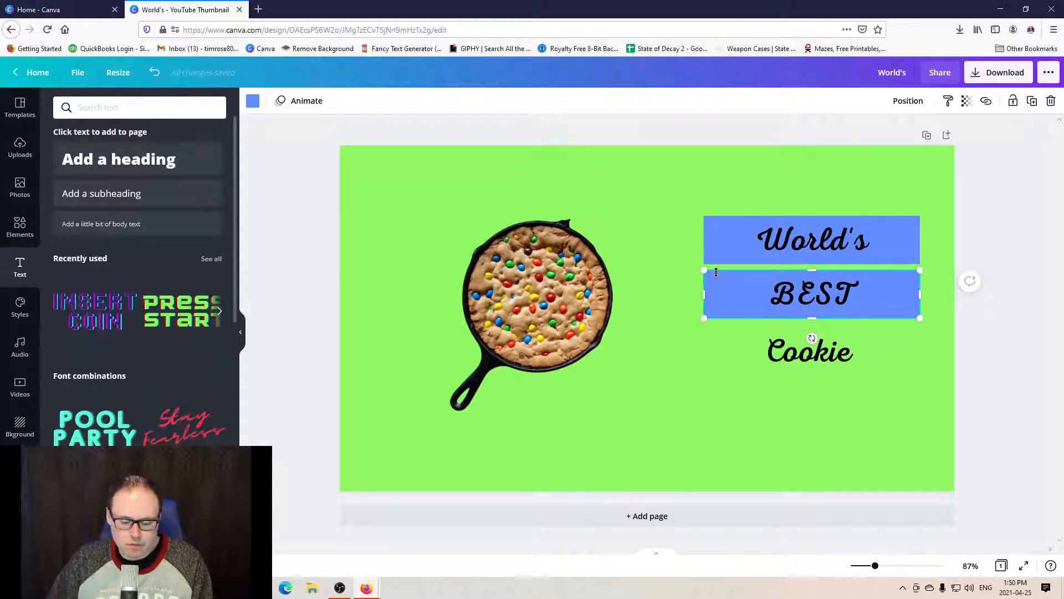
key("ctrl+d")
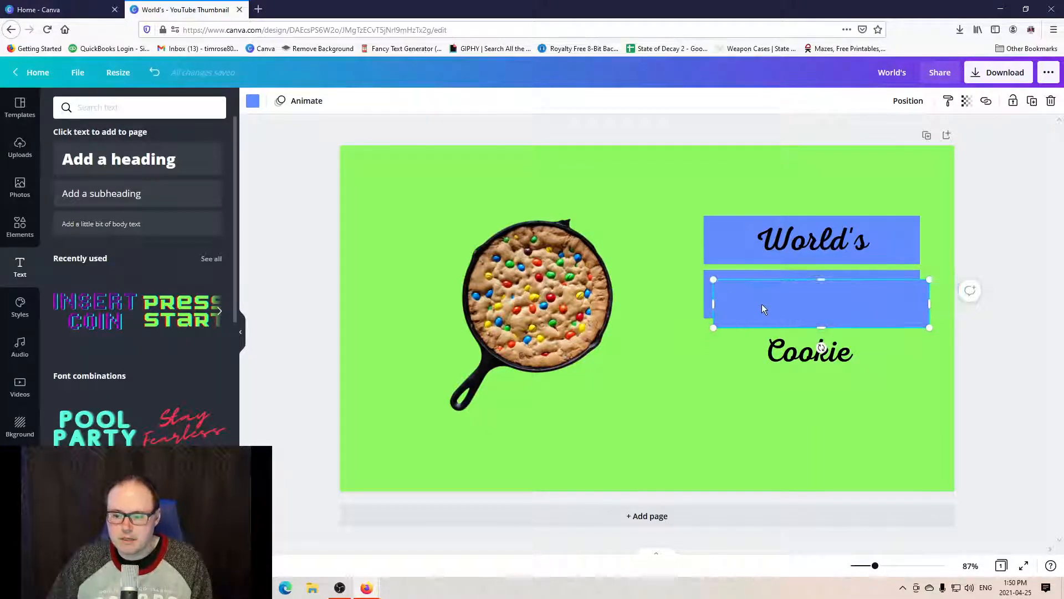
left_click_drag(776, 300, 767, 346)
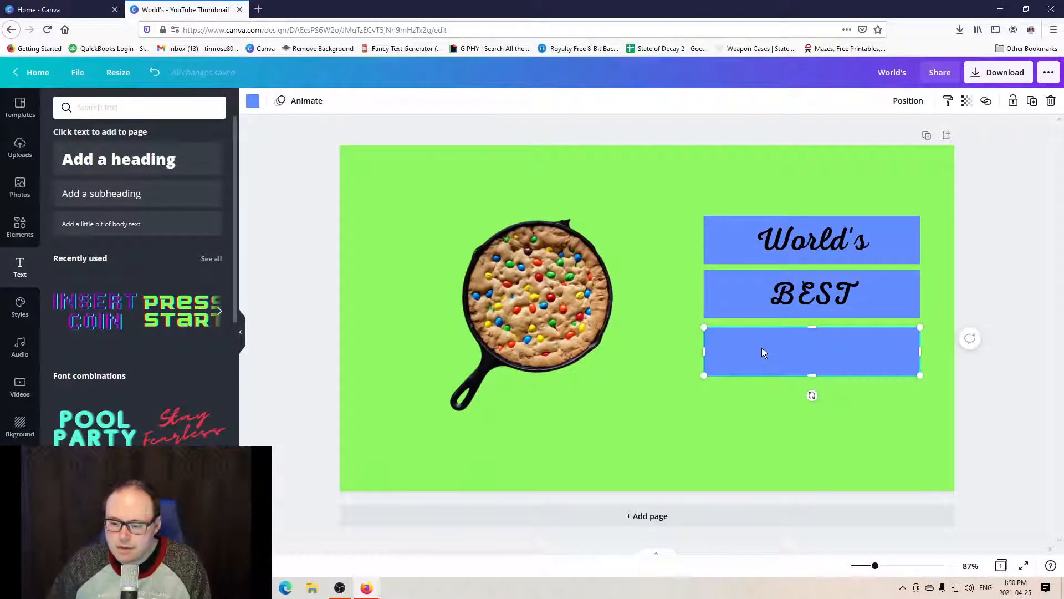
Step: Send the new blue bar backward behind the "Cookie" text, trying the forward ordering as well
left_click(908, 104)
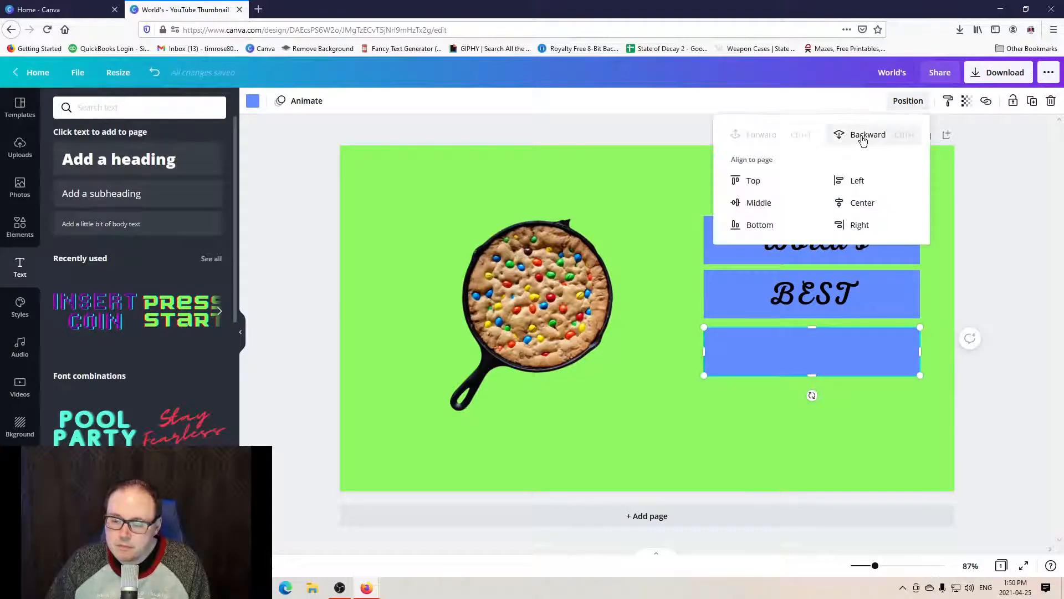
left_click(868, 135)
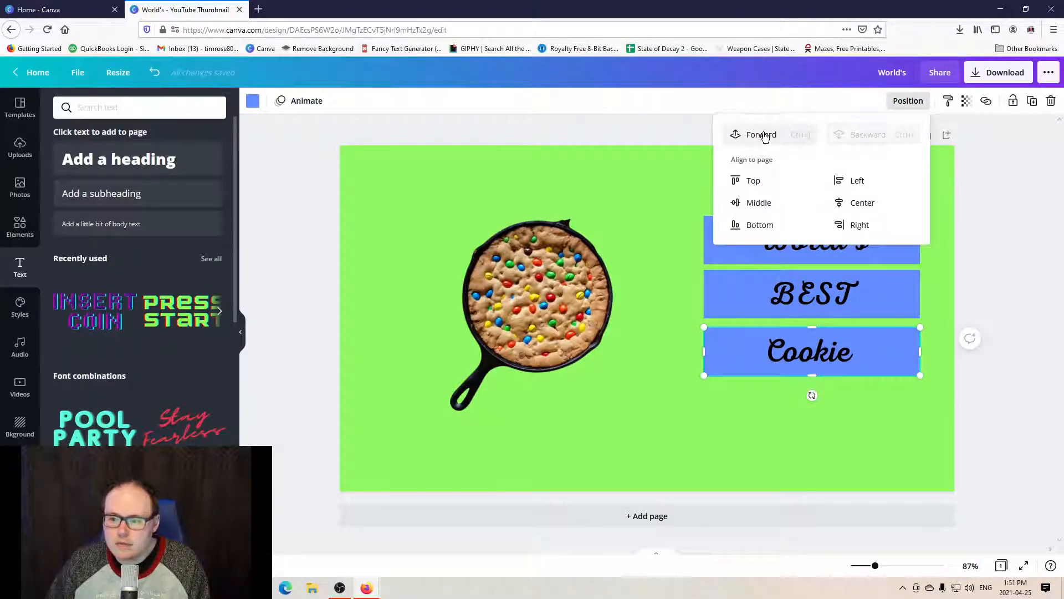
left_click(765, 135)
left_click(860, 135)
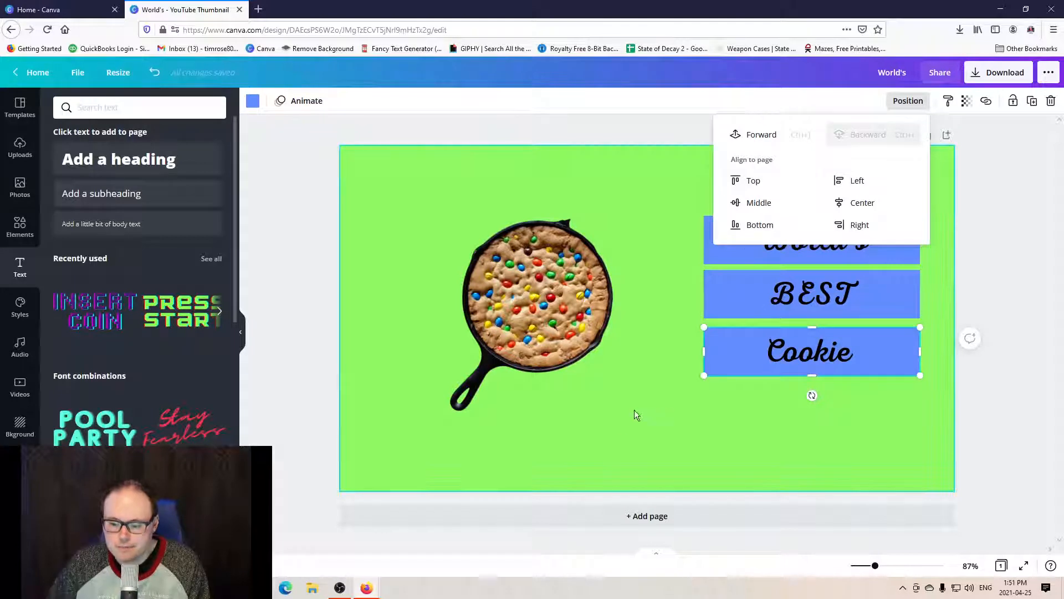
left_click(607, 422)
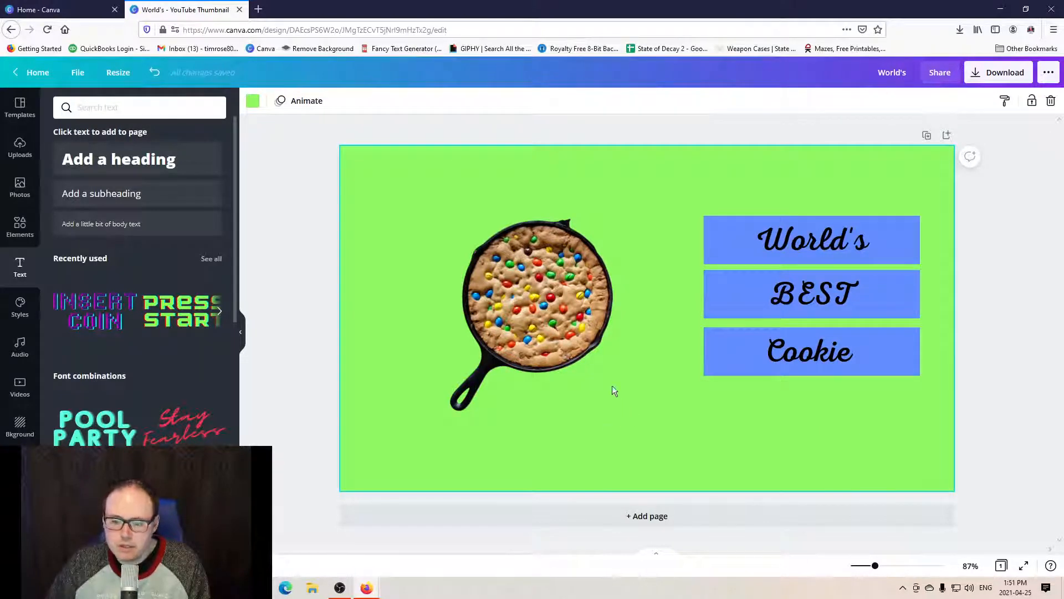
Step: Enlarge the skillet cookie photo and move it closer to the blue text bars
left_click(551, 318)
left_click_drag(607, 181, 634, 149)
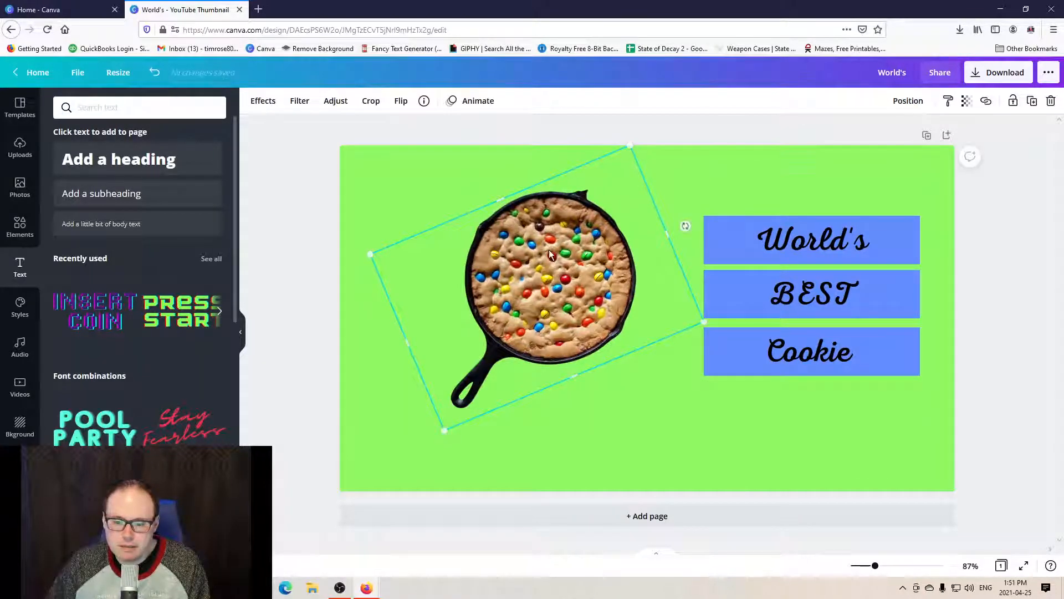
left_click_drag(549, 250, 585, 255)
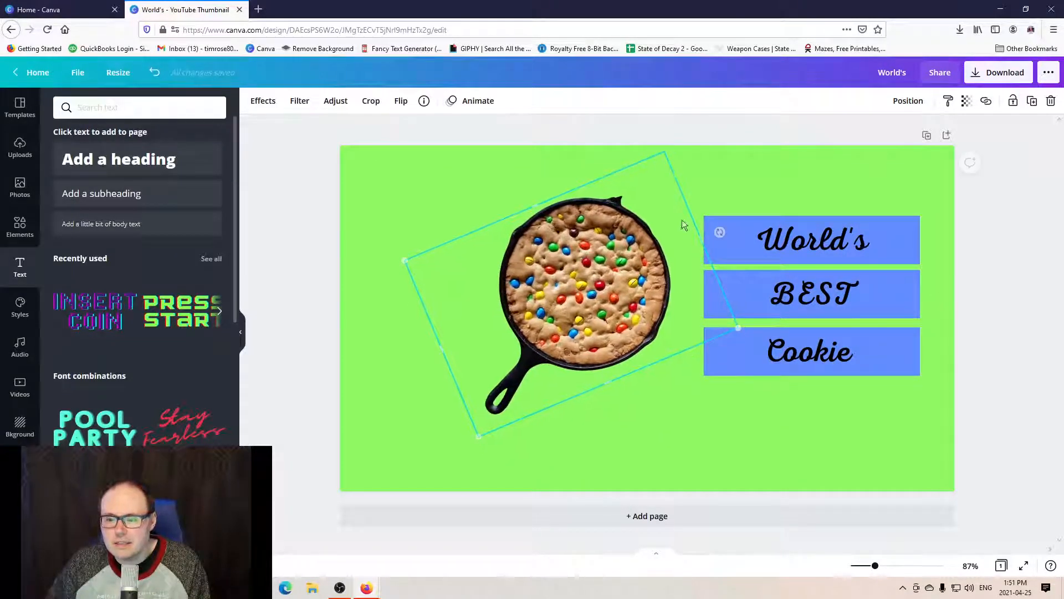
Step: Select all elements on the page and move them together slightly up and toward the page's right edge
left_click(728, 197)
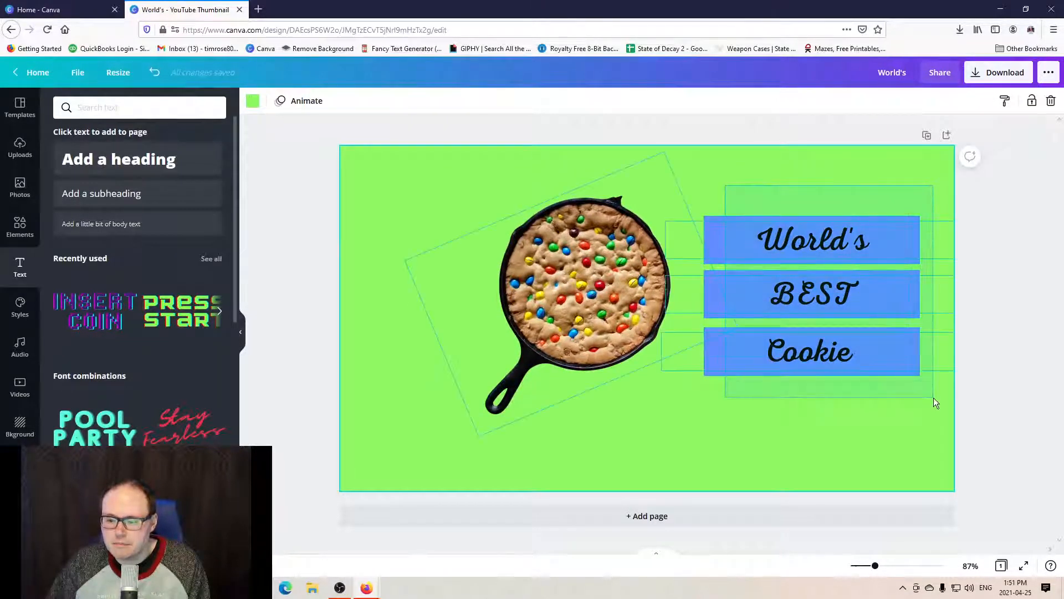
key("ctrl+a")
left_click_drag(764, 291, 789, 276)
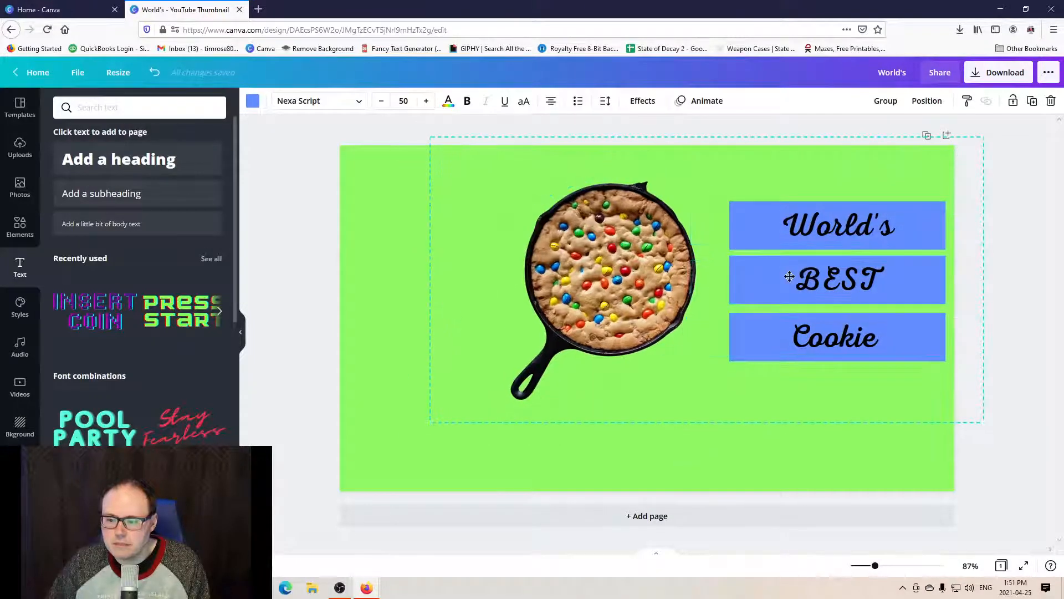
left_click(1012, 441)
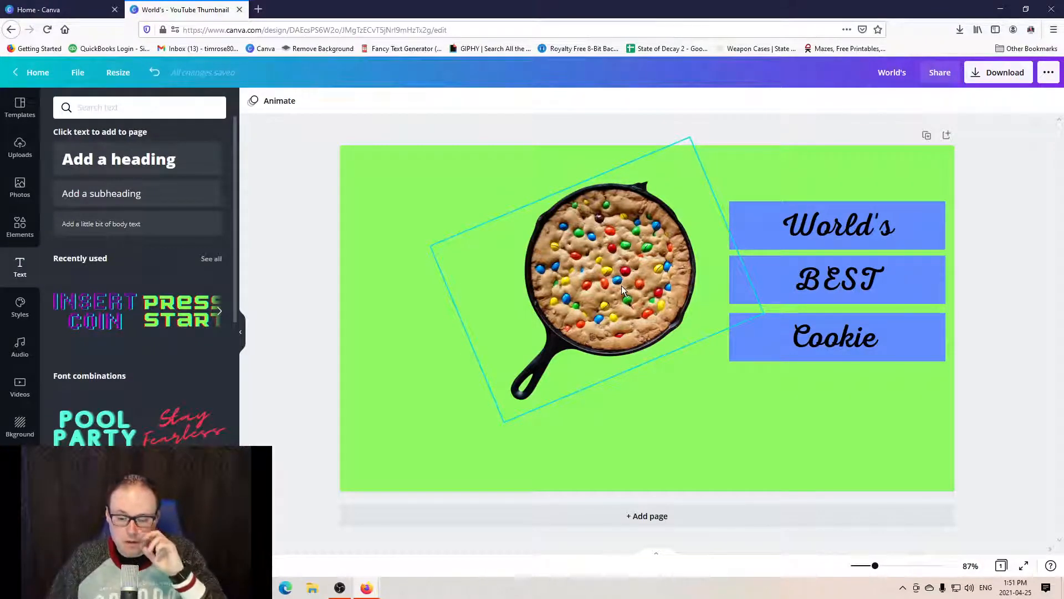
Step: Move the skillet cookie photo into the page's left half and shift the three text lines individually off-center on their bars
left_click_drag(634, 267, 511, 331)
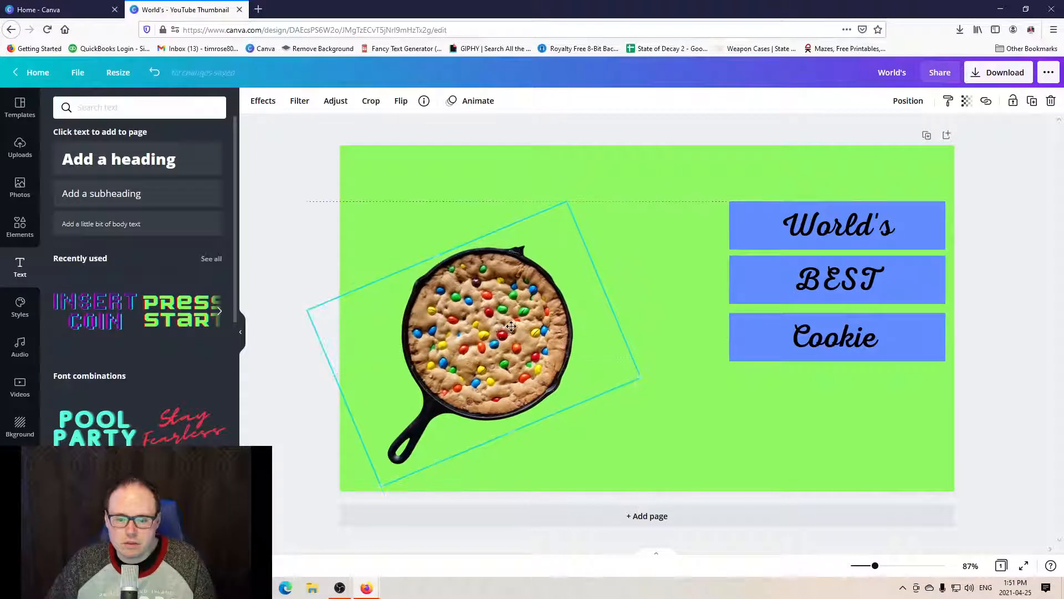
left_click_drag(840, 237, 833, 221)
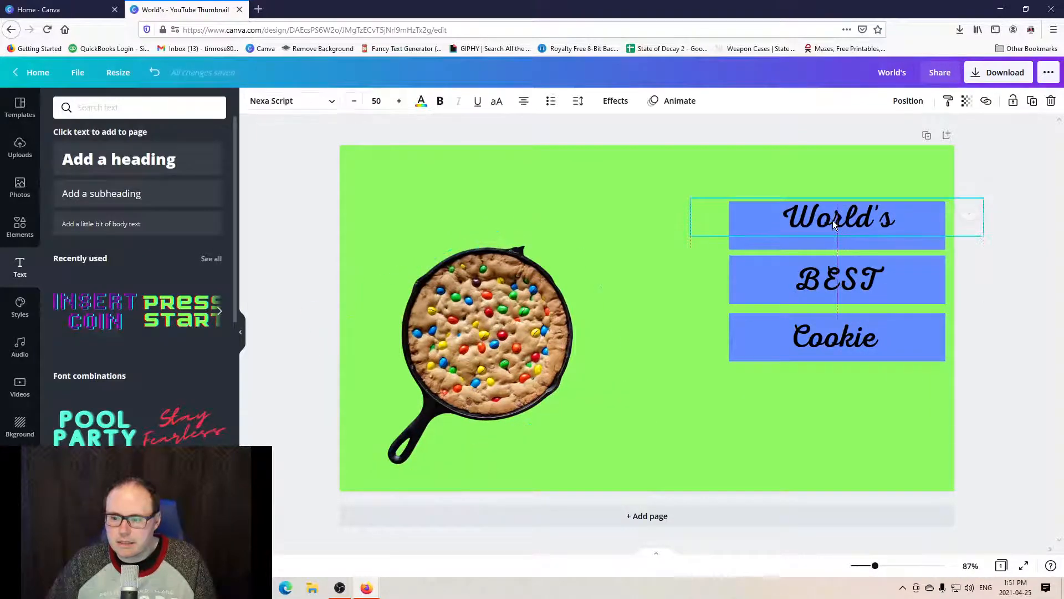
left_click_drag(848, 284, 860, 288)
left_click_drag(859, 325, 854, 329)
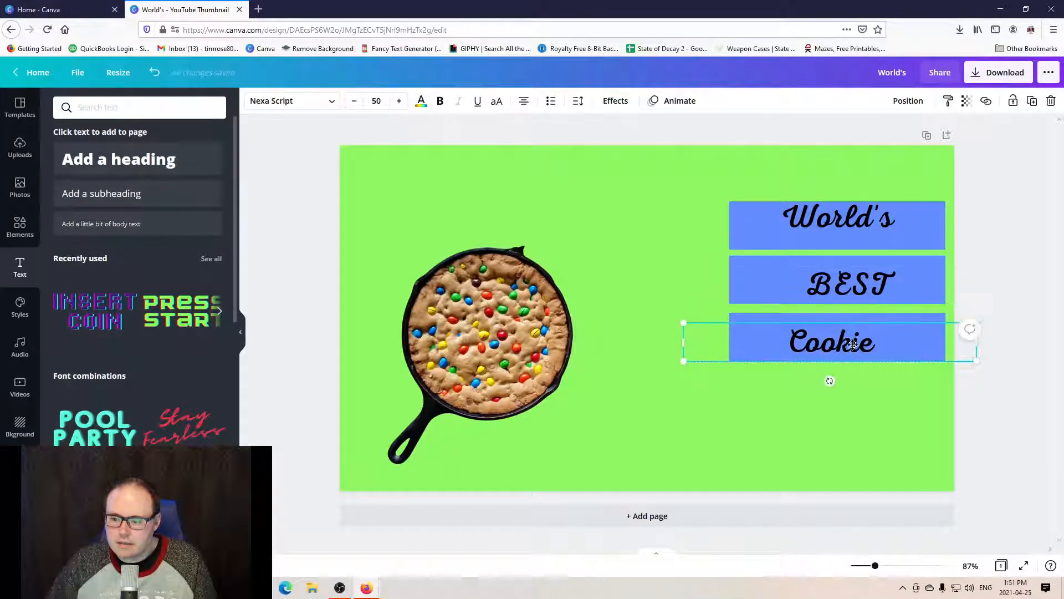
left_click(1023, 421)
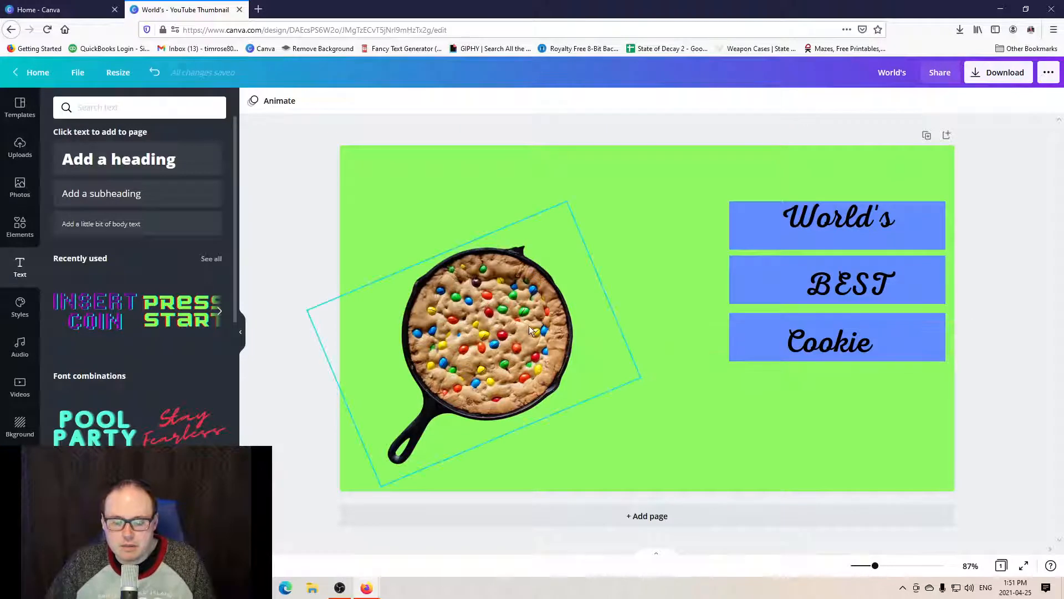
left_click_drag(520, 321, 550, 293)
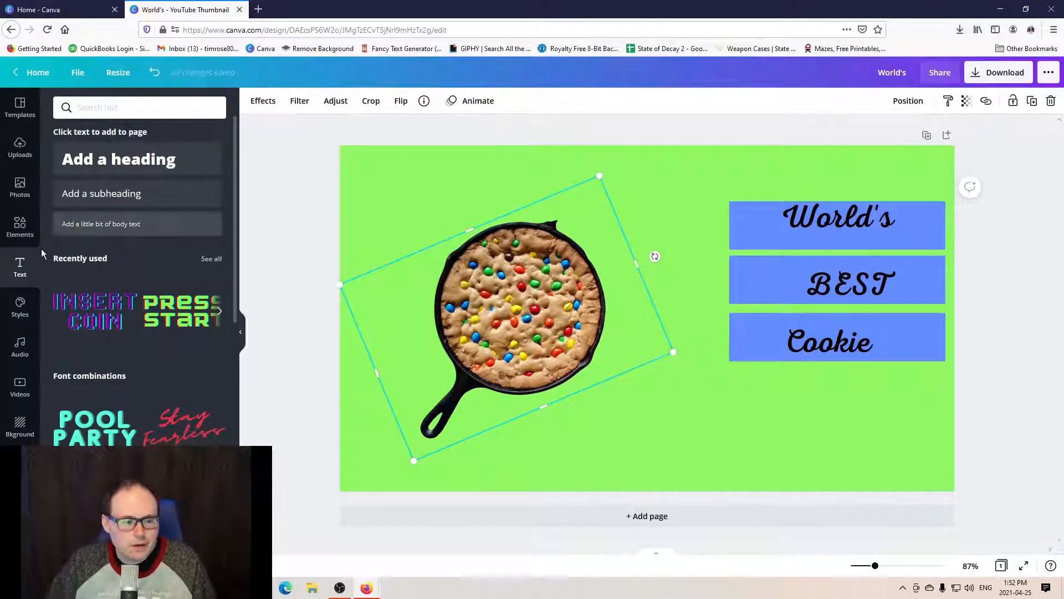
Step: Search the elements for "cookie", check which of the graphics are Pro, and clear the search
left_click(20, 226)
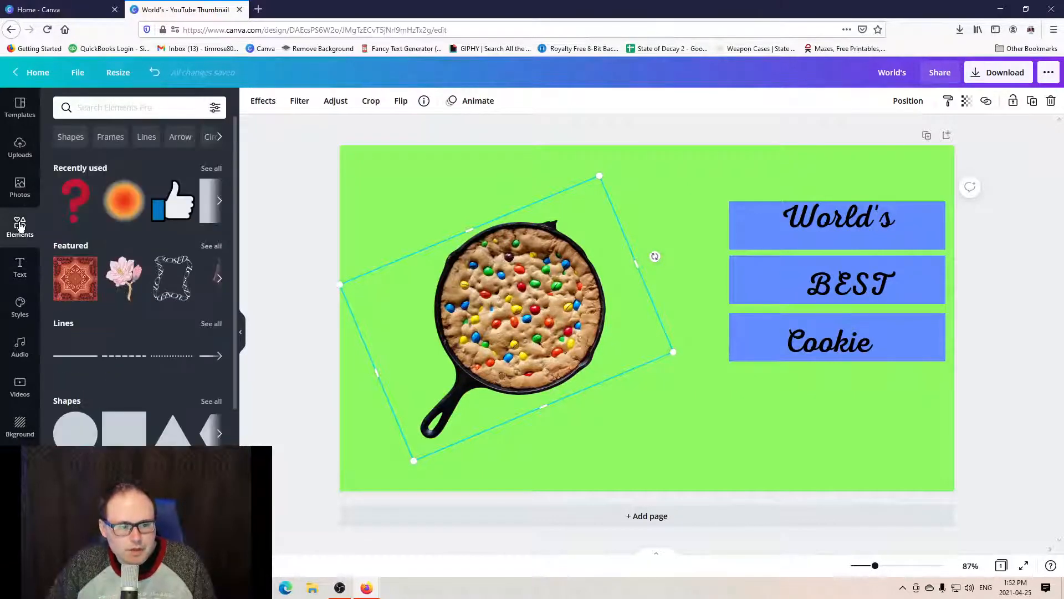
left_click(112, 107)
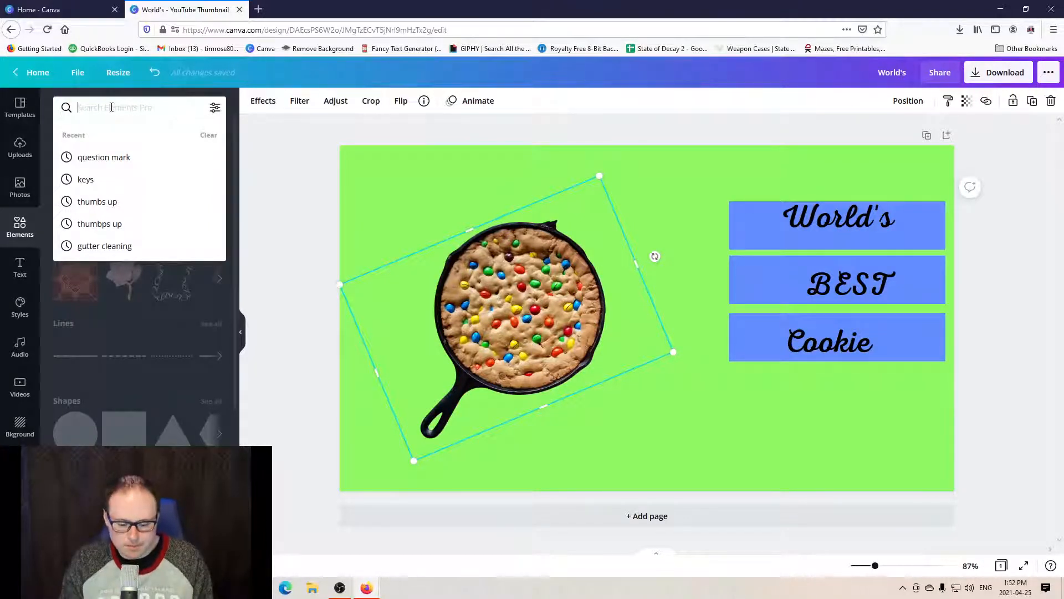
type("cookie")
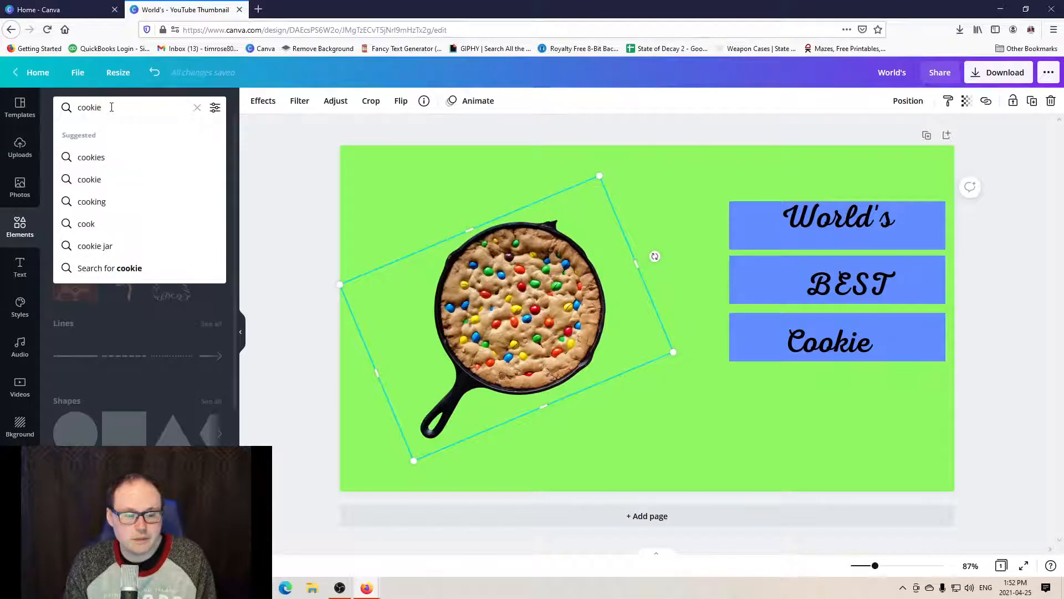
key("Return")
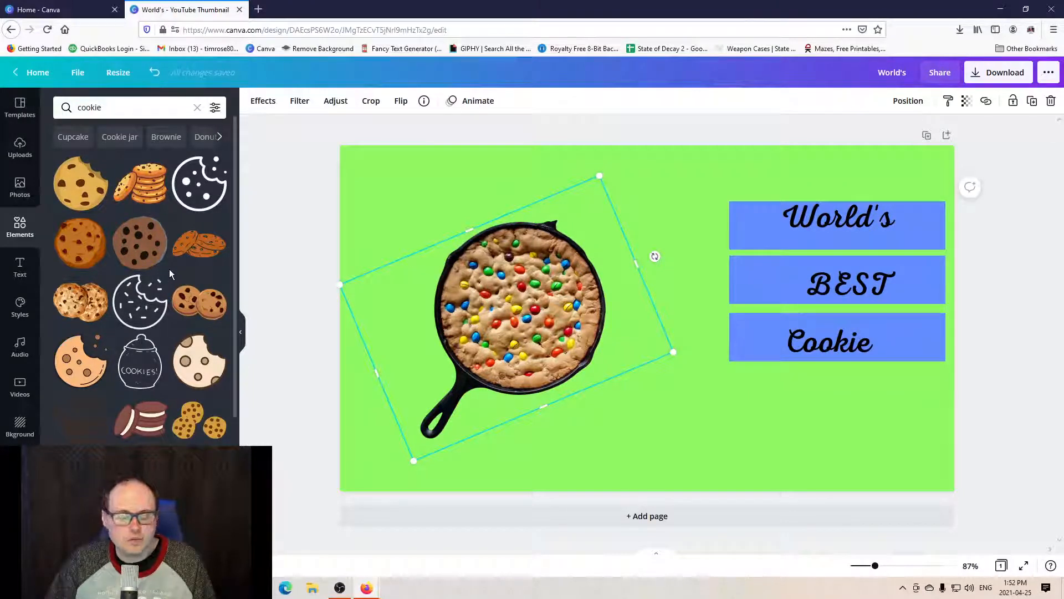
mouse_move(192, 310)
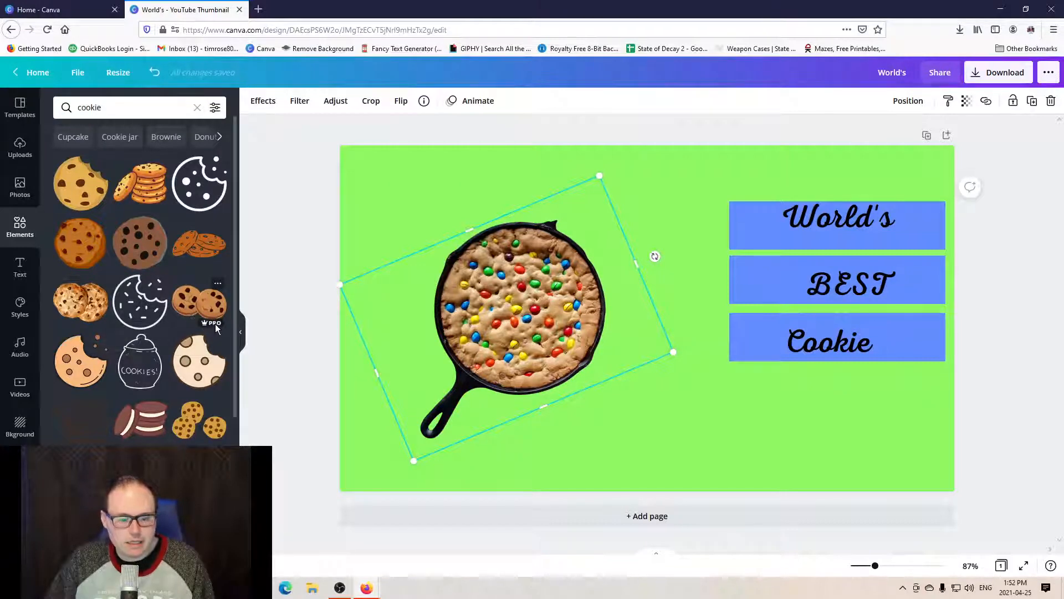
mouse_move(211, 264)
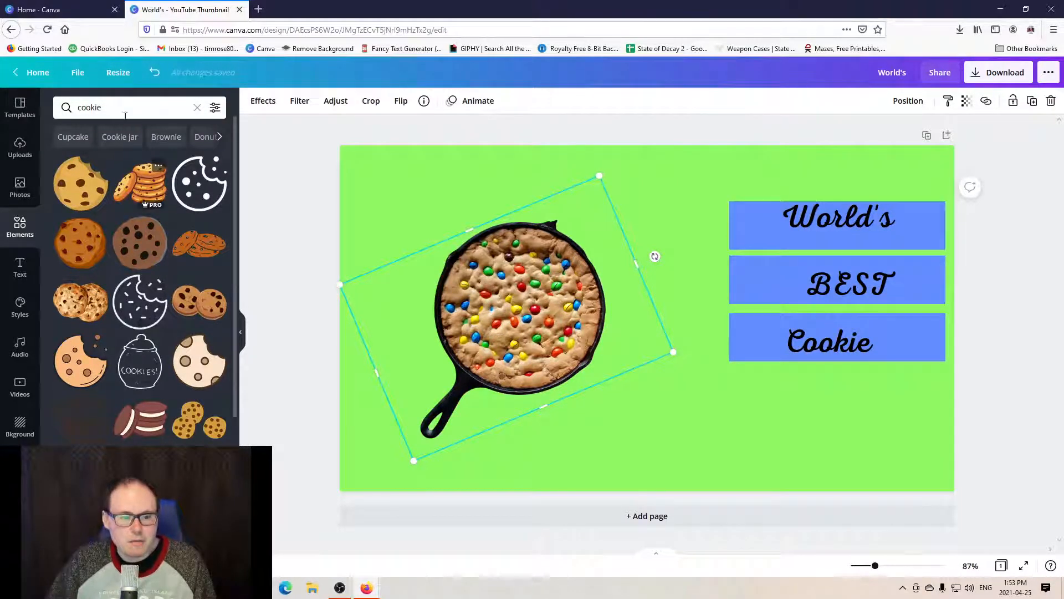
left_click(198, 109)
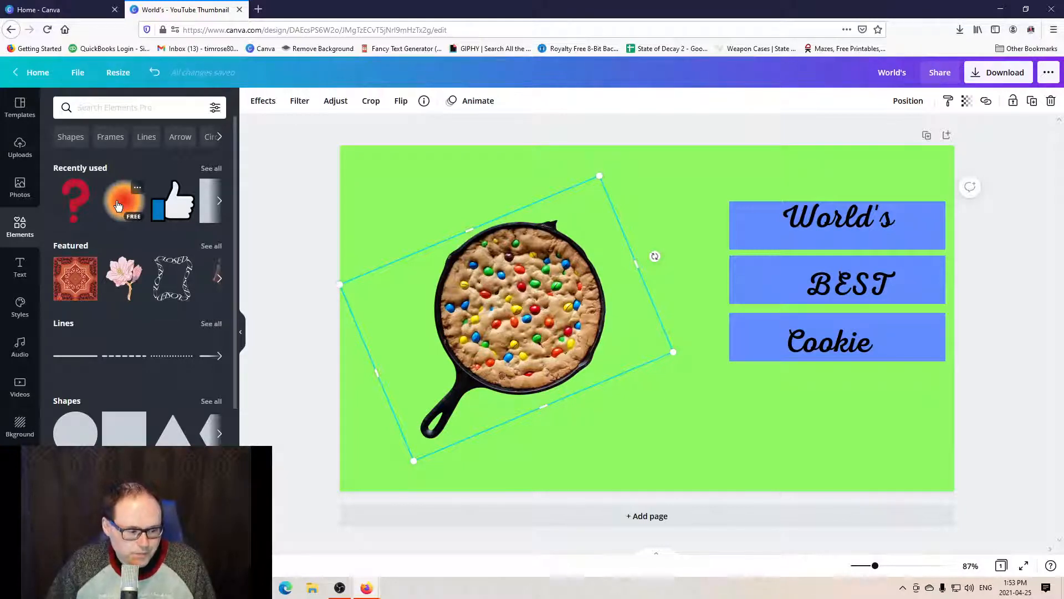
Step: Place the recently used orange gradient circle over the skillet cookie and set its center color to the background's light green, trying black too
left_click_drag(118, 205, 522, 315)
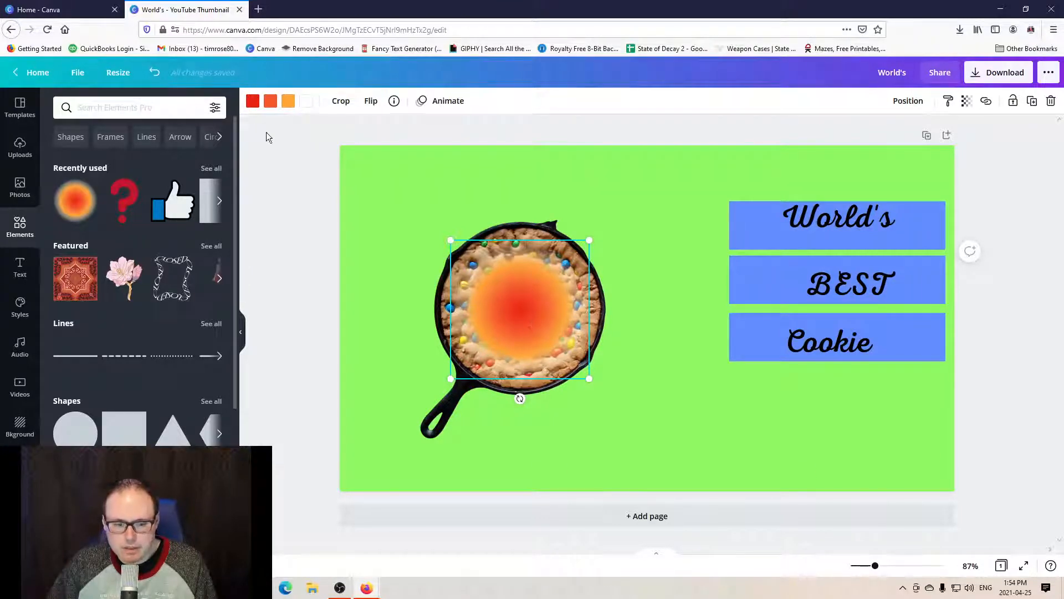
left_click(270, 105)
left_click(147, 165)
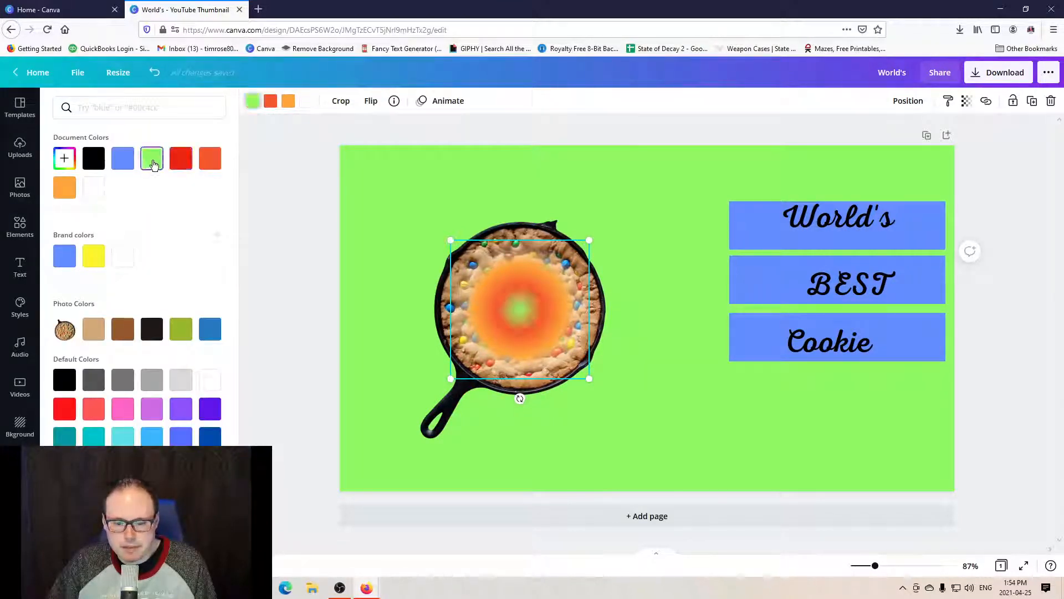
left_click(94, 165)
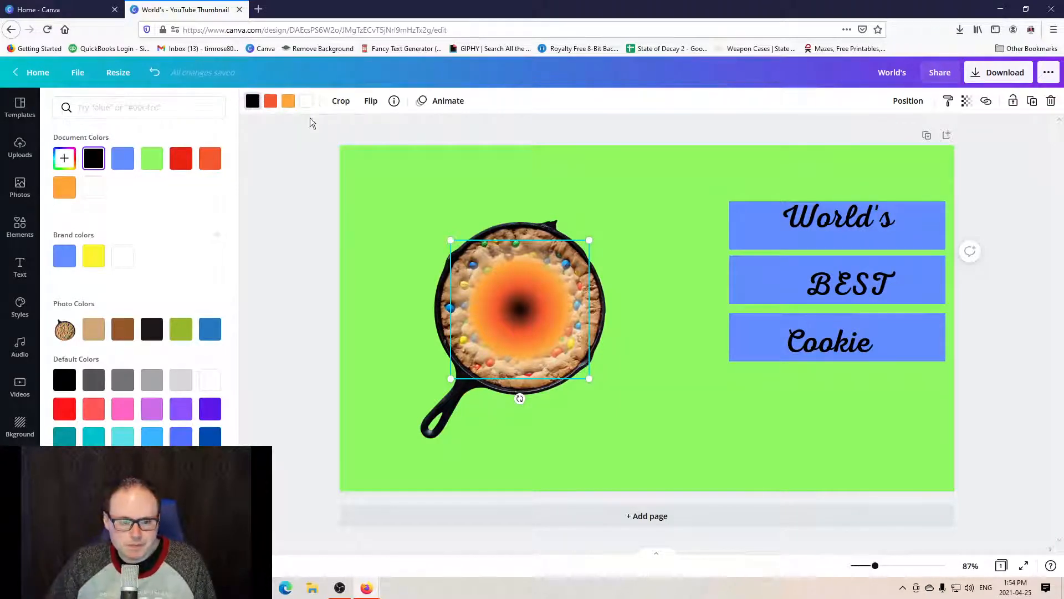
left_click(152, 158)
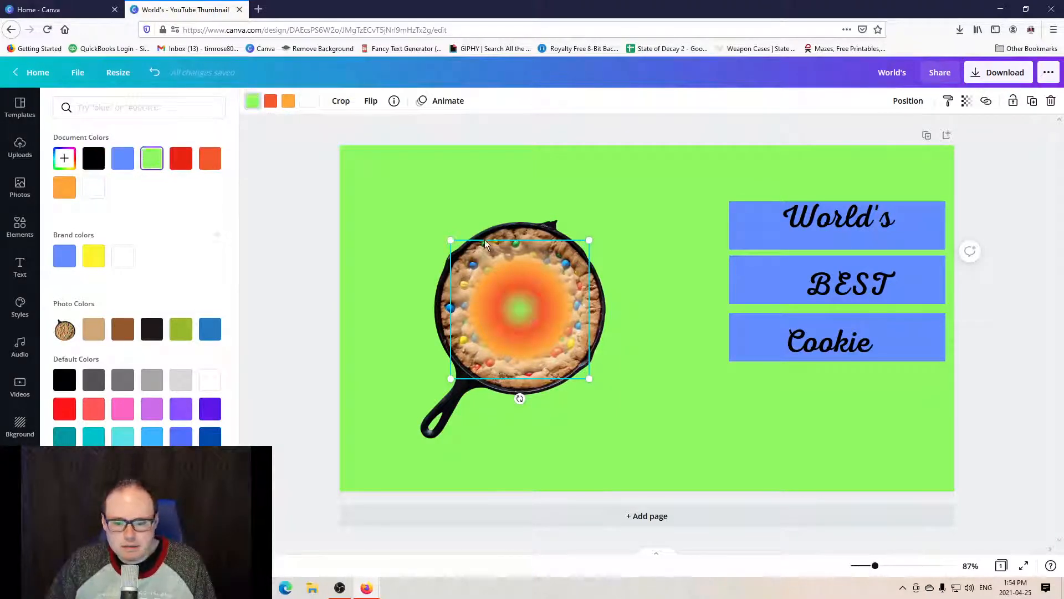
Step: Enlarge the gradient circle beyond the skillet's rim and center it over the pan
left_click_drag(581, 244, 724, 171)
left_click_drag(634, 225, 580, 278)
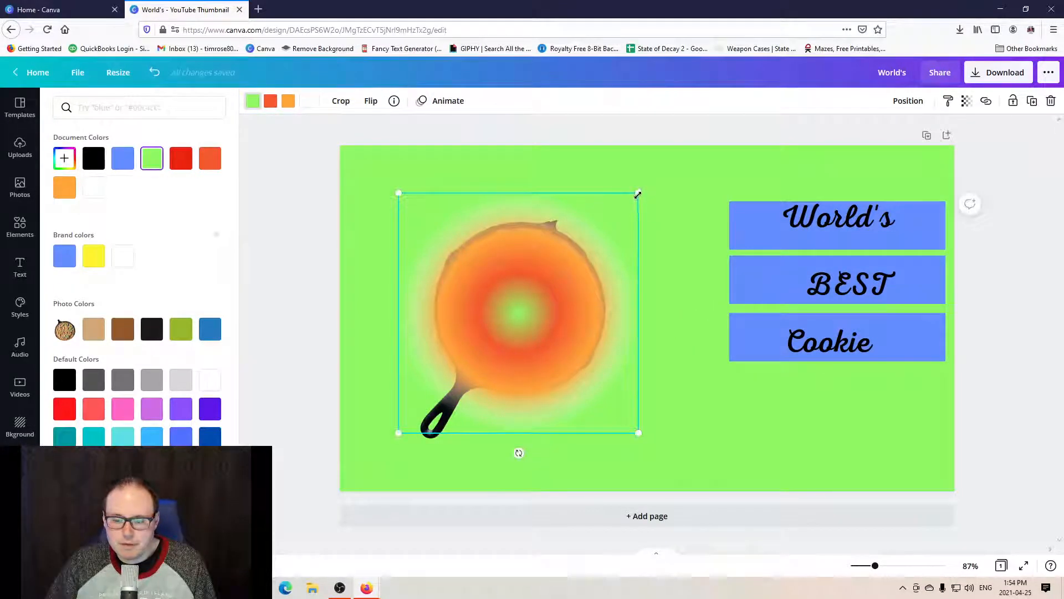
left_click_drag(640, 193, 647, 182)
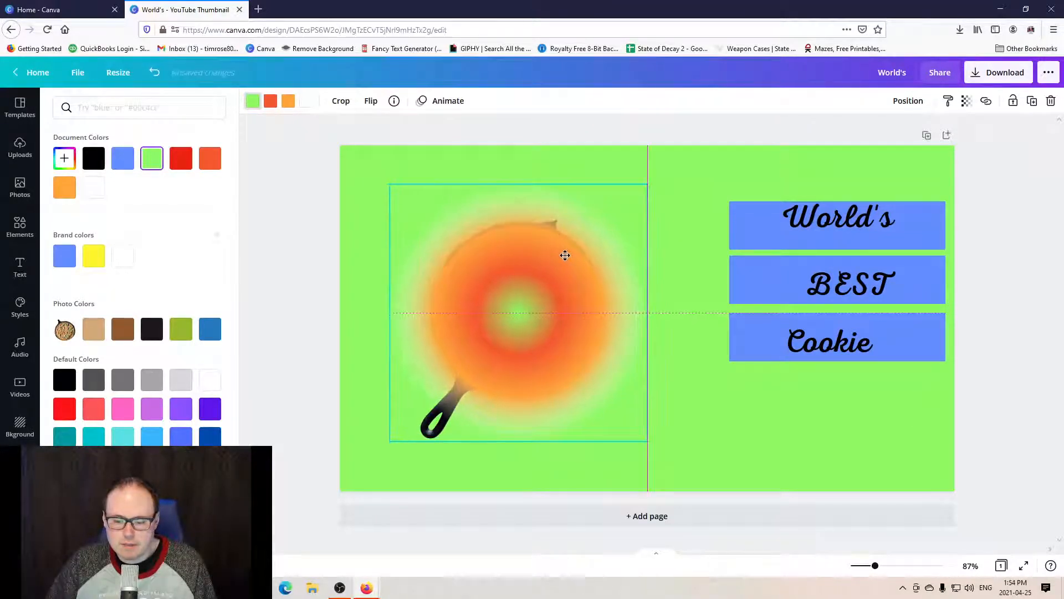
Step: Send the orange gradient circle behind the skillet cookie and nudge it slightly upward so it glows around the pan
left_click_drag(564, 252, 564, 254)
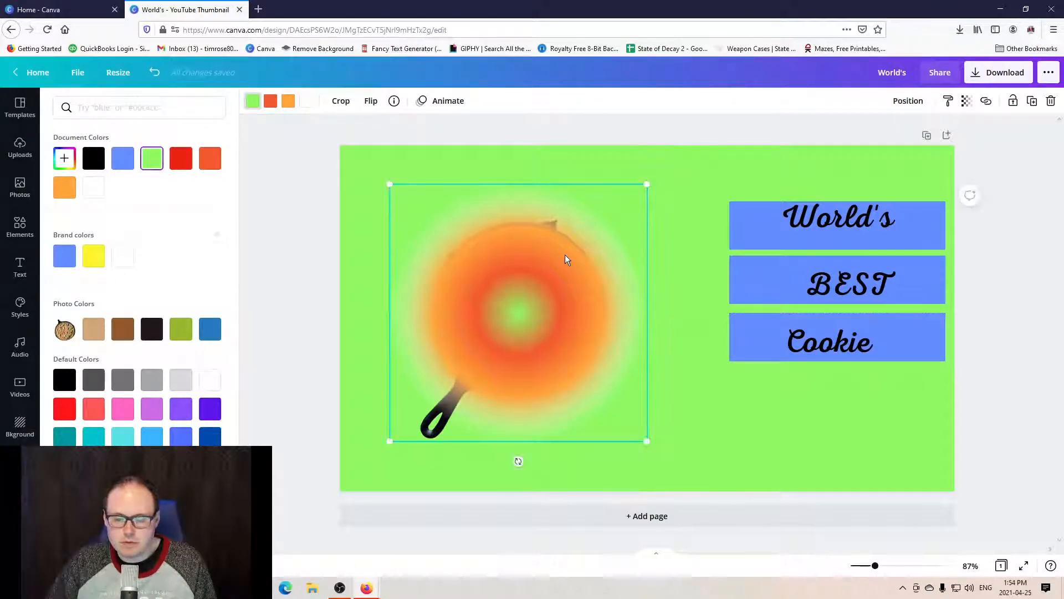
left_click(905, 108)
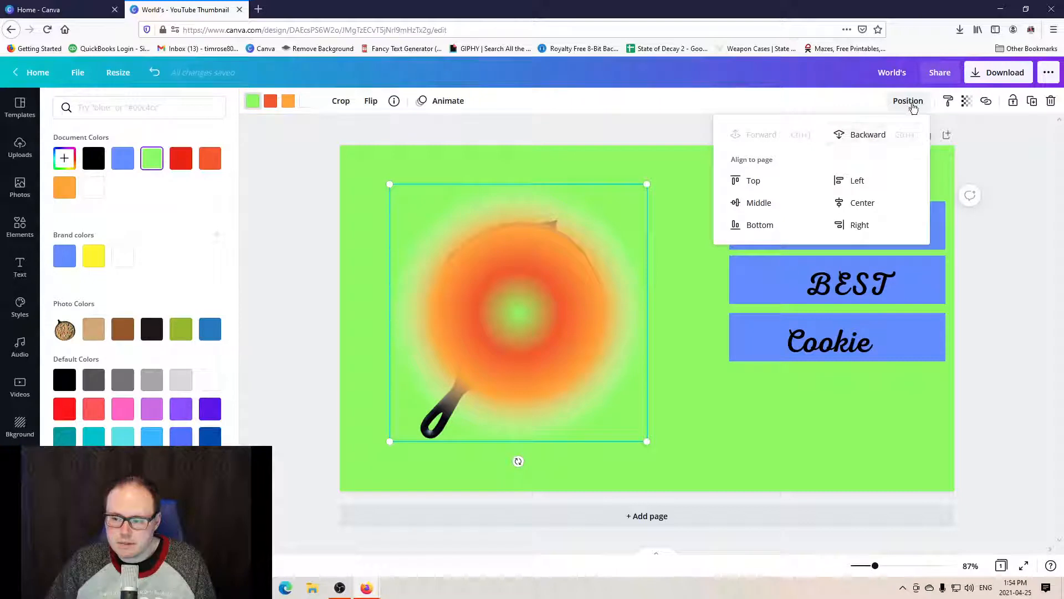
left_click(858, 139)
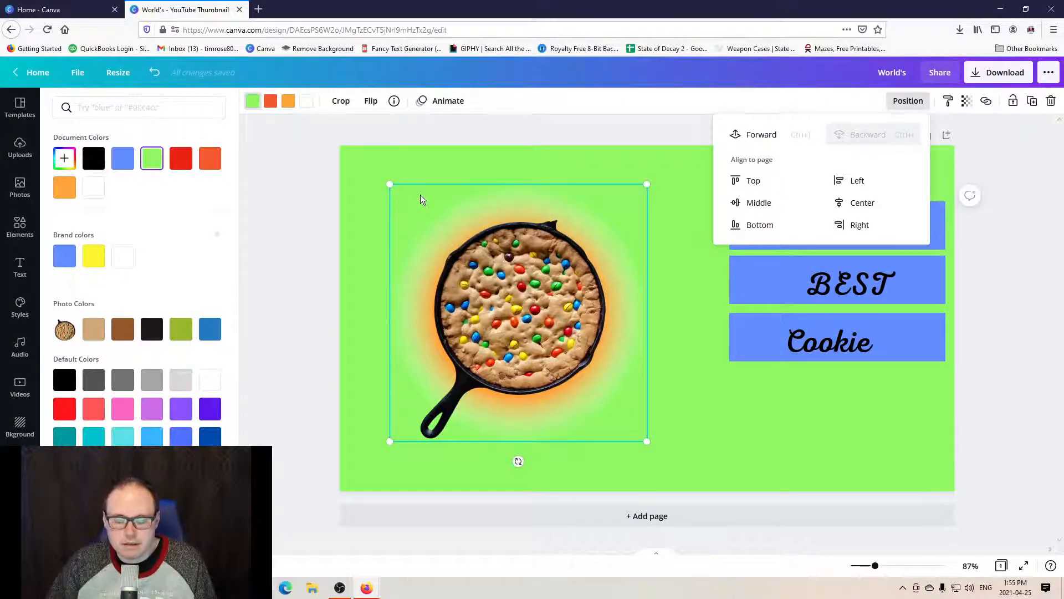
mouse_move(420, 195)
left_mouse_down()
mouse_move(432, 194)
mouse_move(392, 178)
mouse_move(550, 207)
mouse_move(440, 207)
mouse_move(460, 182)
mouse_move(421, 193)
left_mouse_up()
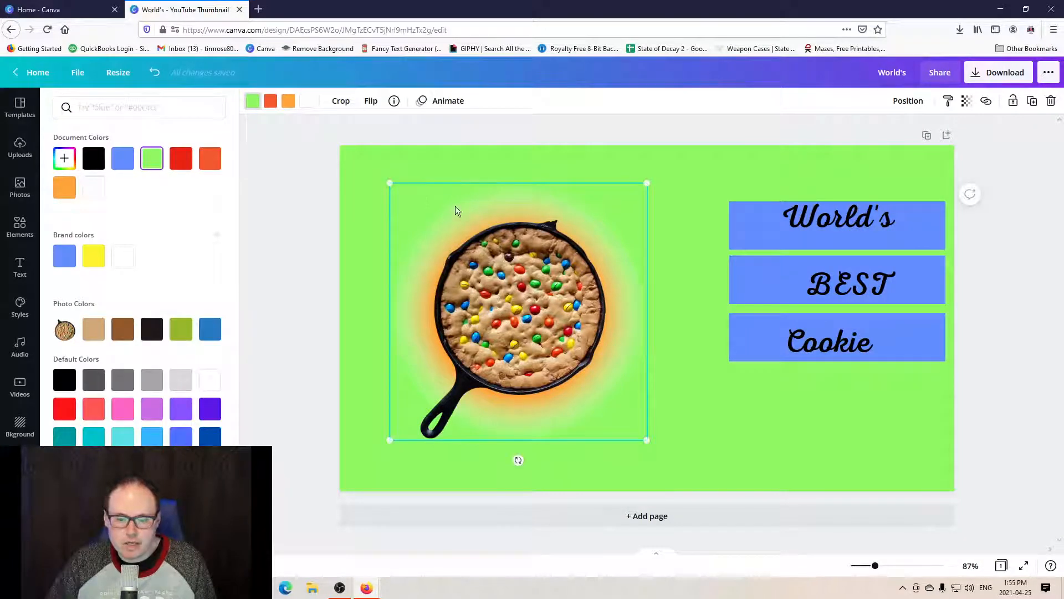
Step: Set the gradient circle's outermost color to the brand yellow, trying the brand blue and a dark blue first
left_click(307, 102)
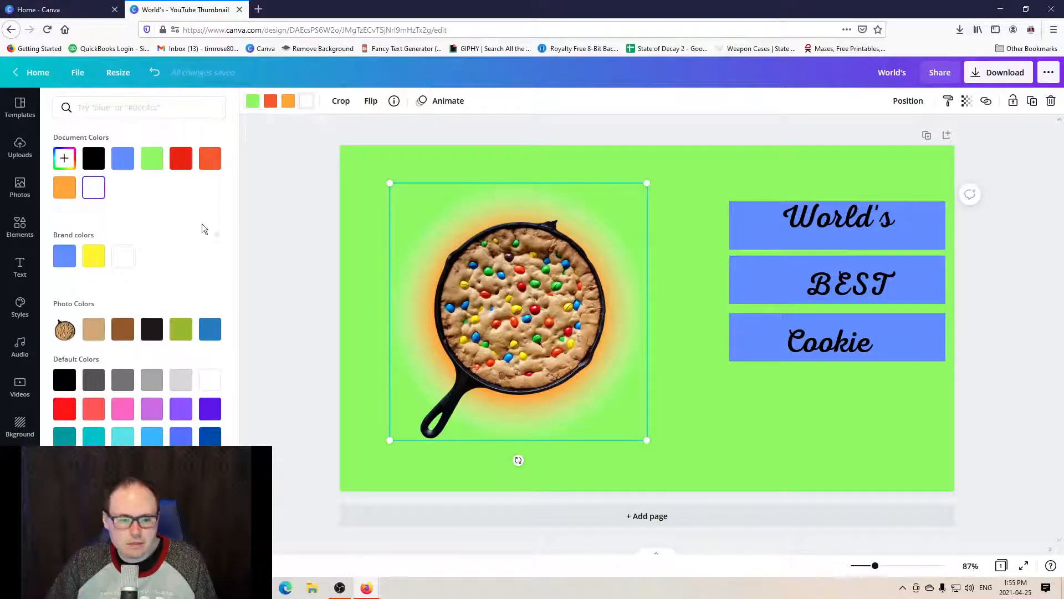
left_click(65, 256)
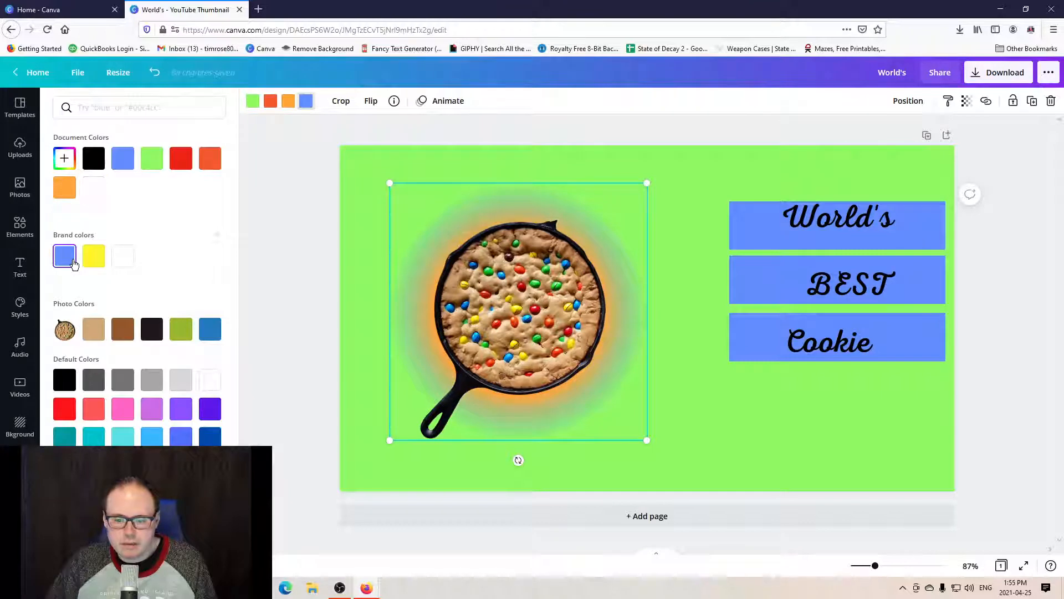
left_click(210, 436)
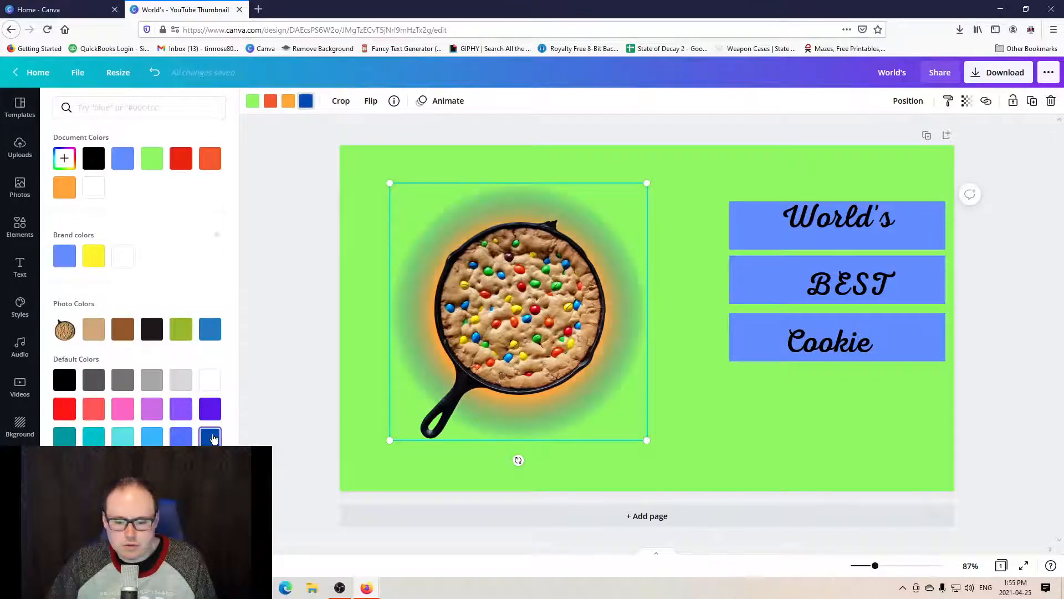
left_click(95, 258)
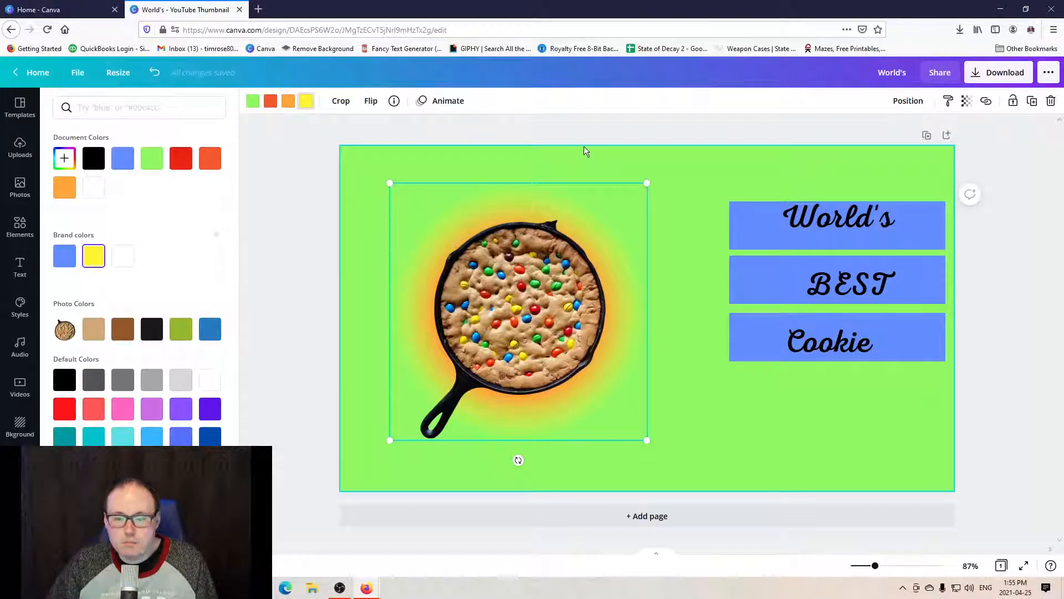
left_click(613, 157)
left_click(592, 175)
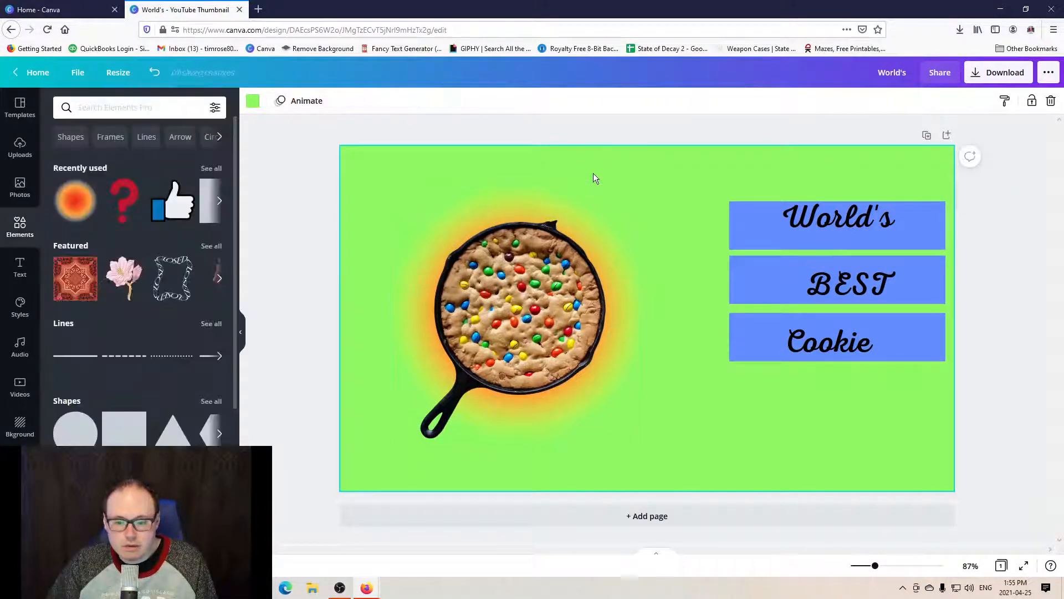
Step: Group the skillet cookie with its gradient circle and move the group to check that both shift together
left_click_drag(419, 161, 575, 341)
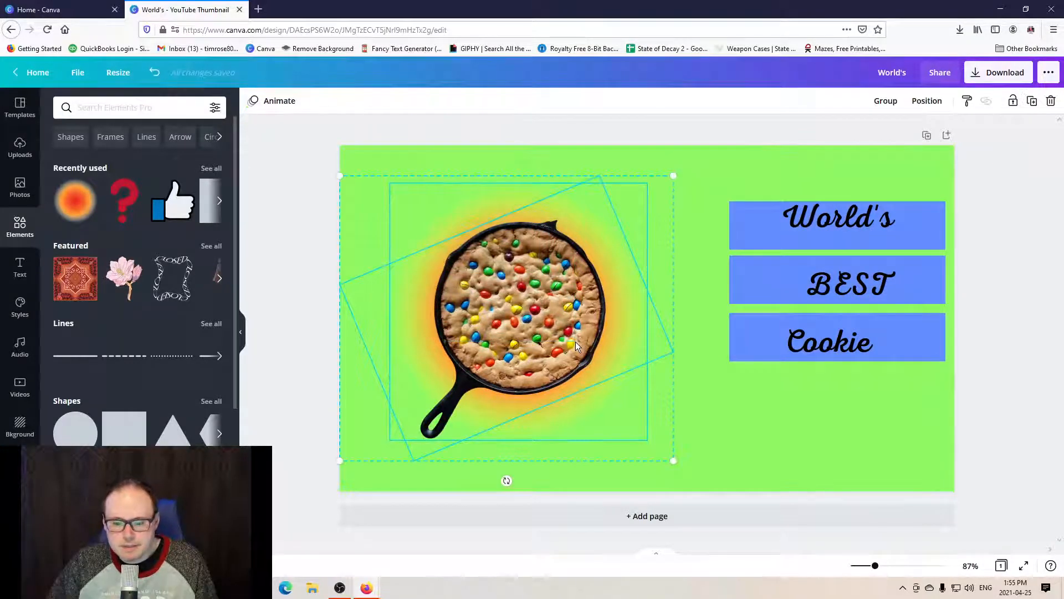
left_click(885, 101)
mouse_move(535, 291)
left_mouse_down()
mouse_move(606, 221)
mouse_move(377, 231)
mouse_move(526, 305)
left_mouse_up()
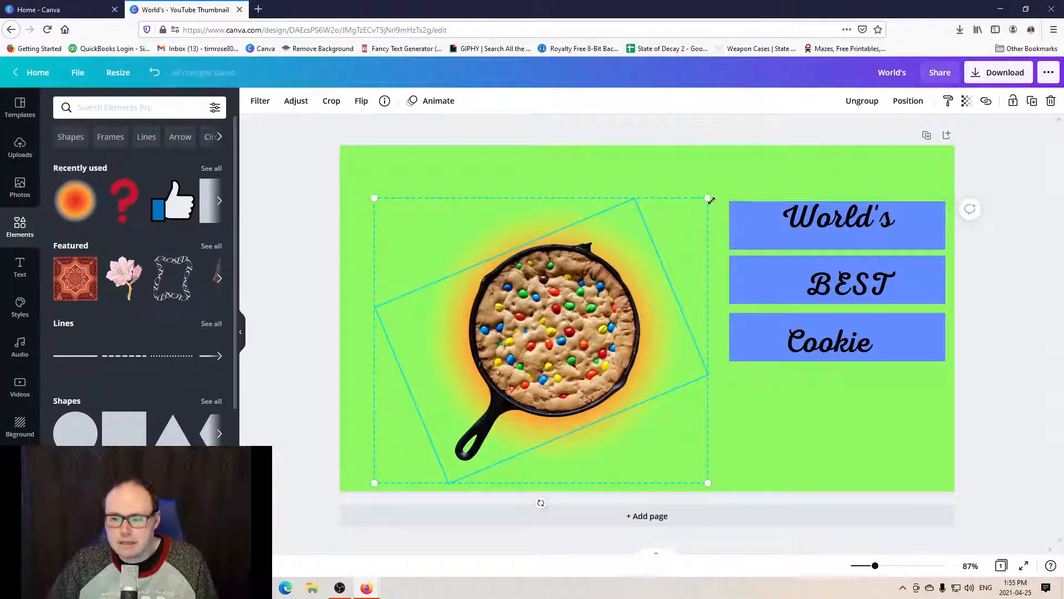
Step: Shrink the skillet group slightly and place it between the page's left edge and the blue text bars
left_click_drag(702, 198, 568, 316)
left_click_drag(471, 391, 482, 318)
left_click_drag(575, 240, 538, 301)
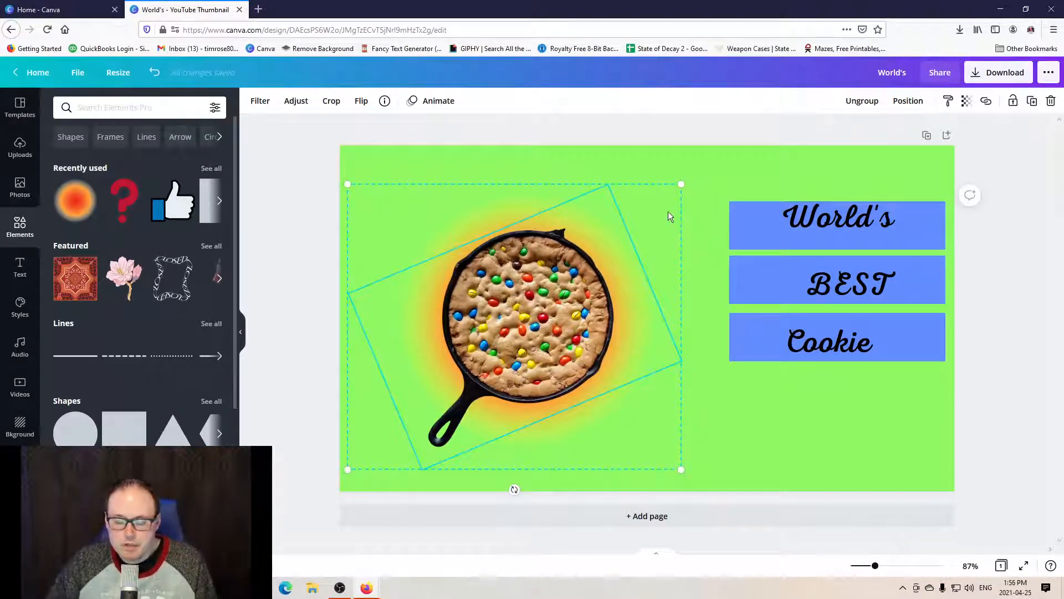
left_click_drag(676, 189, 648, 213)
left_click_drag(532, 308, 566, 273)
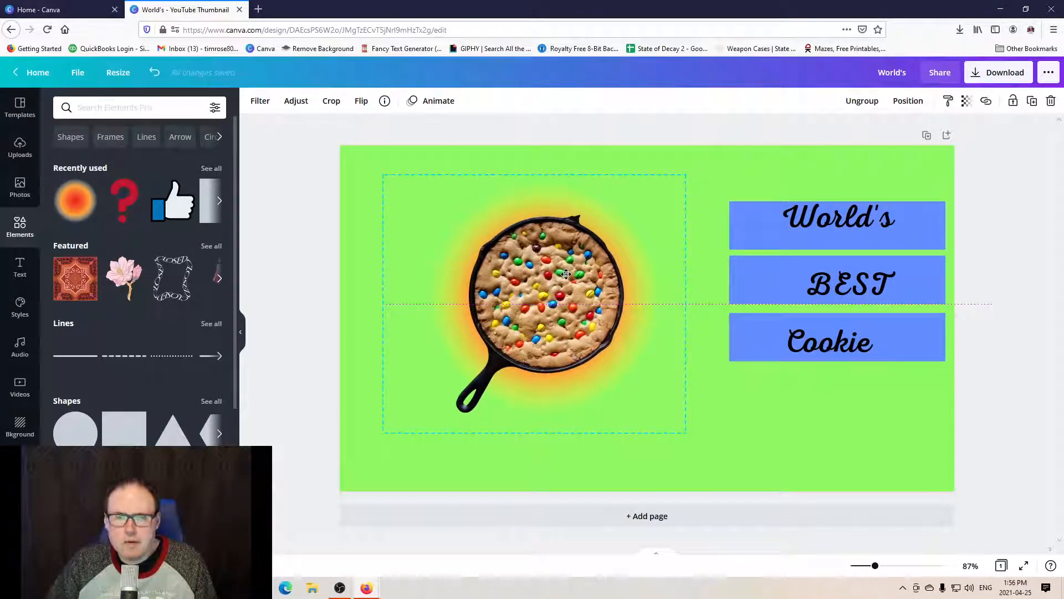
left_click_drag(566, 274, 566, 273)
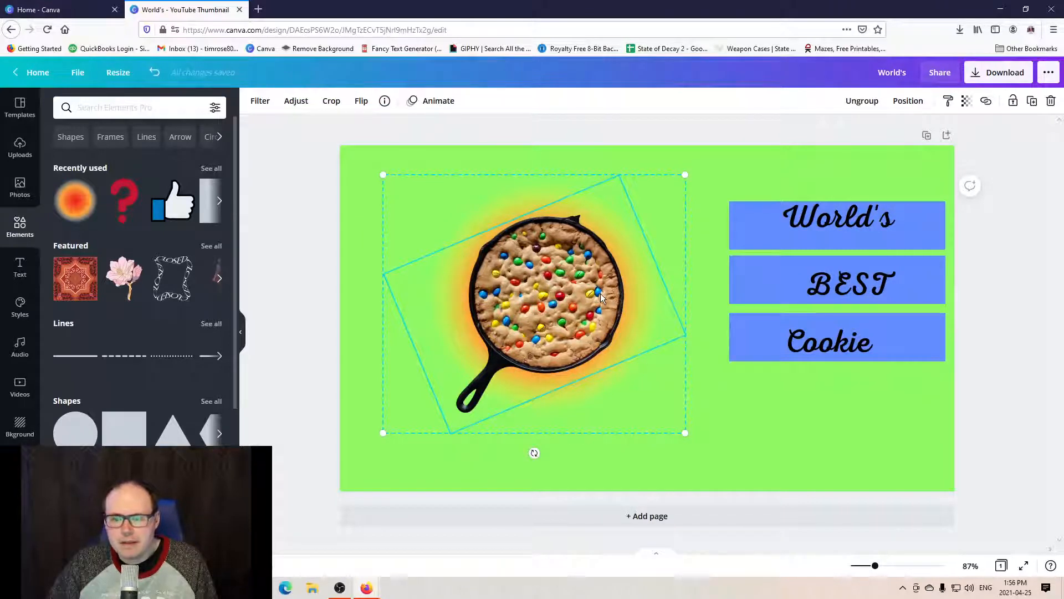
left_click(612, 159)
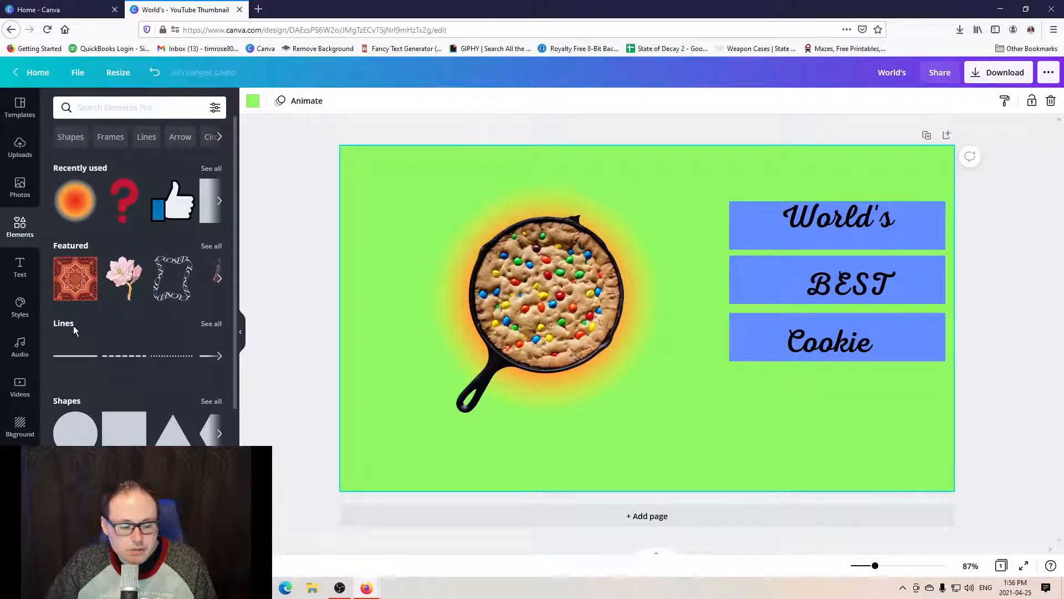
Step: Browse the background categories and apply the light-to-dark green background from the full Gradients collection
left_click(21, 427)
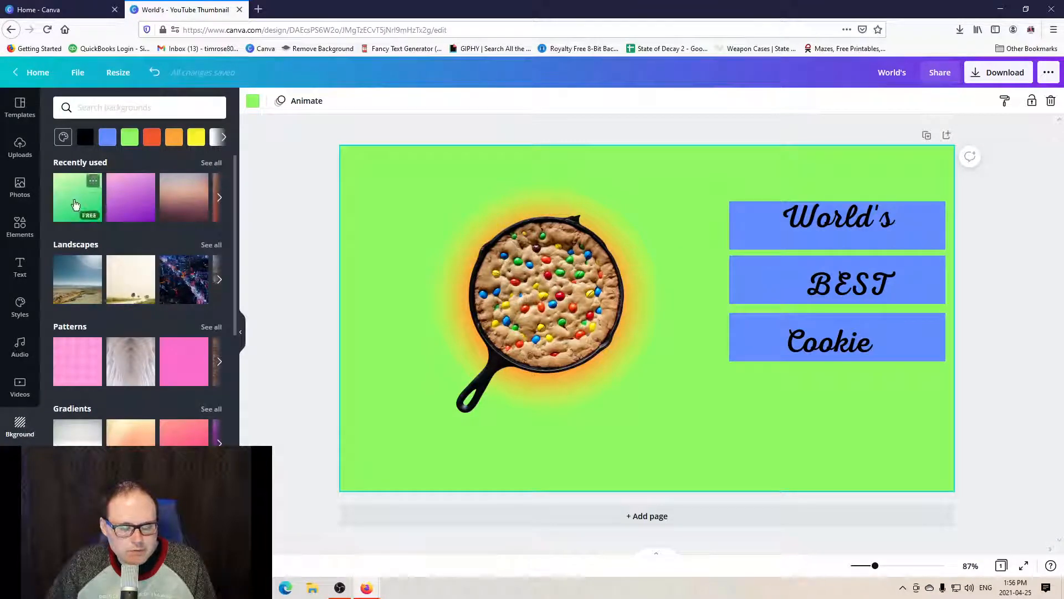
scroll(125, 385, "down", 5)
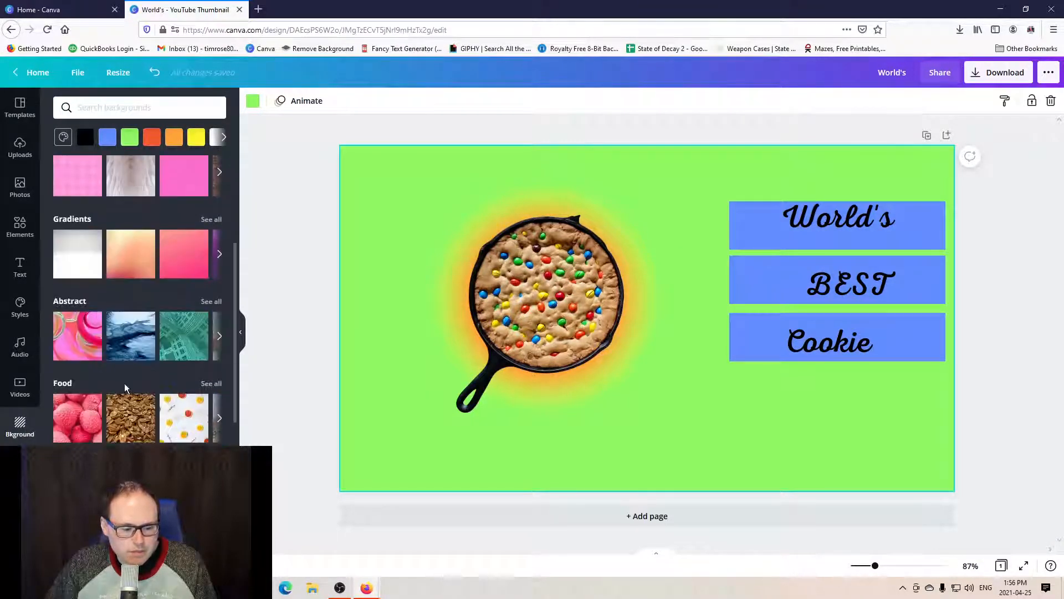
scroll(125, 385, "down", 2)
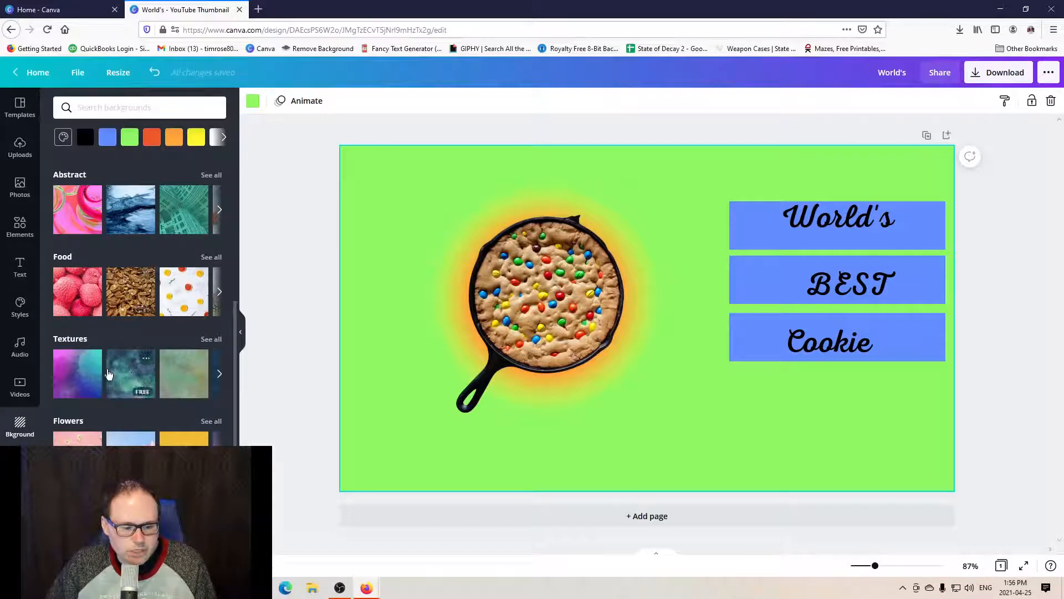
scroll(133, 382, "up", 3)
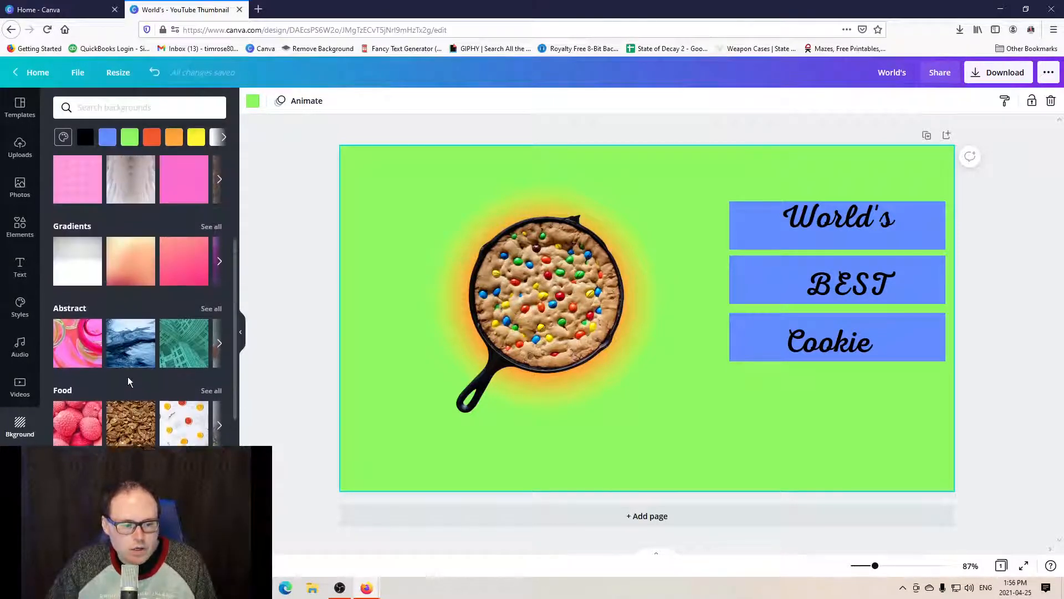
scroll(128, 382, "up", 1)
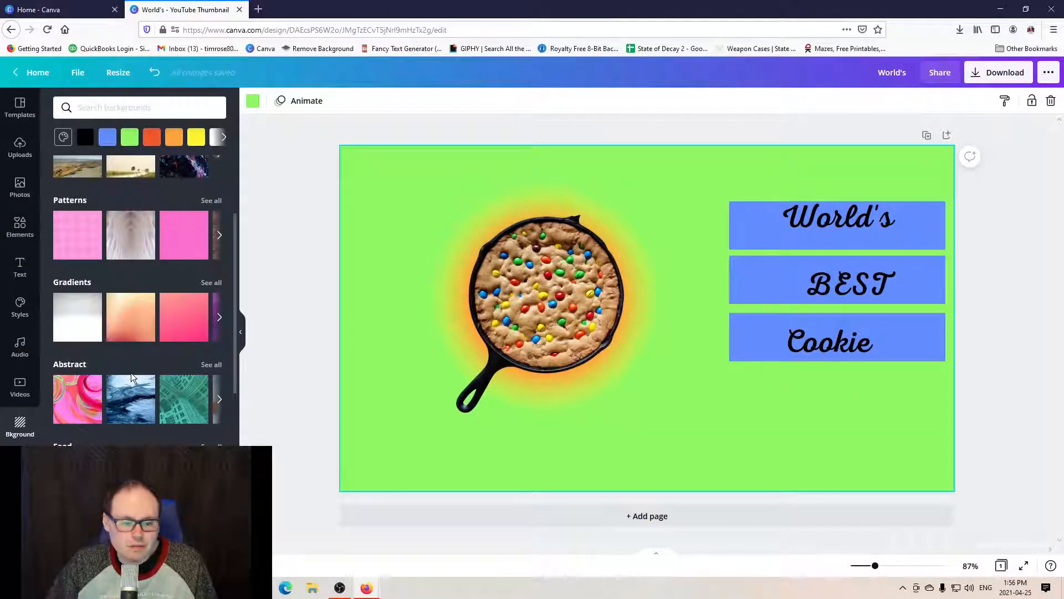
left_click(211, 283)
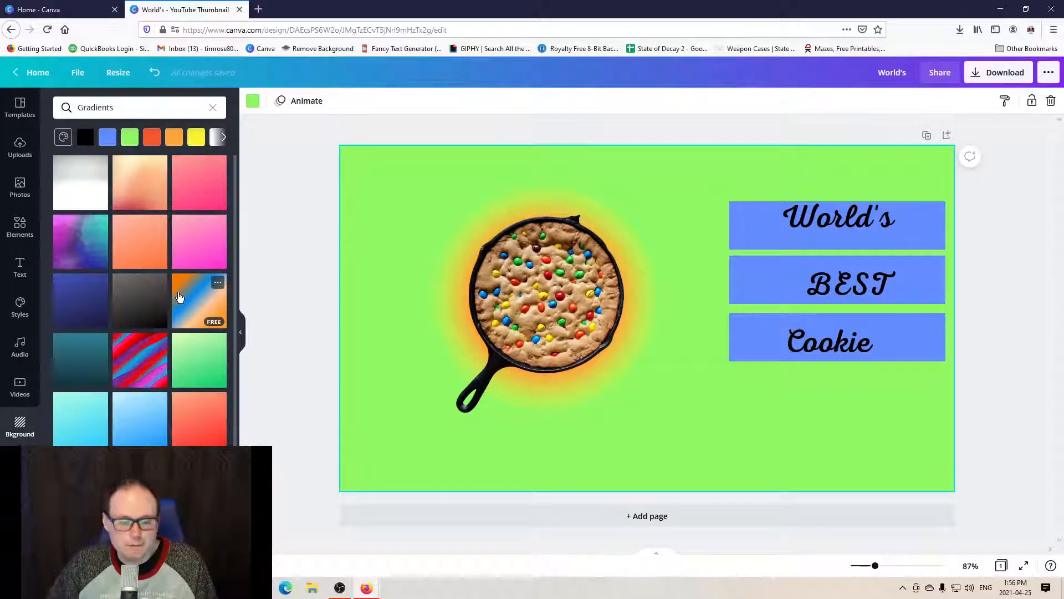
left_click(196, 363)
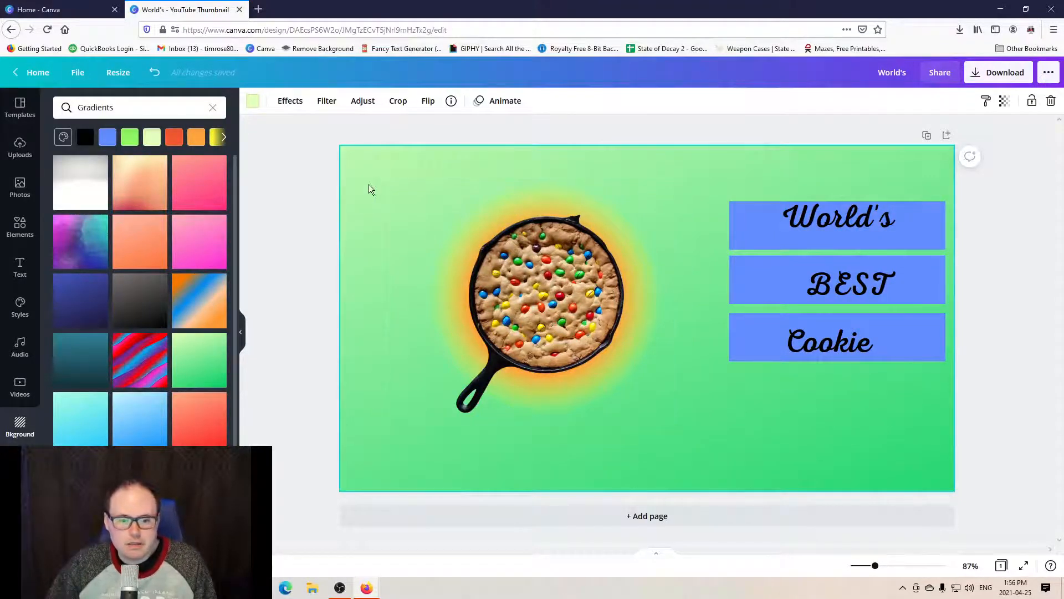
Step: Set the gradient background's color to the brand yellow, trying orange-red, red, olive green and dark green as well
left_click(260, 104)
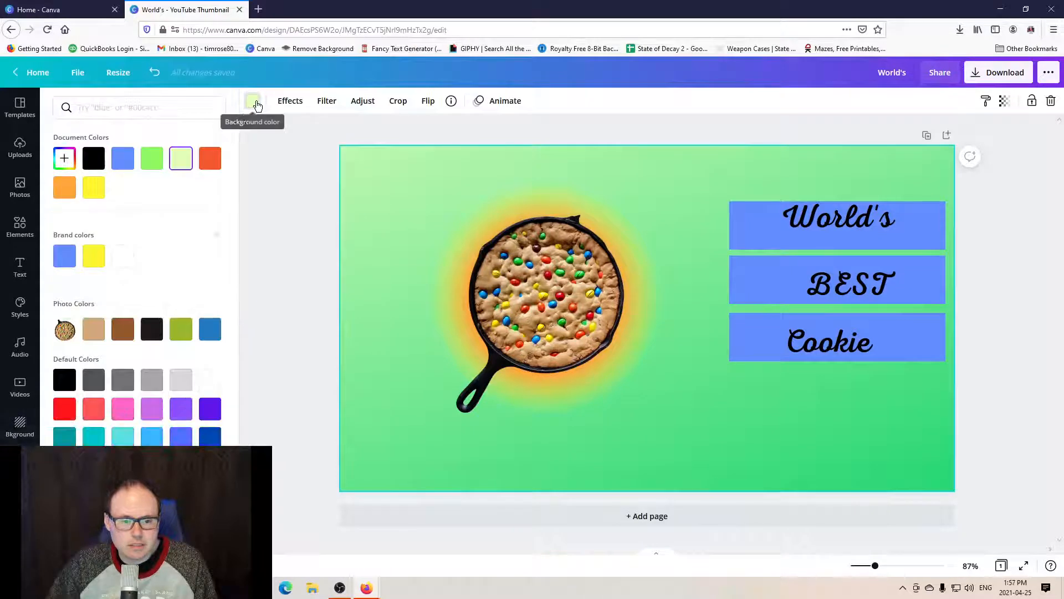
left_click(208, 160)
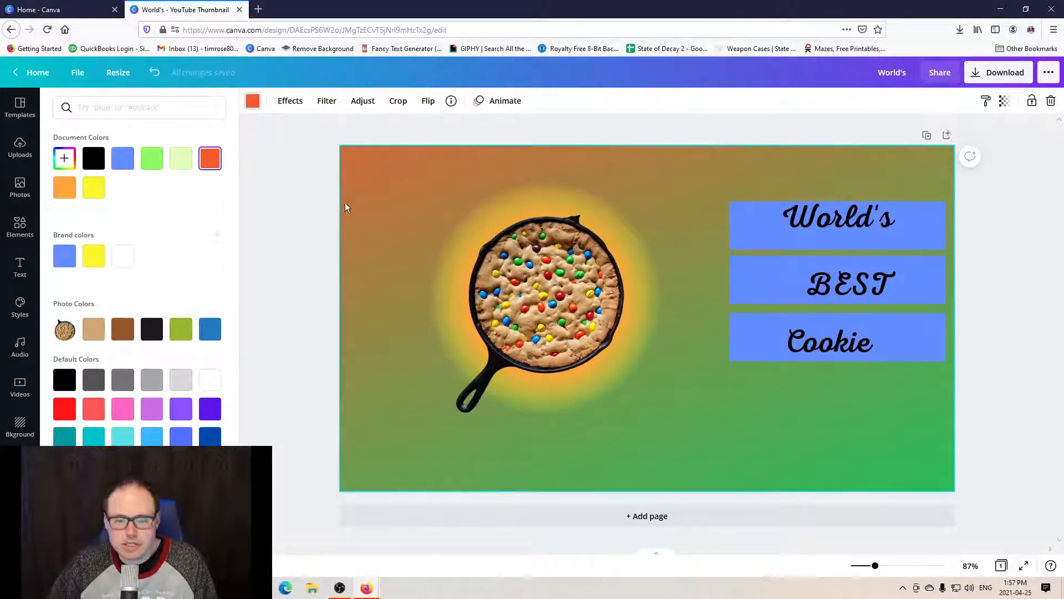
left_click(95, 258)
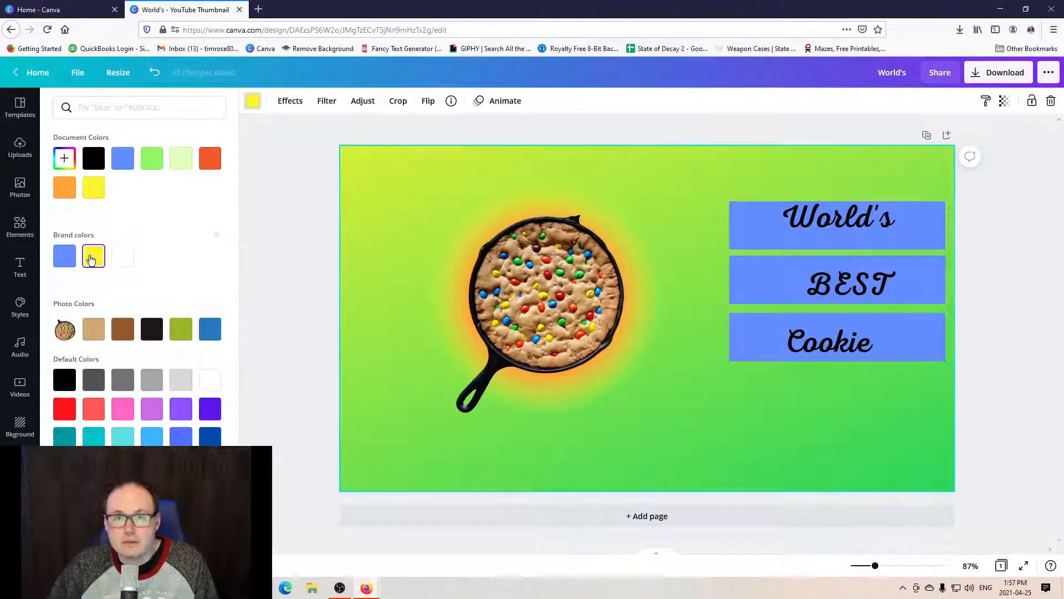
left_click(68, 416)
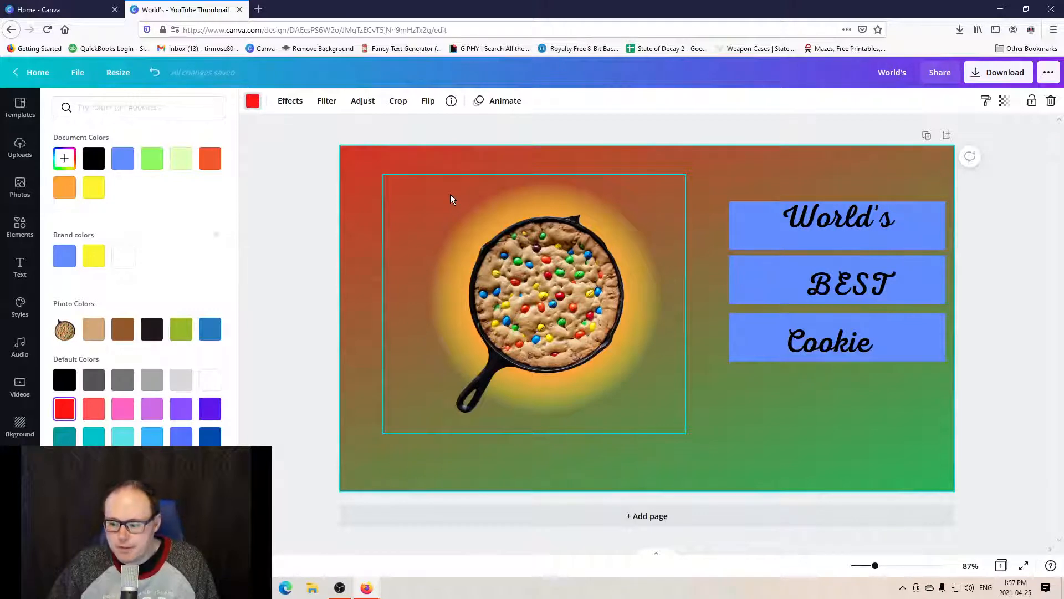
left_click(180, 331)
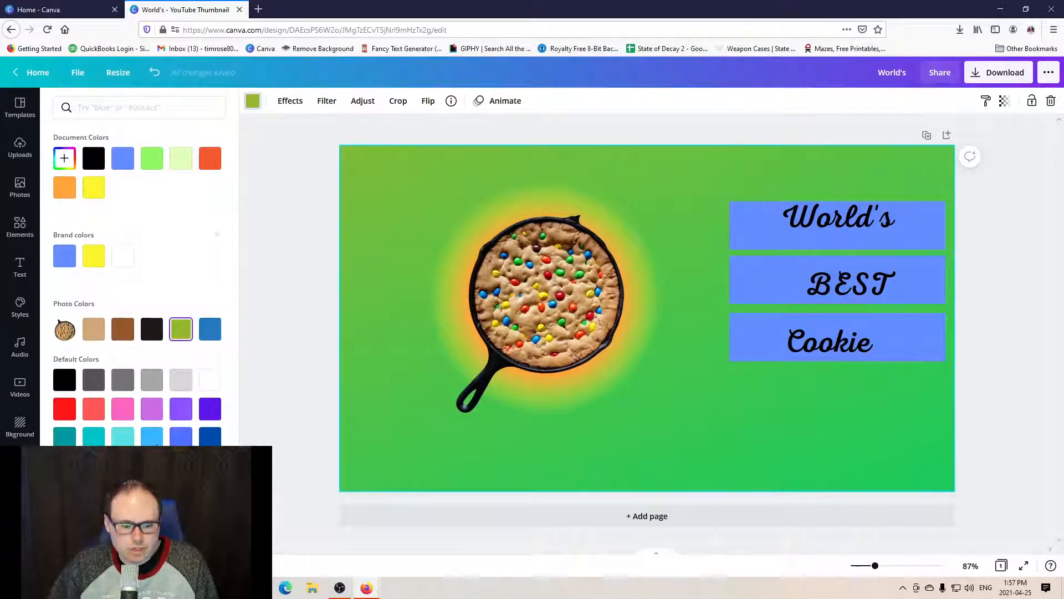
left_click(64, 466)
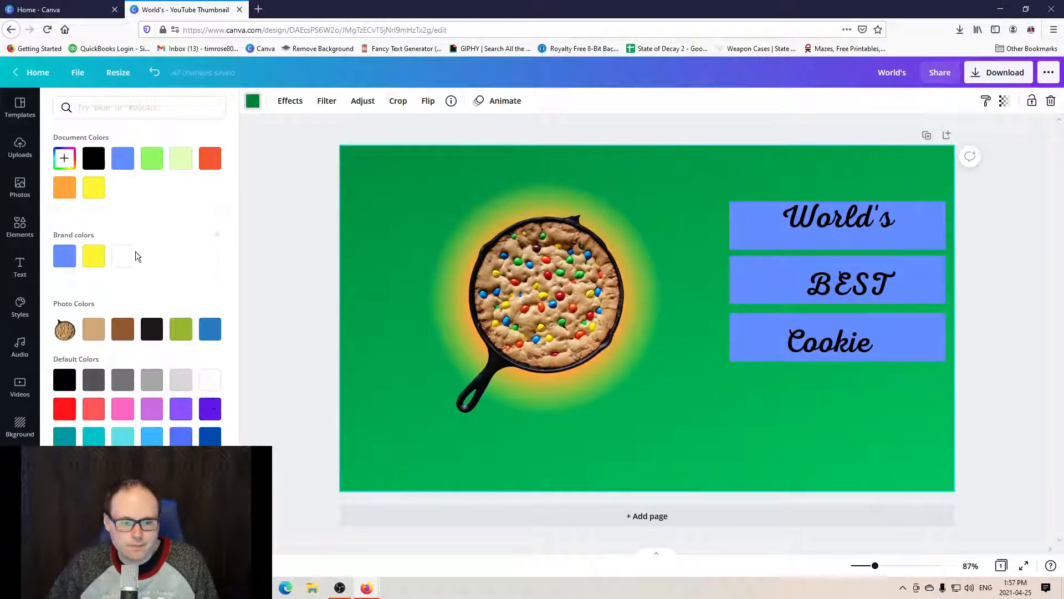
left_click(92, 257)
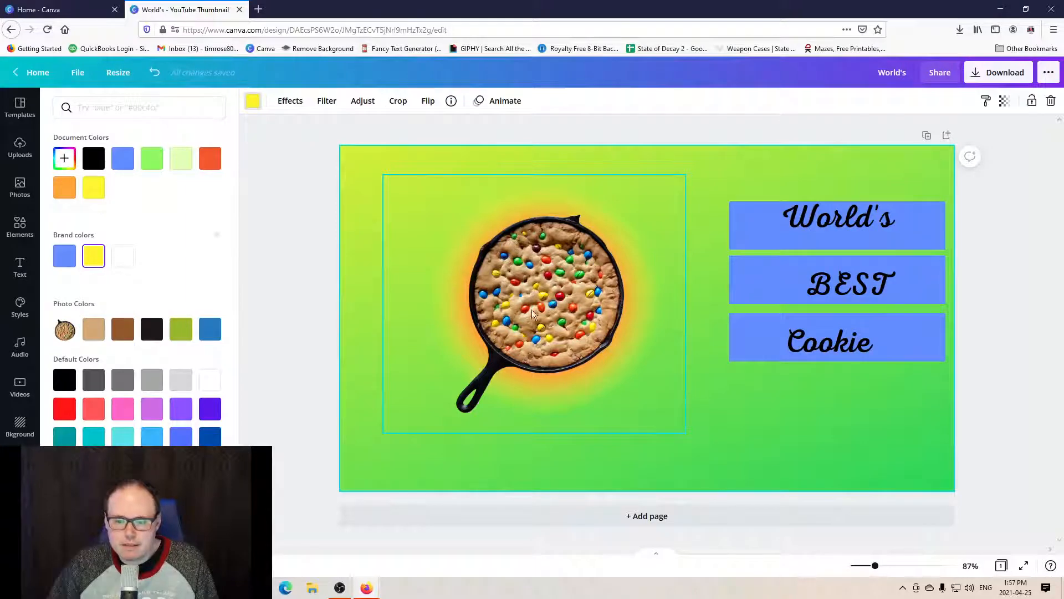
Step: Recolor the outer yellow of the skillet's gradient circle to turquoise, trying blue, pink, red and light turquoise as well
left_click(541, 274)
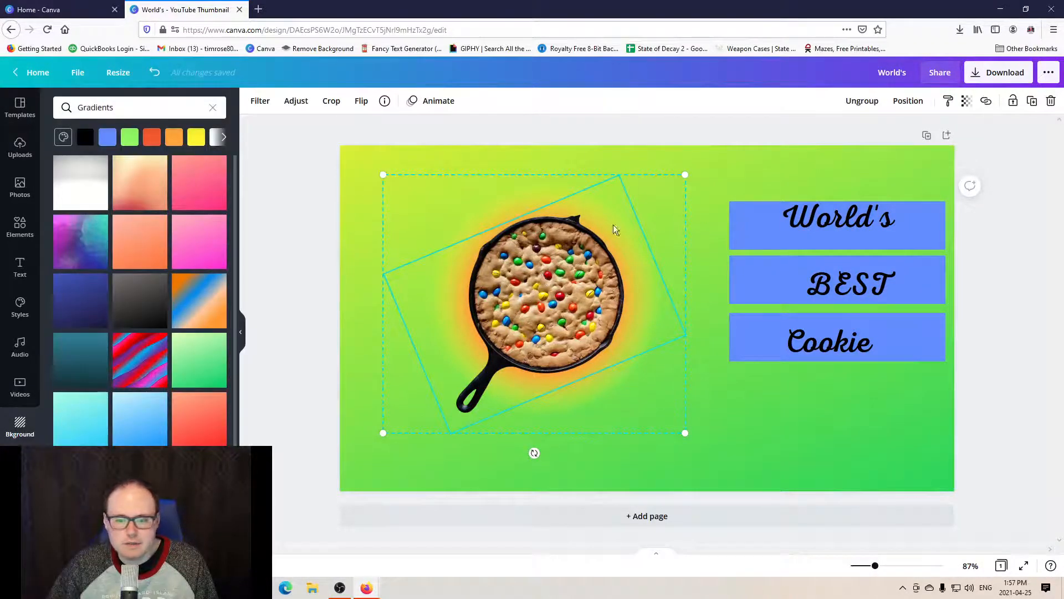
left_click(503, 190)
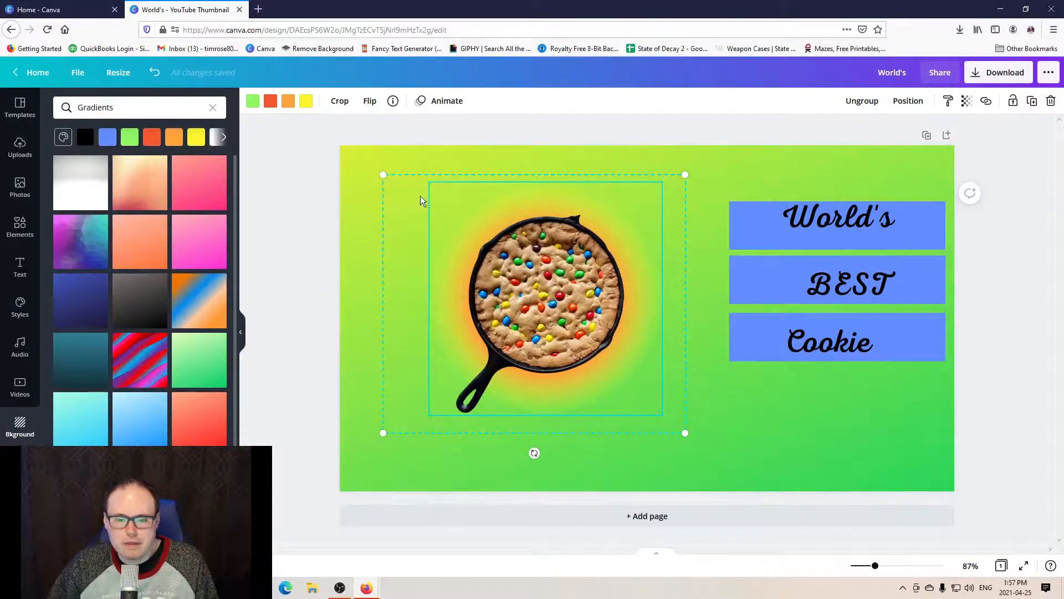
left_click(306, 101)
left_click(126, 168)
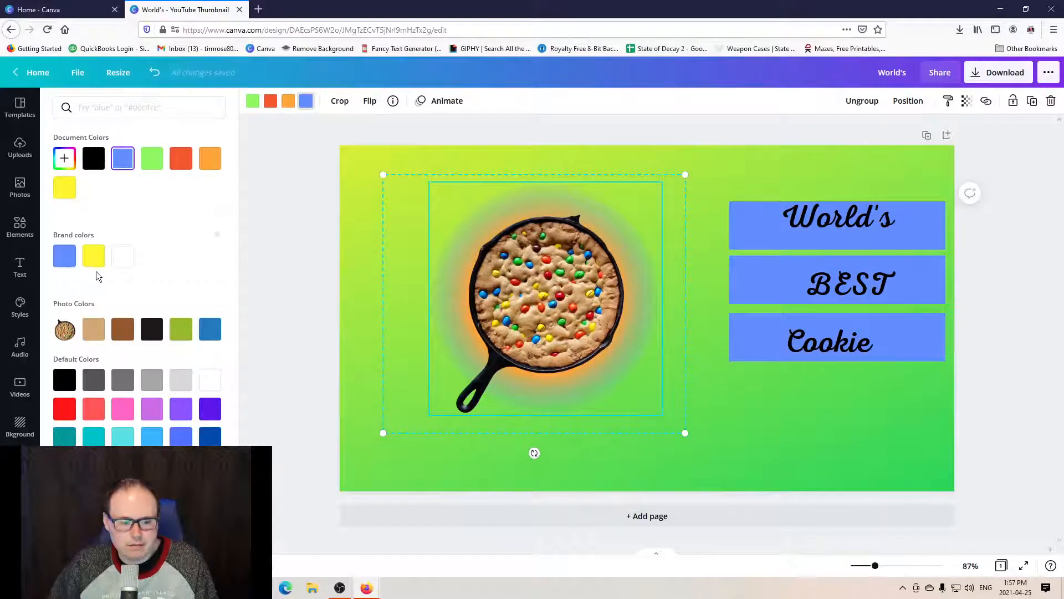
left_click(124, 416)
left_click(69, 409)
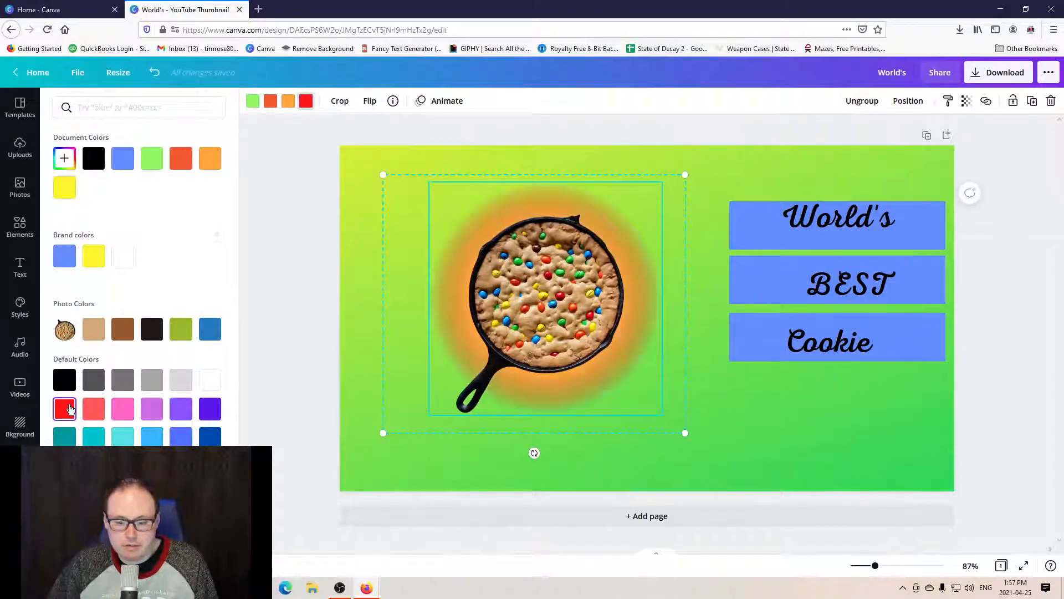
left_click(94, 439)
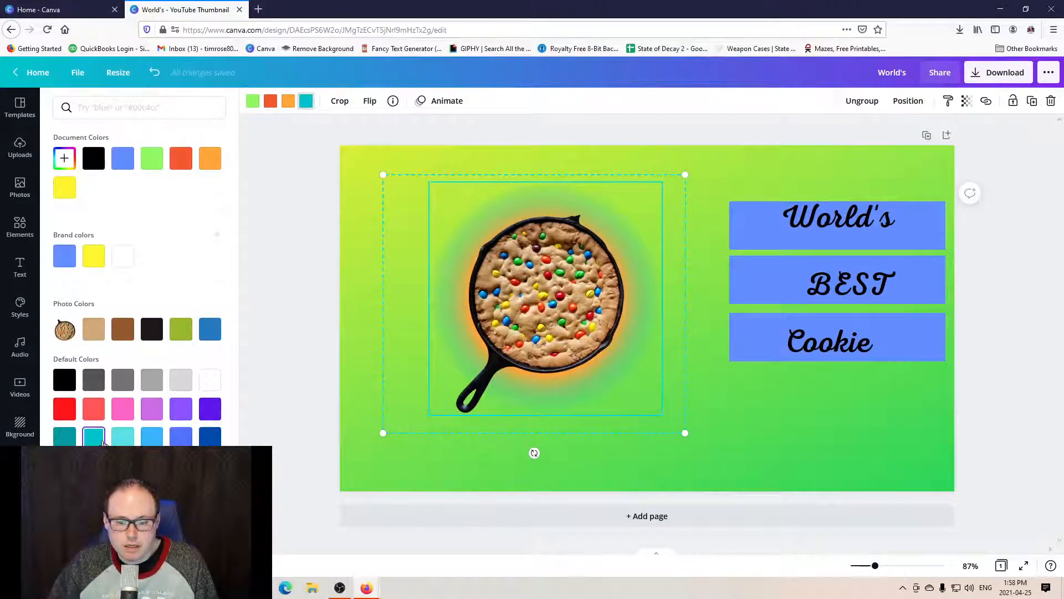
left_click(122, 438)
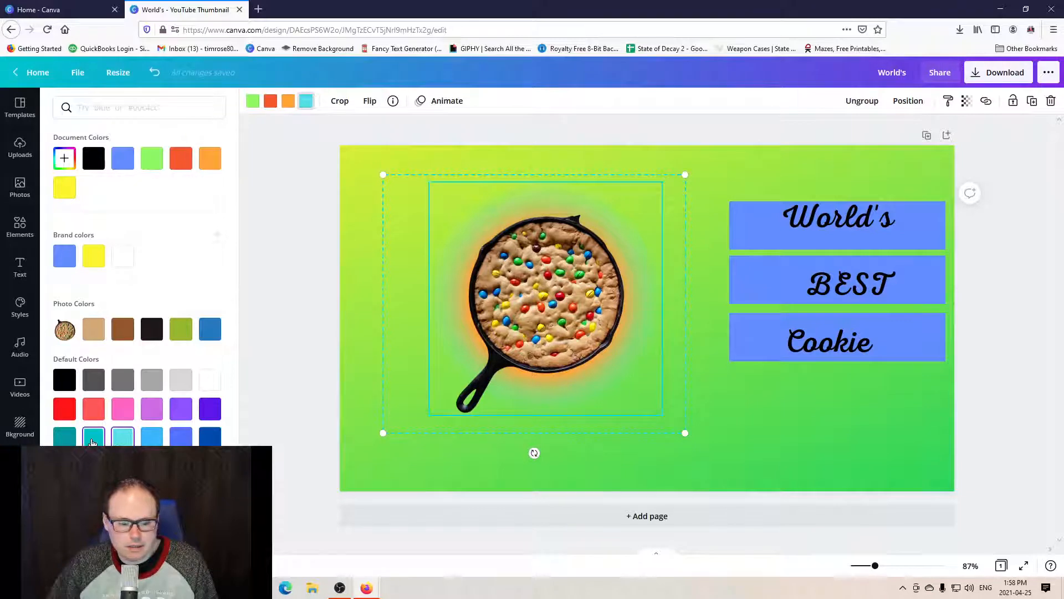
left_click(93, 440)
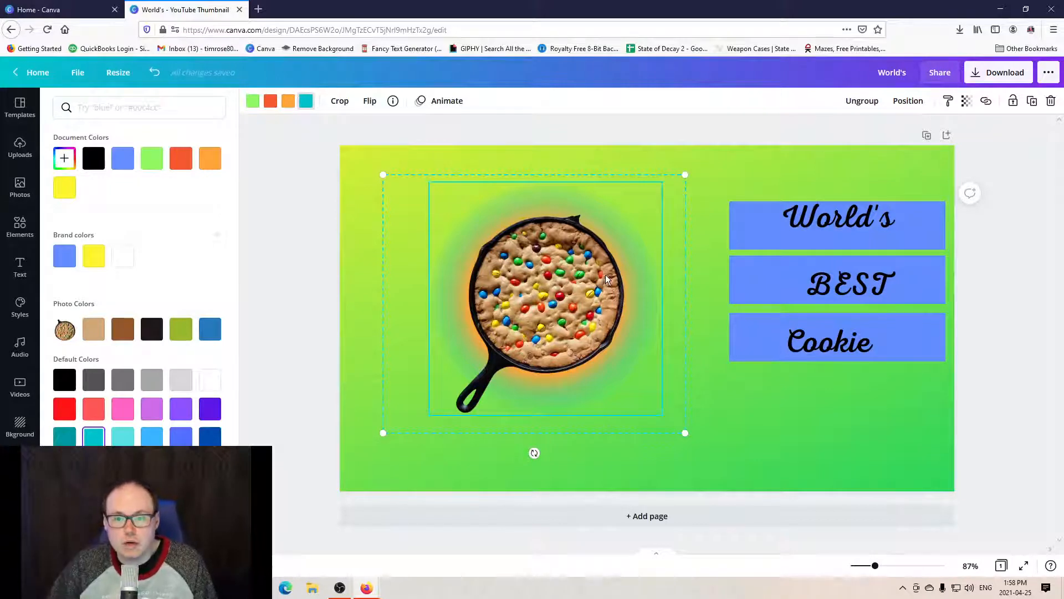
left_click(618, 158)
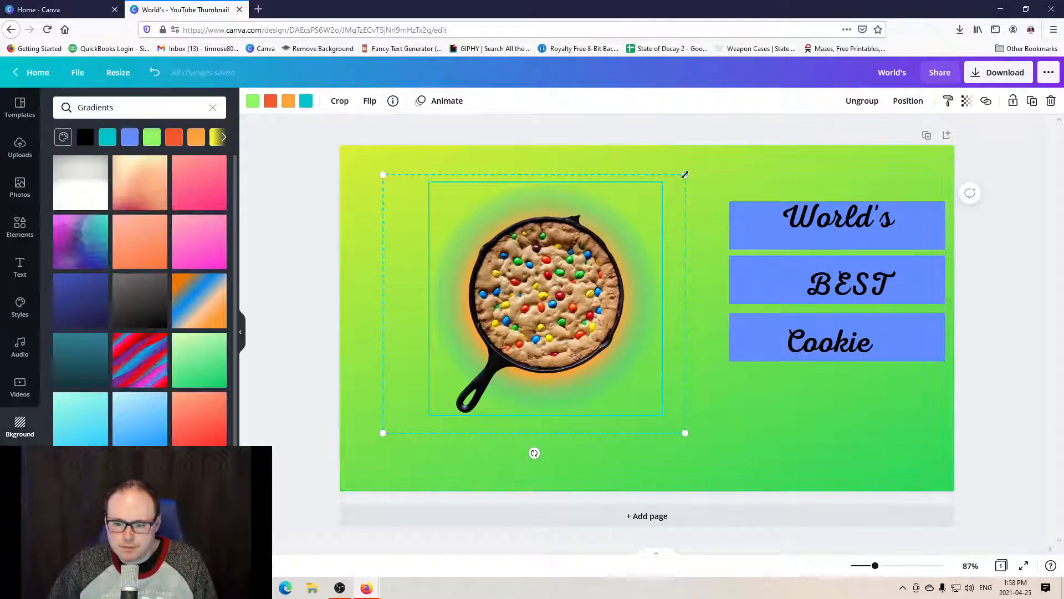
Step: Rotate the grouped skillet and gradient circle to 35°, swinging the pan's handle upward
left_click(706, 173)
left_click(587, 268)
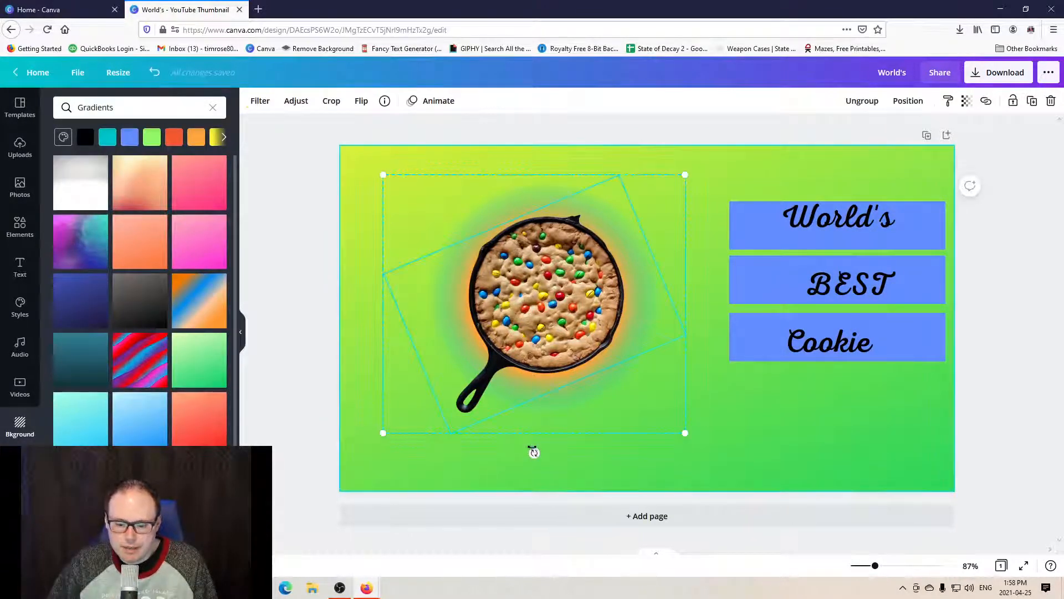
left_click_drag(530, 450, 453, 417)
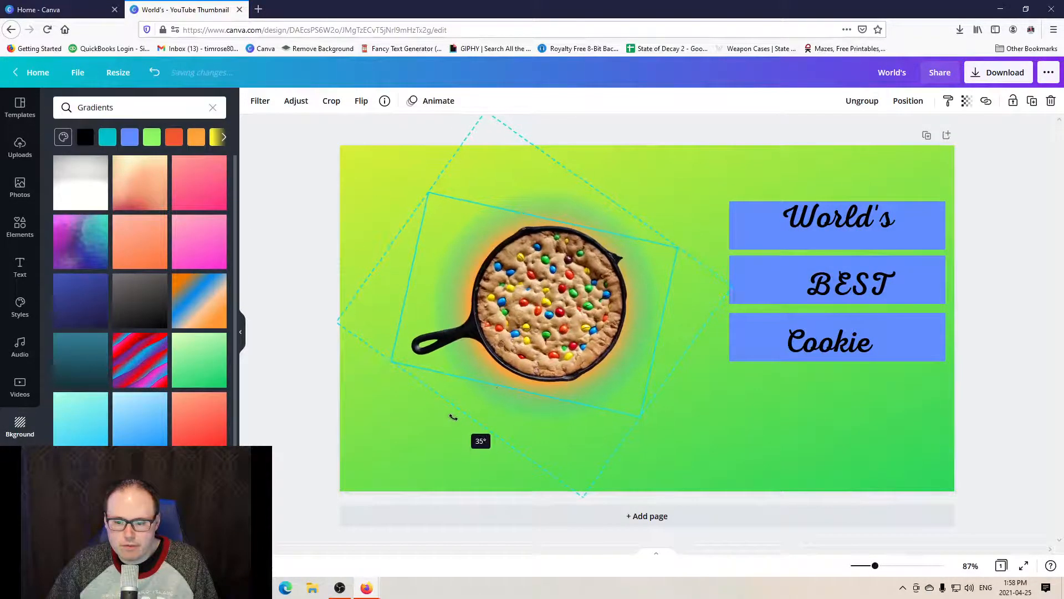
left_click(680, 137)
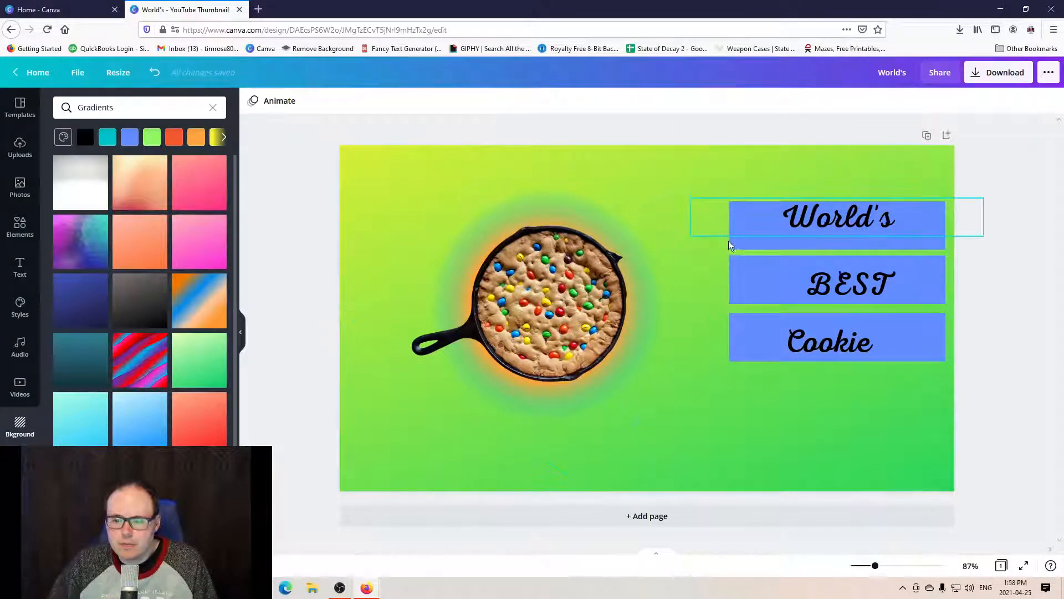
Step: Delete the three blue bars behind the words World's, BEST and Cookie
left_click(759, 247)
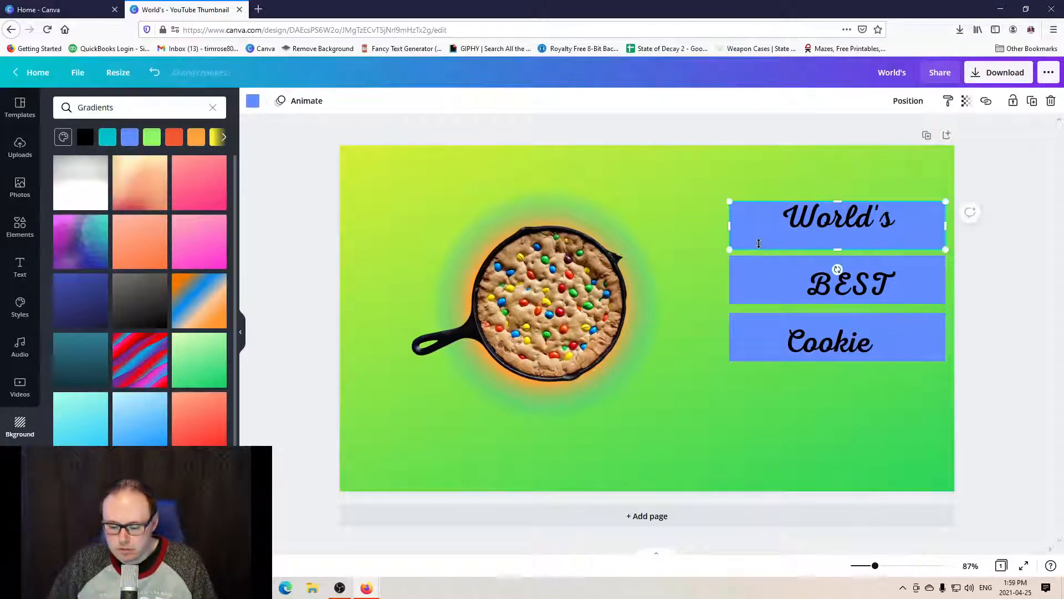
key("Delete")
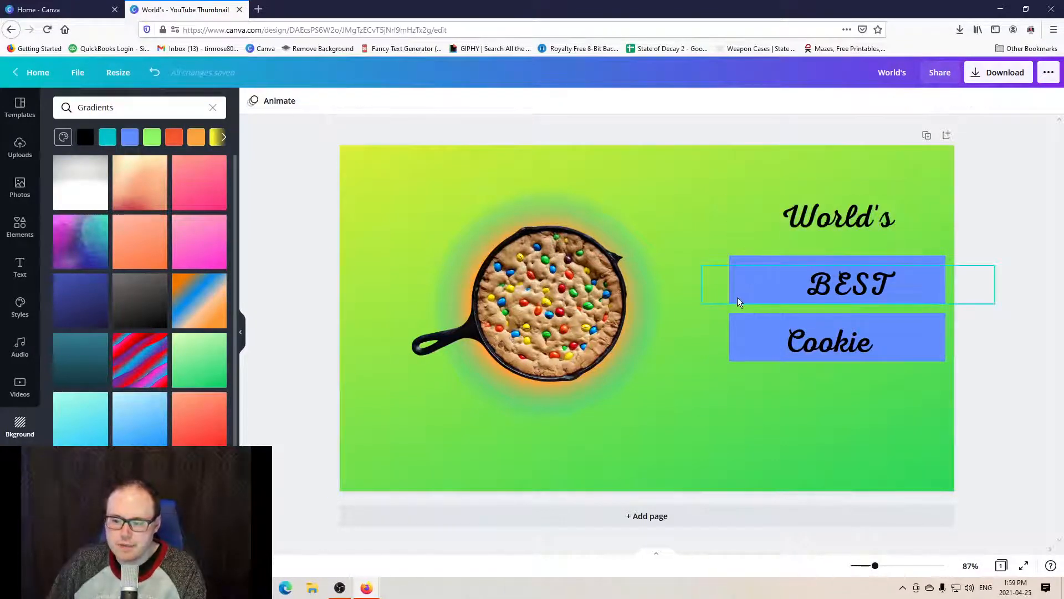
left_click(747, 263)
key("Delete")
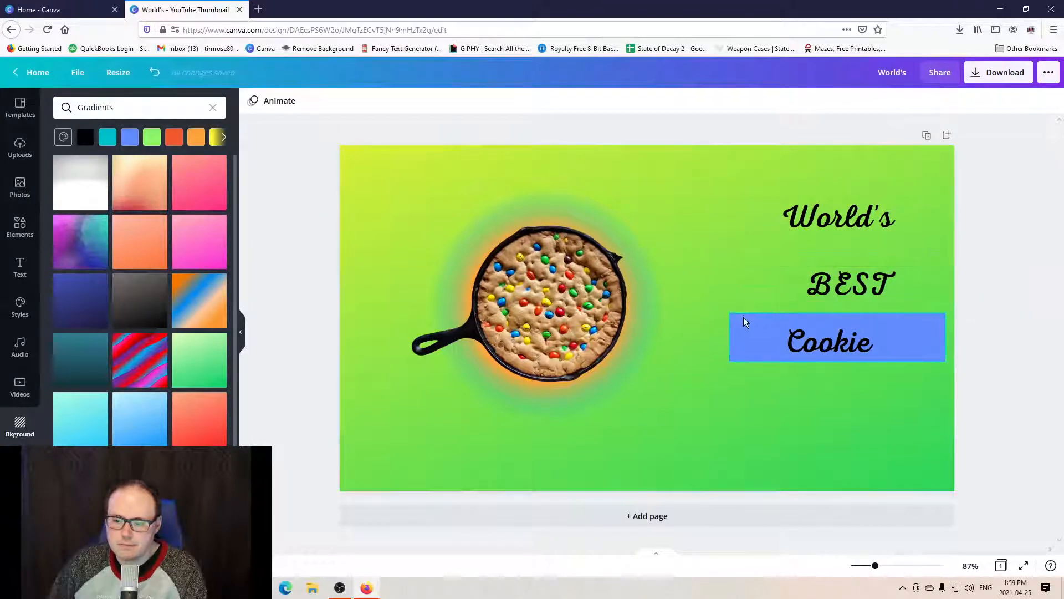
left_click(743, 317)
key("Delete")
Step: Stack World's, BEST and Cookie closely in a centered column between the skillet and the page's right edge
left_click_drag(827, 221, 784, 228)
left_click_drag(821, 280, 767, 268)
left_click_drag(819, 333, 785, 312)
left_click(1022, 348)
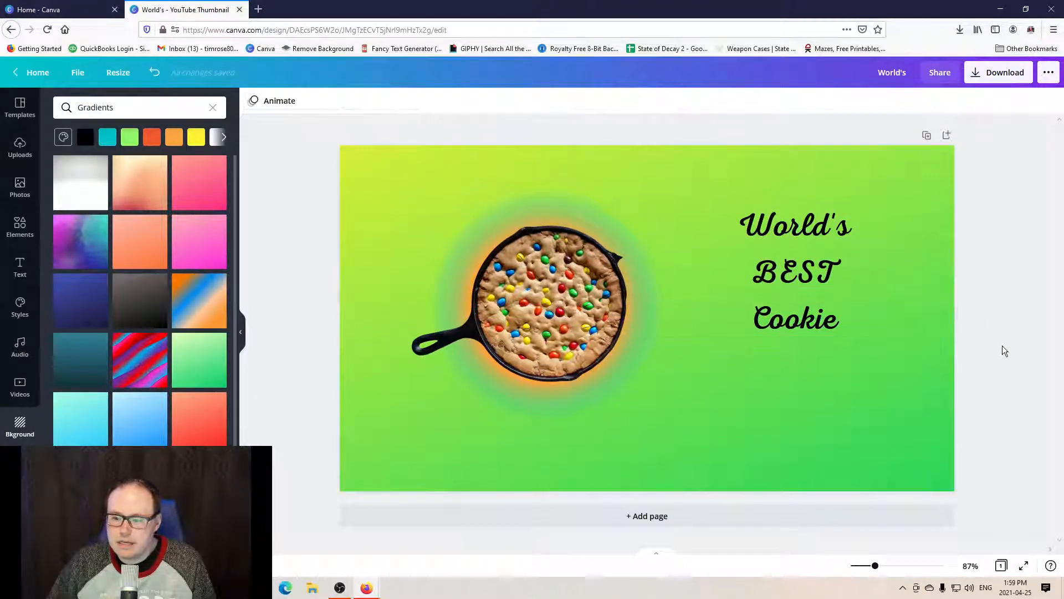
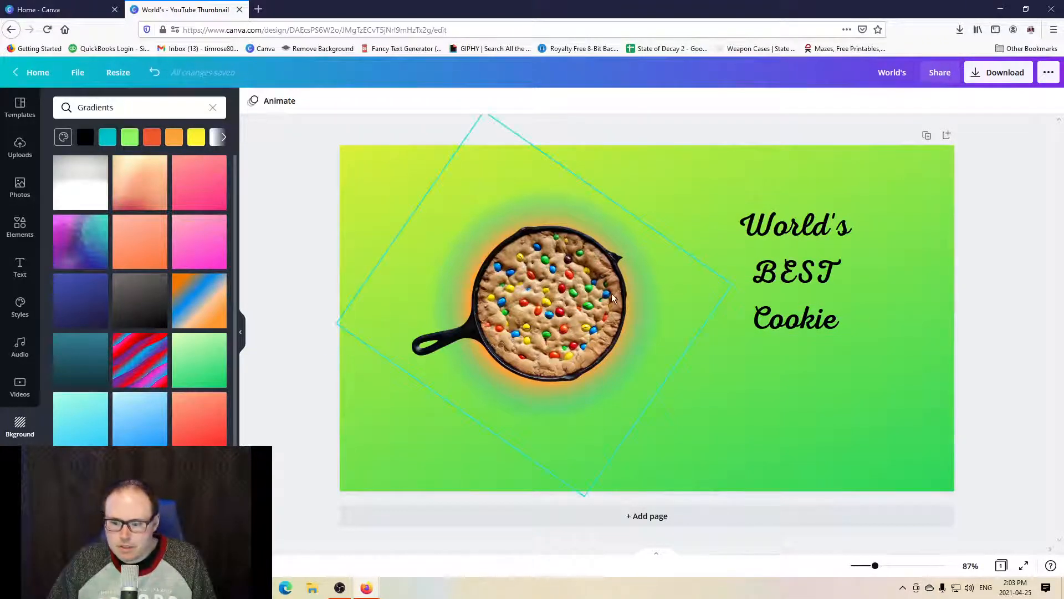
Step: Enlarge the World's text to font size 104 and move it up above BEST
left_click(816, 234)
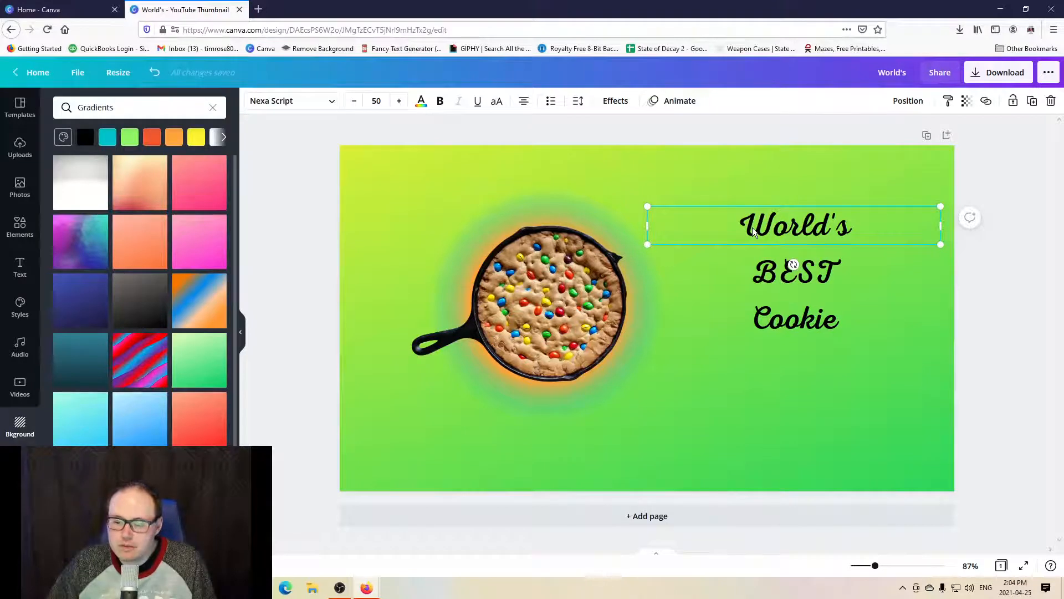
left_click(717, 267)
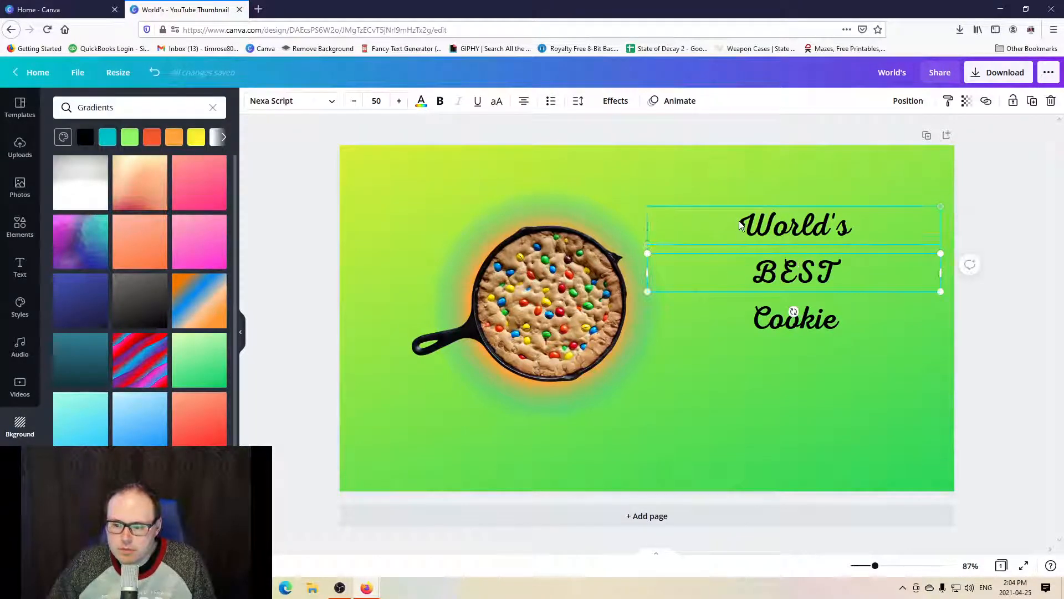
left_click(740, 224)
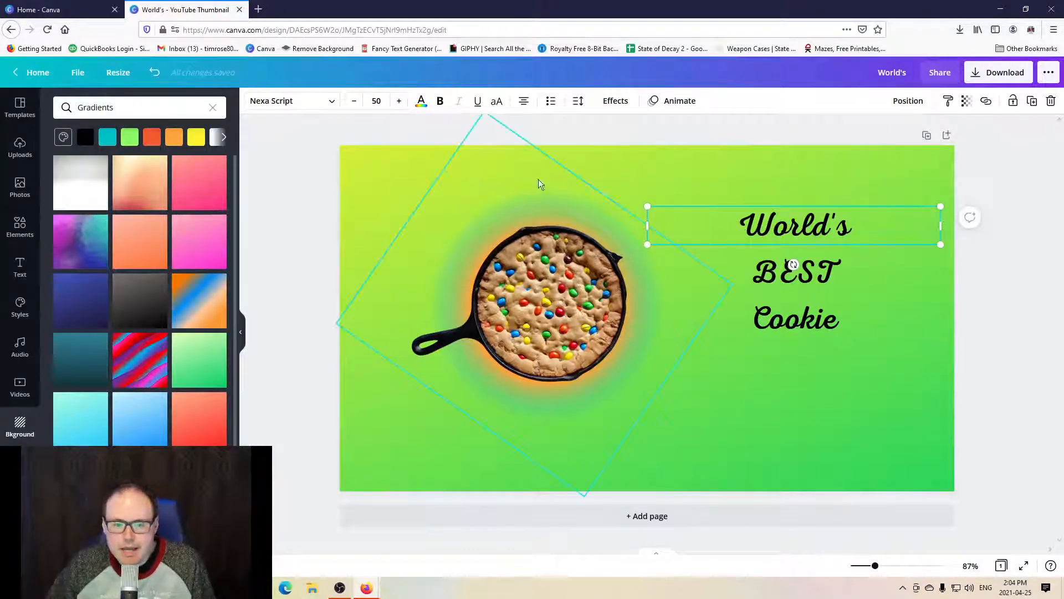
left_click(376, 105)
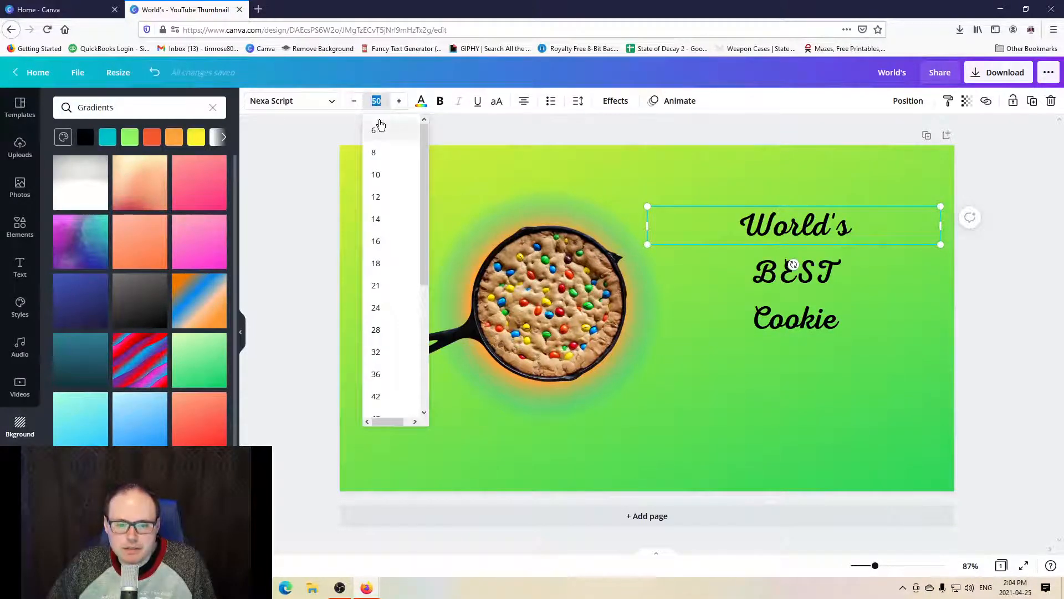
scroll(386, 230, "down", 2)
scroll(385, 234, "down", 2)
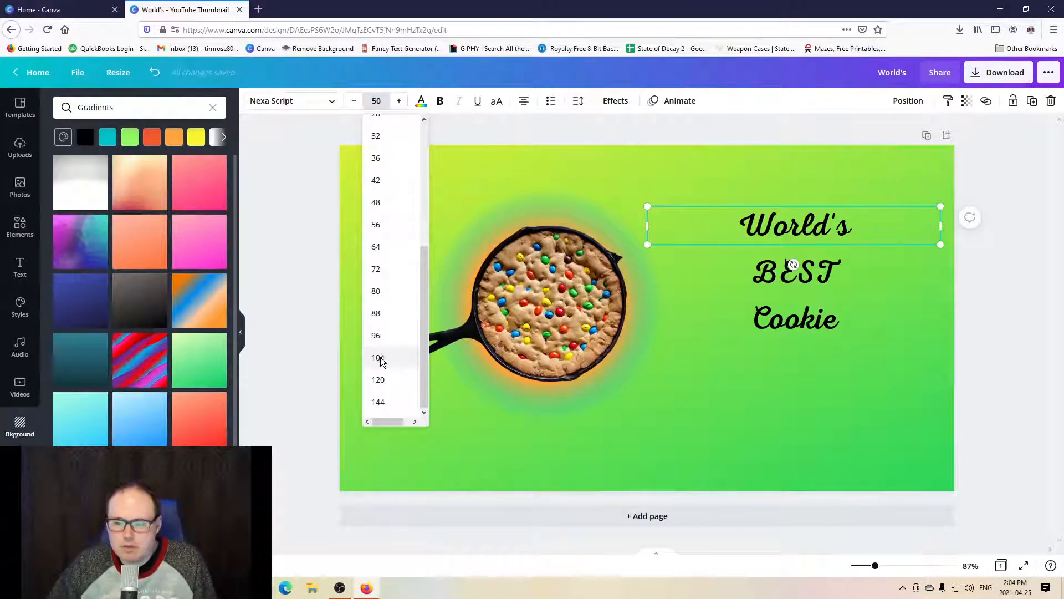
left_click(381, 358)
left_click(699, 380)
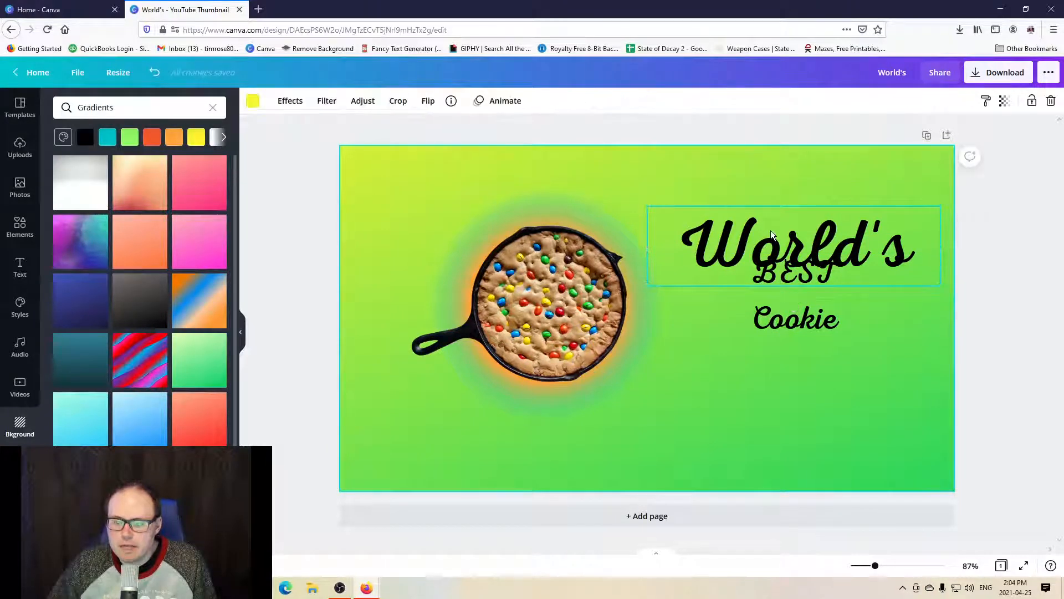
left_click_drag(771, 230, 769, 199)
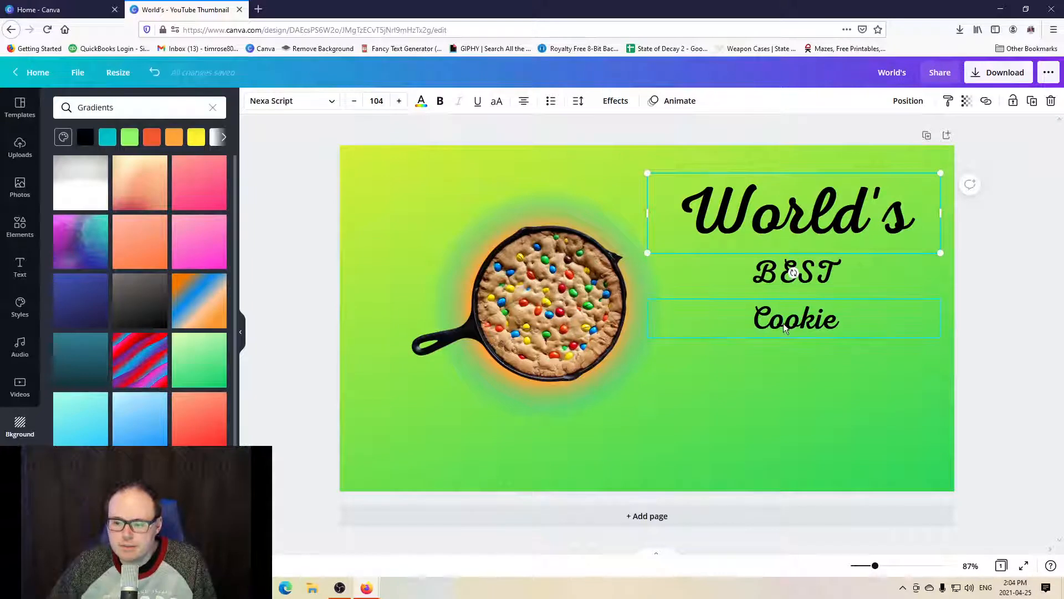
Step: Move Cookie and BEST further down the page and set BEST to font size 104
left_click_drag(783, 327, 783, 387)
left_click_drag(803, 272, 813, 311)
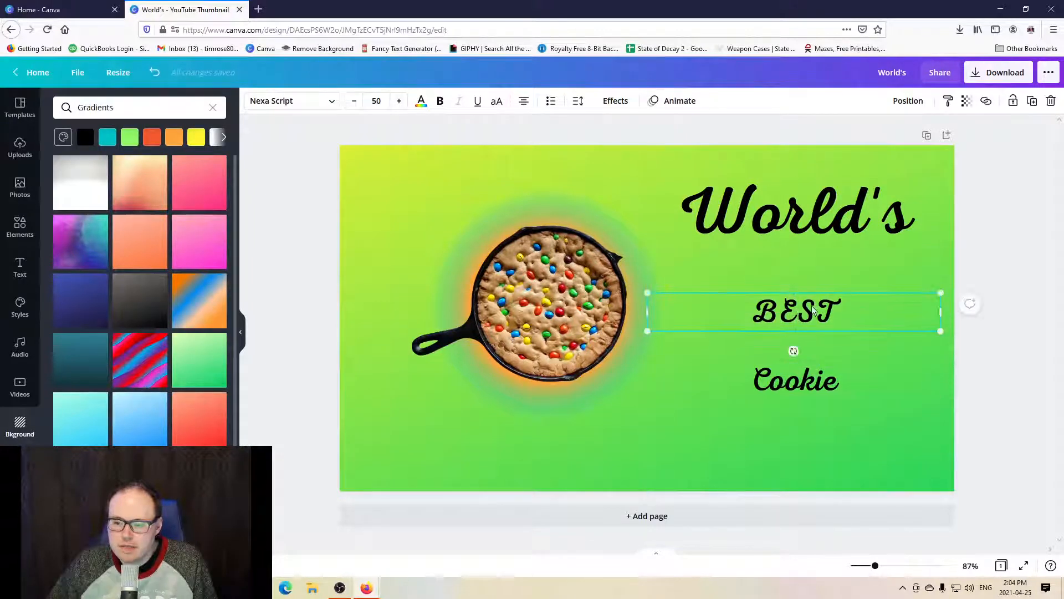
left_click(377, 100)
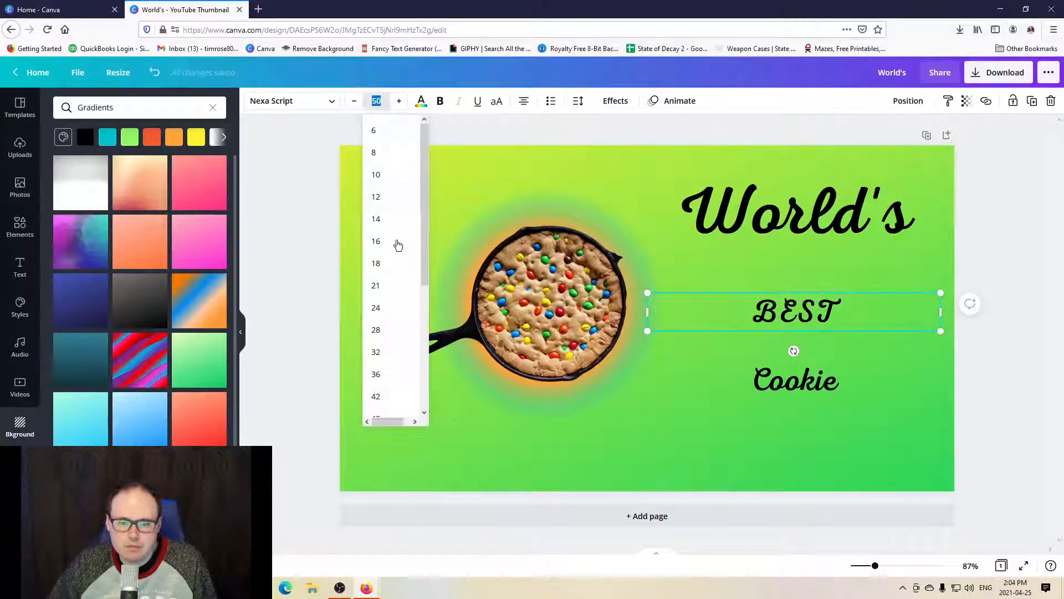
scroll(398, 245, "down", 3)
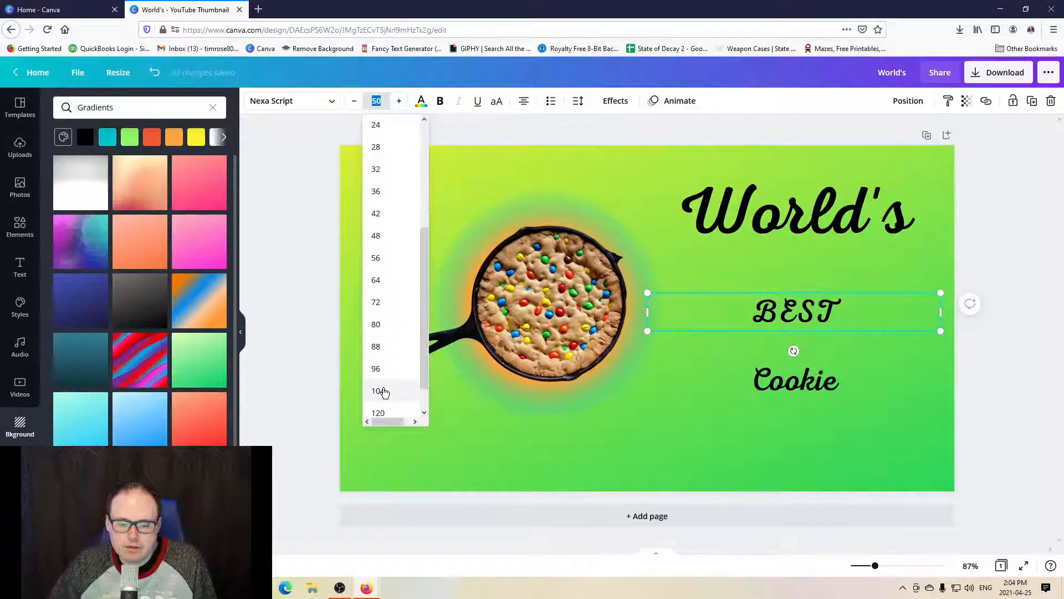
left_click(384, 392)
Step: Set the Cookie text to font size 104
left_click(780, 394)
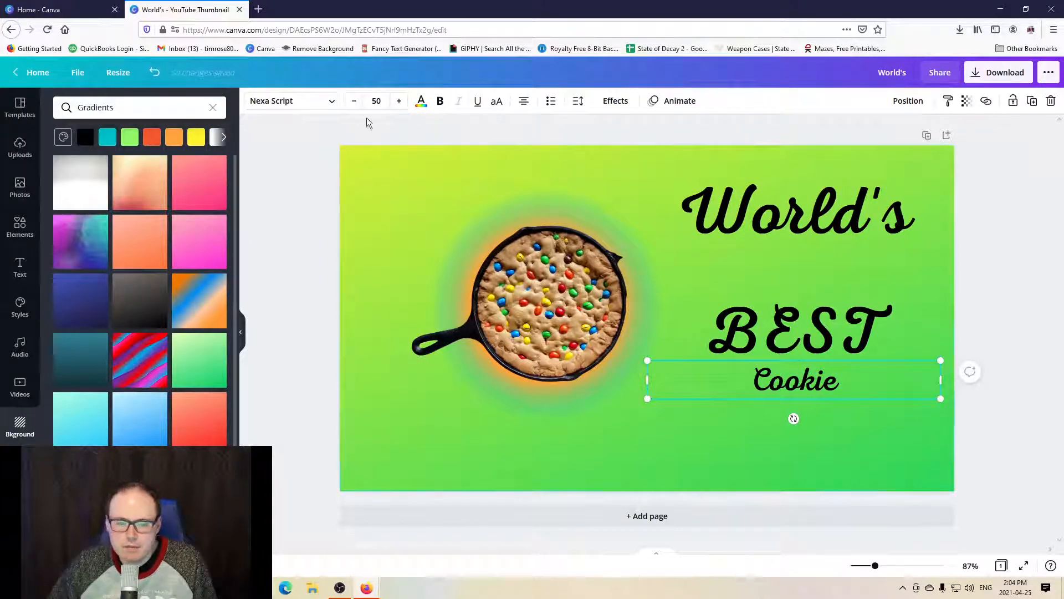
left_click(377, 100)
scroll(375, 332, "down", 3)
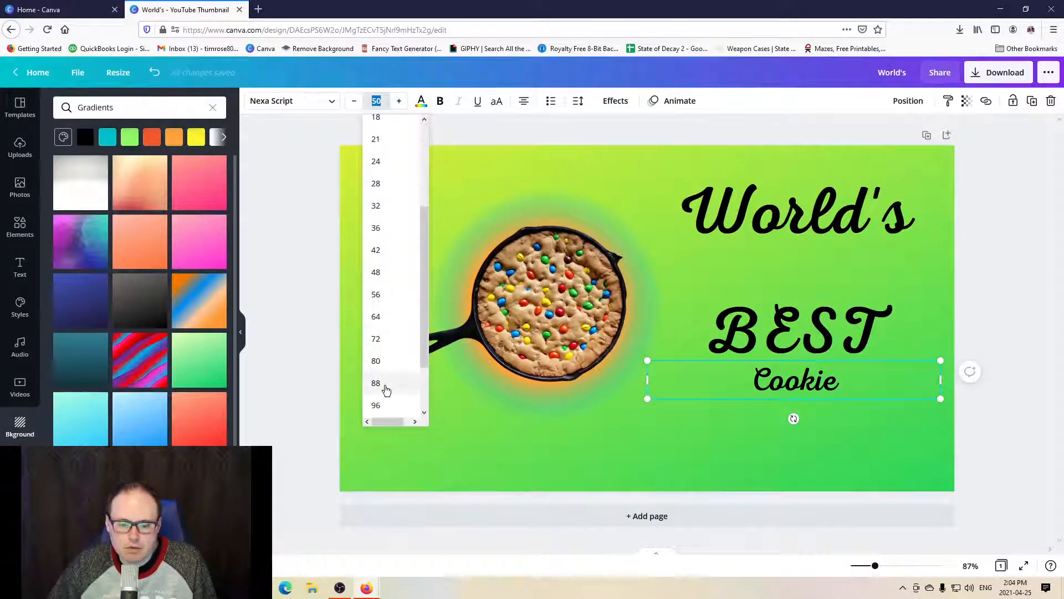
scroll(386, 388, "down", 2)
left_click(386, 367)
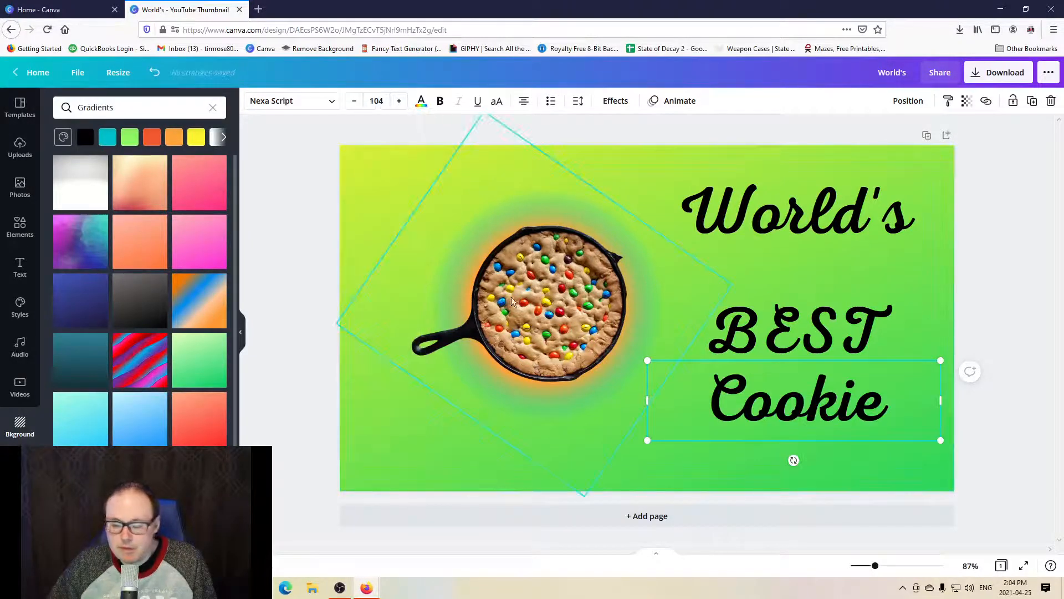
Step: Move BEST and Cookie up so the three text lines sit closely and evenly spaced beneath World's
left_click_drag(769, 321, 772, 295)
left_click_drag(793, 396, 794, 379)
left_click_drag(792, 307, 792, 297)
left_click(775, 380)
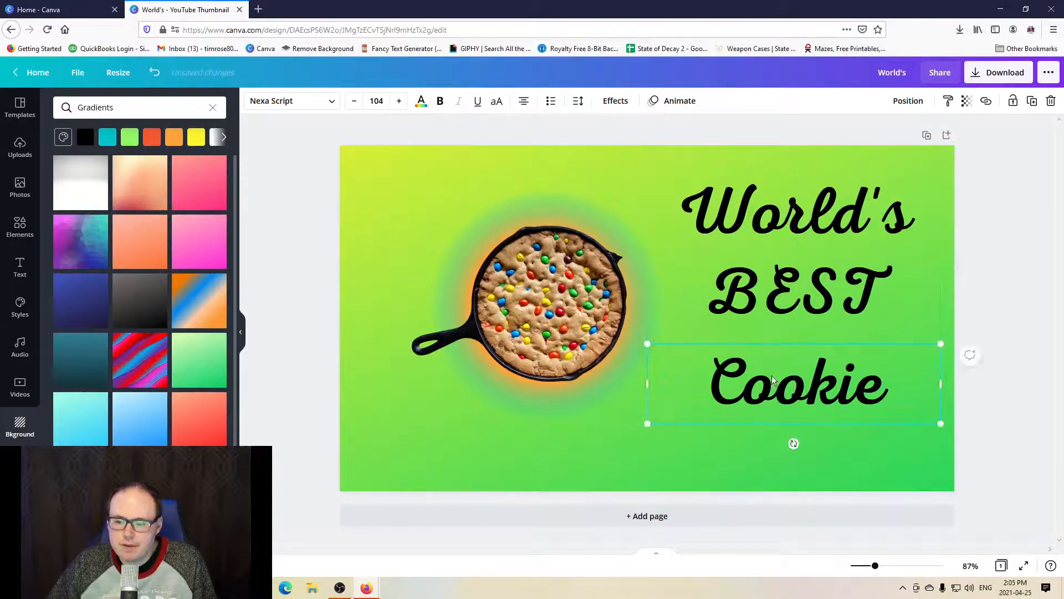
left_click_drag(774, 380, 774, 375)
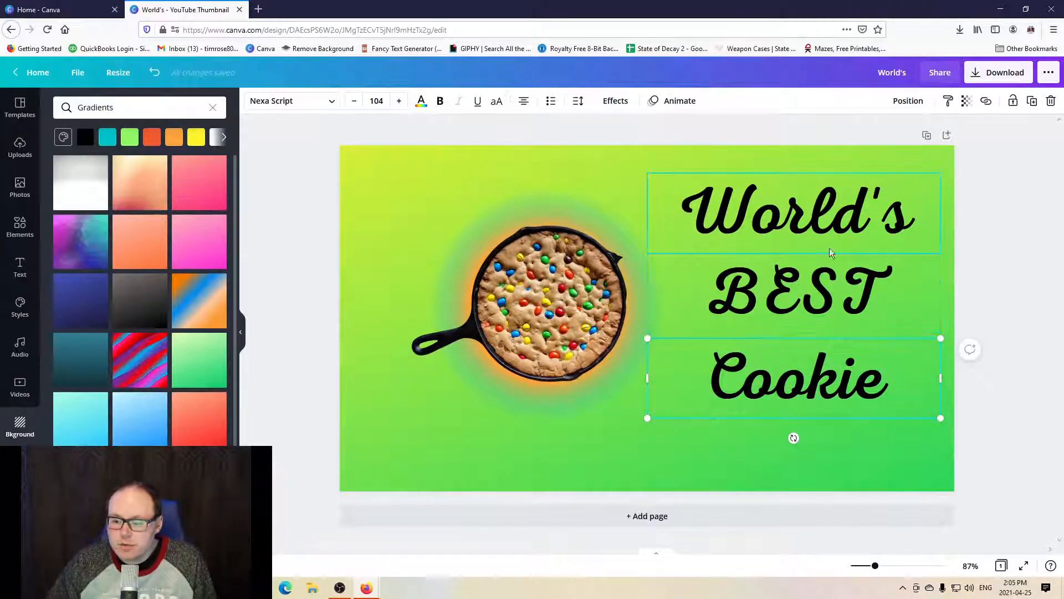
Step: Enlarge BEST to font size 120 and nudge it up to center it between World's and Cookie
left_click(877, 280)
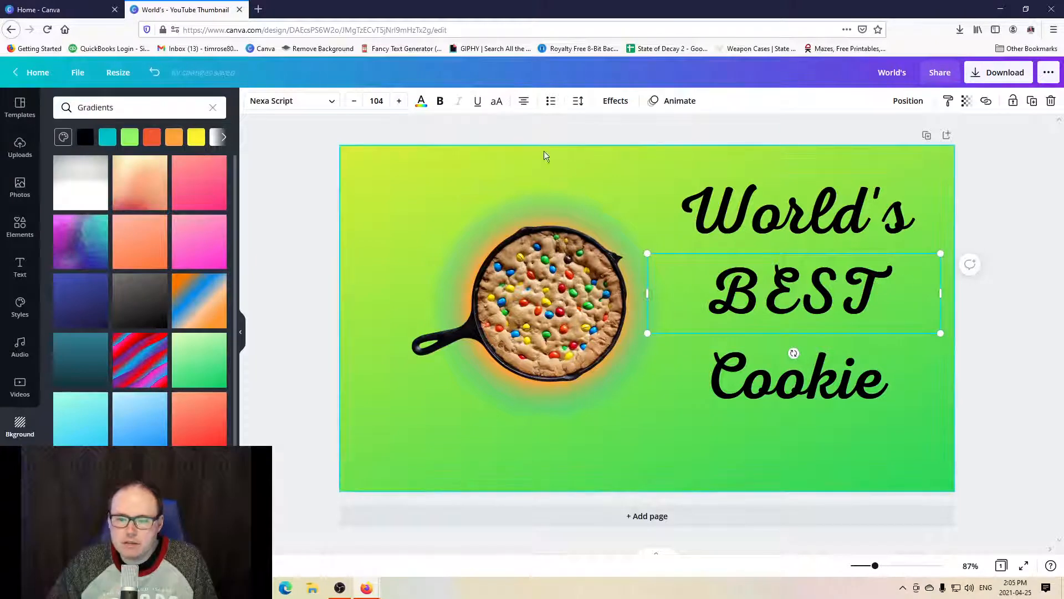
left_click(386, 102)
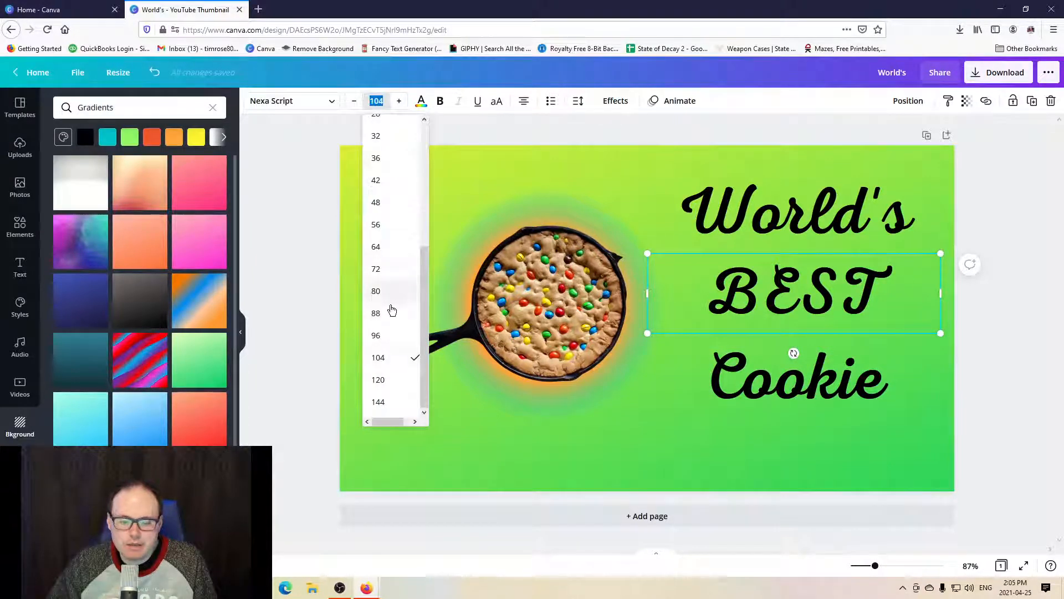
left_click(378, 380)
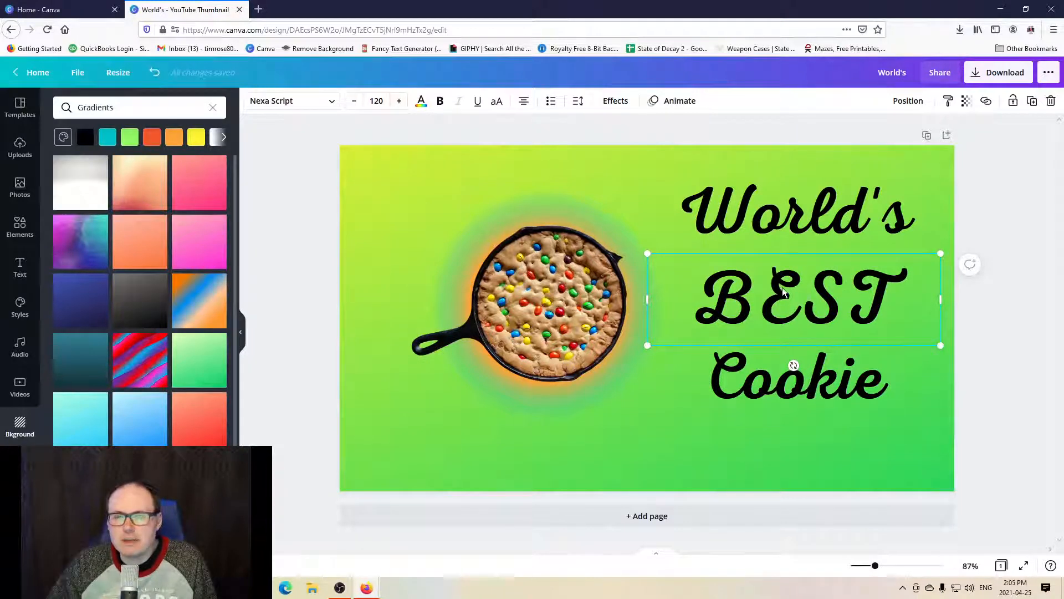
left_click_drag(799, 281, 799, 275)
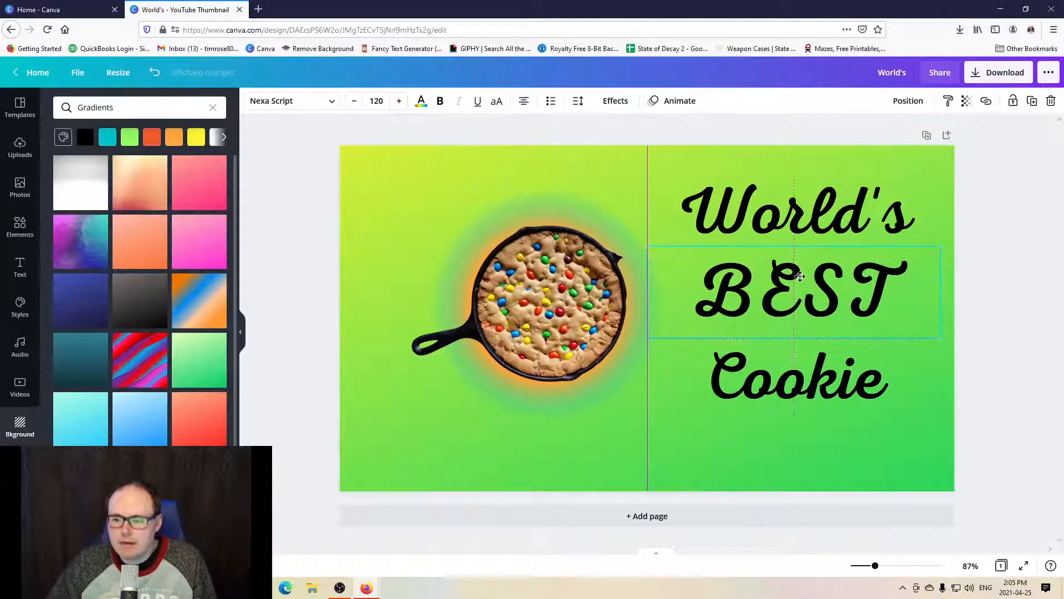
Step: Nudge the Cookie text slightly up, closer to BEST
left_click(807, 376)
left_click_drag(807, 376, 808, 371)
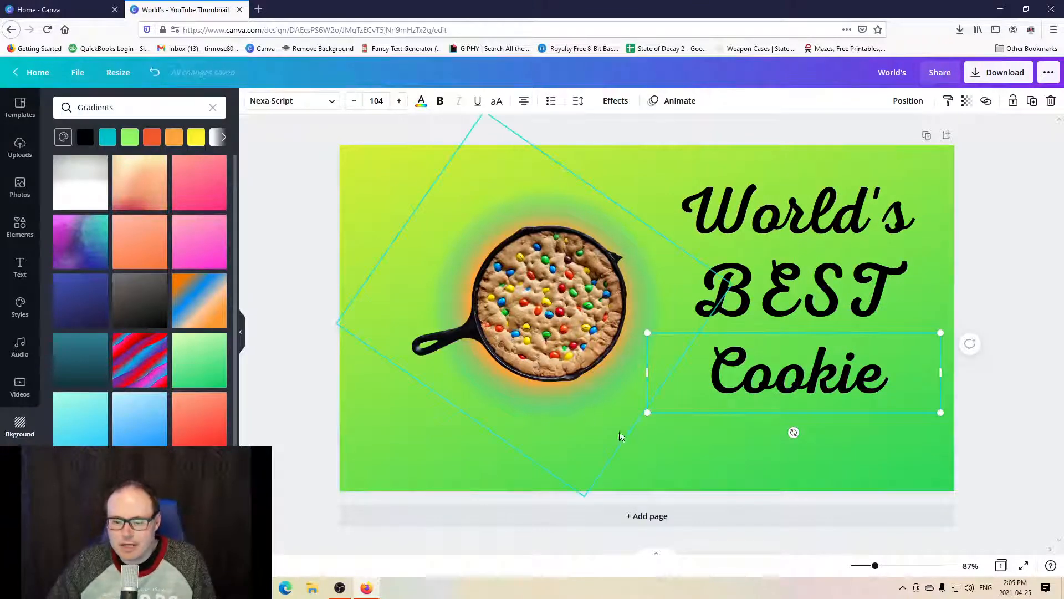
left_click(677, 452)
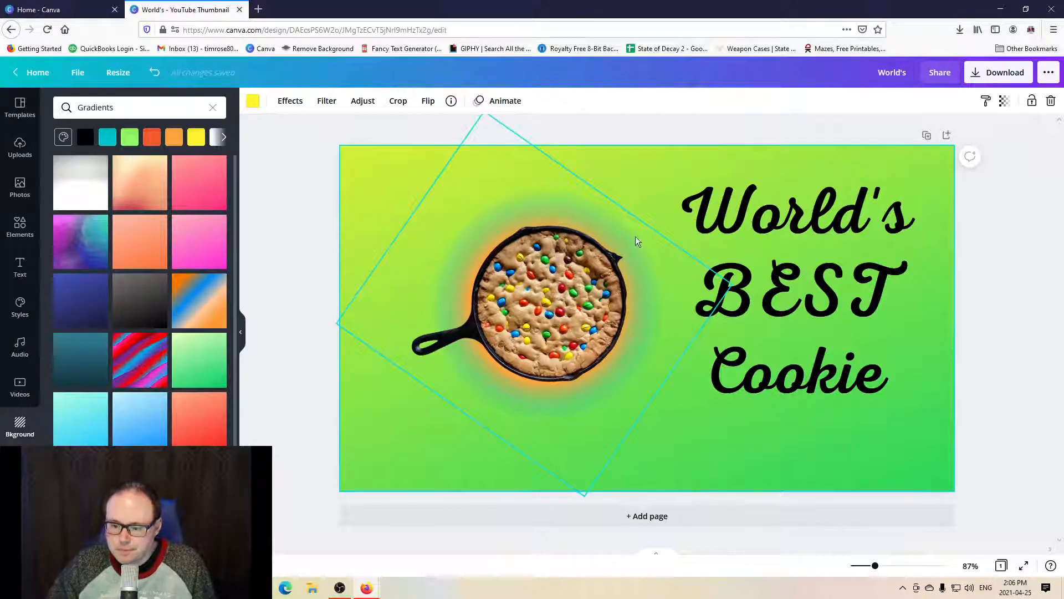
Step: Recolor the World's text, trying yellow, red and black before settling on white
left_click(770, 222)
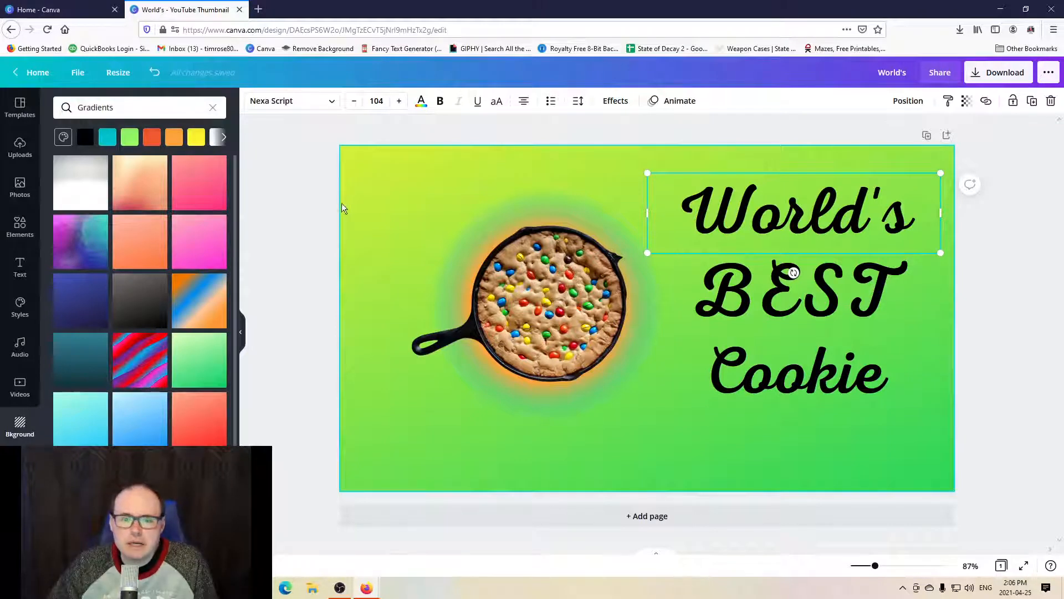
left_click(422, 105)
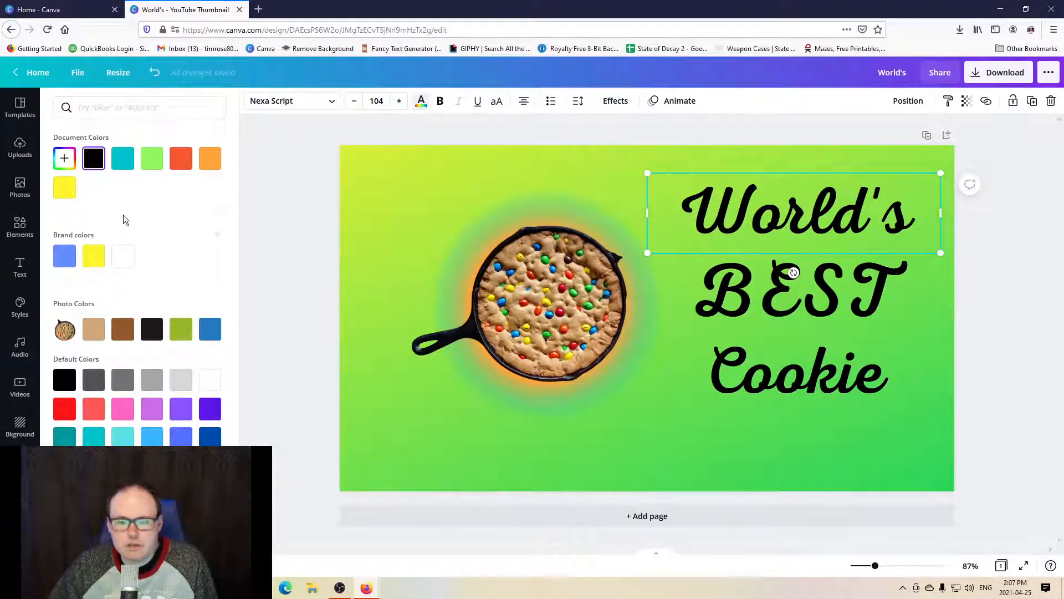
left_click(65, 191)
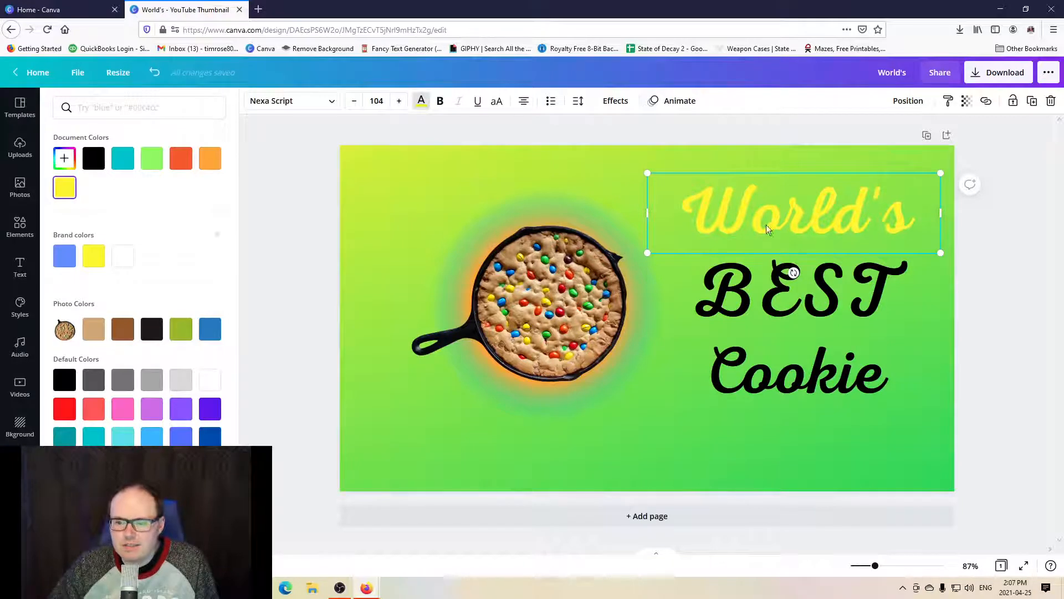
left_click(64, 409)
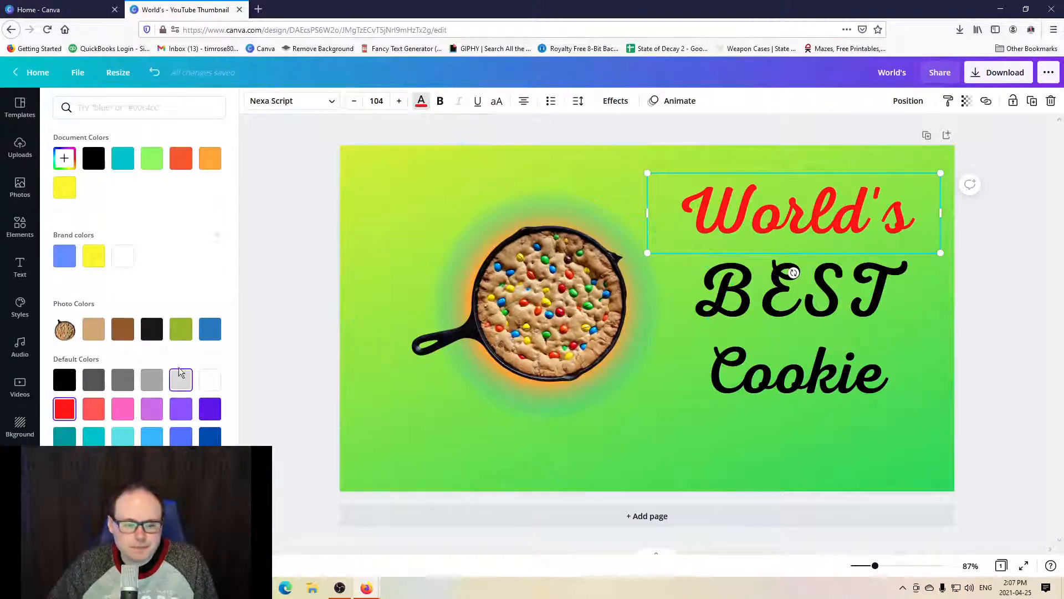
left_click(64, 378)
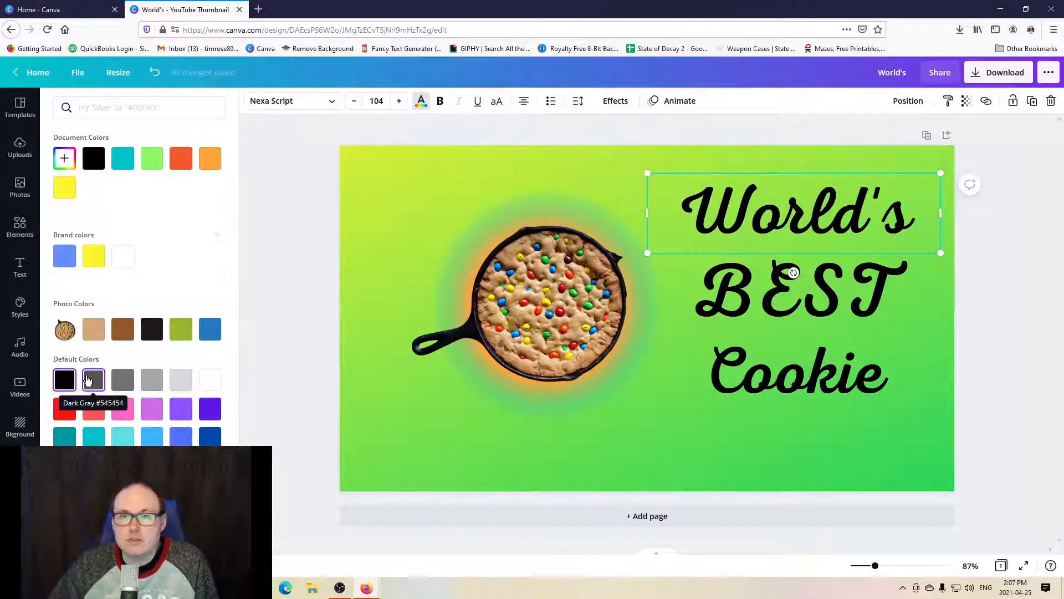
left_click(127, 258)
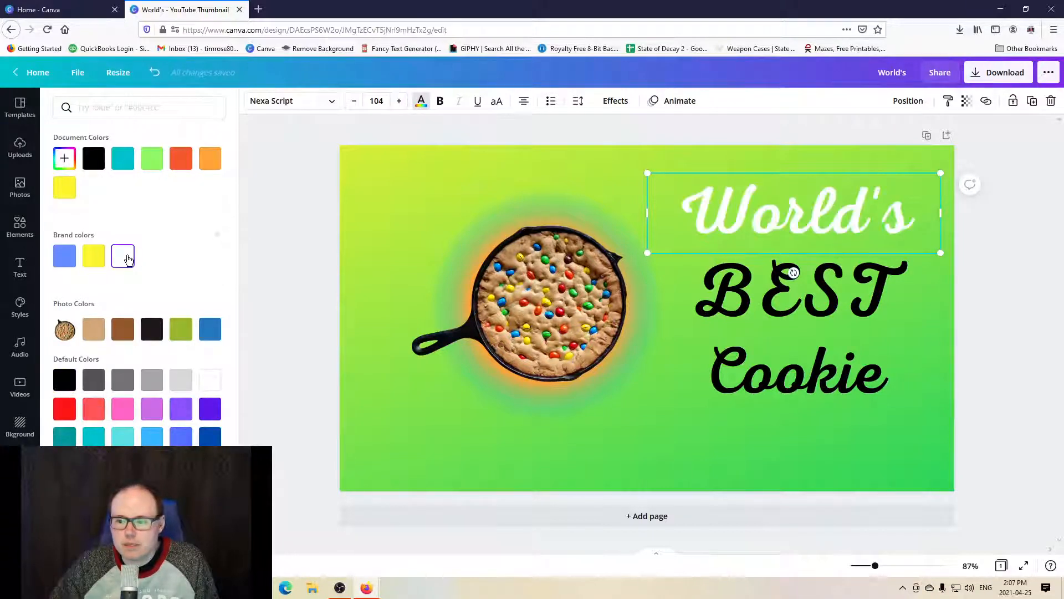
Step: Recolor the BEST and Cookie texts white to match World's
left_click(793, 304)
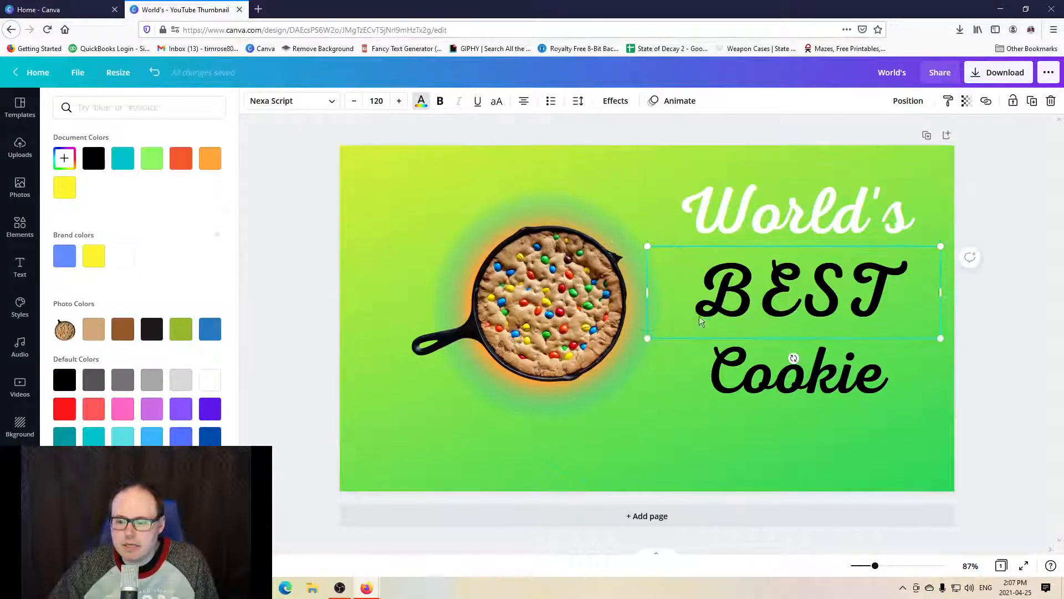
left_click(123, 256)
left_click(800, 395)
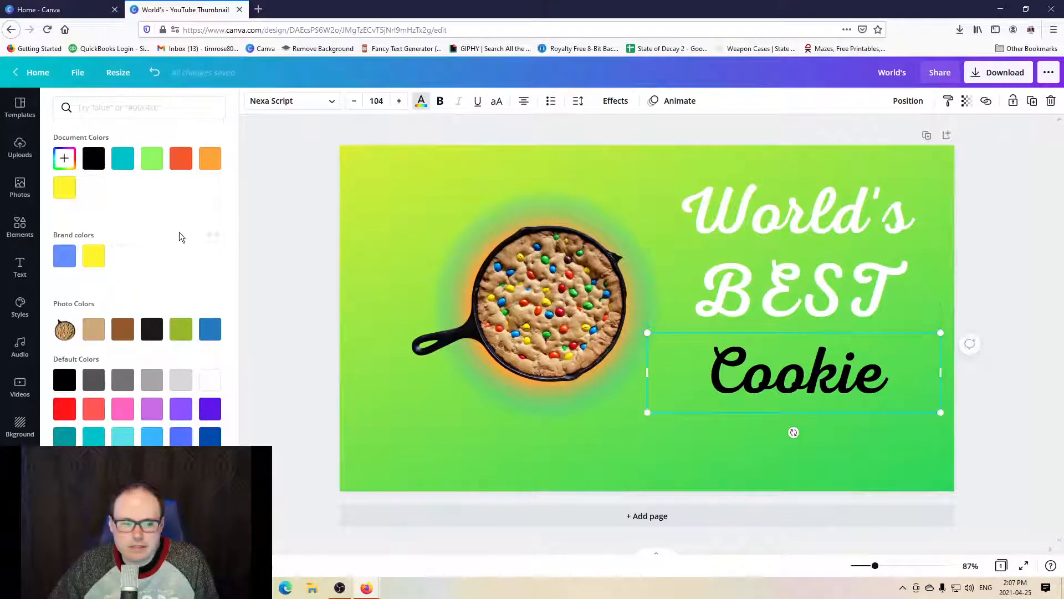
left_click(123, 256)
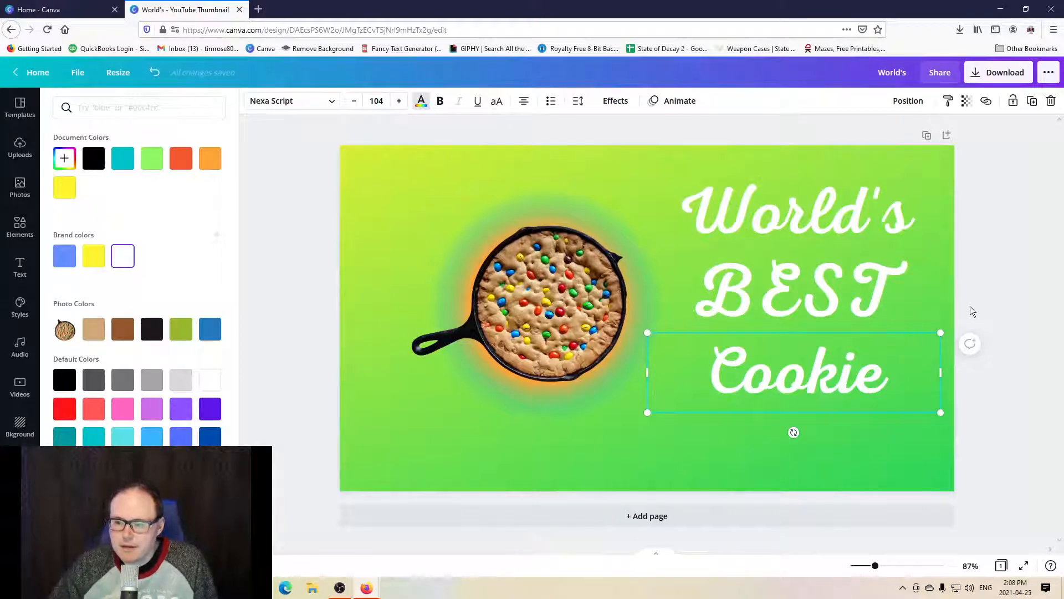
key("Escape")
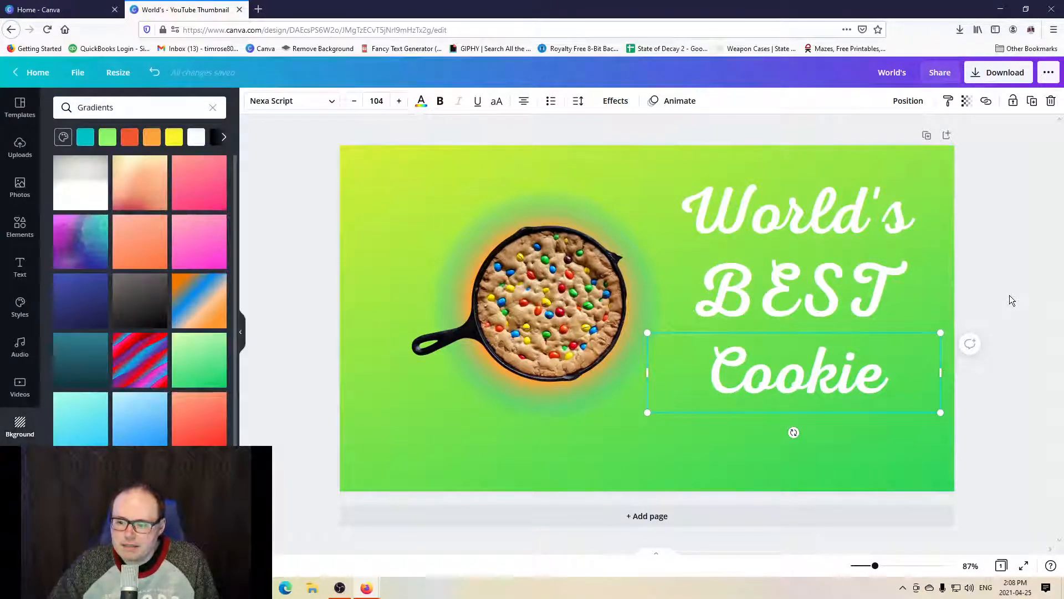
key("Escape")
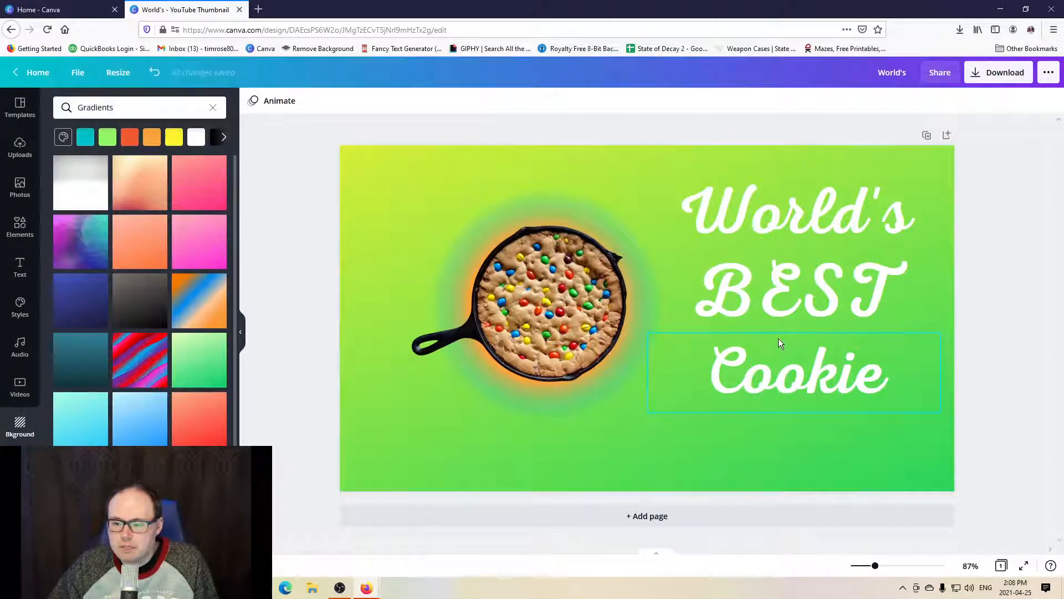
Step: Try the Lift, Echo, Splice and Neon text effects on World's
left_click(784, 225)
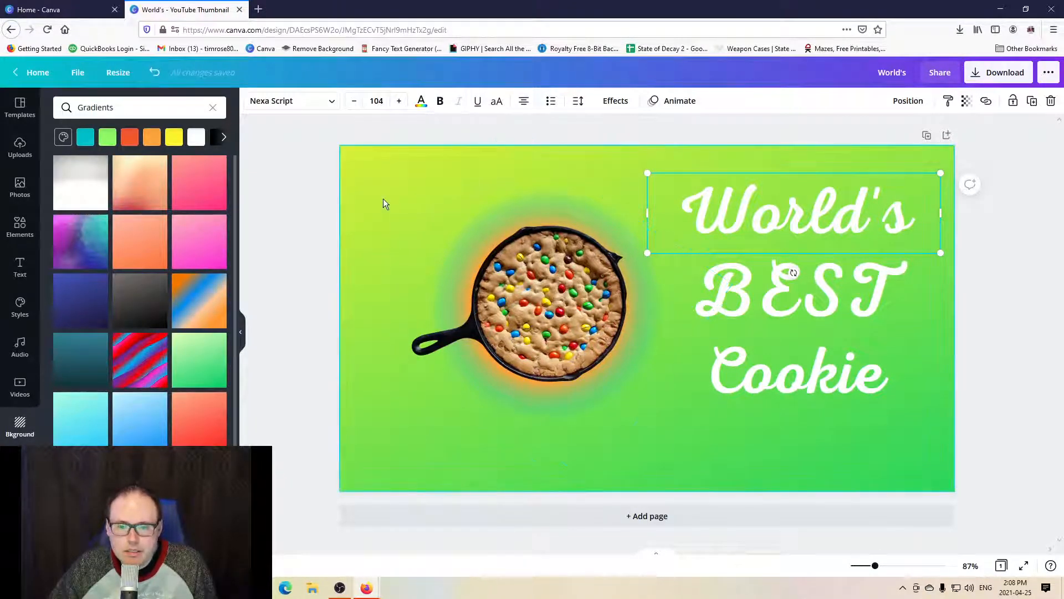
left_click(616, 101)
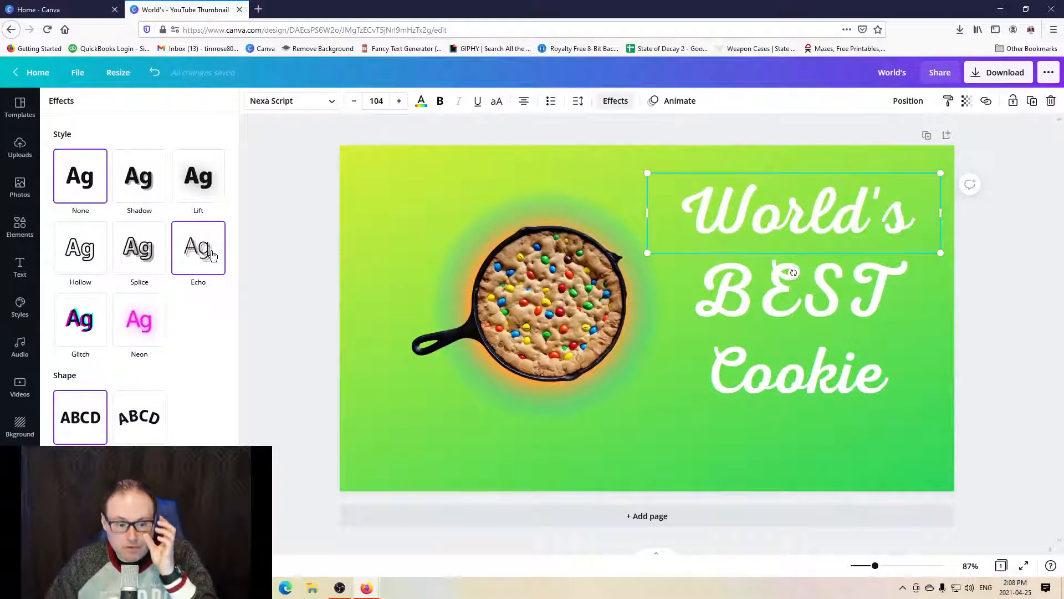
left_click(204, 191)
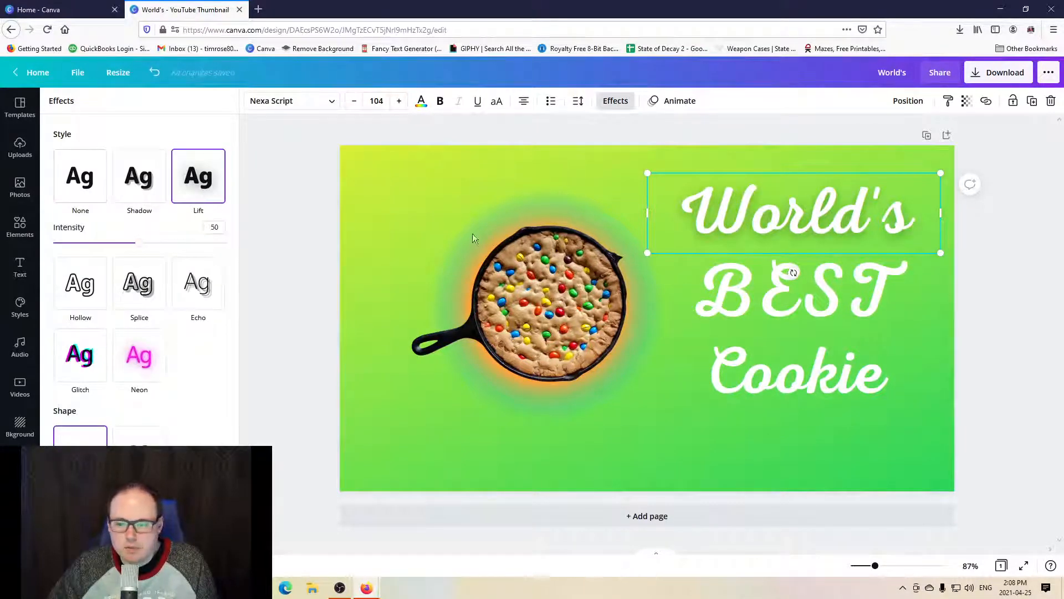
left_click(196, 296)
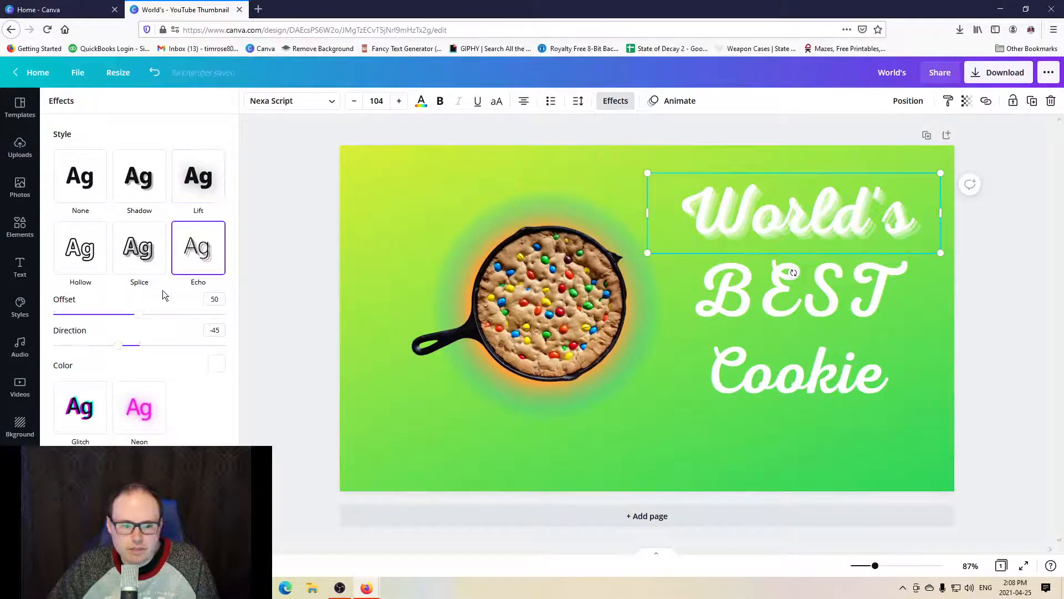
left_click(147, 268)
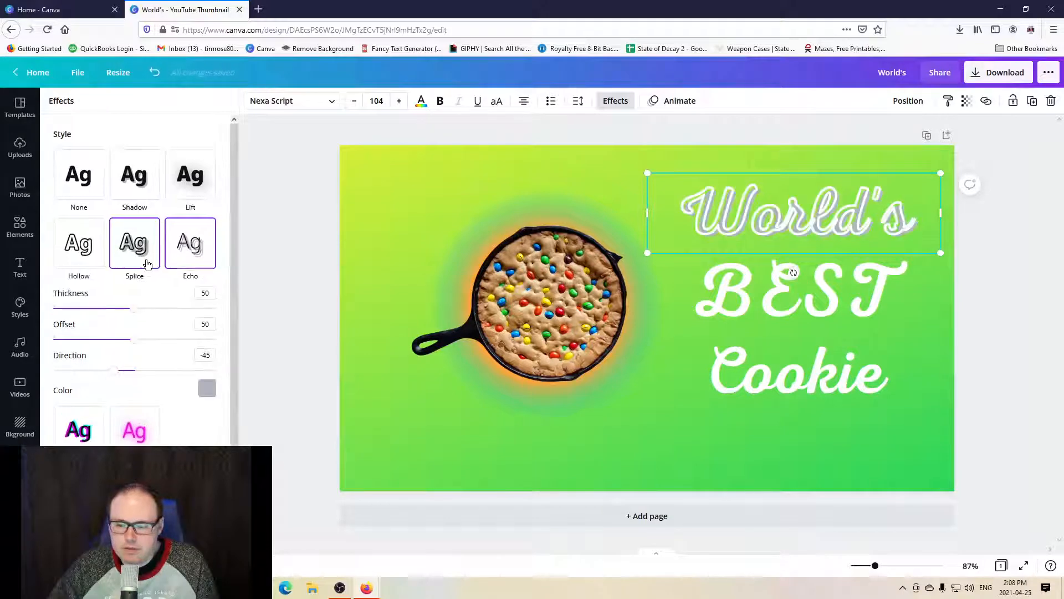
left_click(136, 432)
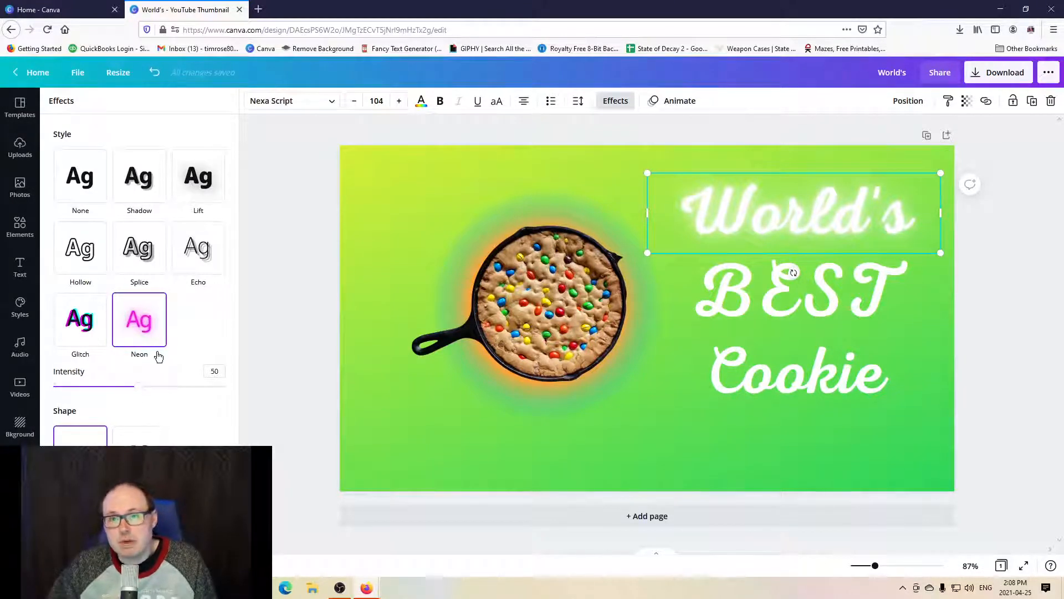
Step: Apply the Shadow effect to World's with a black shadow color and transparency 100
left_click(139, 187)
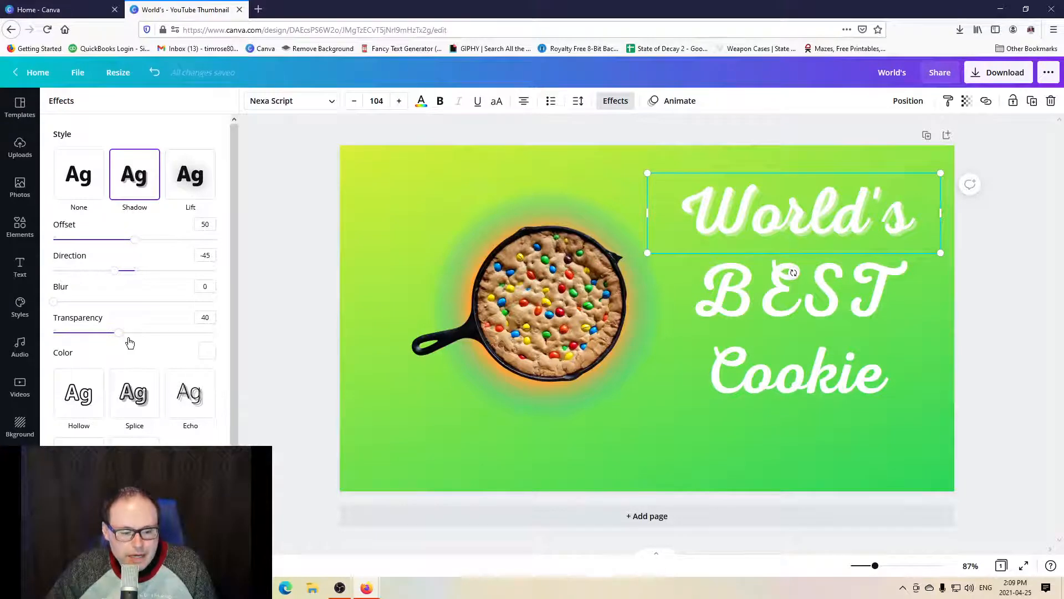
left_click(206, 355)
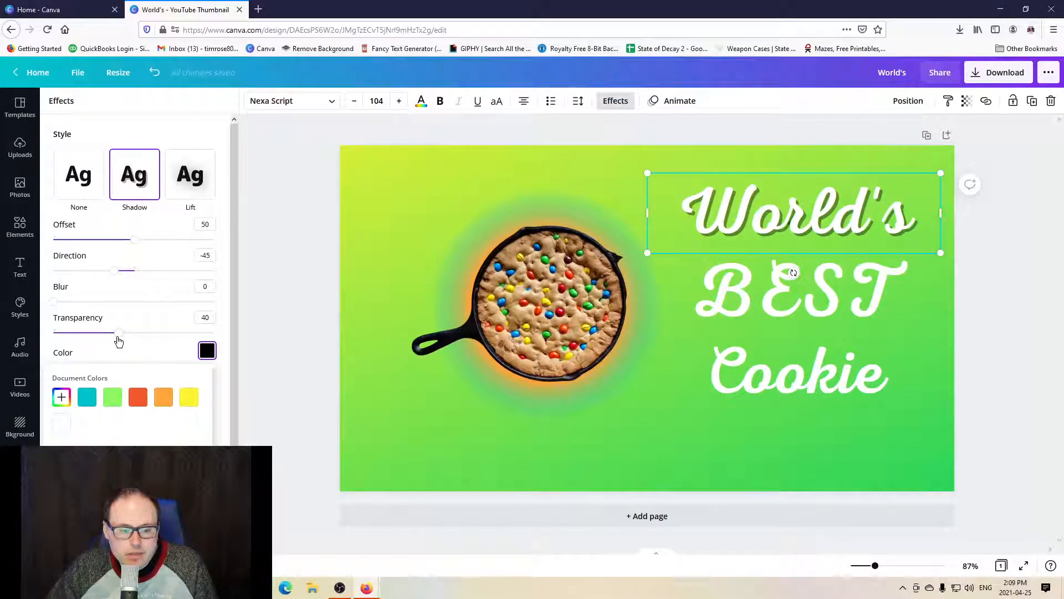
left_click_drag(119, 334, 237, 347)
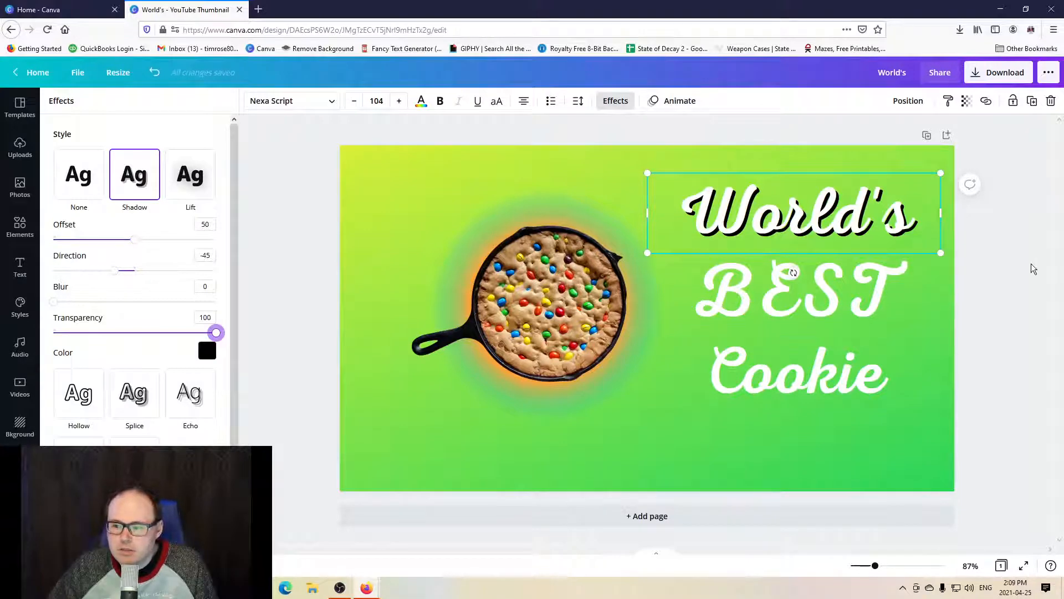
key("Escape")
left_click(619, 178)
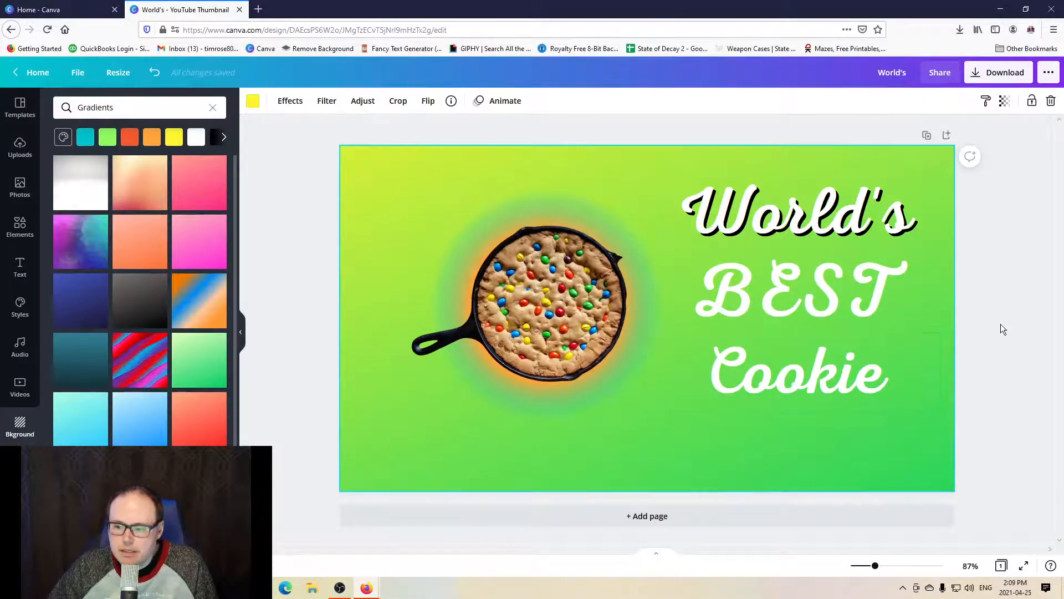
Step: Duplicate World's with its shadow blur set to 100 and stack the copy exactly over the original
left_click(793, 228)
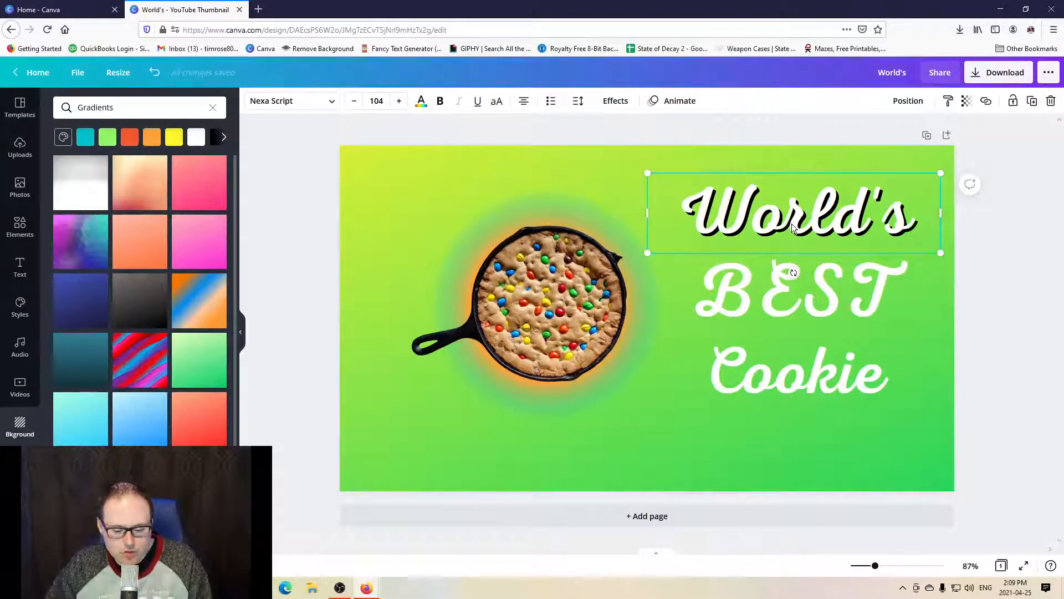
key("ctrl+d")
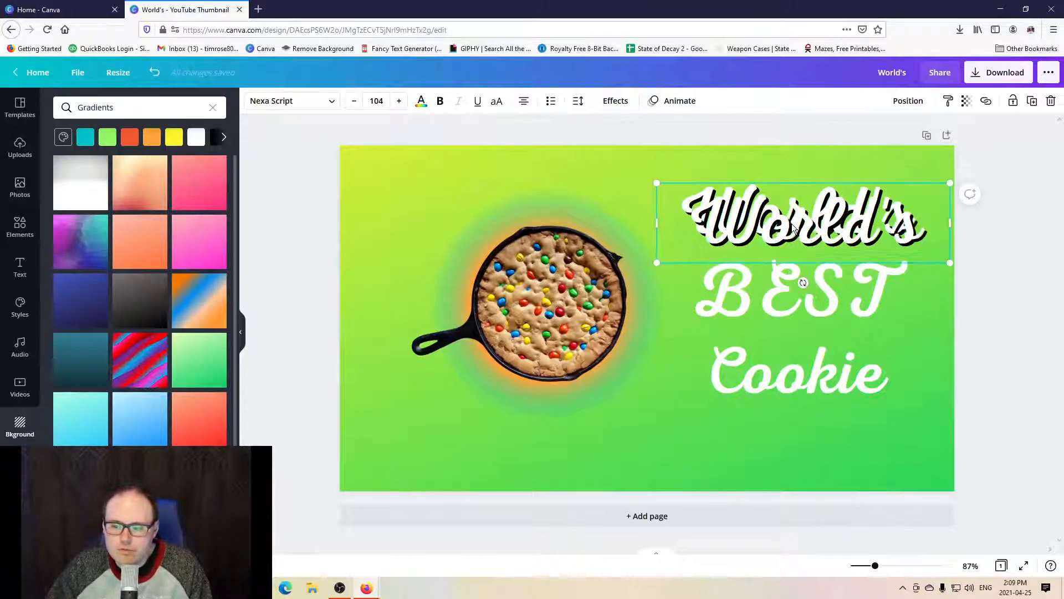
mouse_move(789, 231)
left_mouse_down()
mouse_move(785, 249)
mouse_move(782, 240)
left_mouse_up()
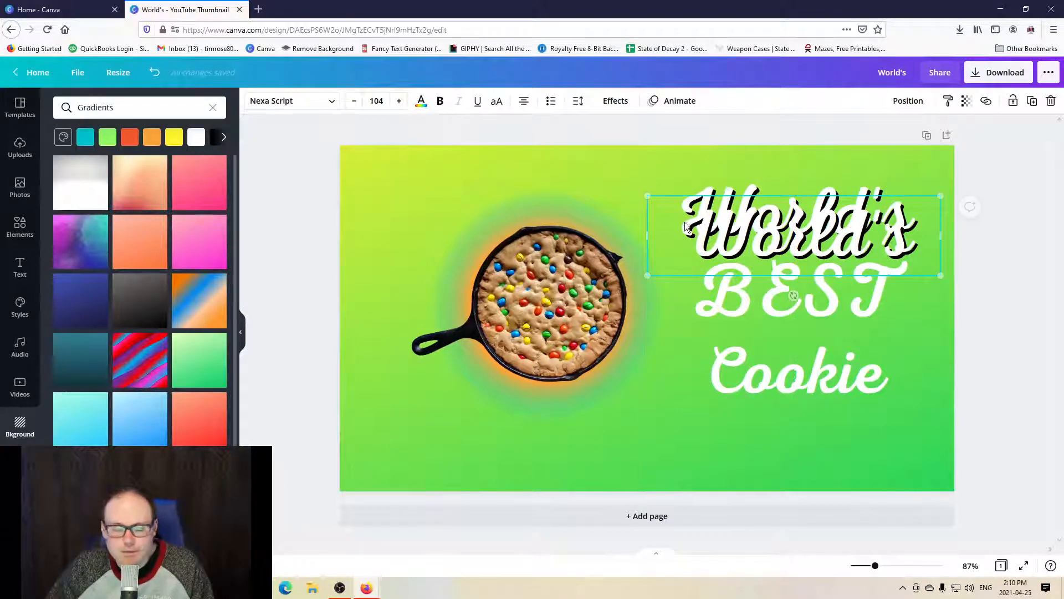
left_click(614, 101)
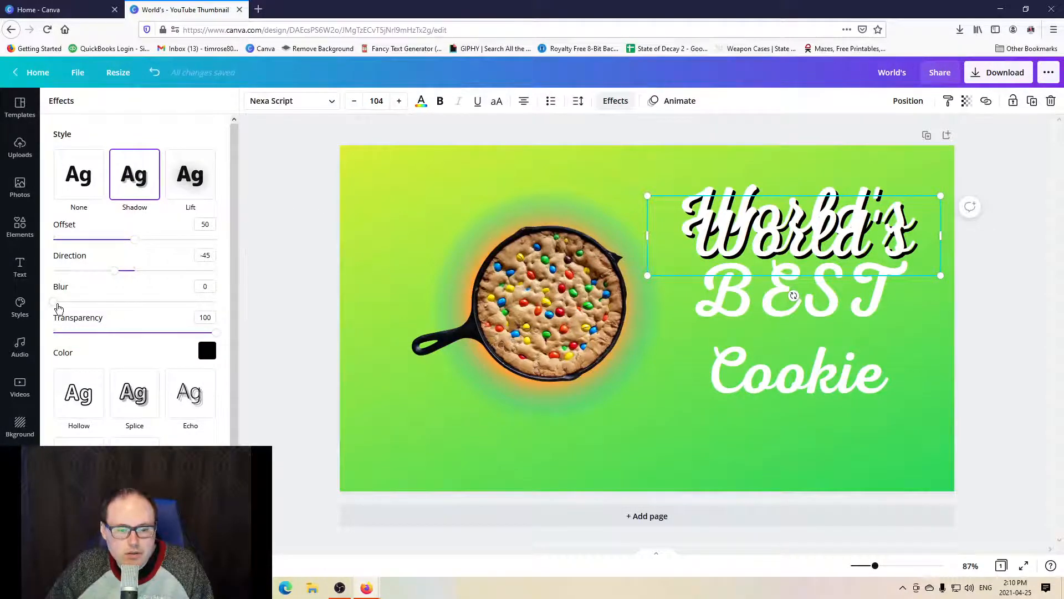
left_click(56, 304)
left_click_drag(57, 304, 240, 311)
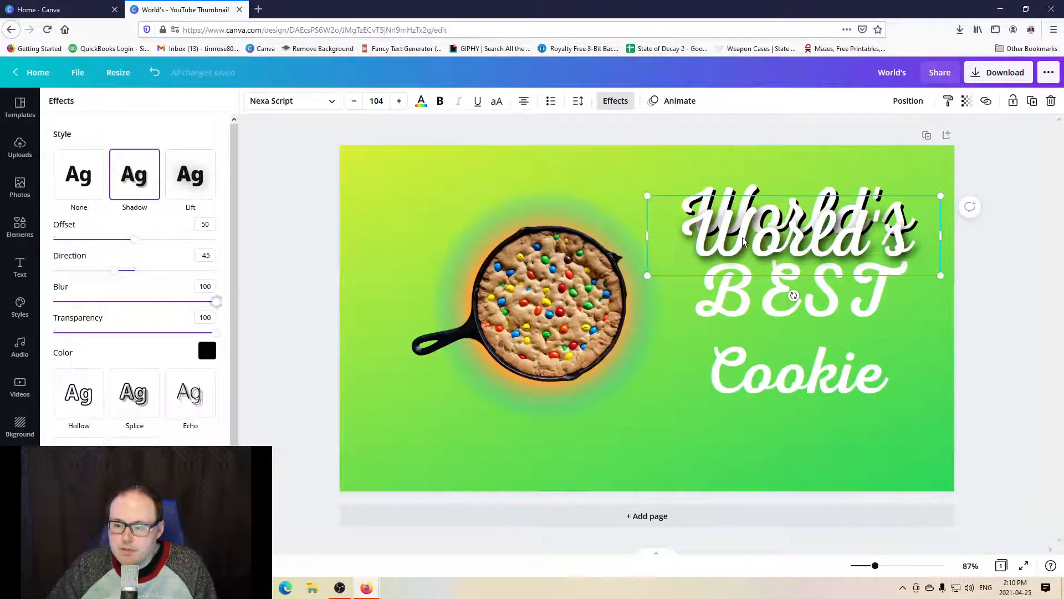
left_click_drag(741, 242, 739, 215)
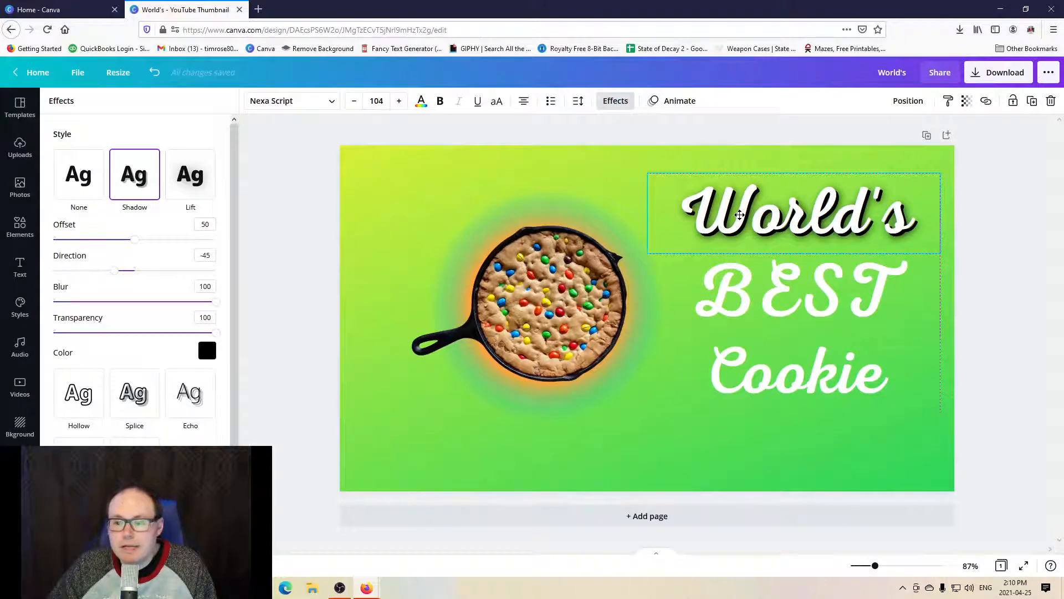
left_click(1036, 284)
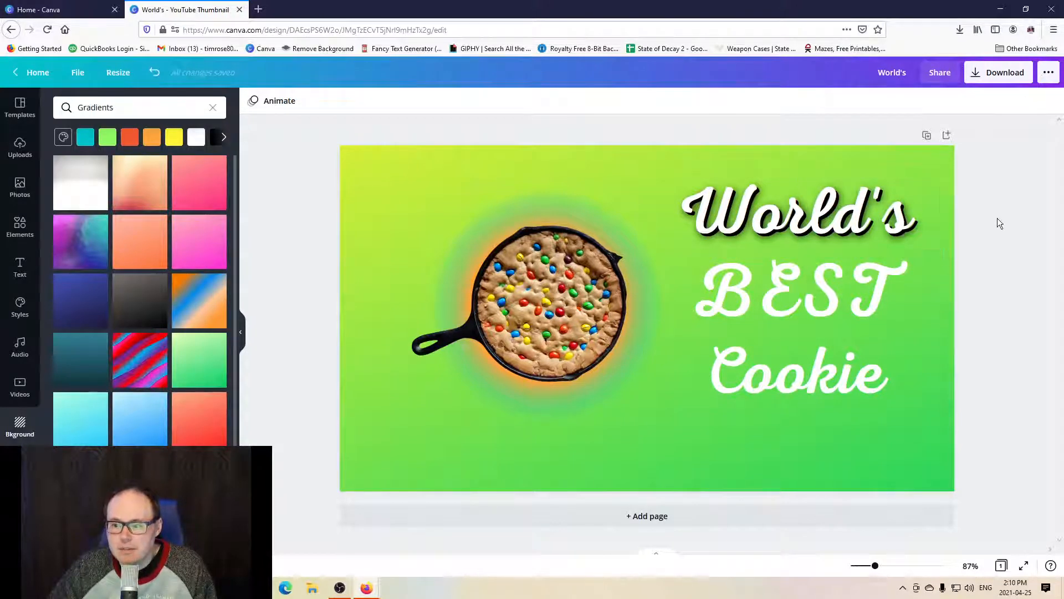
Step: Duplicate the blurred World's text once more and align the copy exactly on top to deepen the shadow
left_click(794, 217)
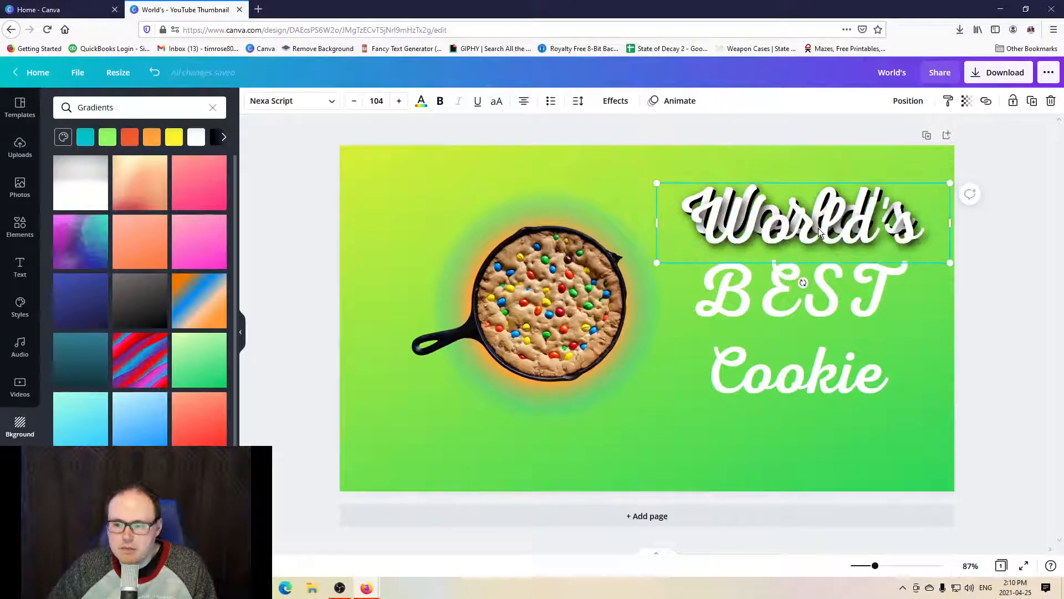
left_click_drag(814, 224, 803, 212)
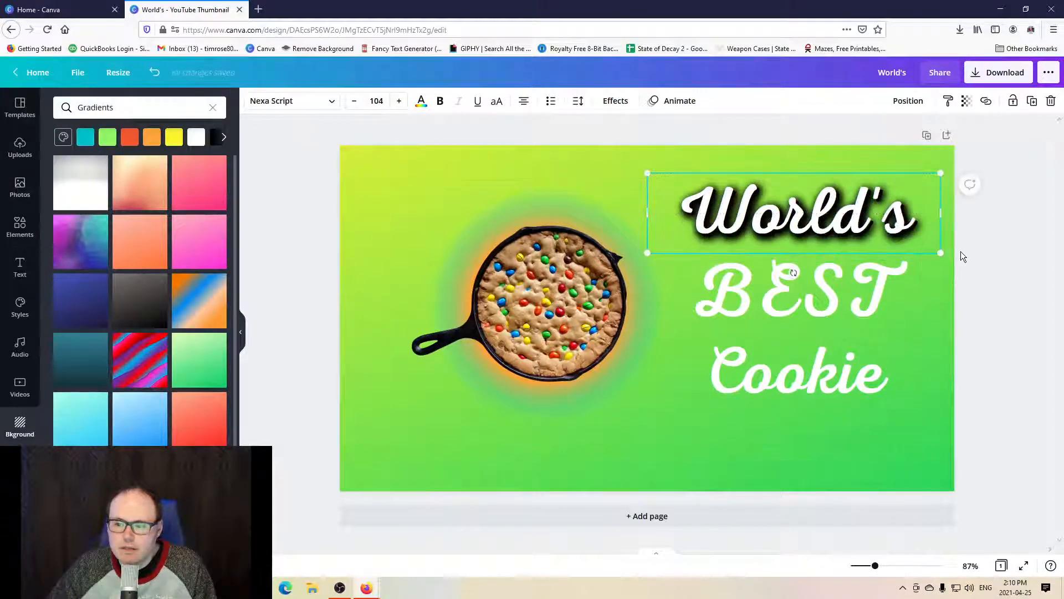
left_click(979, 251)
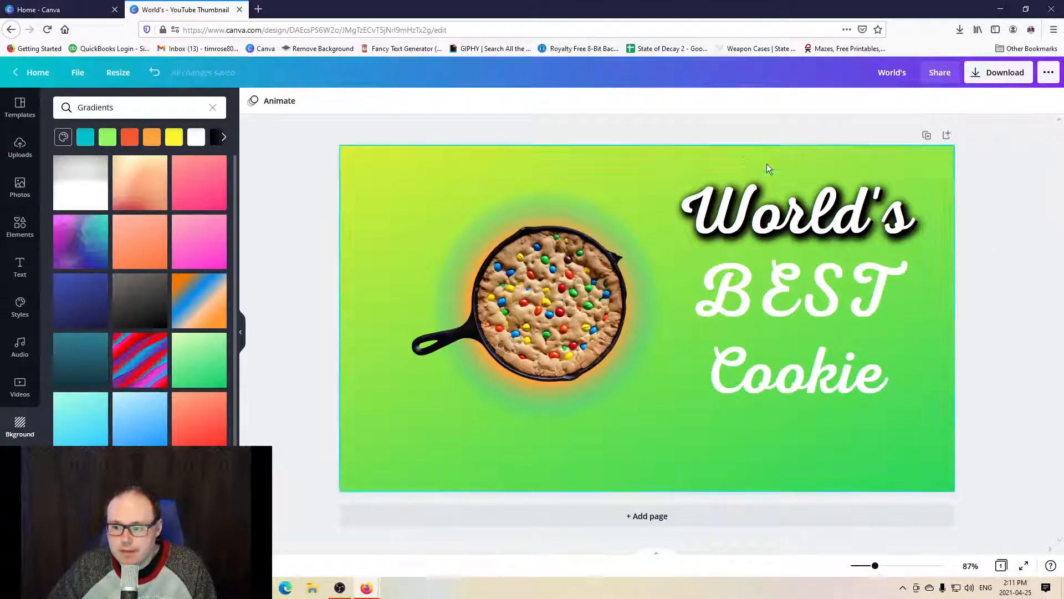
Step: Group all the stacked copies of the World's text
left_click(829, 213)
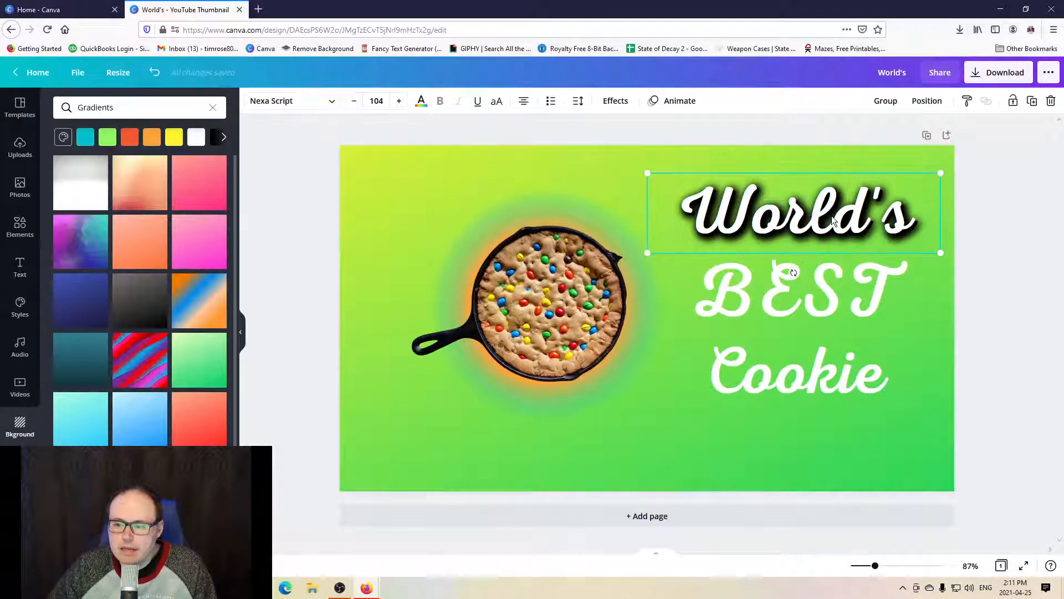
left_click(885, 100)
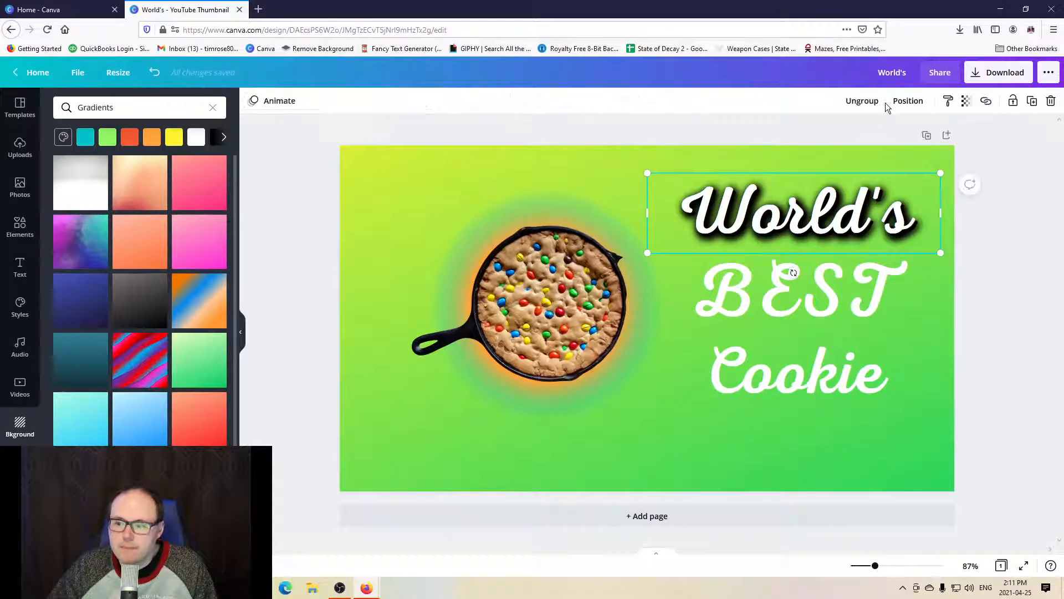
Step: Slightly enlarge the World's group and give BEST a black Shadow effect with transparency 100
mouse_move(649, 253)
left_mouse_down()
mouse_move(617, 261)
mouse_move(683, 218)
mouse_move(630, 271)
mouse_move(658, 248)
mouse_move(648, 261)
left_mouse_up()
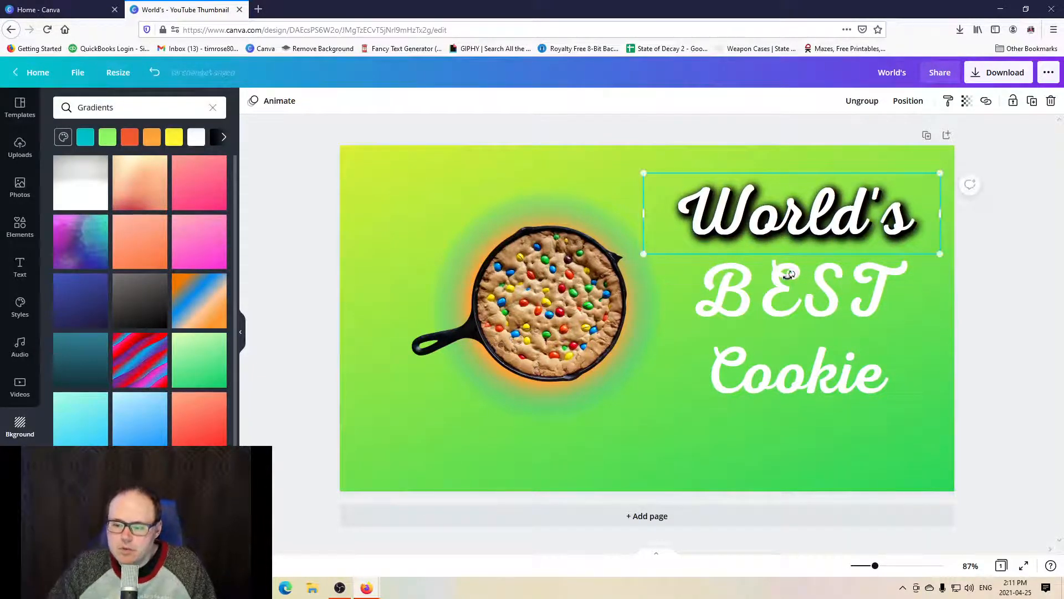
left_click(746, 288)
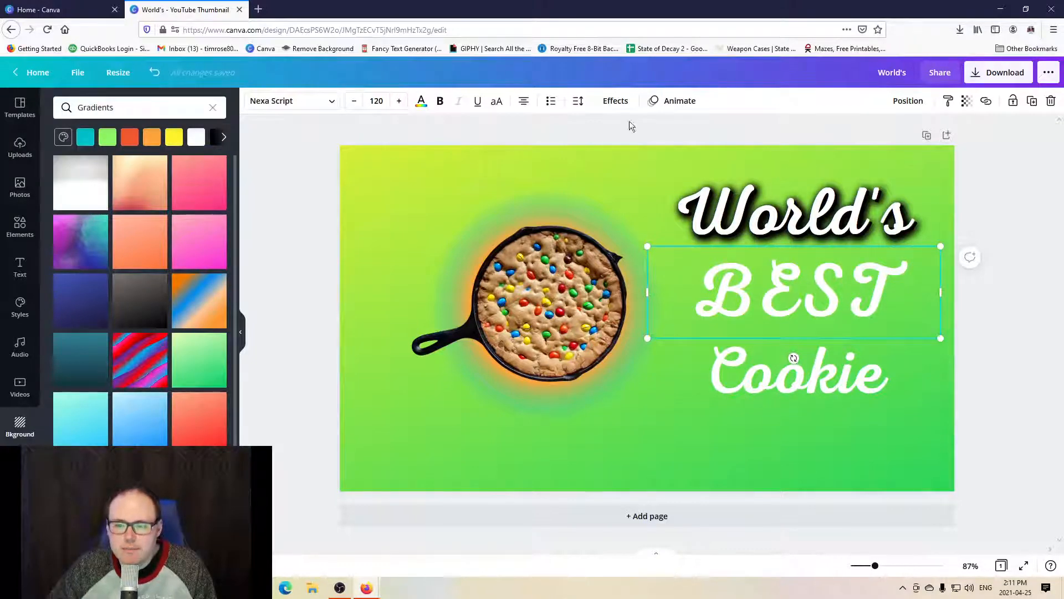
left_click(616, 101)
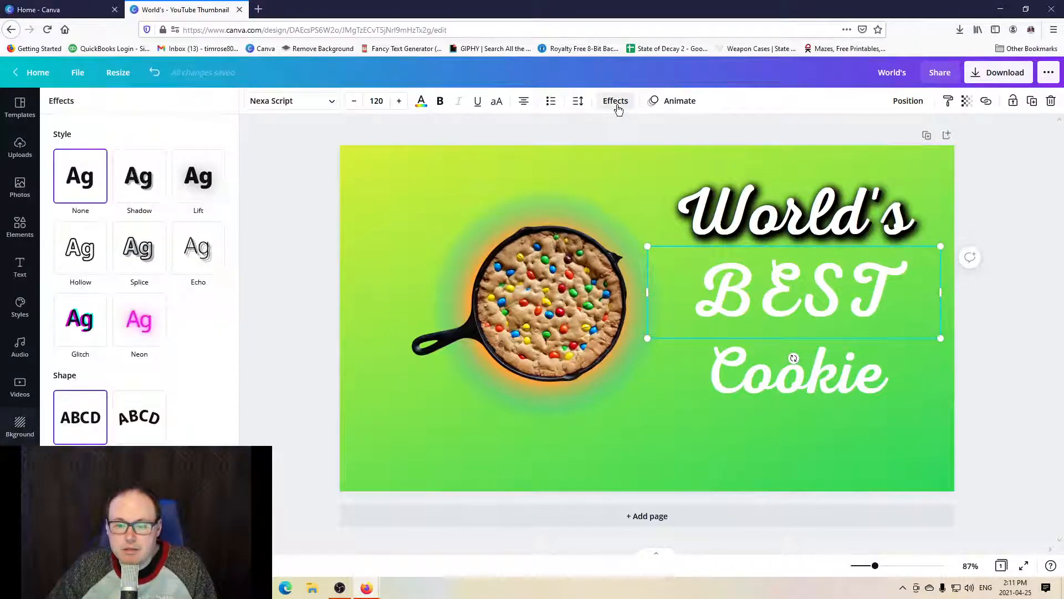
left_click(147, 180)
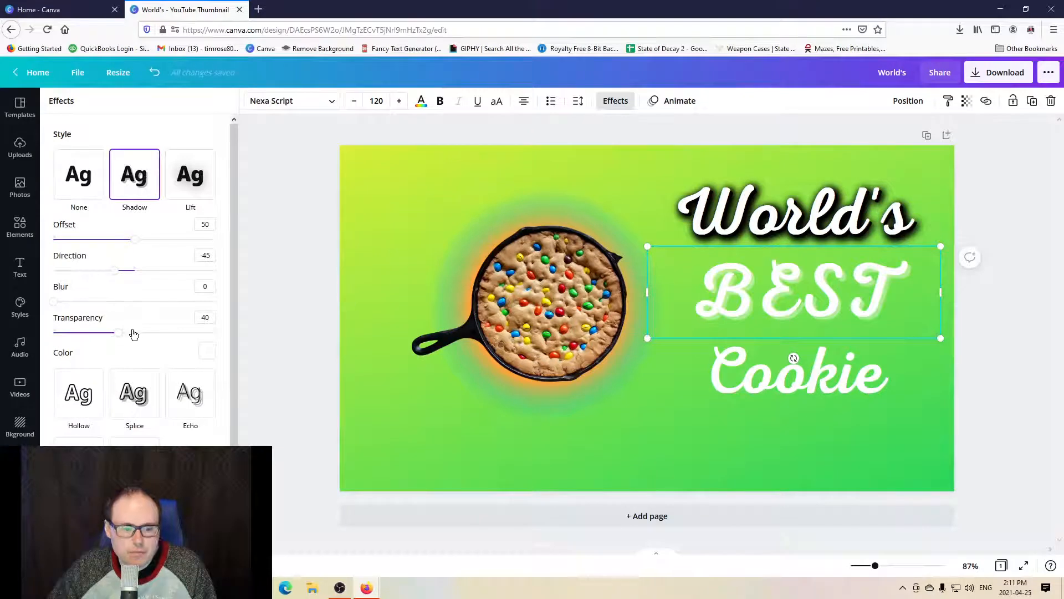
left_click_drag(133, 333, 244, 346)
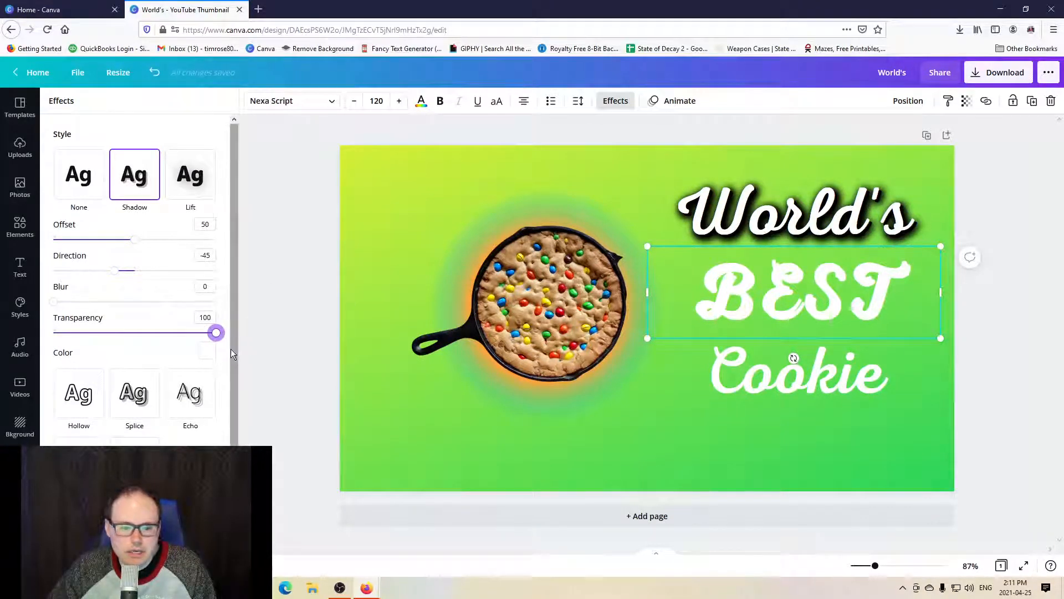
left_click(206, 351)
left_click(61, 475)
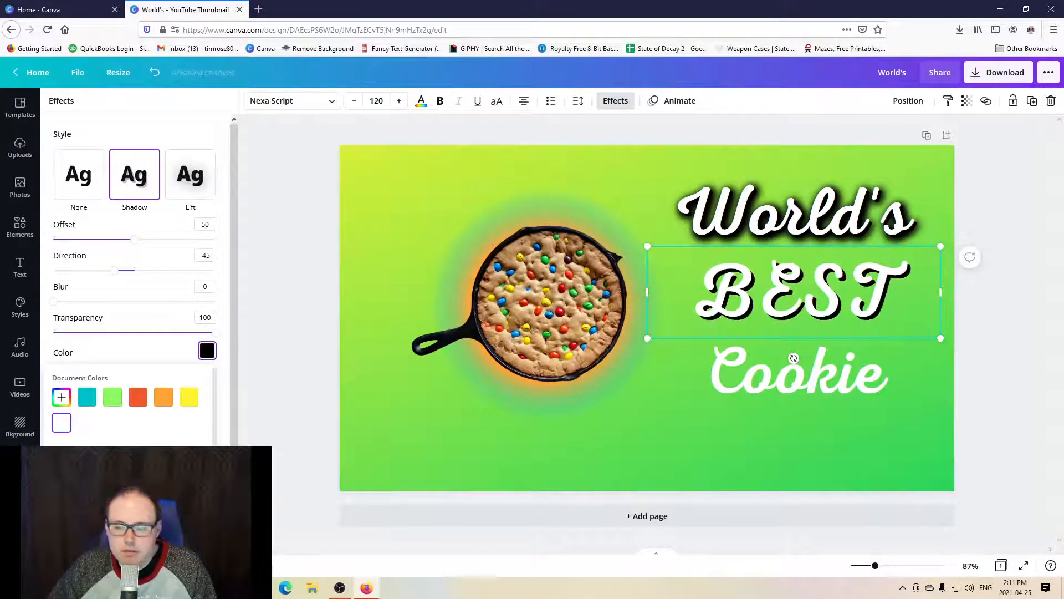
left_click(988, 317)
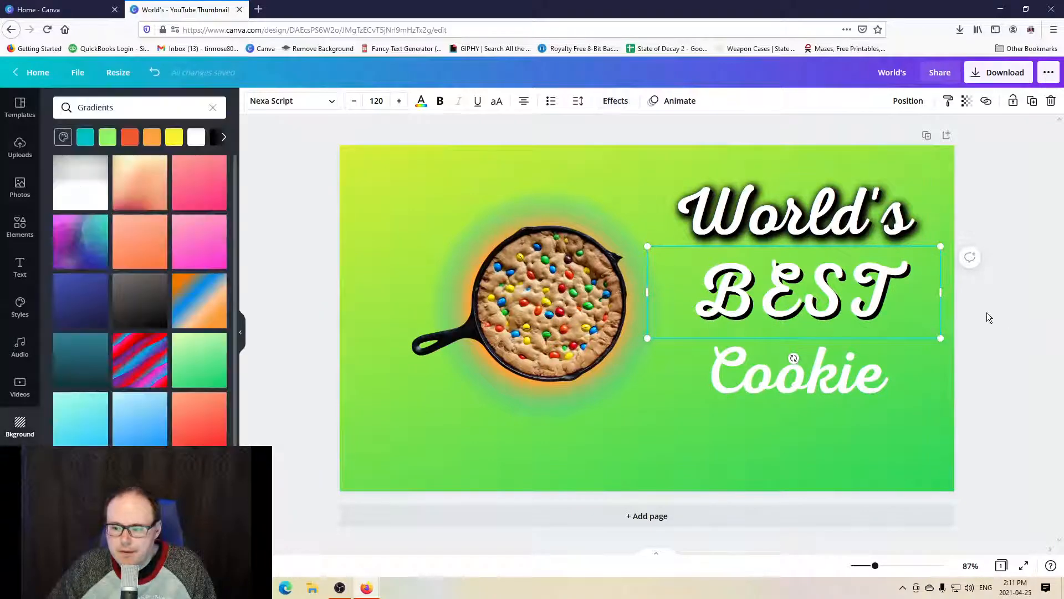
Step: Duplicate BEST with its shadow blur set to 100 and stack the copy exactly over the original
left_click(773, 360)
left_click(774, 307)
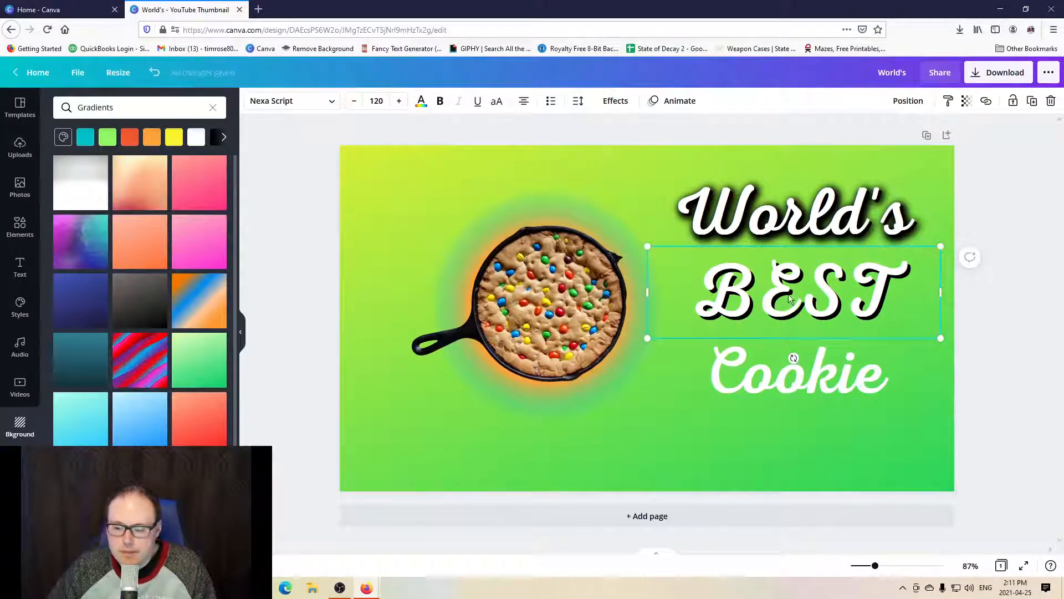
key("ctrl+d")
left_click(615, 101)
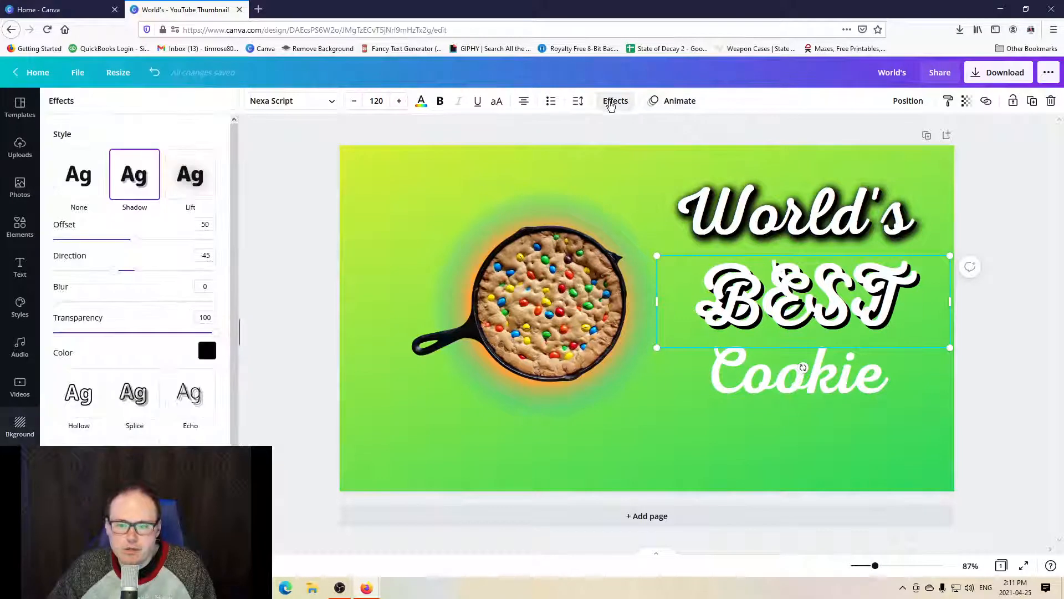
left_click(165, 302)
left_click_drag(165, 303, 244, 306)
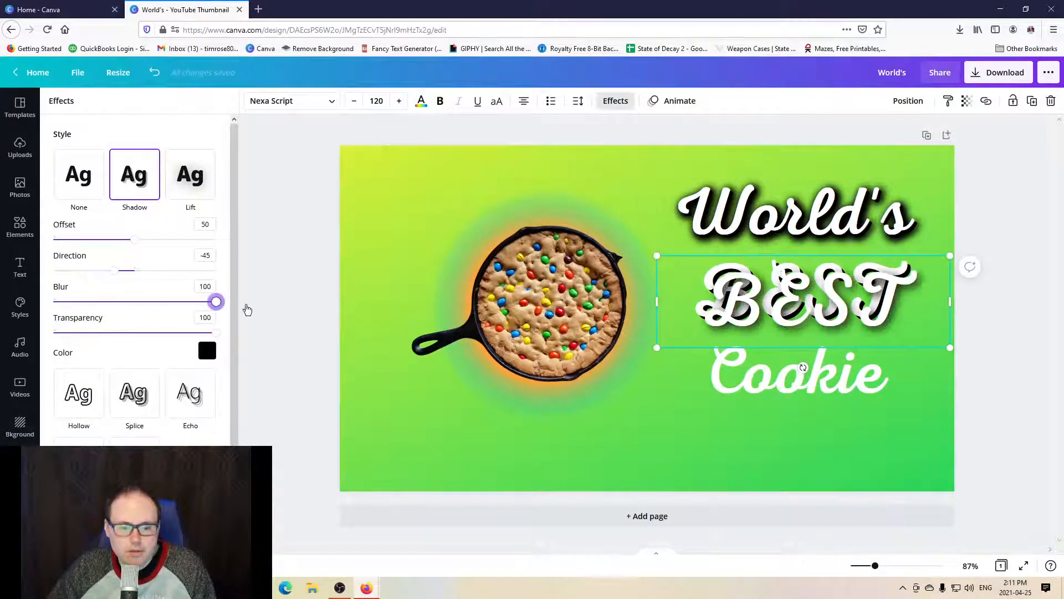
left_click_drag(750, 302, 741, 291)
left_click(996, 346)
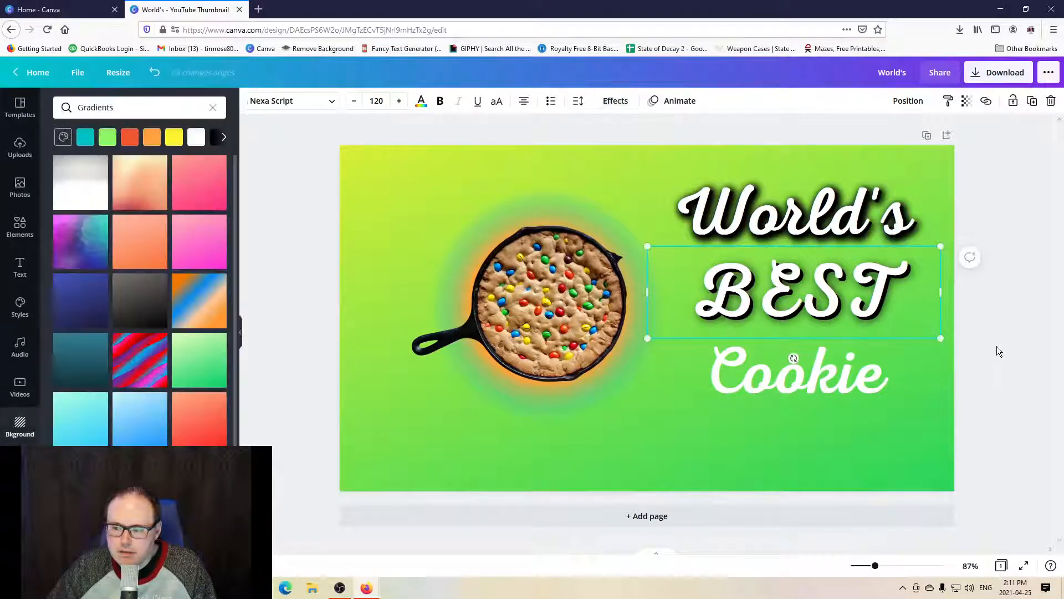
Step: Duplicate the blurred BEST text once more and align the copy exactly on top to deepen the shadow
left_click(841, 304)
key("ctrl+d")
left_click_drag(841, 300, 825, 282)
key("ctrl+d")
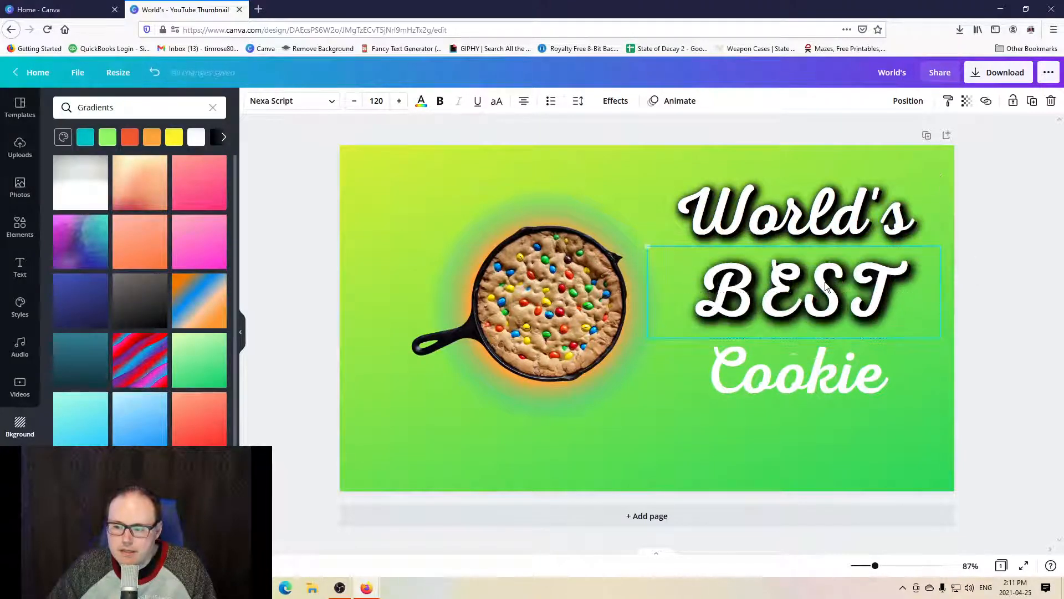
Step: Group all the stacked copies of BEST and reposition Cookie just below them with a slightly larger gap
left_click(657, 439)
left_click_drag(796, 367, 796, 405)
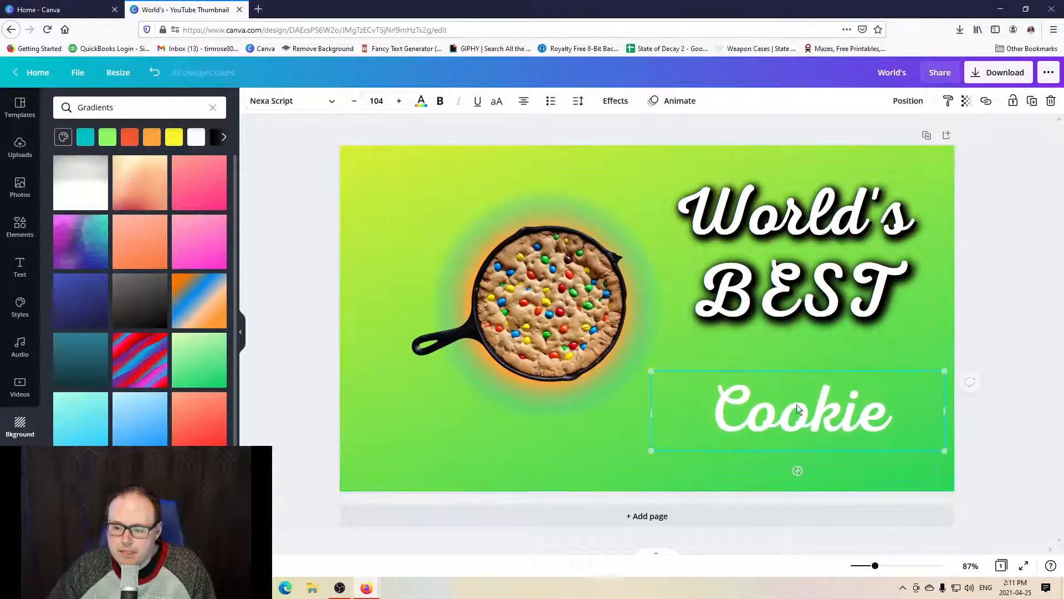
left_click(806, 312)
left_click(788, 359)
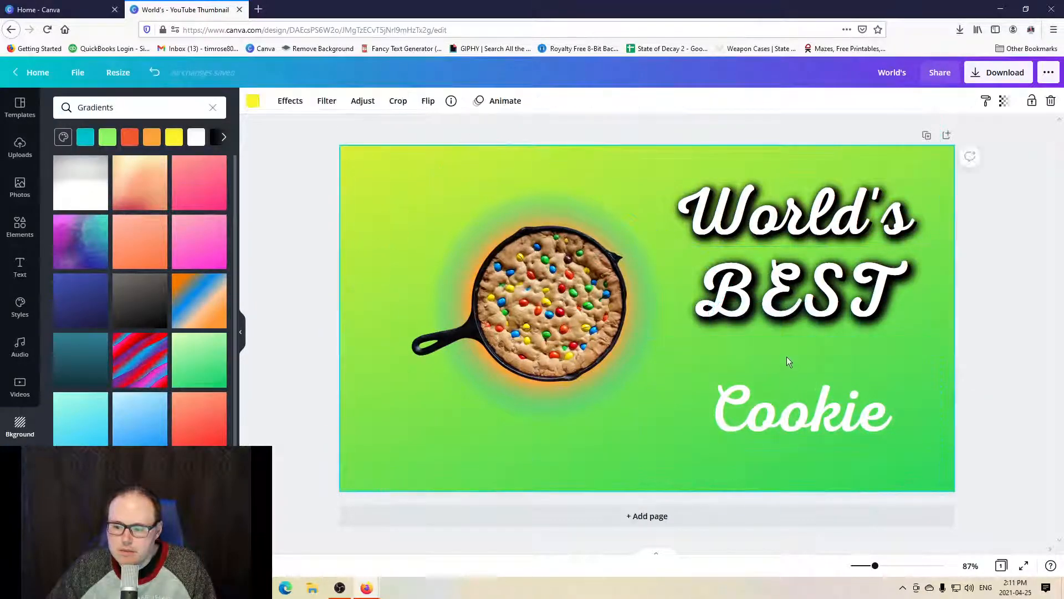
left_click(886, 291)
left_click(884, 100)
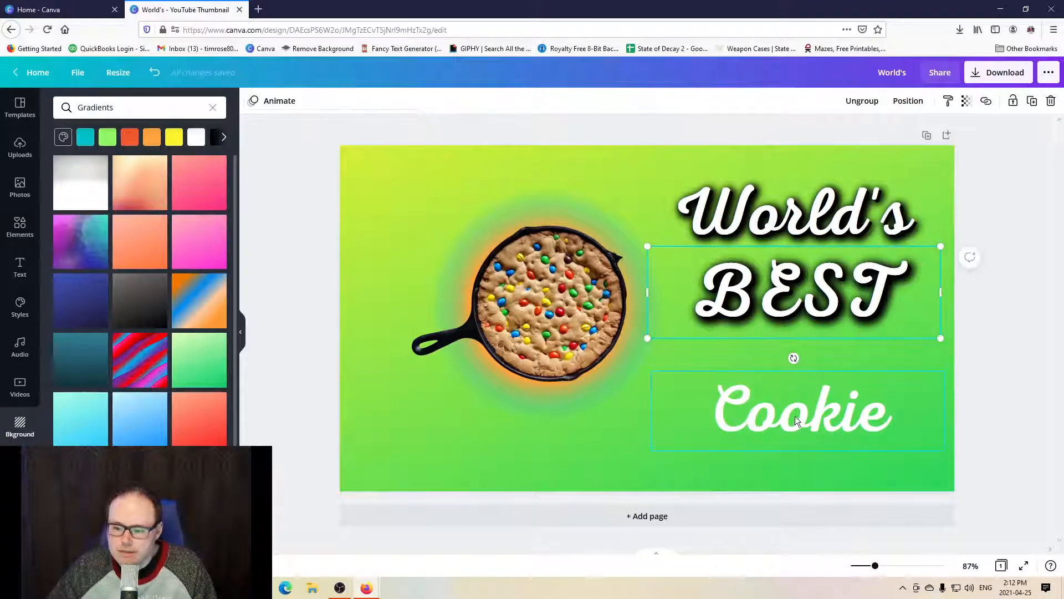
left_click_drag(795, 415, 796, 388)
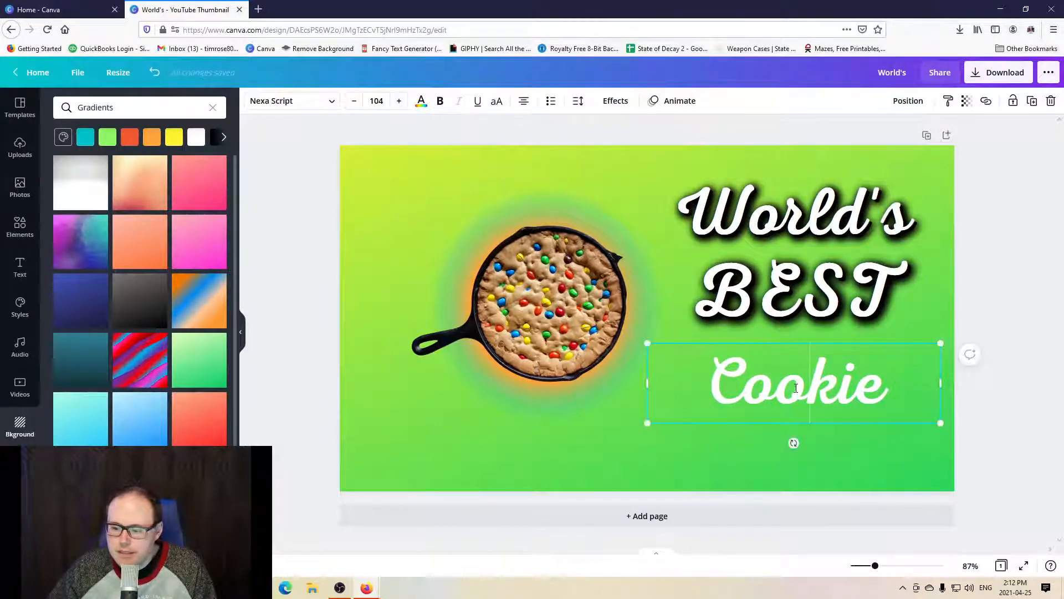
left_click(752, 436)
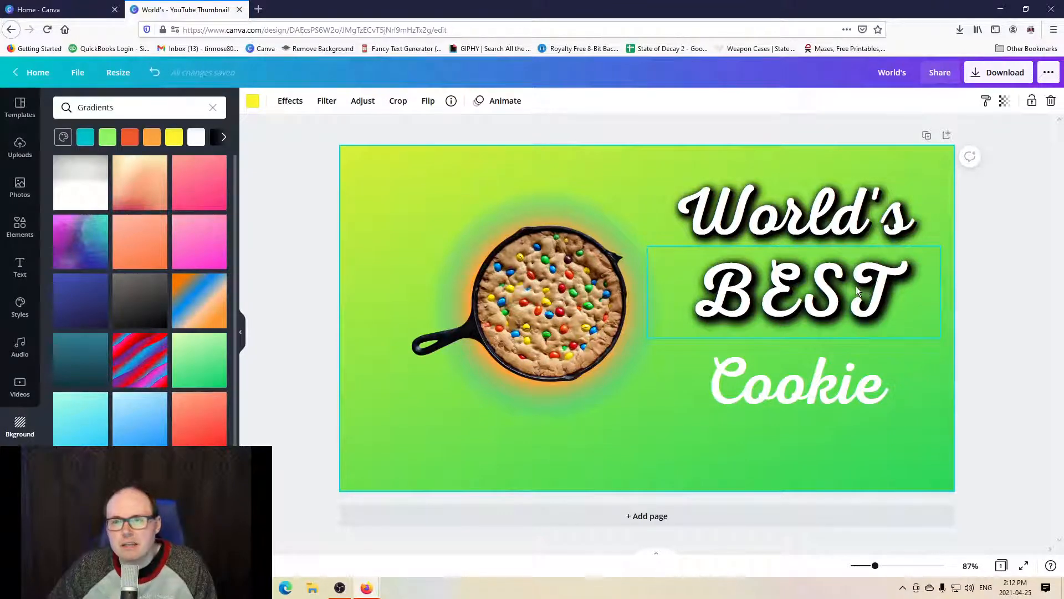
Step: Apply the Shadow effect to Cookie with a black shadow color and transparency 100
left_click(790, 391)
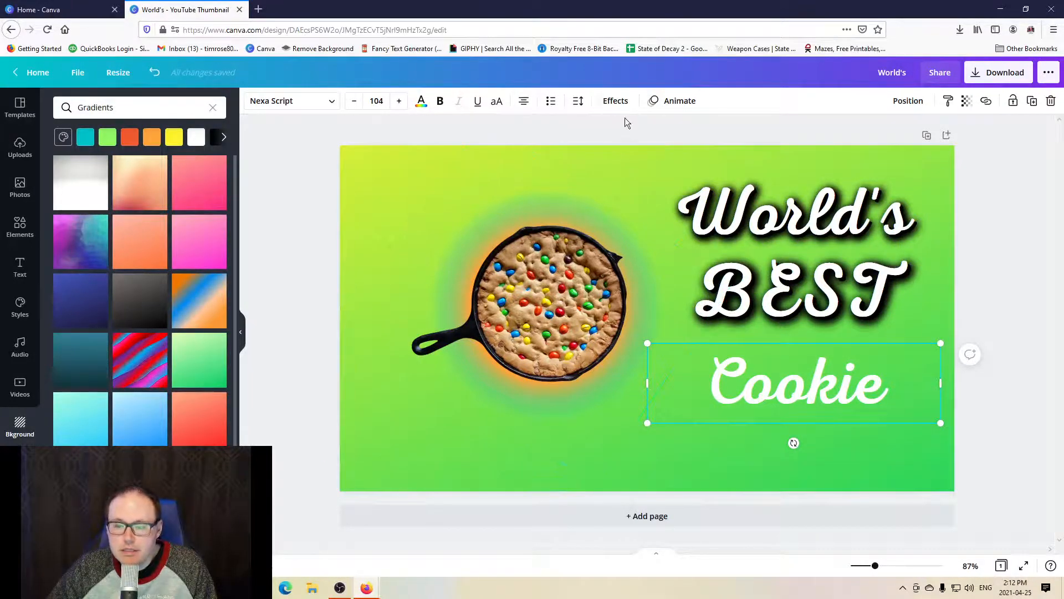
left_click(615, 100)
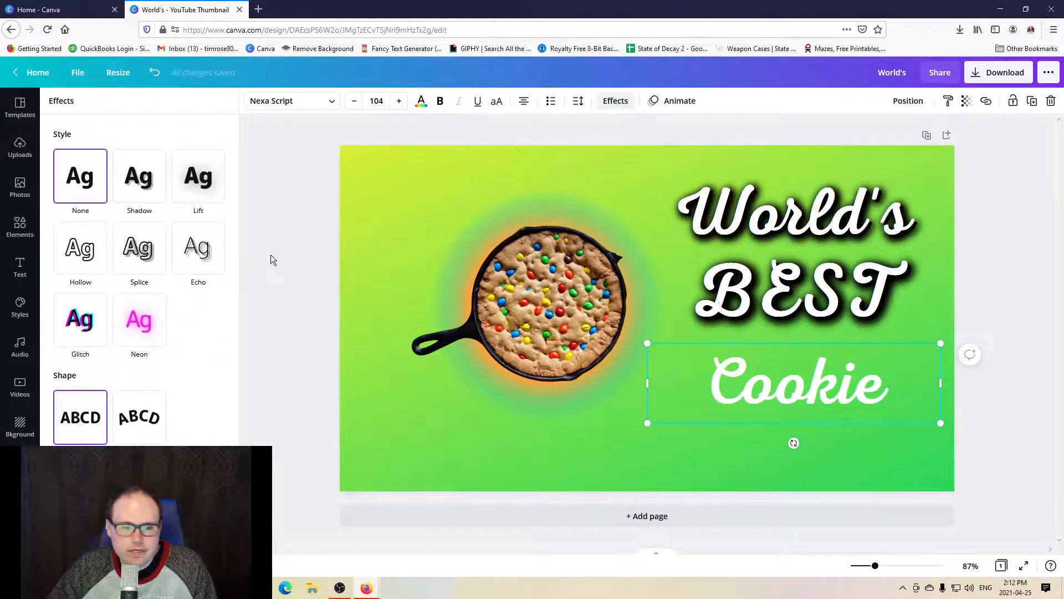
left_click(139, 176)
left_click_drag(118, 332, 247, 339)
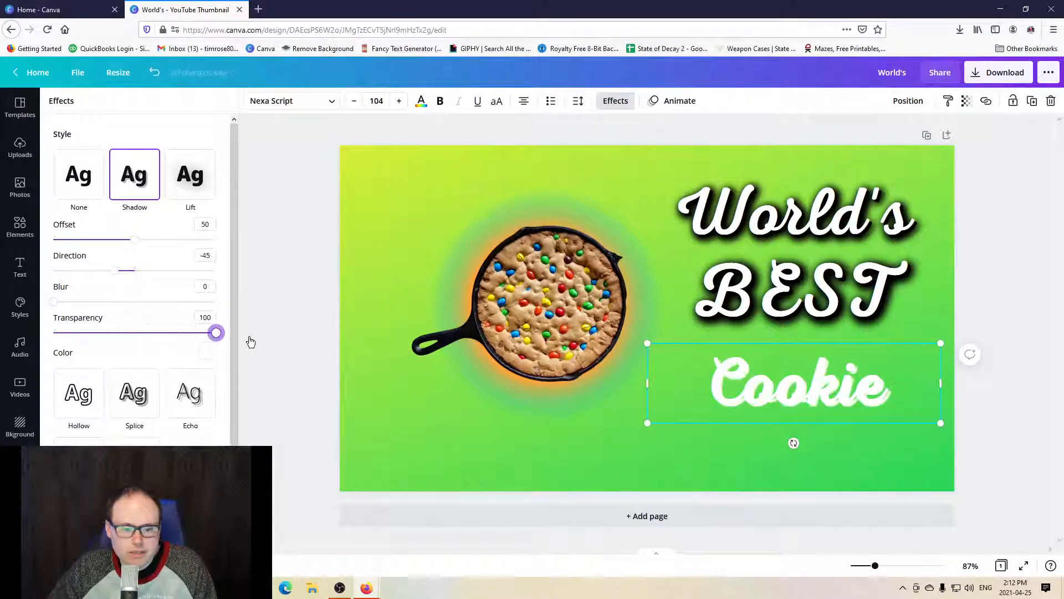
left_click(206, 351)
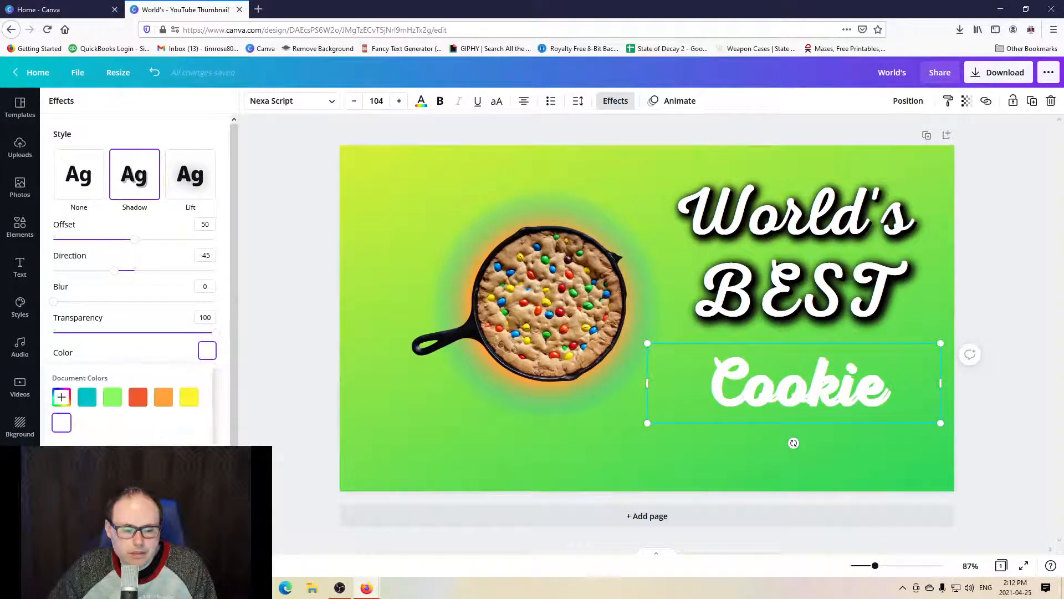
key("ctrl+z")
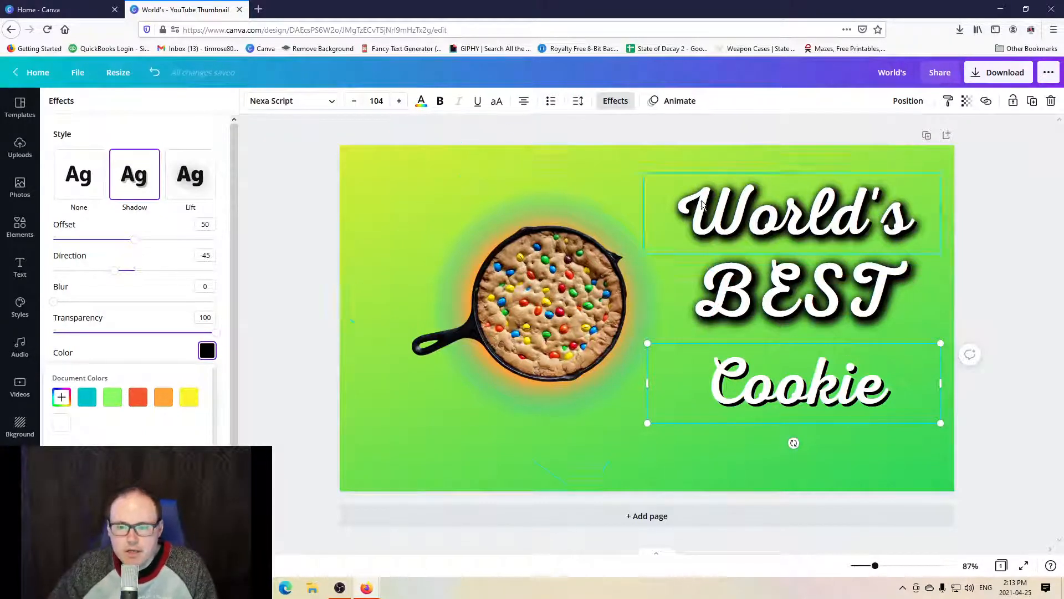
left_click(754, 447)
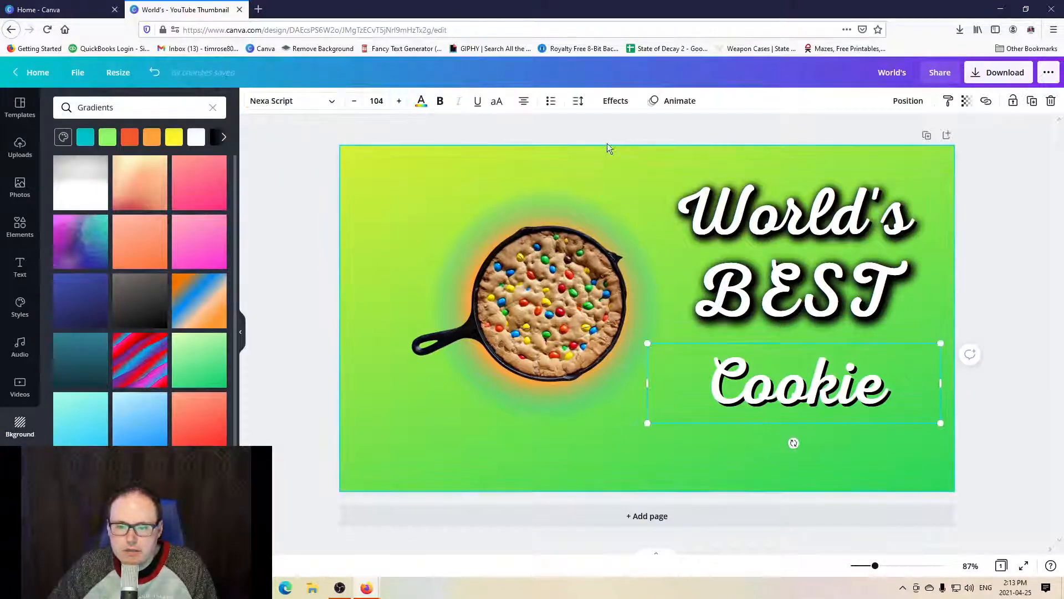
Step: Duplicate Cookie with its shadow blur set to 100 and stack the copy exactly over the original
left_click(614, 103)
left_click(695, 400)
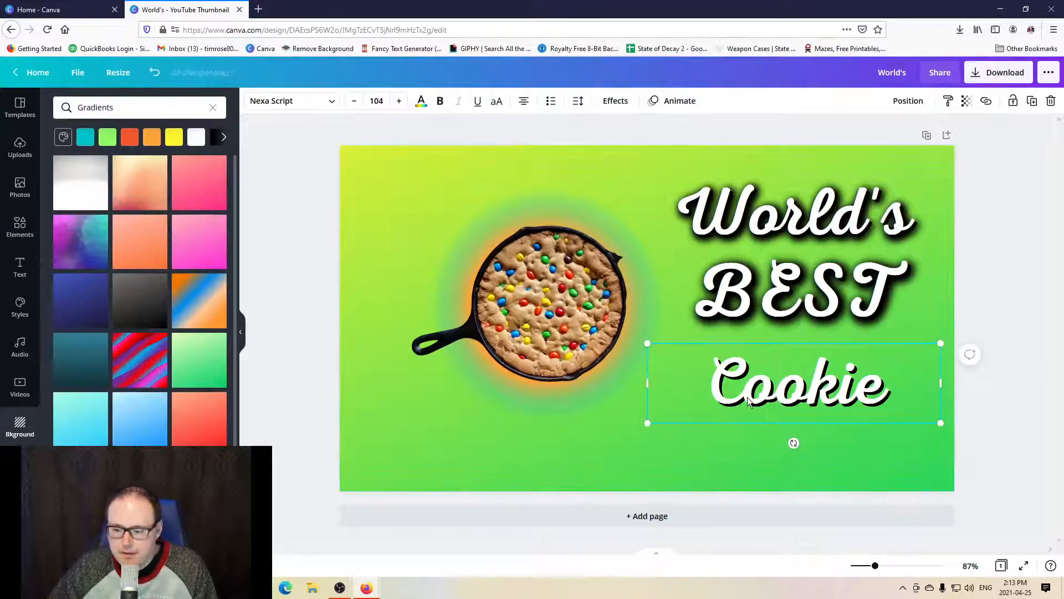
key("ctrl+d")
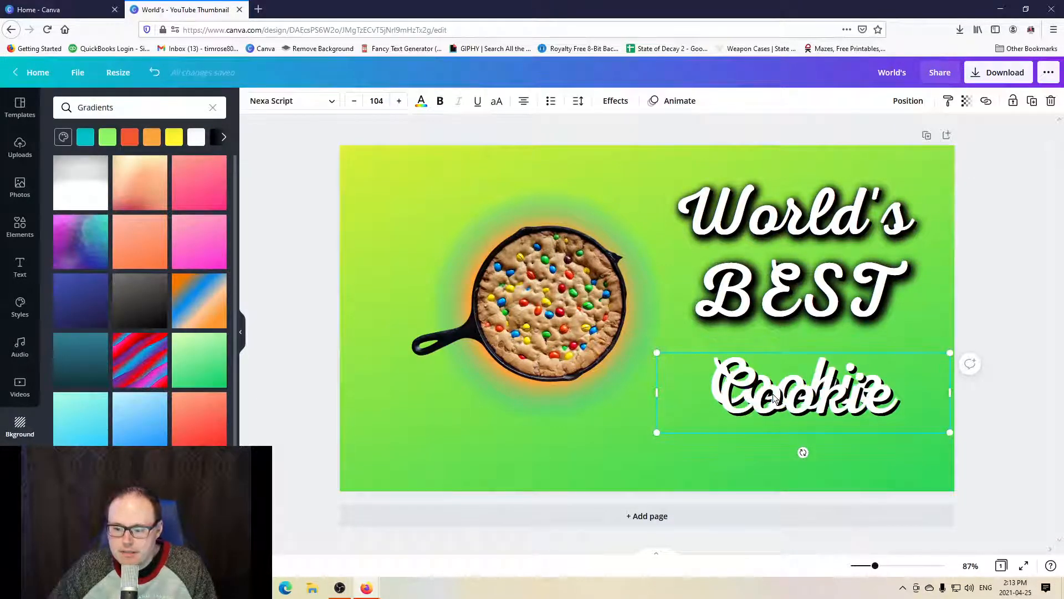
left_click(615, 100)
left_click_drag(130, 303, 244, 306)
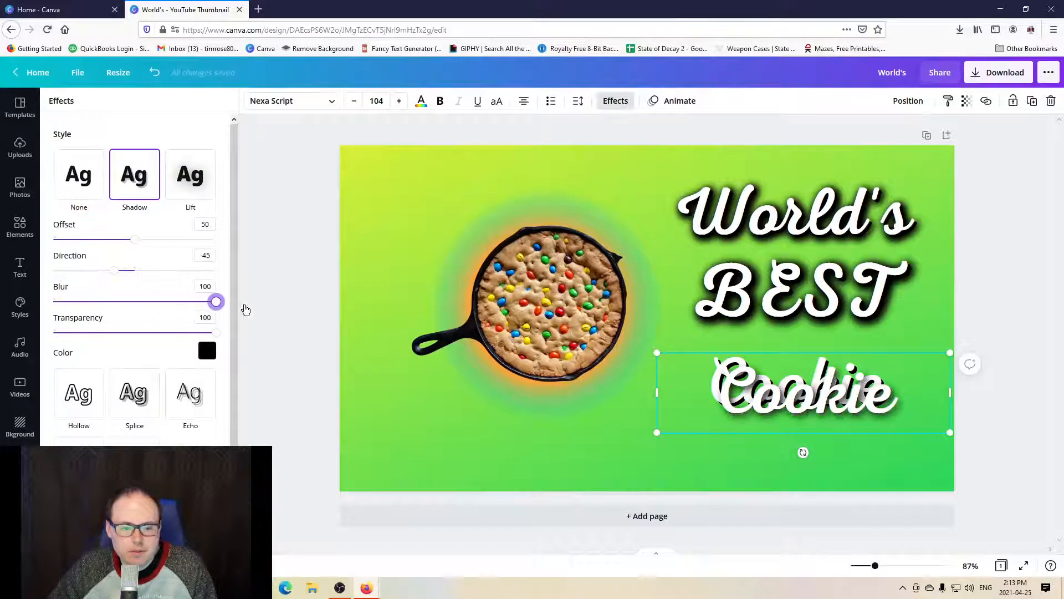
left_click_drag(725, 394, 720, 388)
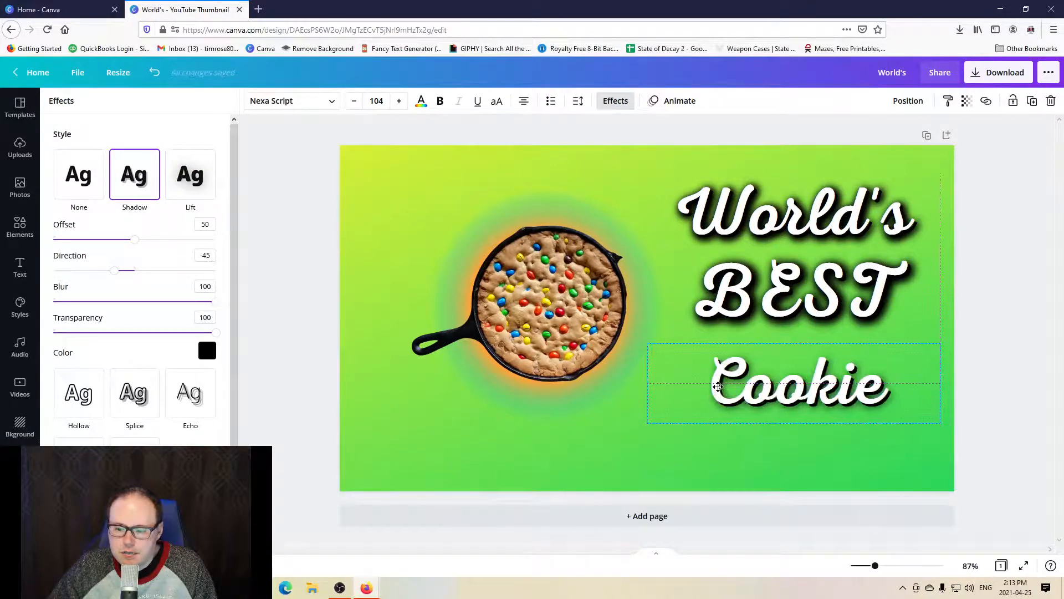
left_click(1020, 426)
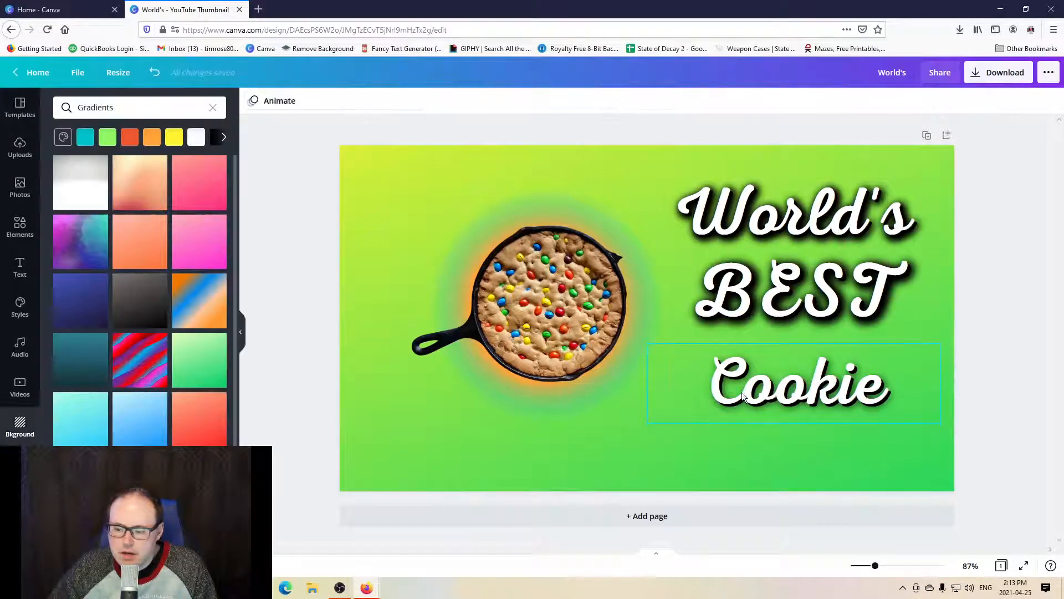
Step: Add another exactly aligned copy of the blurred Cookie text to deepen its shadow and group all its stacked copies
left_click(773, 400)
mouse_move(787, 401)
left_mouse_down()
mouse_move(862, 411)
mouse_move(778, 393)
mouse_move(796, 402)
mouse_move(793, 395)
left_mouse_up()
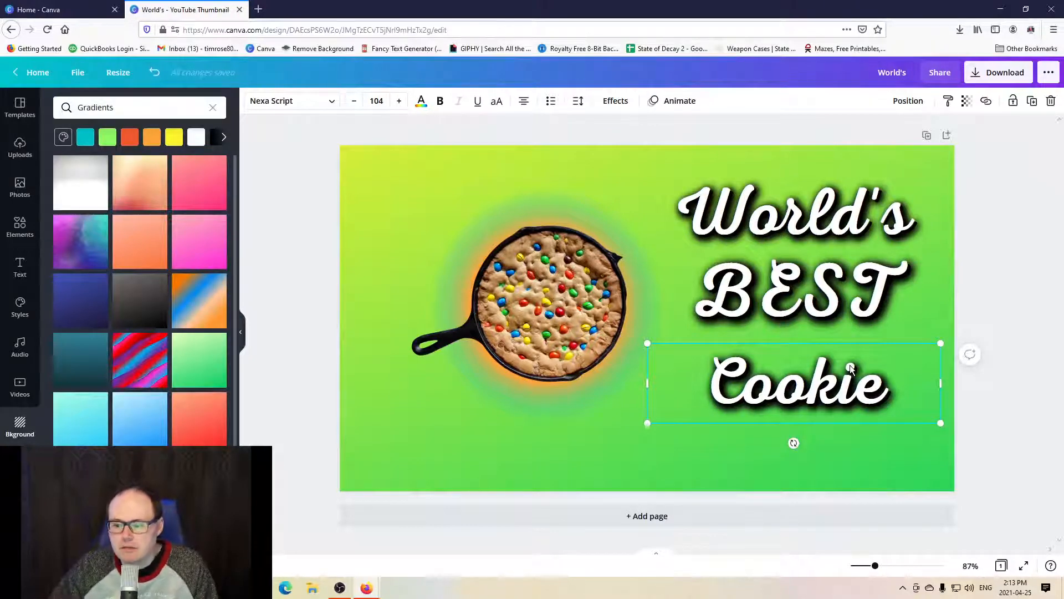
left_click(750, 450)
left_click(902, 369)
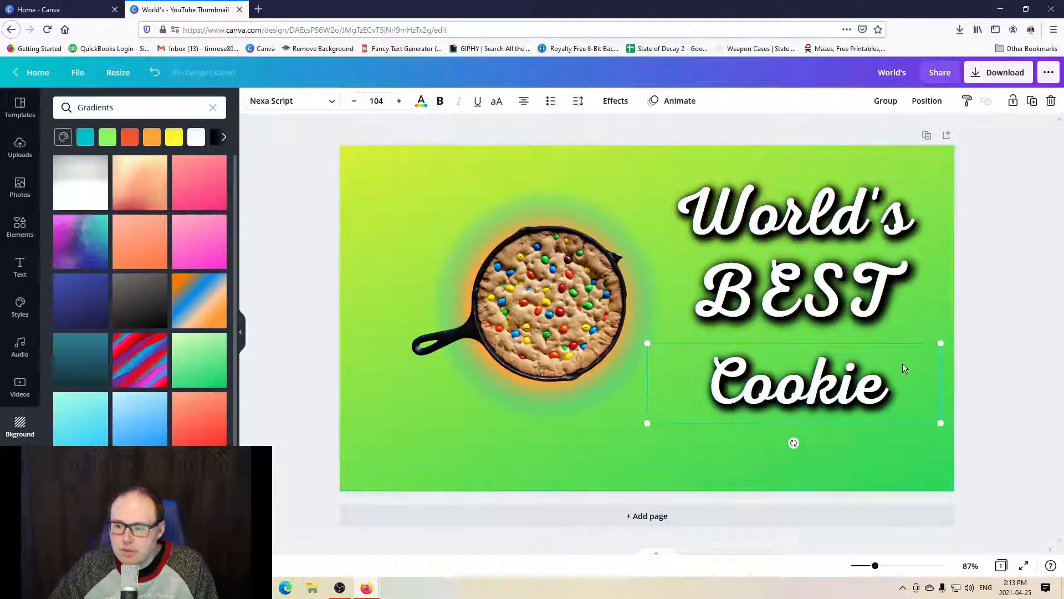
left_click(887, 101)
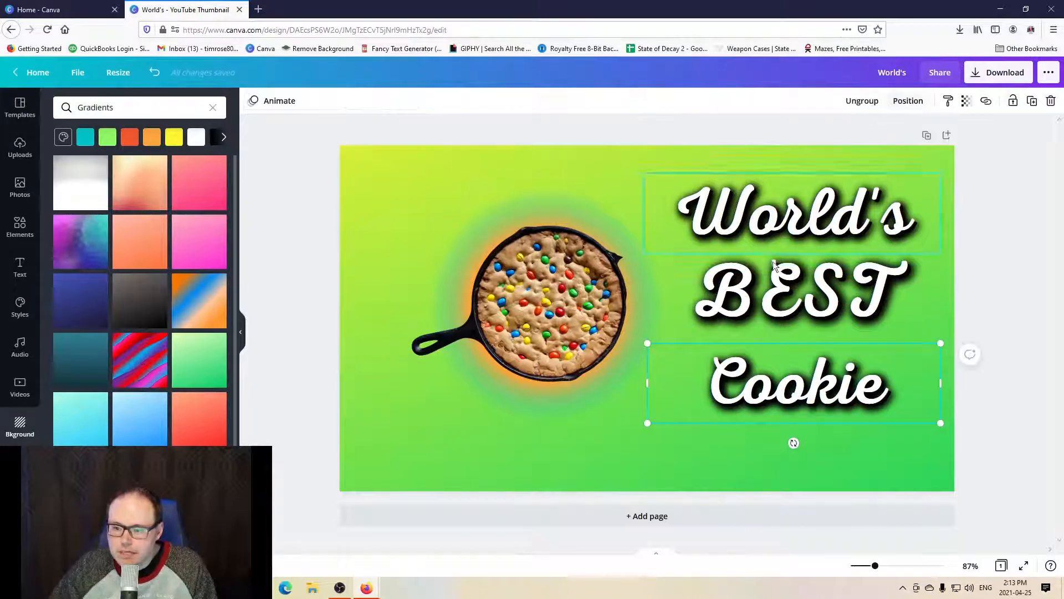
left_click(651, 453)
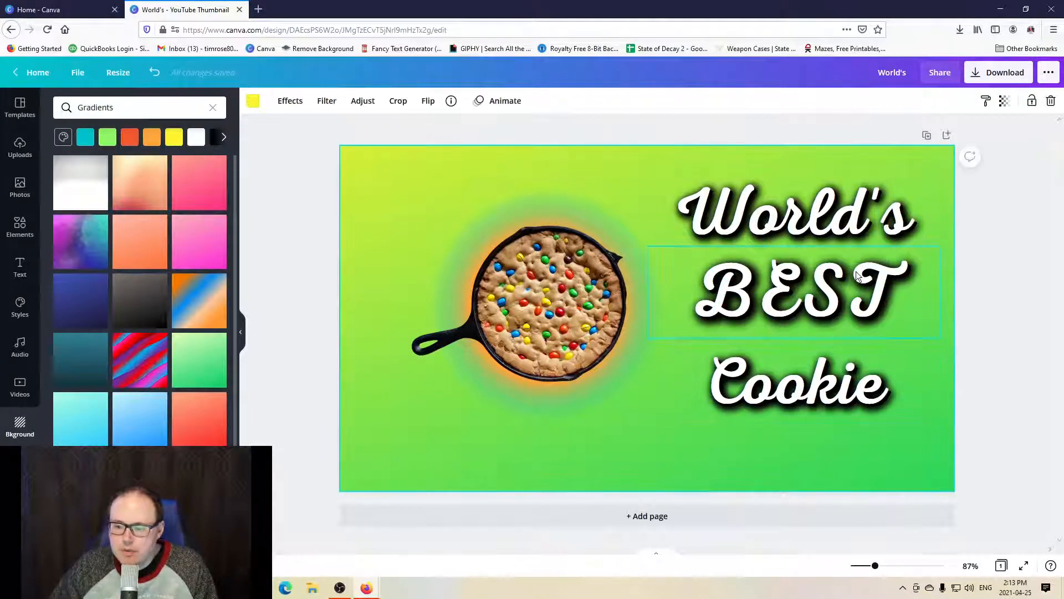
Step: Stagger the three words by shifting World's to the left, BEST toward the right edge, and Cookie left and slightly up
left_click(820, 210)
left_click(821, 211)
left_click_drag(821, 211, 809, 220)
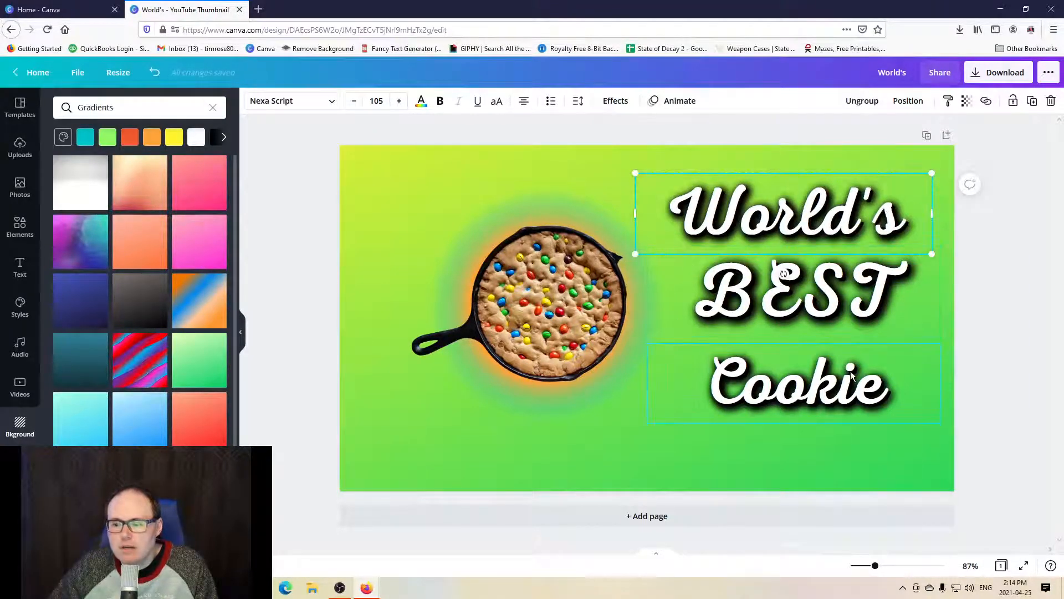
left_click(847, 294)
left_click_drag(847, 295, 895, 296)
left_click(829, 383)
left_click_drag(830, 383, 805, 374)
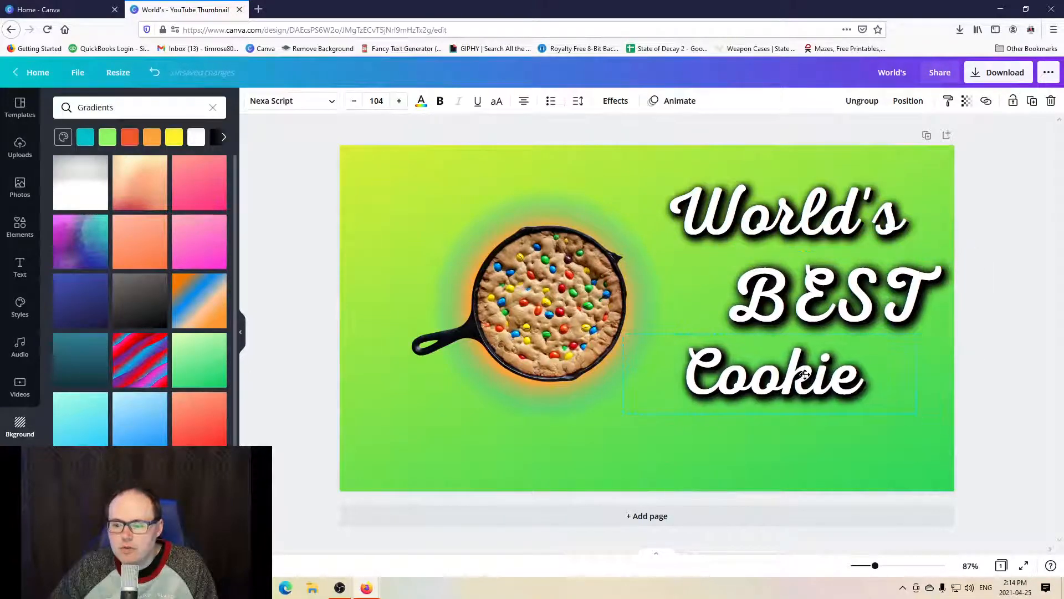
left_click_drag(787, 214, 773, 210)
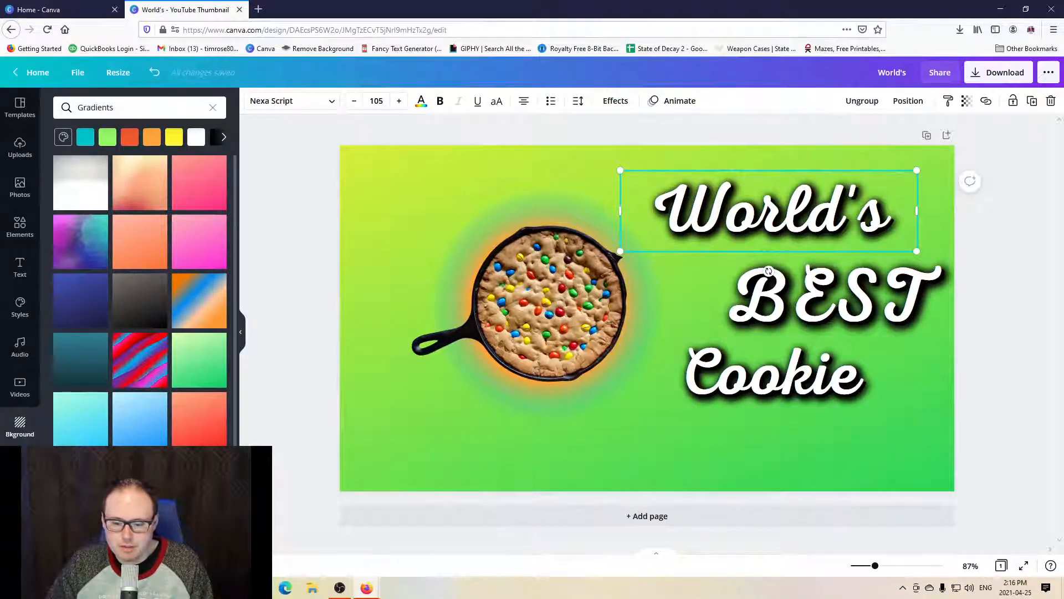
left_click(687, 456)
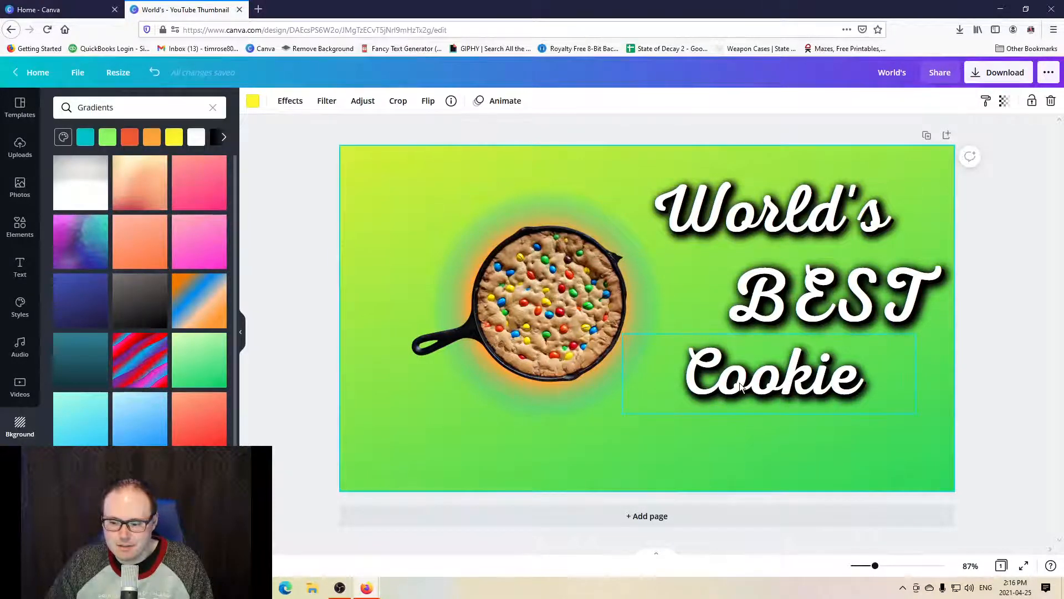
left_click(774, 400)
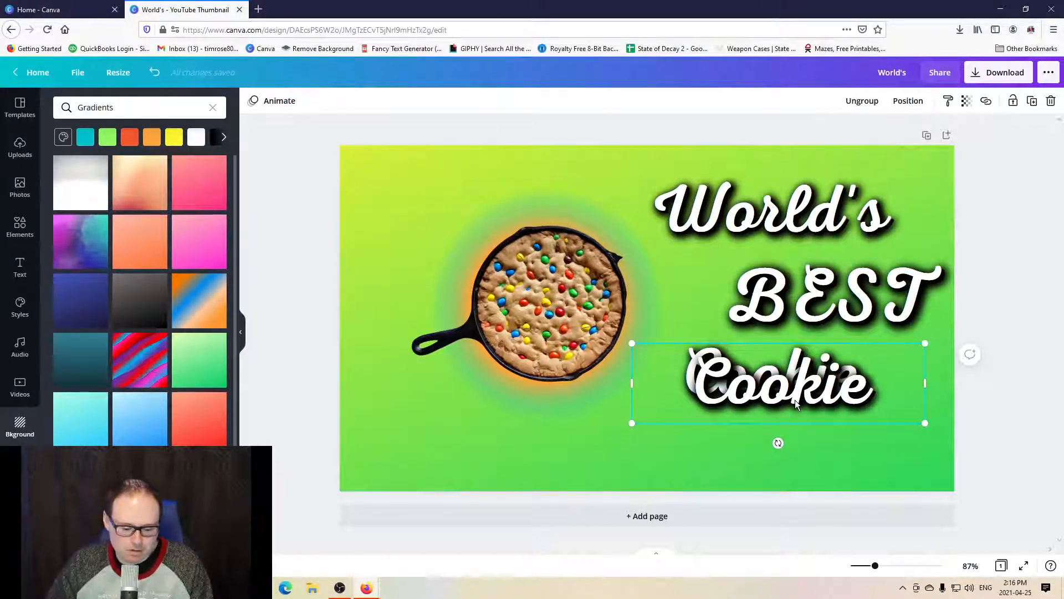
left_click_drag(795, 400, 790, 445)
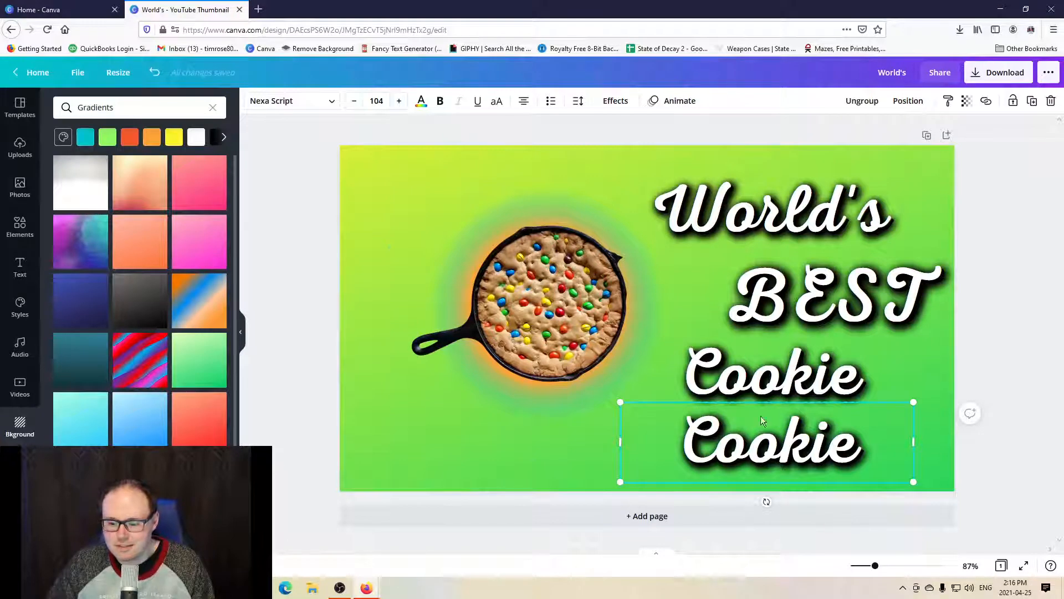
left_click(155, 75)
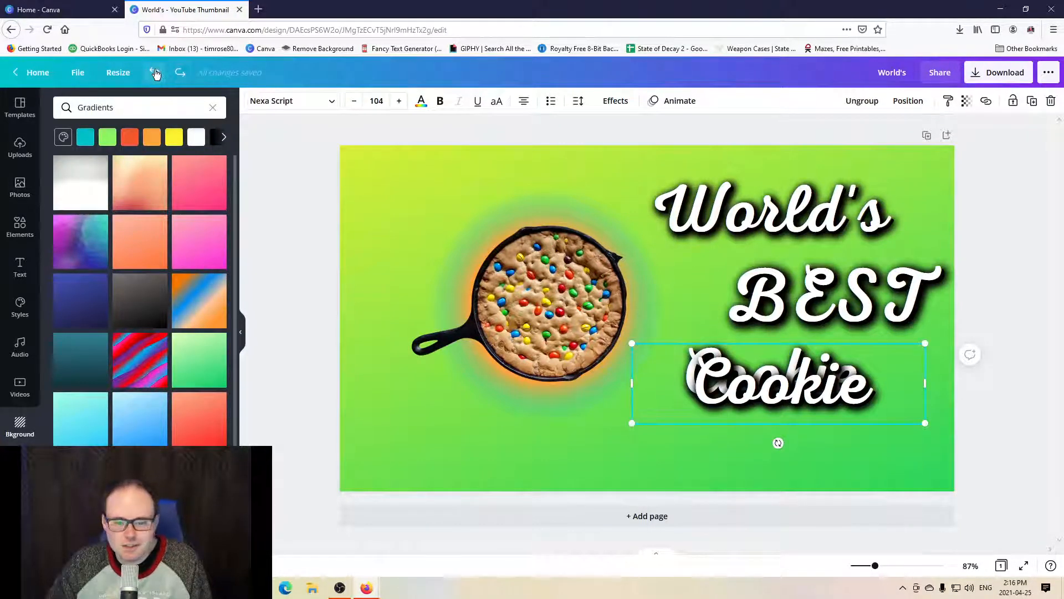
left_click(155, 73)
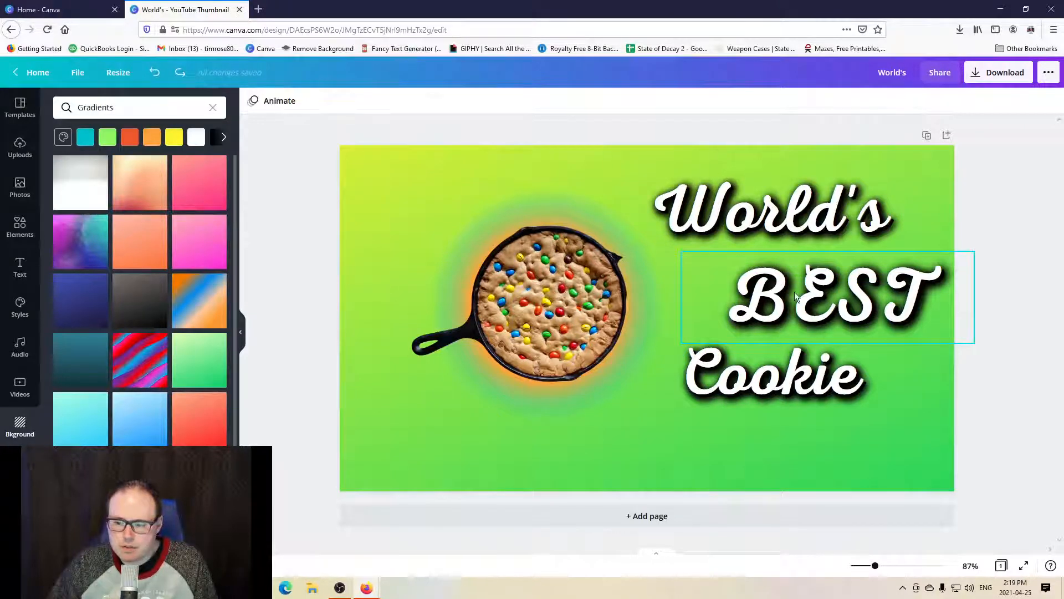
Step: Line up the text stack by moving BEST left beneath World's and shifting Cookie slightly up
left_click_drag(794, 292, 739, 281)
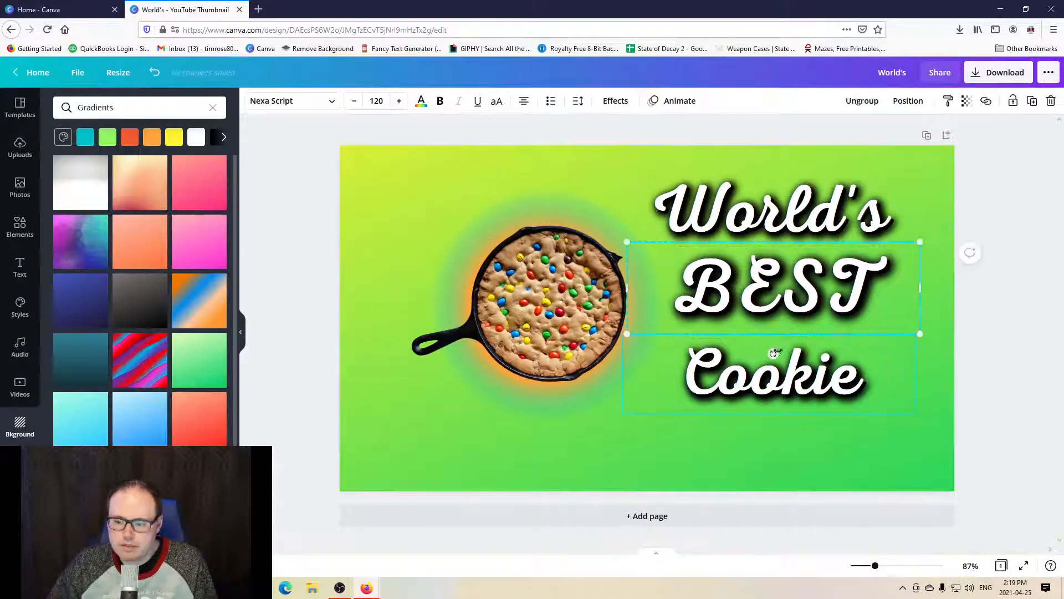
left_click_drag(785, 368, 787, 361)
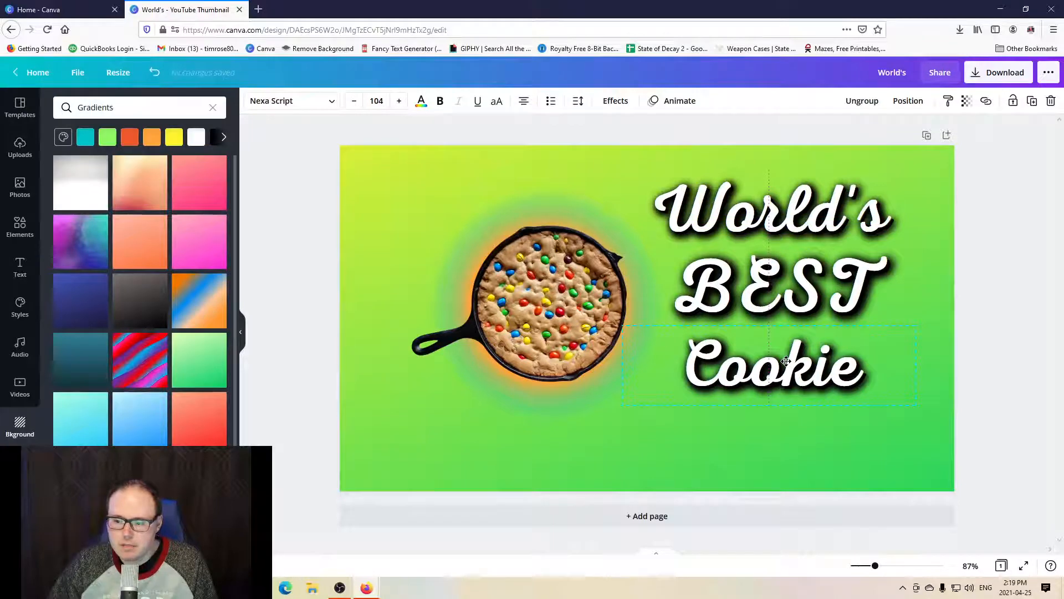
left_click(997, 341)
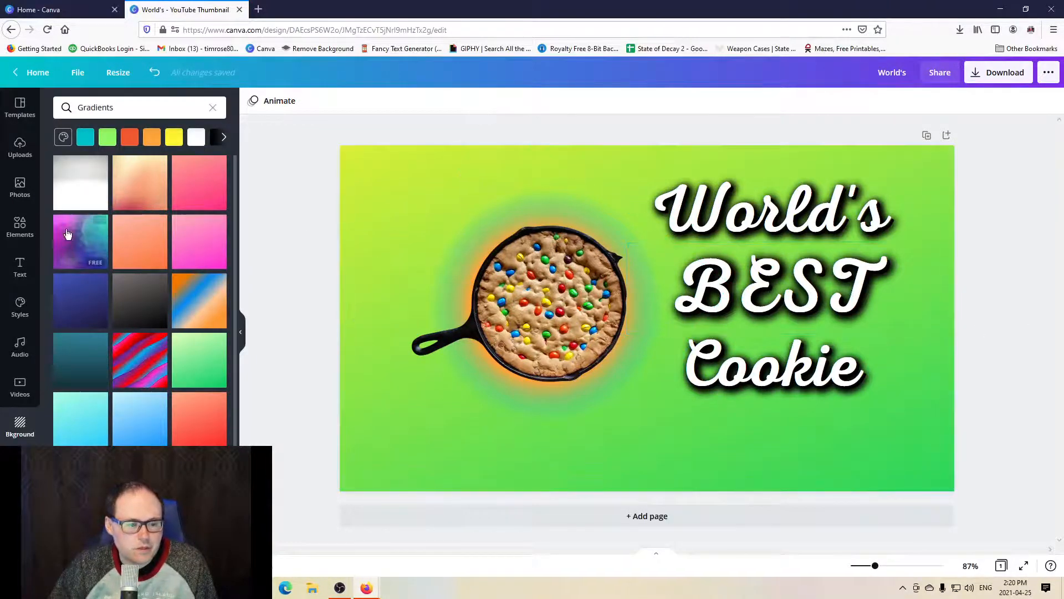
Step: Find the uploaded photo of the shocked man in a black beanie holding his head and place it over the text
left_click(20, 149)
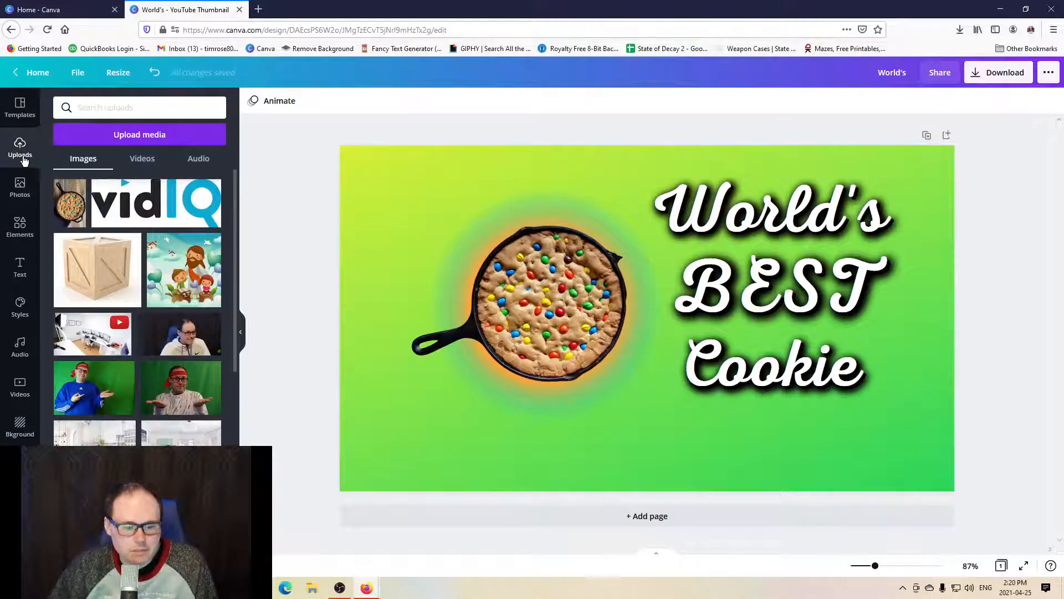
scroll(186, 301, "down", 15)
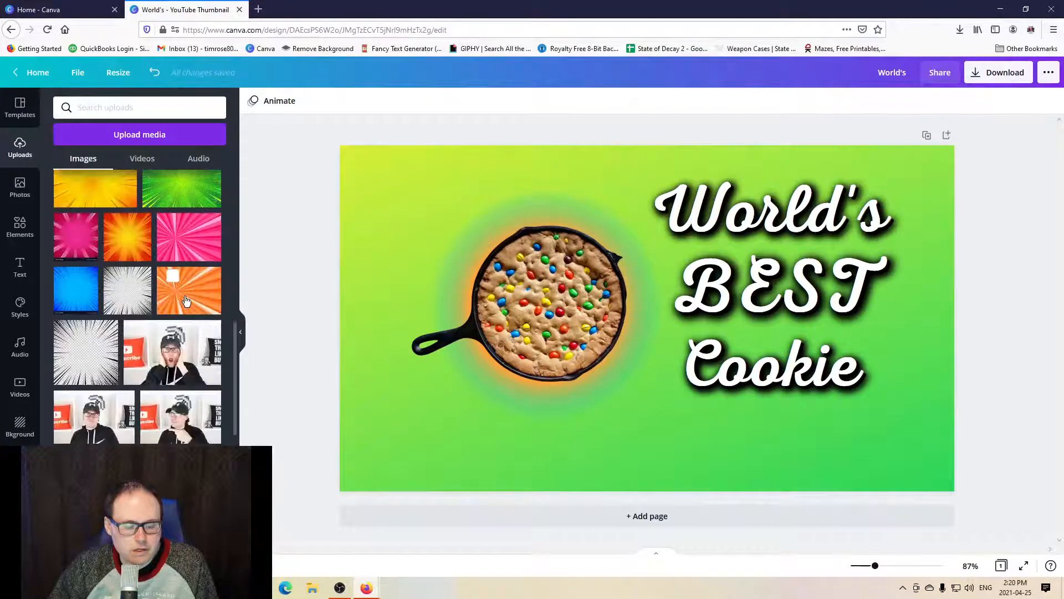
scroll(186, 301, "down", 10)
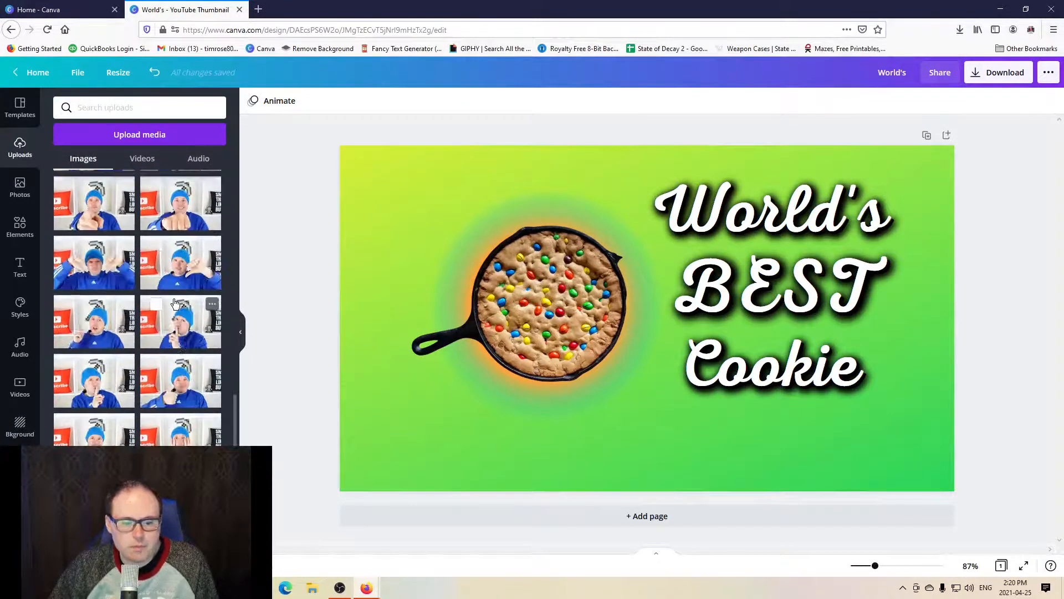
scroll(175, 303, "down", 5)
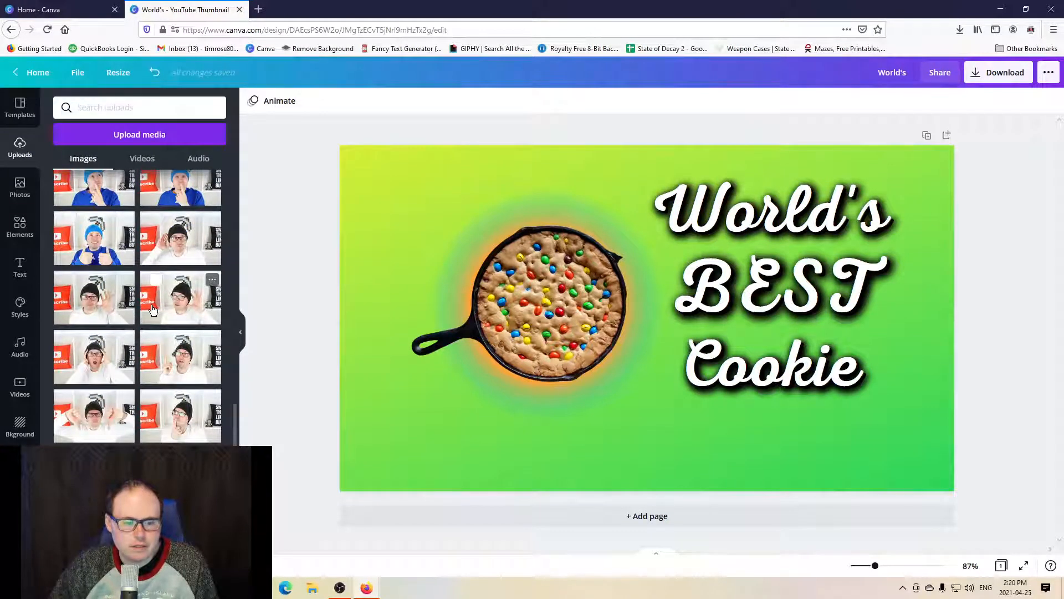
scroll(158, 316, "down", 5)
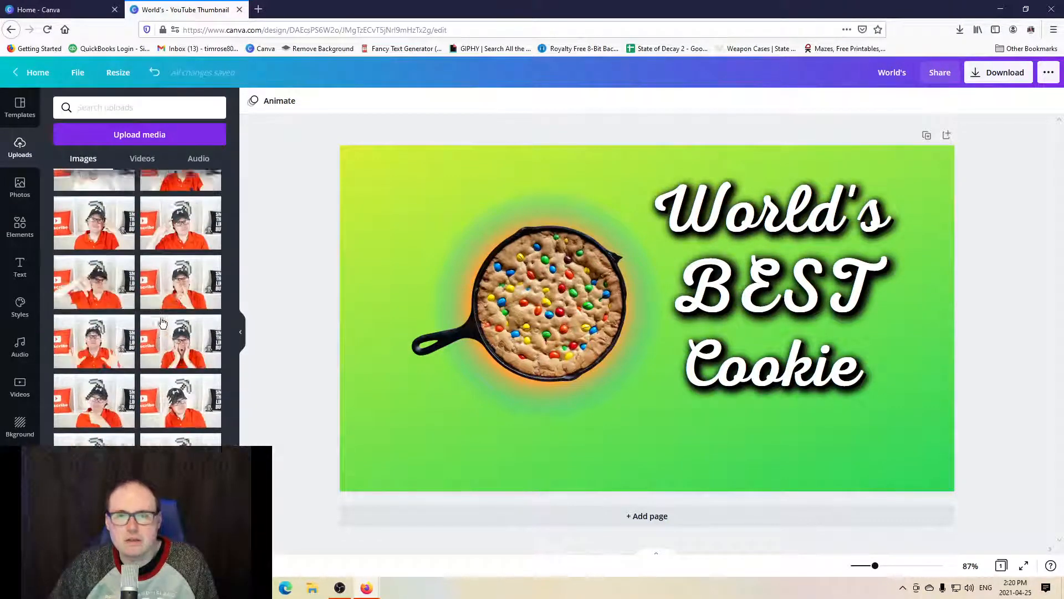
scroll(162, 323, "down", 5)
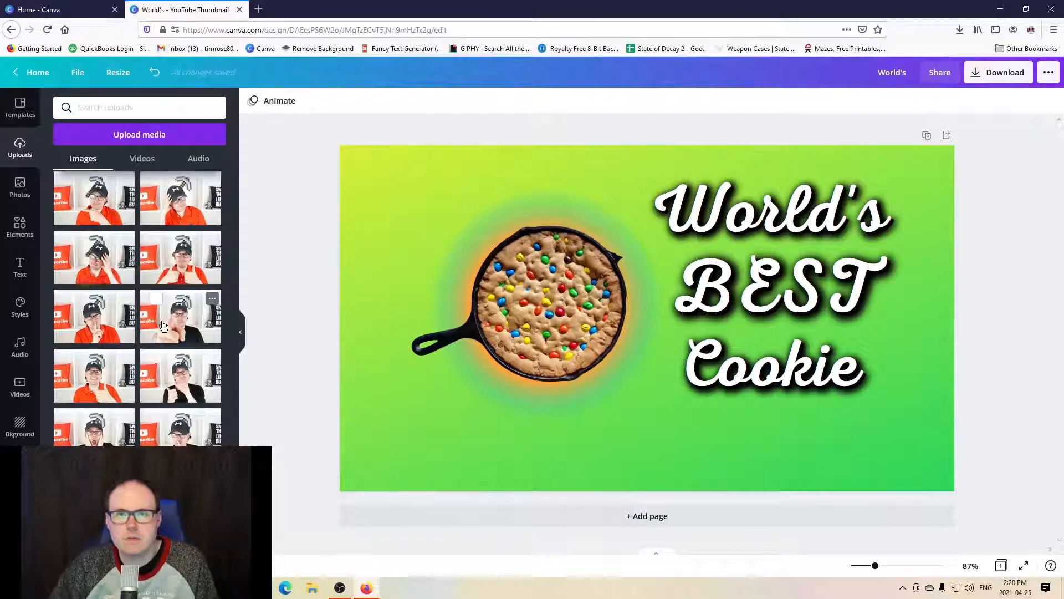
scroll(164, 320, "down", 10)
mouse_move(171, 316)
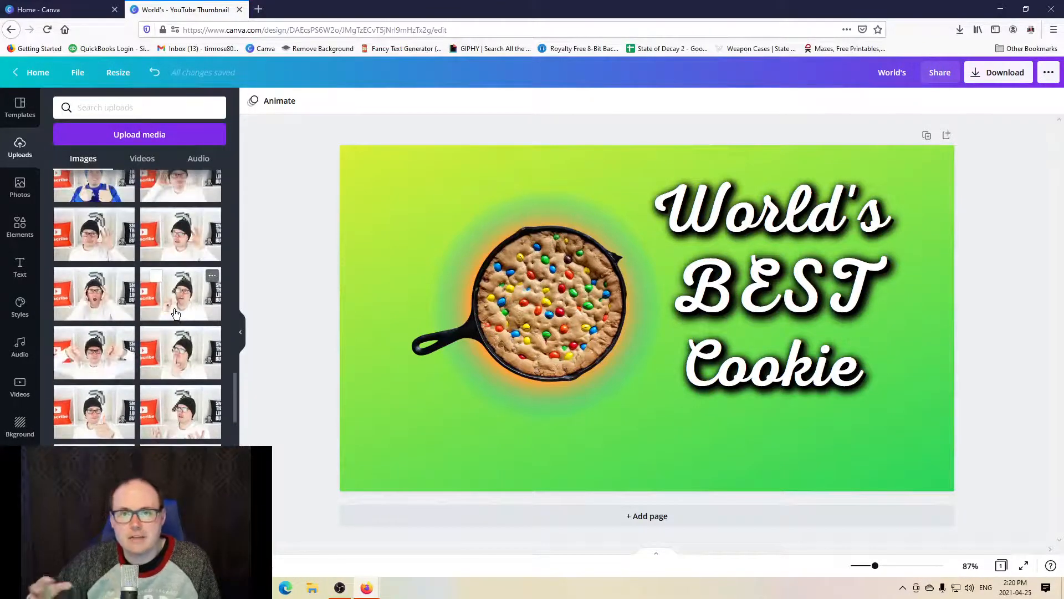
scroll(183, 319, "up", 3)
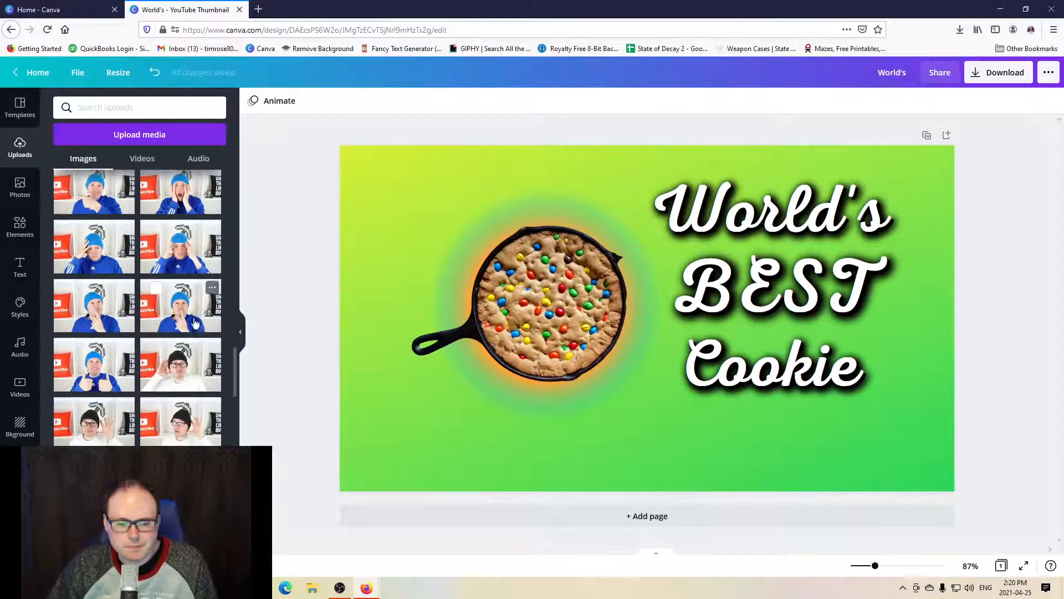
scroll(182, 321, "down", 2)
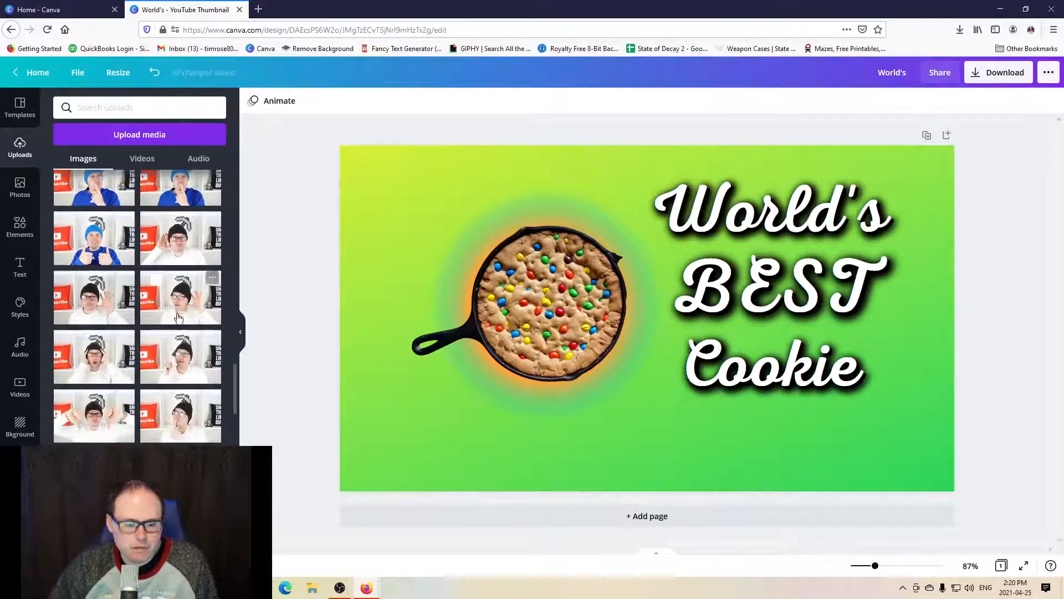
scroll(161, 310, "down", 3)
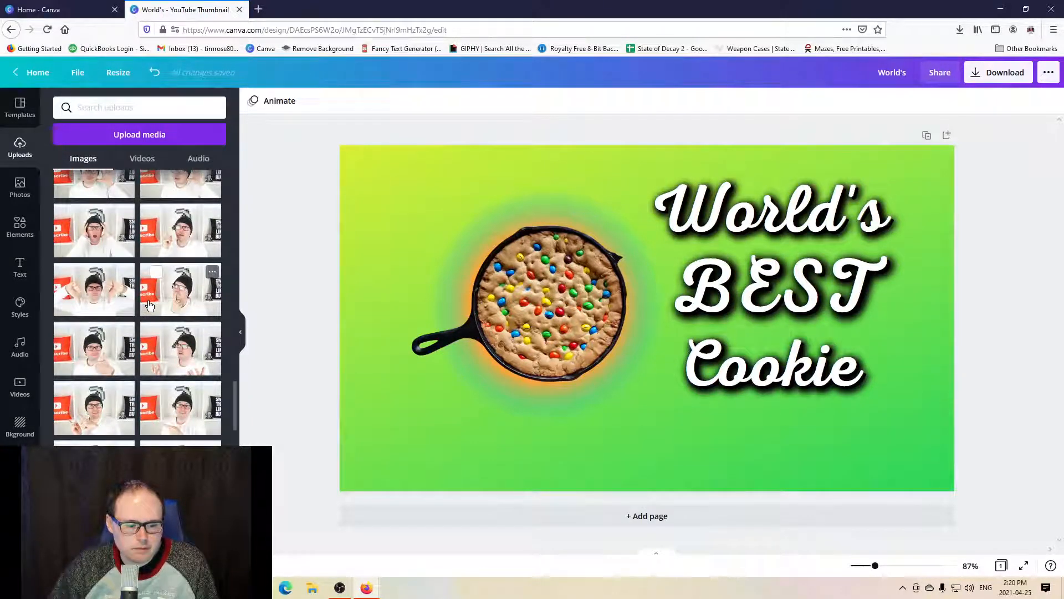
left_click_drag(89, 304, 687, 247)
left_click_drag(983, 302, 867, 294)
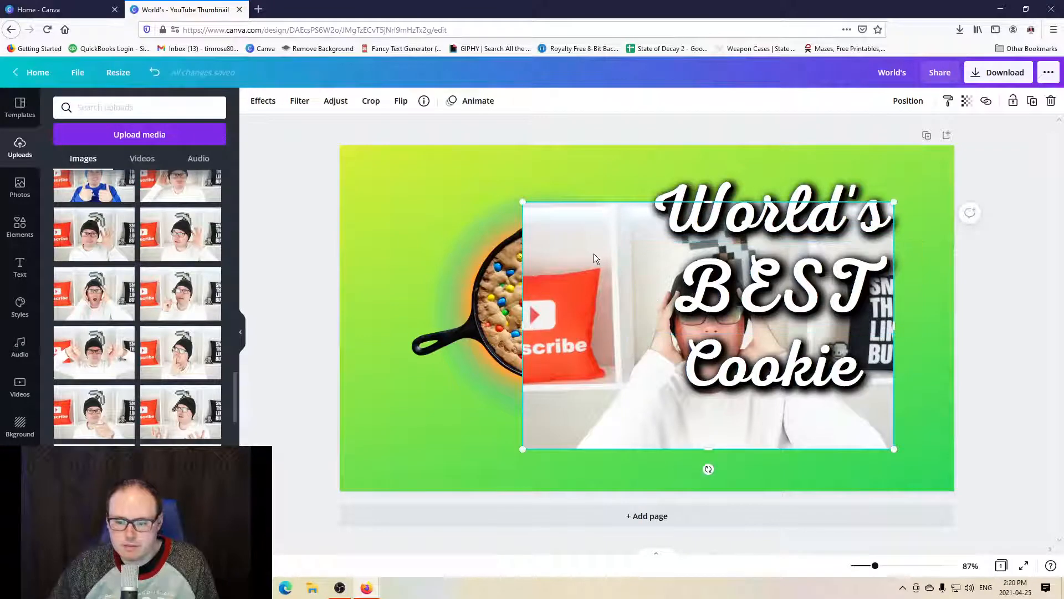
Step: Remove the photo's background, then enlarge the cutout and rest it on the canvas's lower edge over the text
left_click(266, 106)
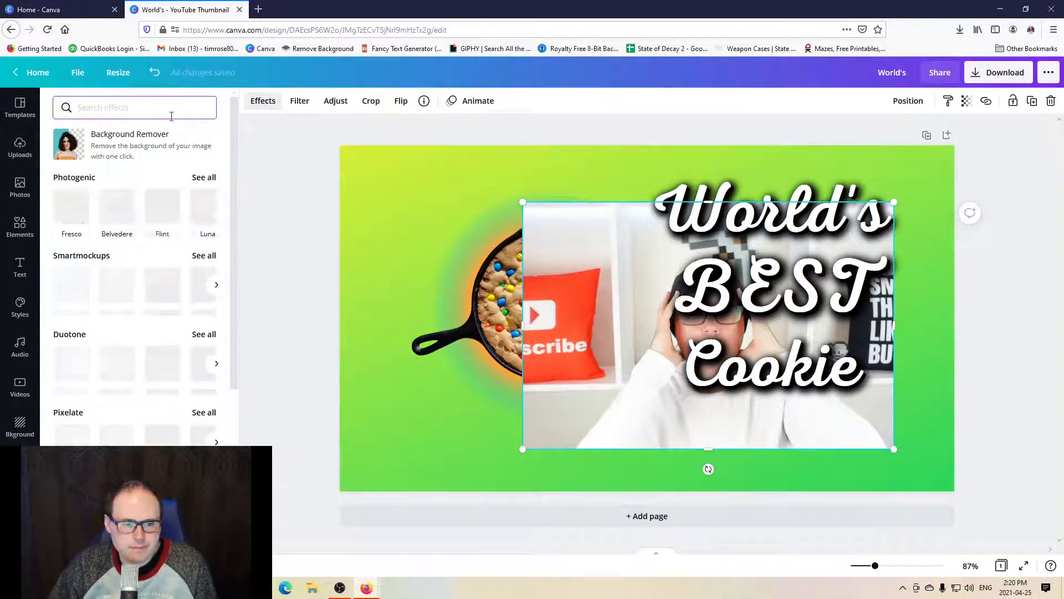
left_click(133, 139)
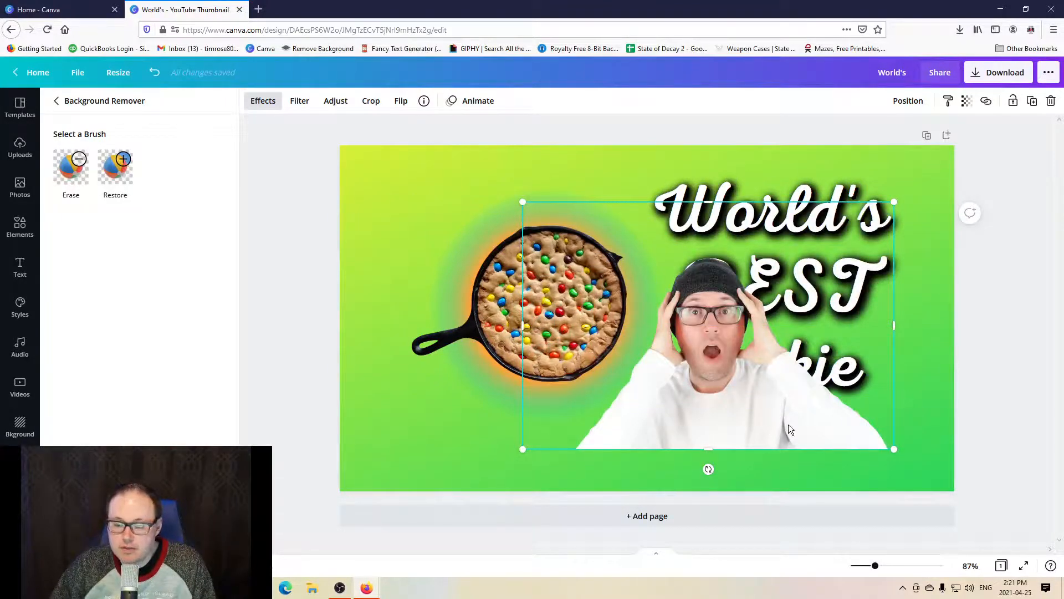
left_click_drag(790, 430, 914, 472)
left_click_drag(836, 250, 855, 158)
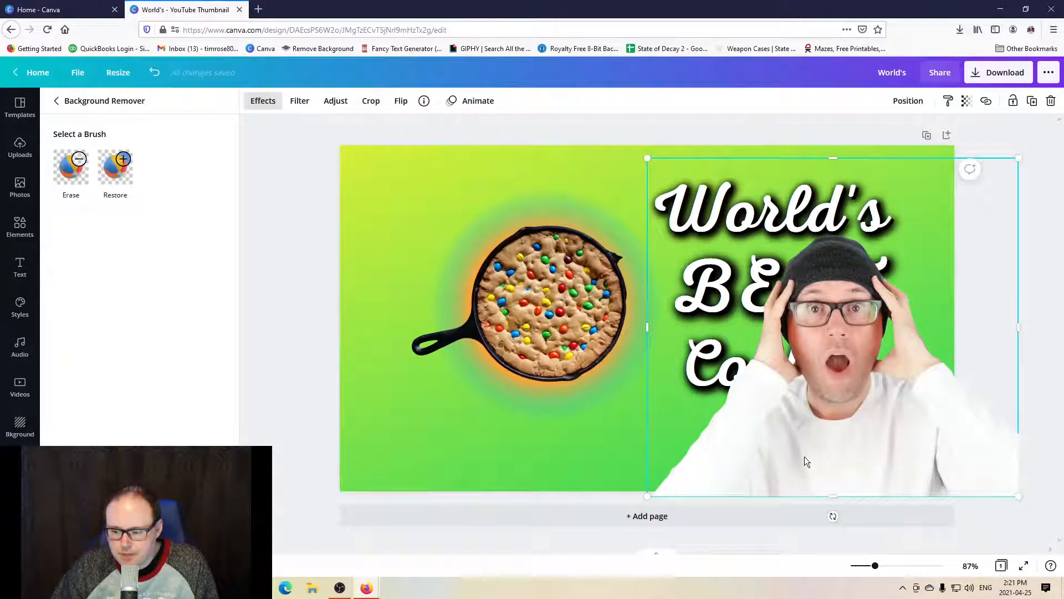
left_click_drag(812, 457, 734, 452)
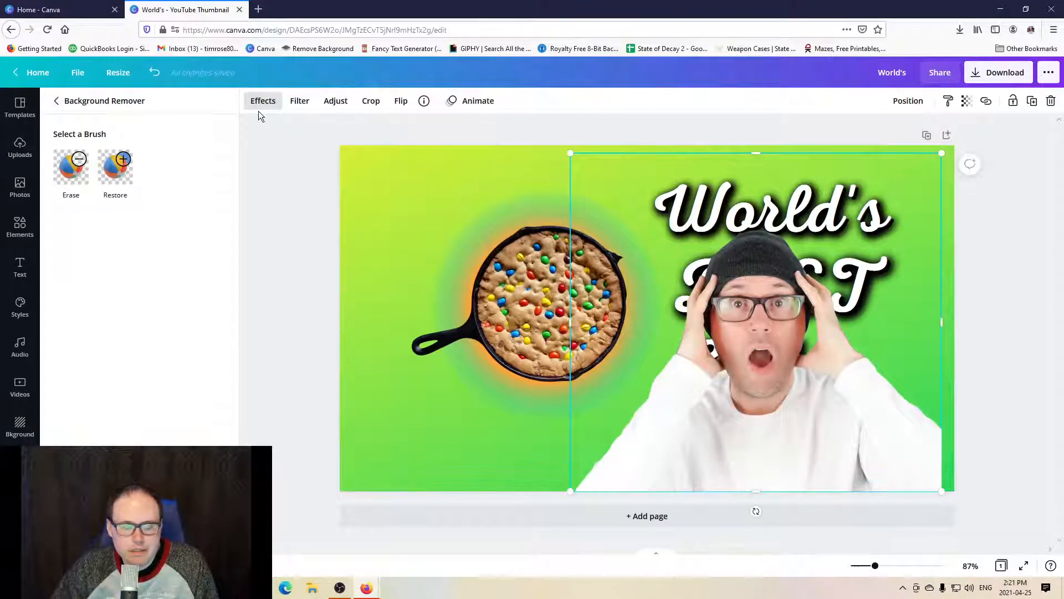
Step: Apply the Amber Duotone effect to the cutout of the man
left_click(336, 102)
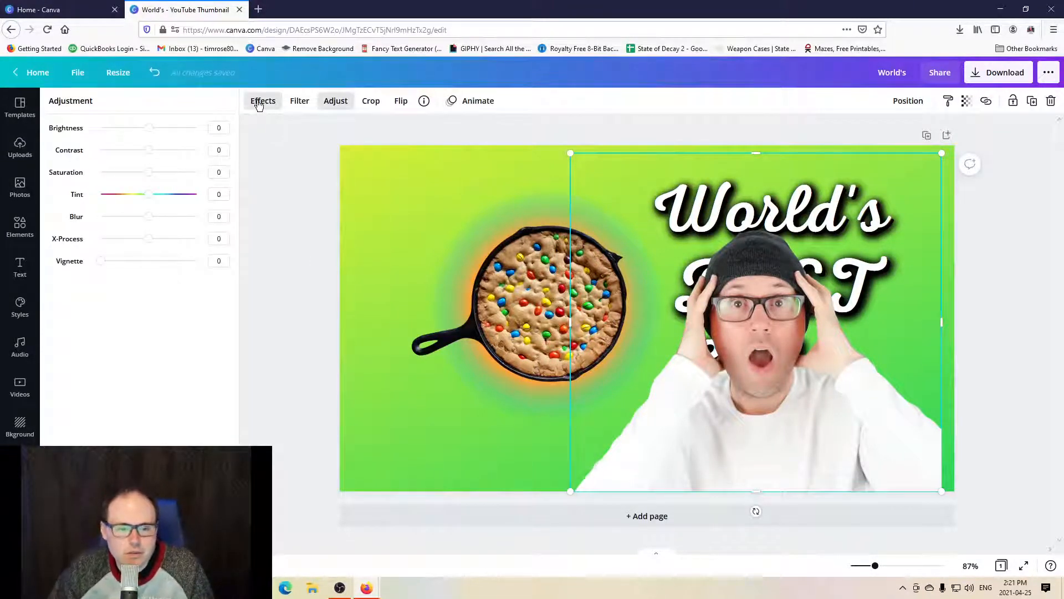
left_click(262, 102)
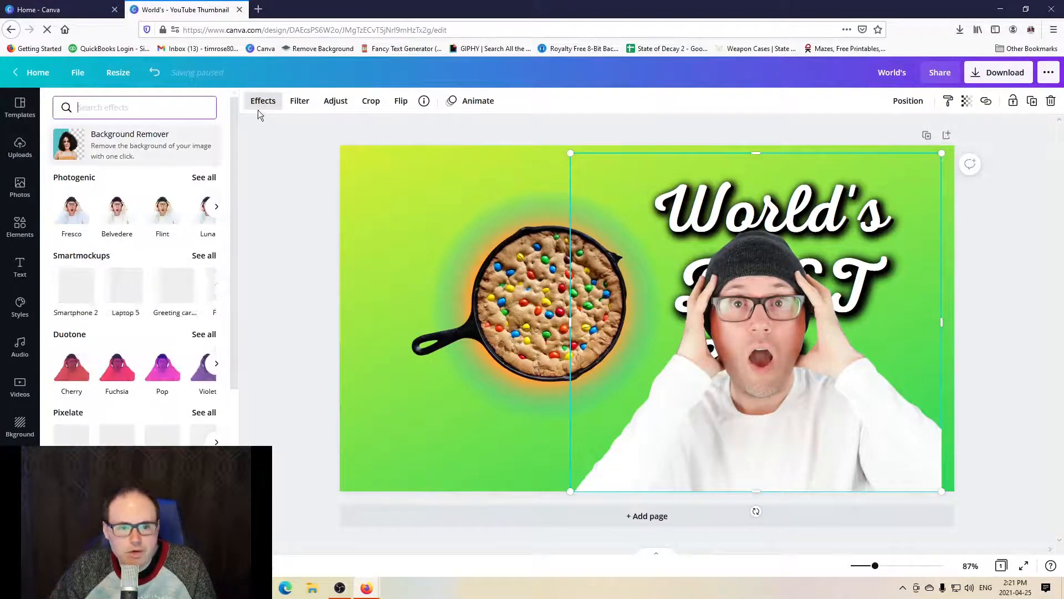
left_click(258, 108)
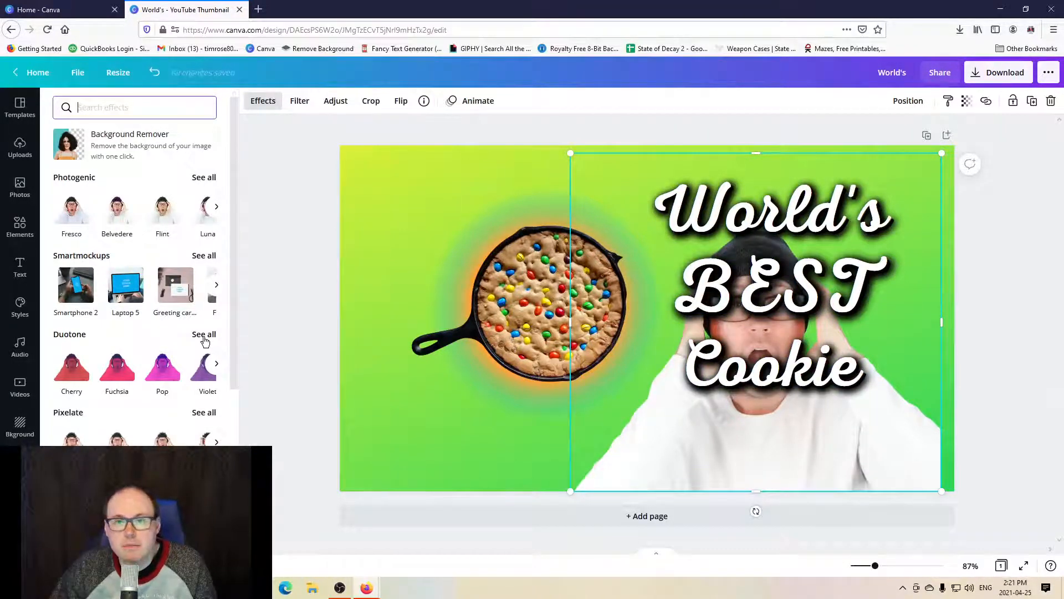
left_click(204, 337)
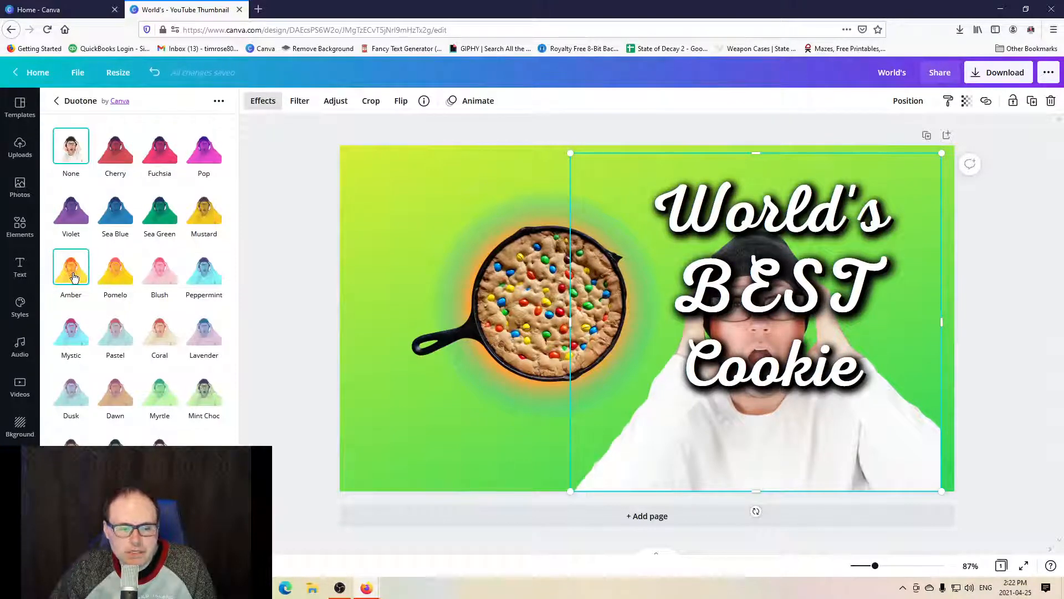
left_click(74, 277)
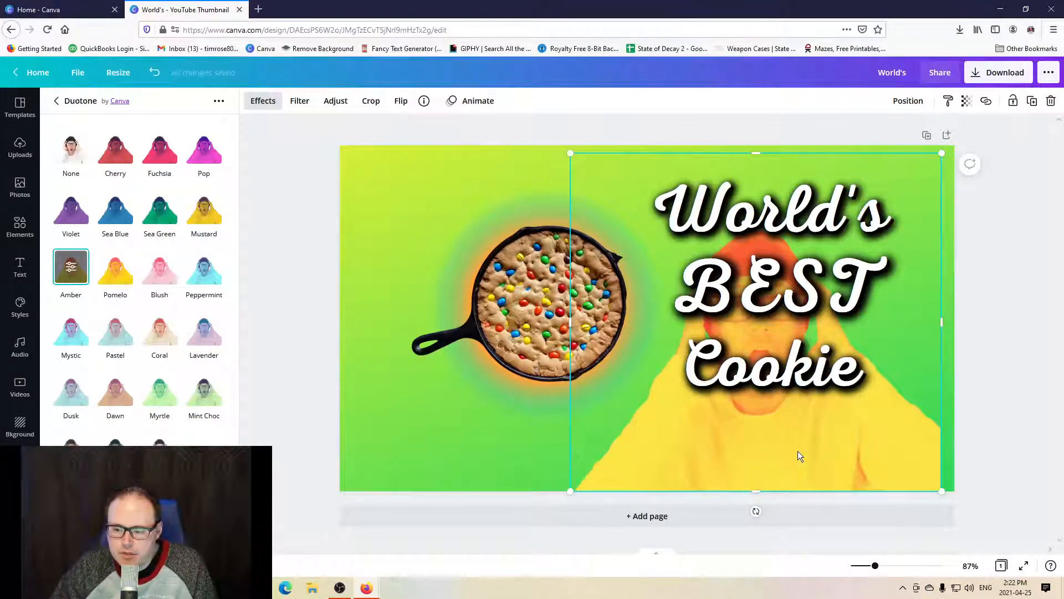
Step: Move the amber cutout left until it covers the skillet cookie
left_click_drag(798, 450, 708, 451)
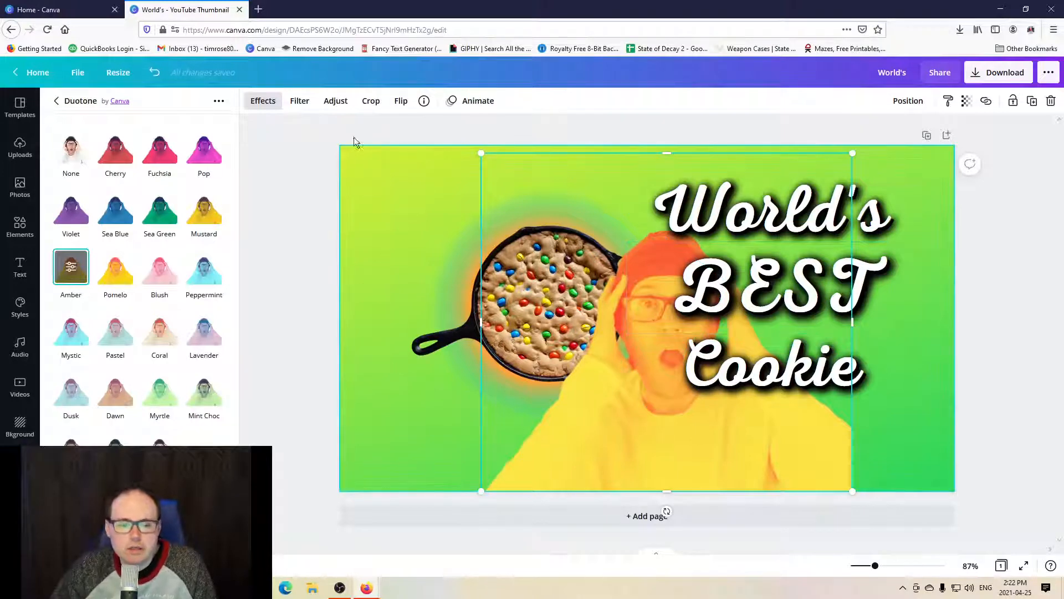
left_click(338, 105)
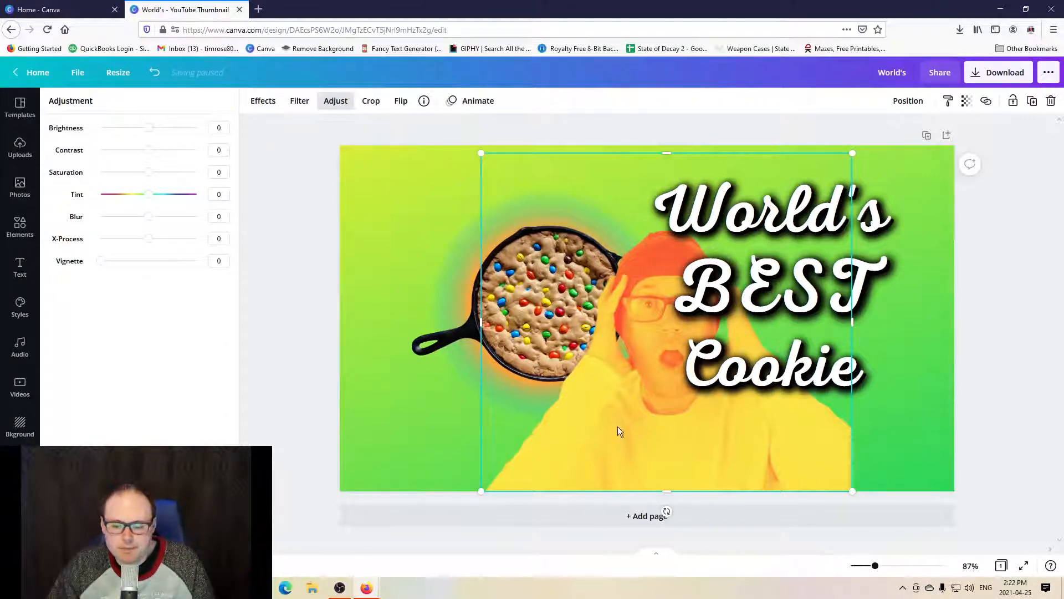
left_click_drag(636, 454, 500, 436)
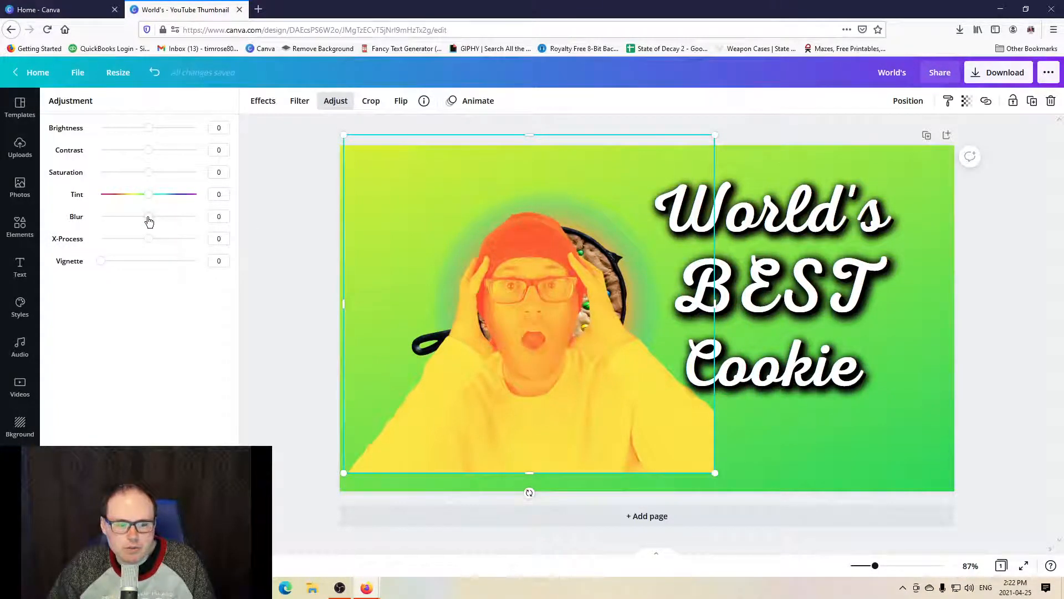
Step: Set the amber cutout's blur and contrast to 100, returning brightness to 0 after trying it at 100
left_click_drag(149, 221, 219, 229)
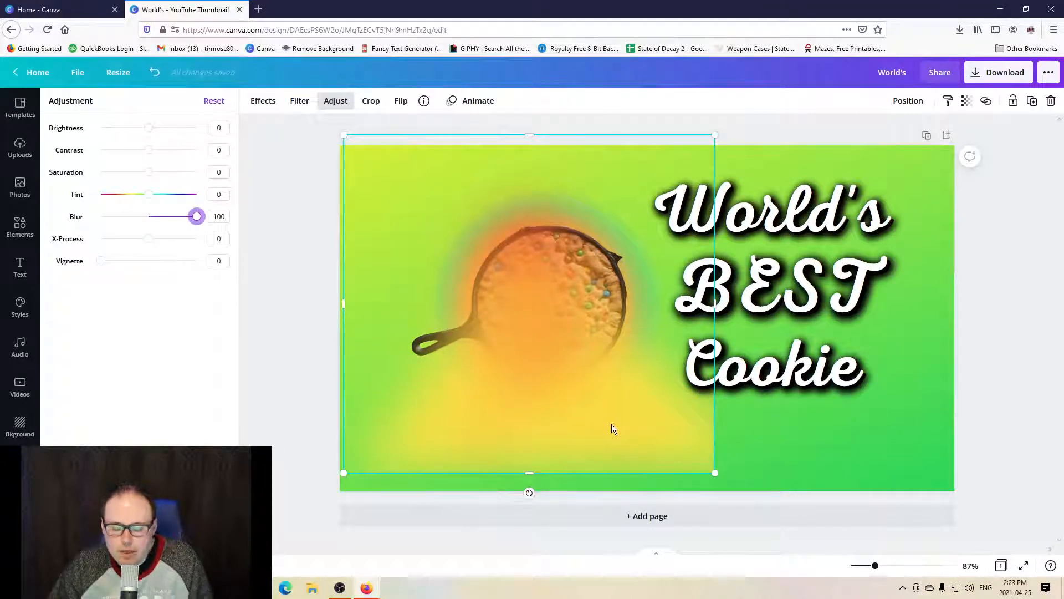
mouse_move(612, 428)
left_mouse_down()
mouse_move(694, 449)
mouse_move(757, 437)
mouse_move(764, 409)
mouse_move(632, 435)
mouse_move(475, 340)
mouse_move(465, 377)
mouse_move(511, 404)
mouse_move(879, 459)
mouse_move(666, 414)
mouse_move(605, 416)
left_mouse_up()
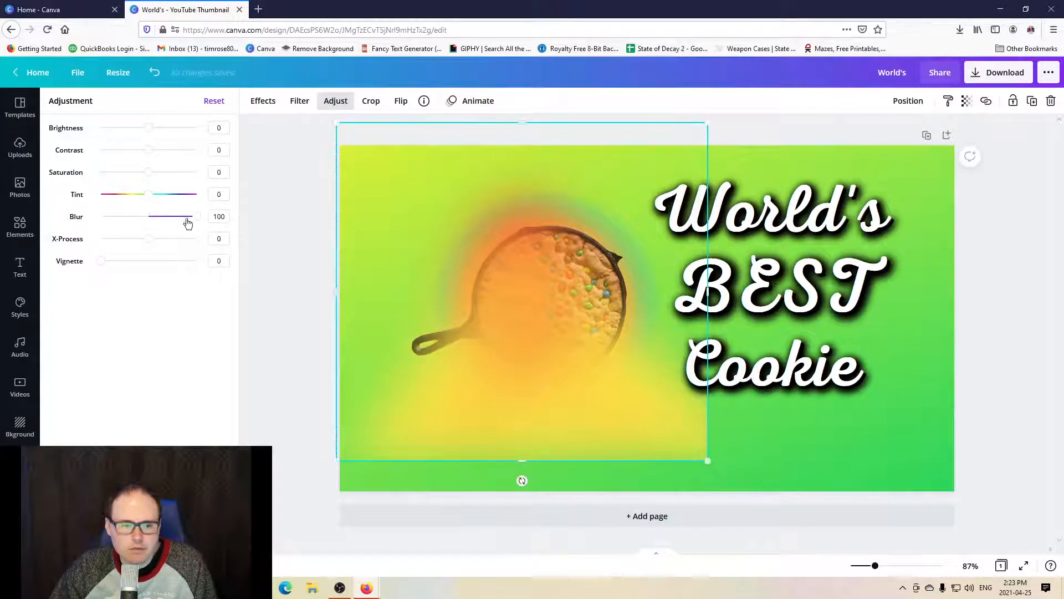
left_click(203, 132)
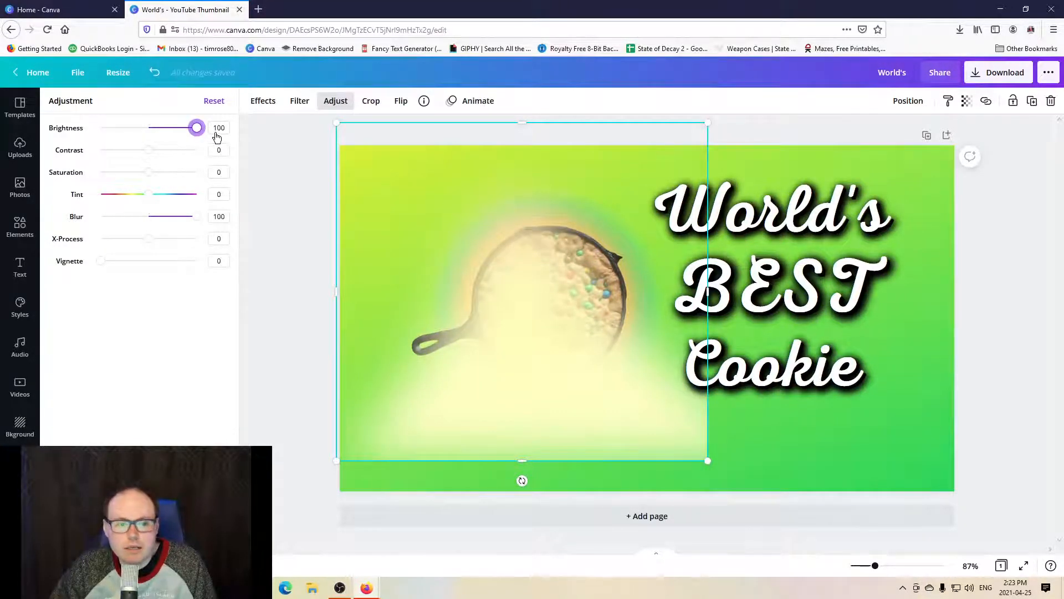
left_click_drag(197, 128, 219, 160)
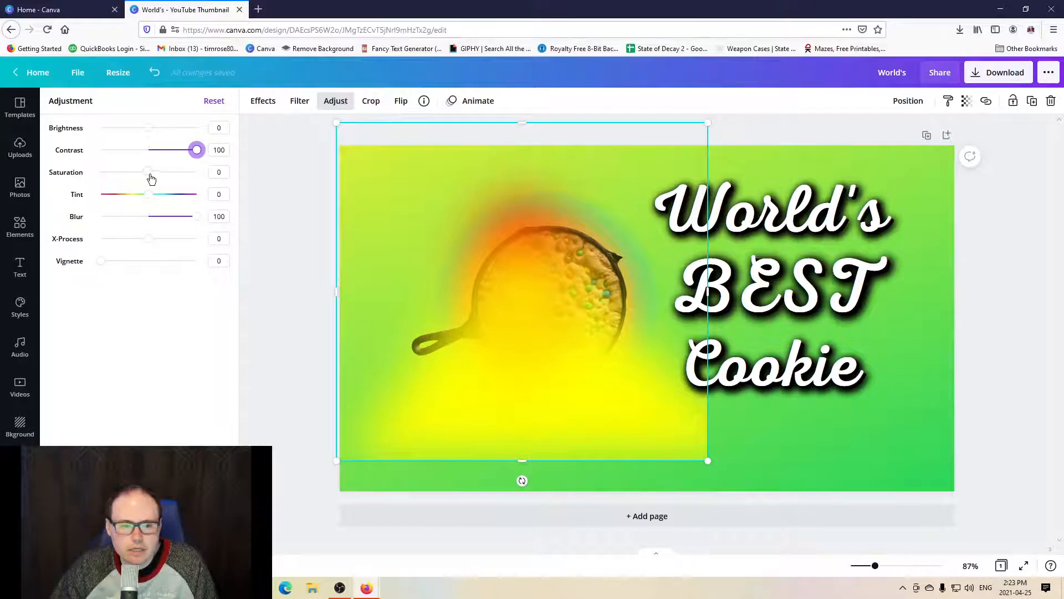
Step: Set the blurred amber cutout's saturation to 31 and tint to -94, and move it behind the "World's BEST Cookie" text
left_click_drag(148, 173, 106, 198)
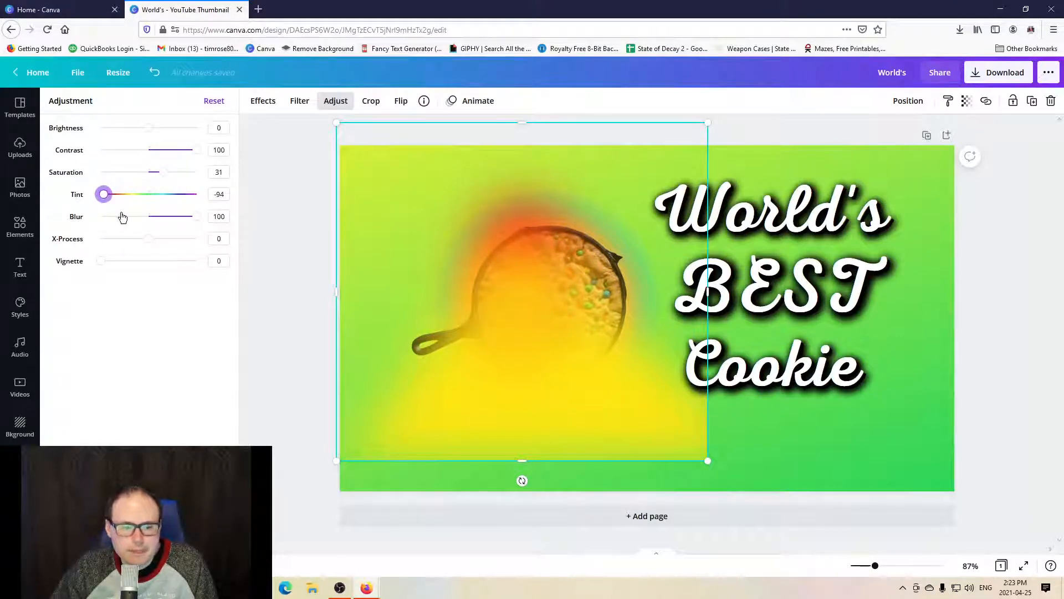
left_click_drag(397, 207, 648, 233)
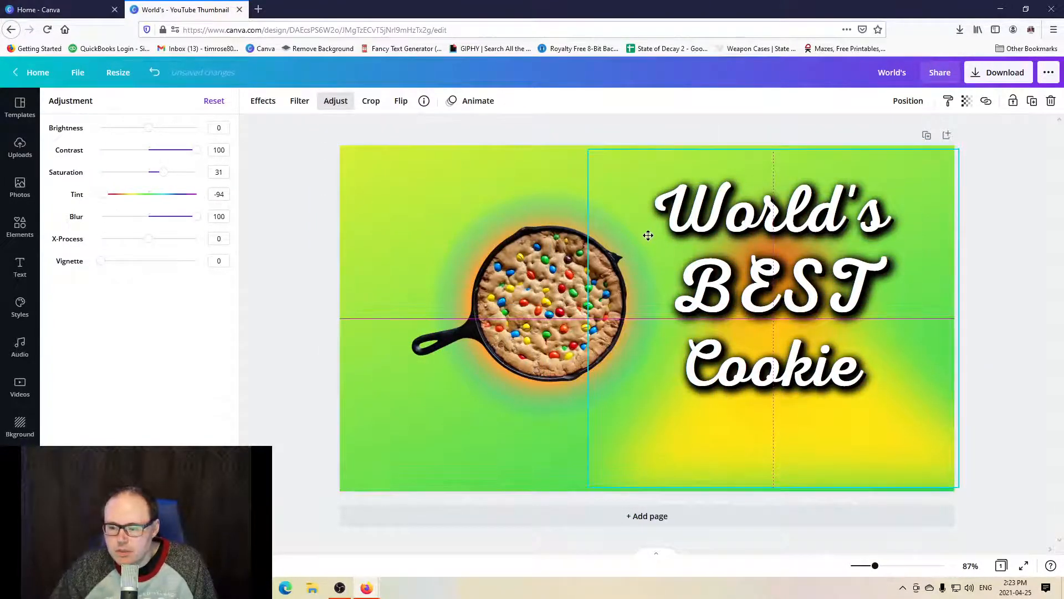
Step: Move the glow back to the skillet cookie and try it one layer forward before sending it backward again
left_click(910, 103)
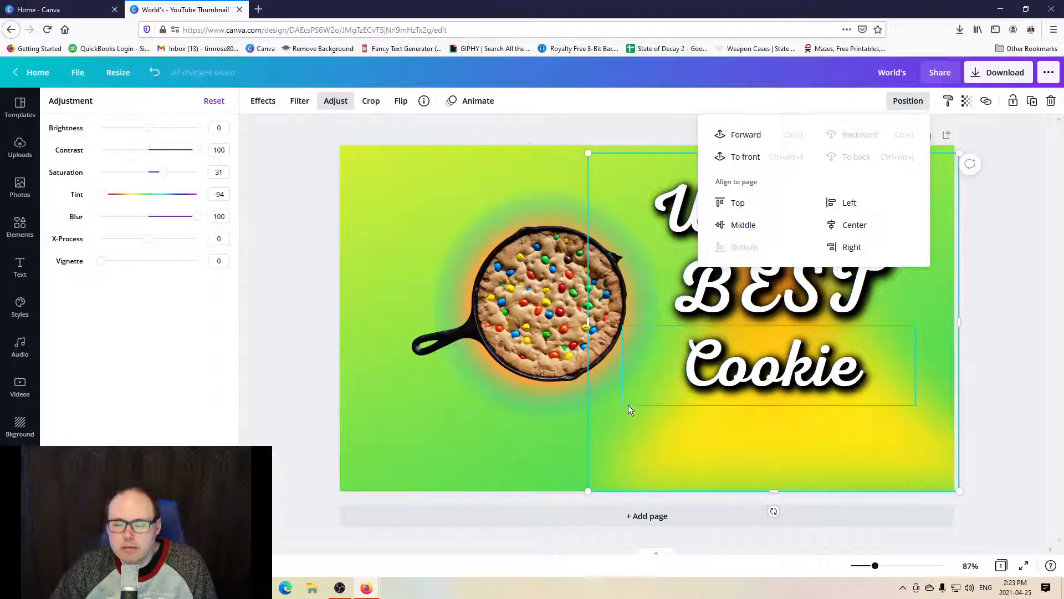
left_click_drag(769, 460, 551, 425)
left_click(904, 105)
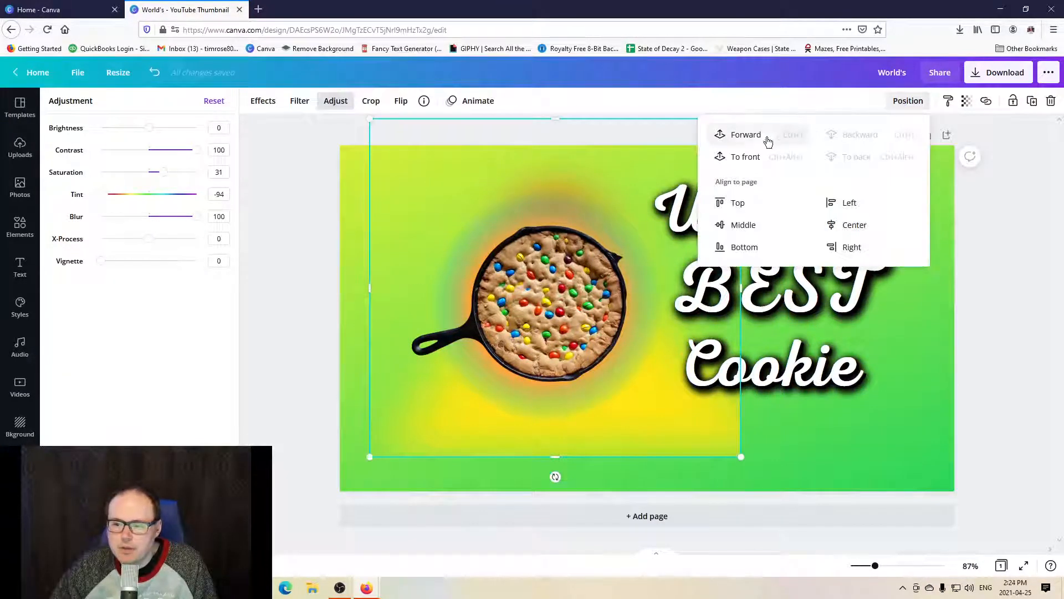
left_click(755, 139)
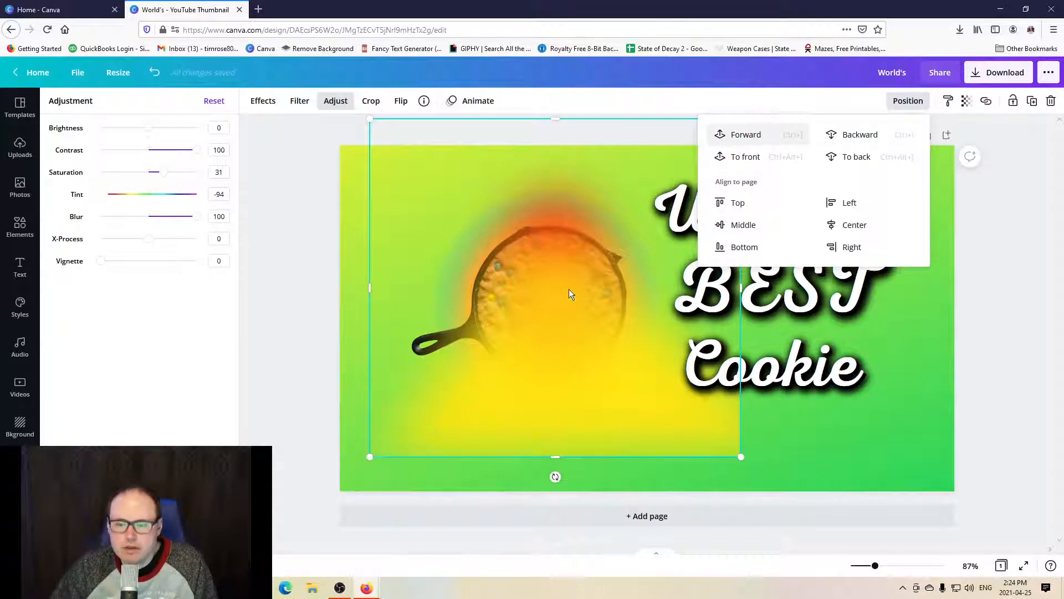
left_click(851, 137)
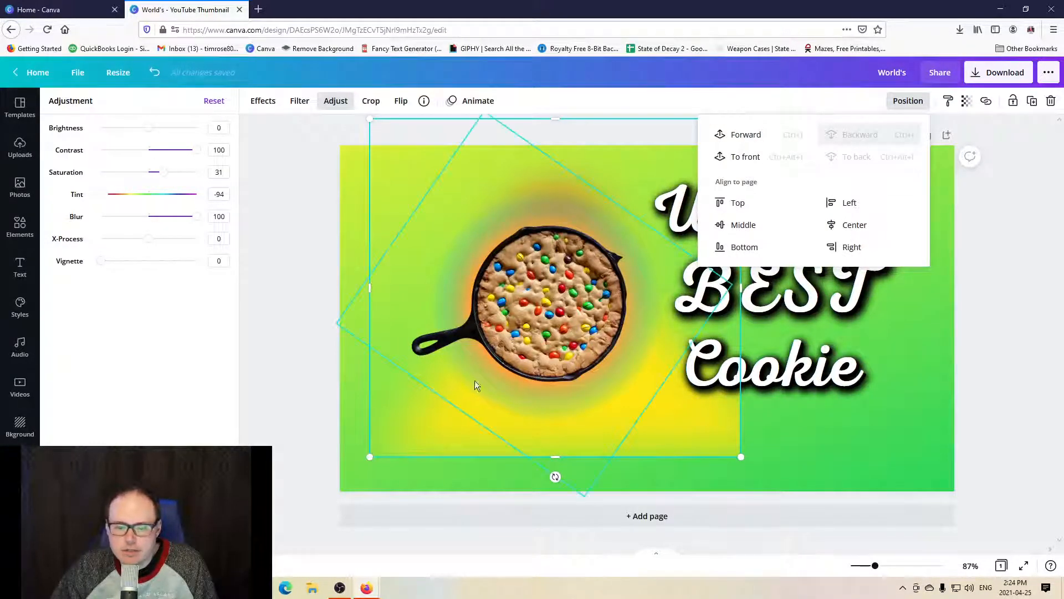
Step: Widen the blurred glow and shift it partly past the canvas's right edge, keeping it behind the text
left_click_drag(414, 430, 552, 458)
left_click_drag(504, 310, 414, 327)
left_click_drag(680, 456, 948, 463)
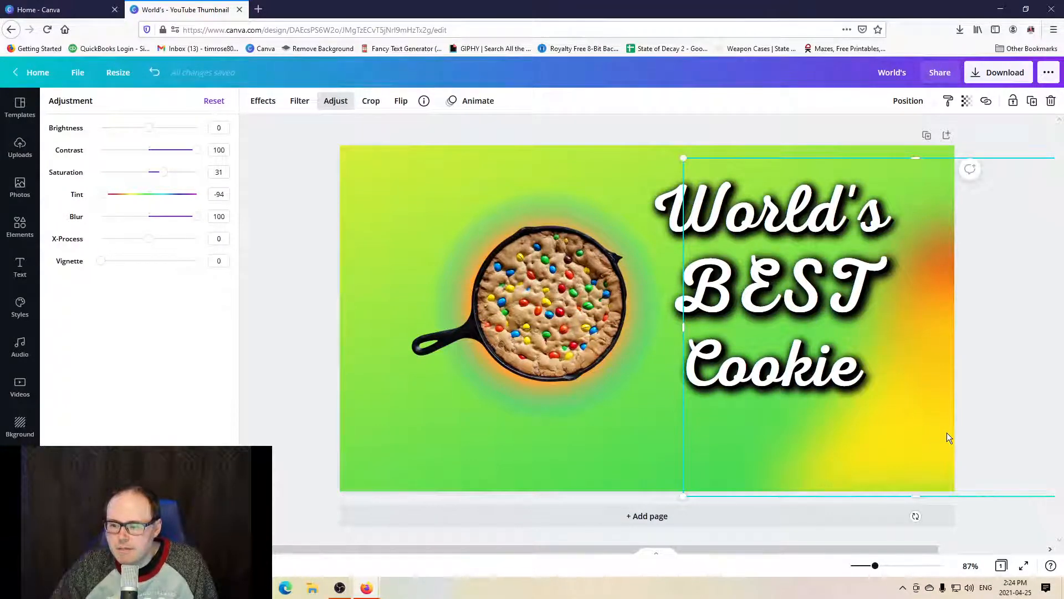
left_click_drag(947, 426, 726, 385)
mouse_move(695, 475)
left_mouse_down()
mouse_move(664, 464)
mouse_move(748, 471)
mouse_move(698, 478)
mouse_move(593, 428)
mouse_move(686, 461)
mouse_move(713, 444)
mouse_move(704, 481)
left_mouse_up()
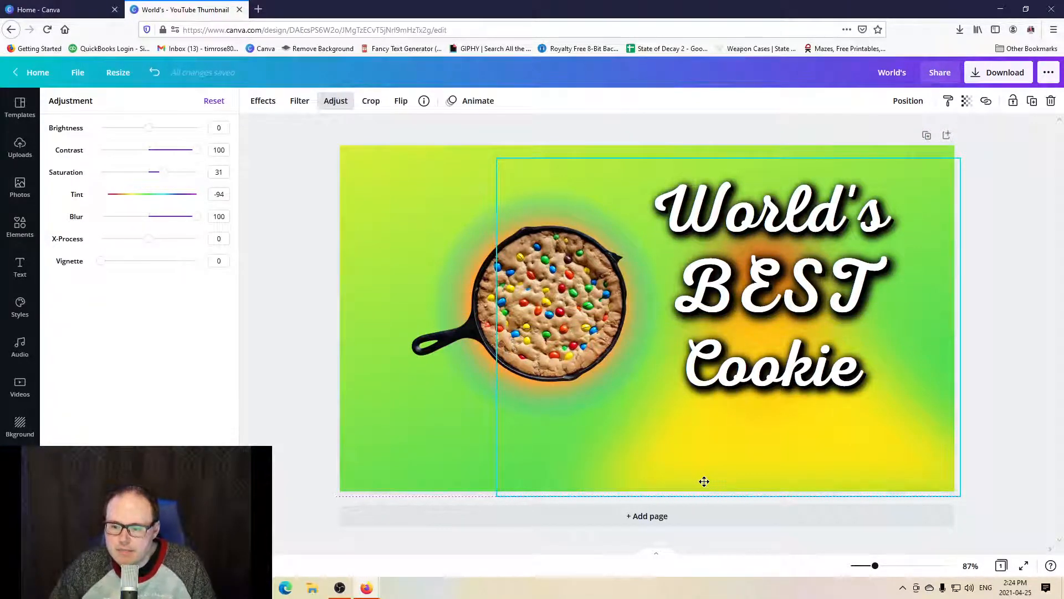
left_click_drag(704, 481, 613, 480)
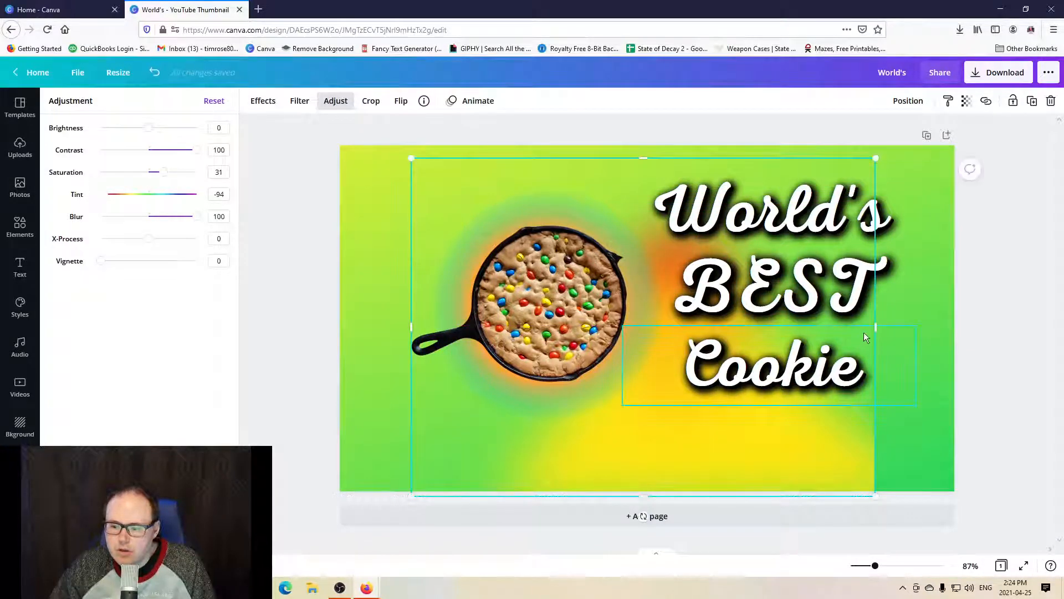
left_click_drag(876, 327, 970, 327)
left_click_drag(676, 470, 910, 471)
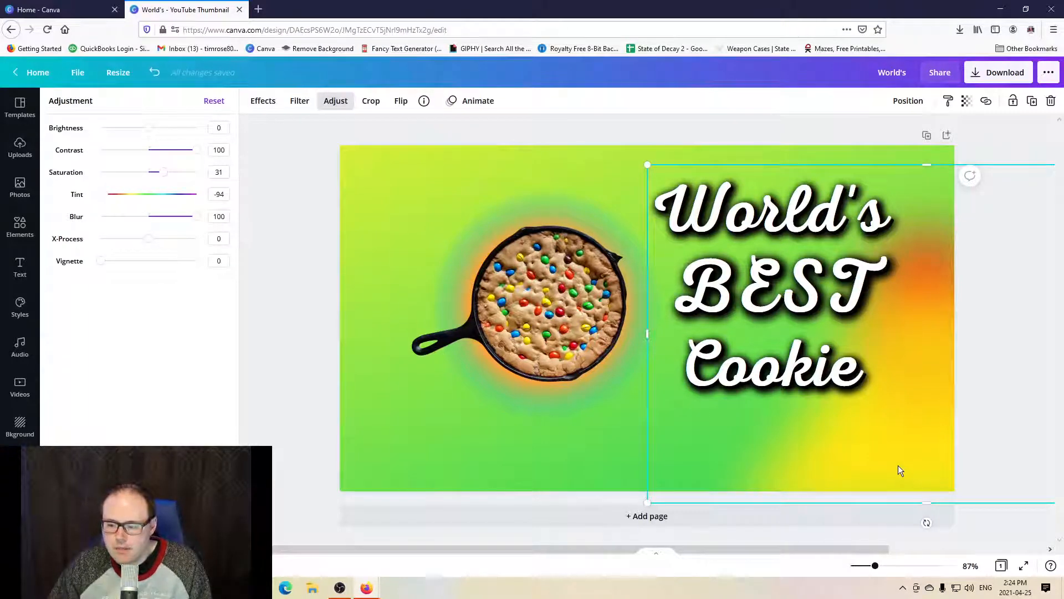
Step: Duplicate the glow, place the copy beneath the title text and send it backward behind all three words
key("ctrl+d")
left_click_drag(906, 436, 728, 497)
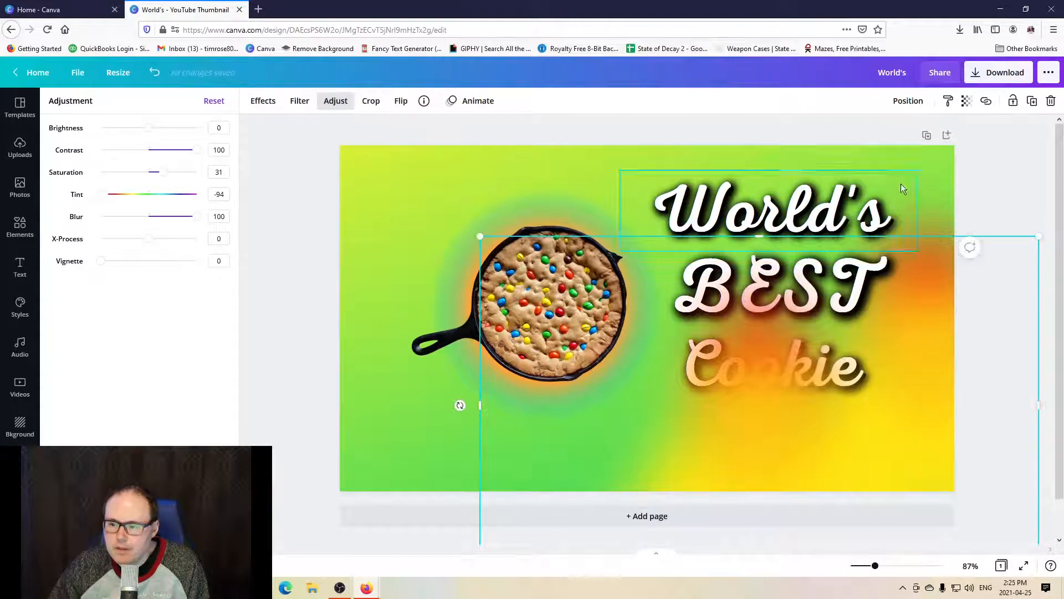
left_click(907, 101)
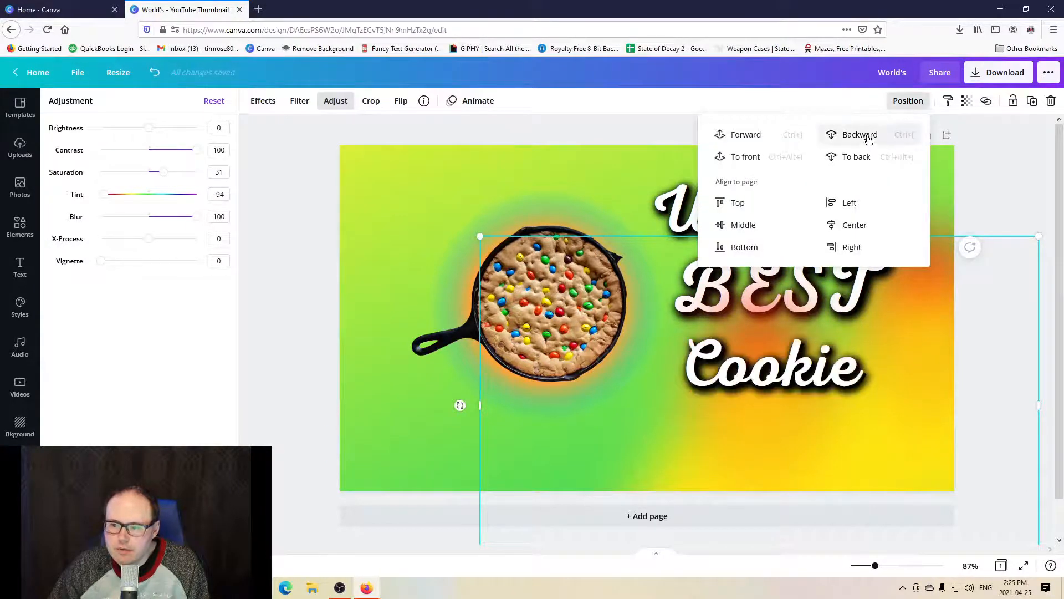
left_click(868, 138)
left_click(869, 138)
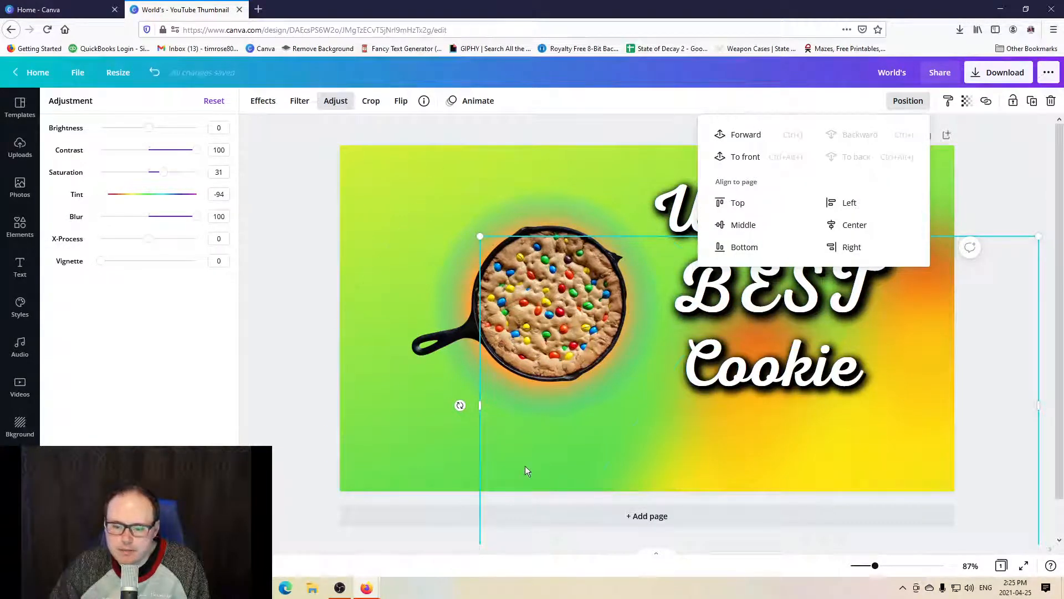
Step: Move the copied yellow glow left until it sits behind and below the skillet cookie
left_click_drag(511, 476, 140, 402)
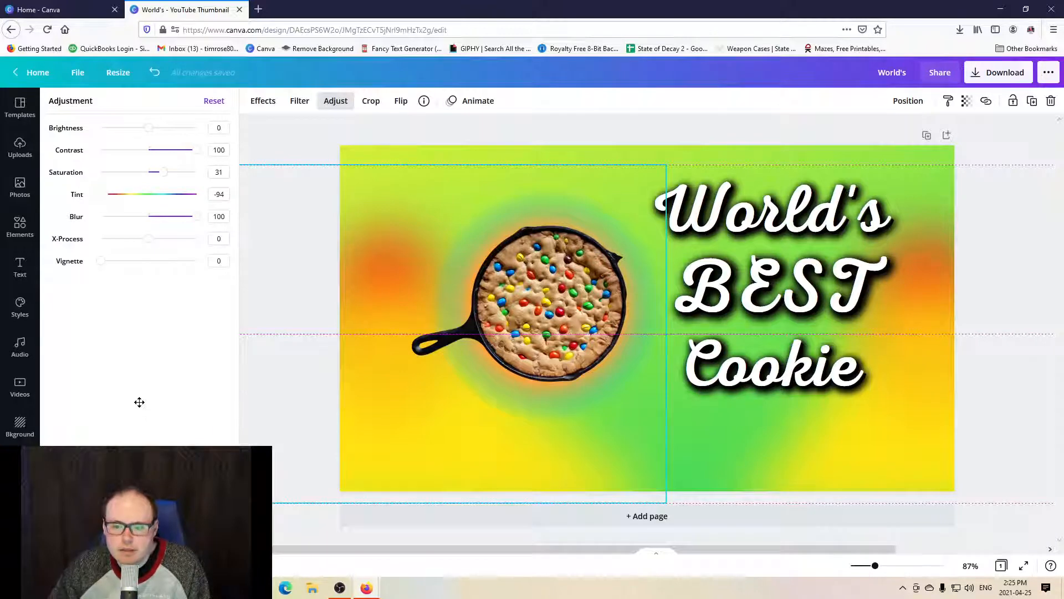
mouse_move(291, 431)
left_mouse_down()
mouse_move(318, 404)
mouse_move(294, 414)
left_mouse_up()
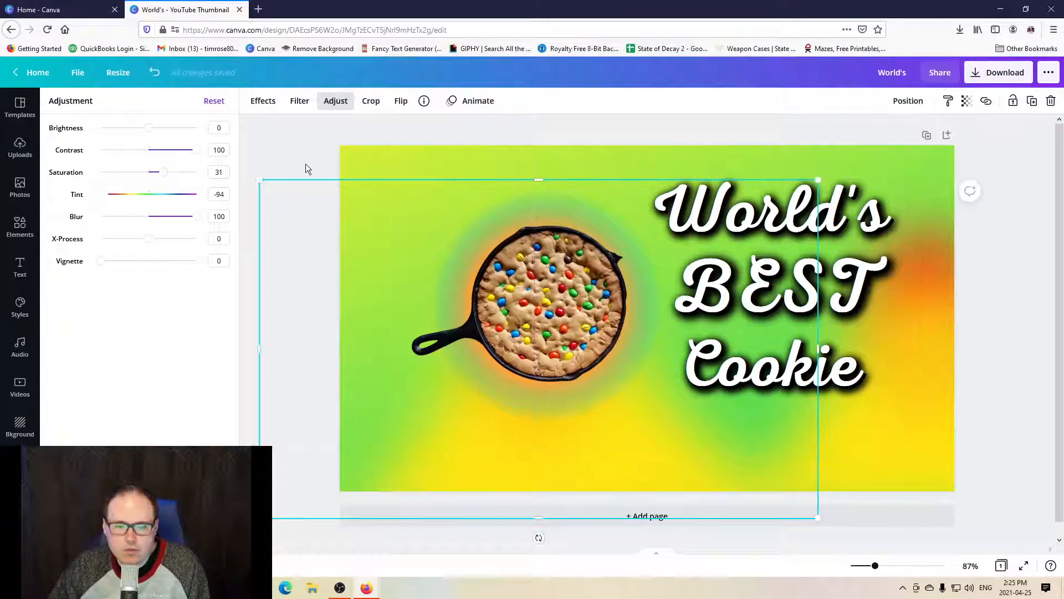
left_click(305, 164)
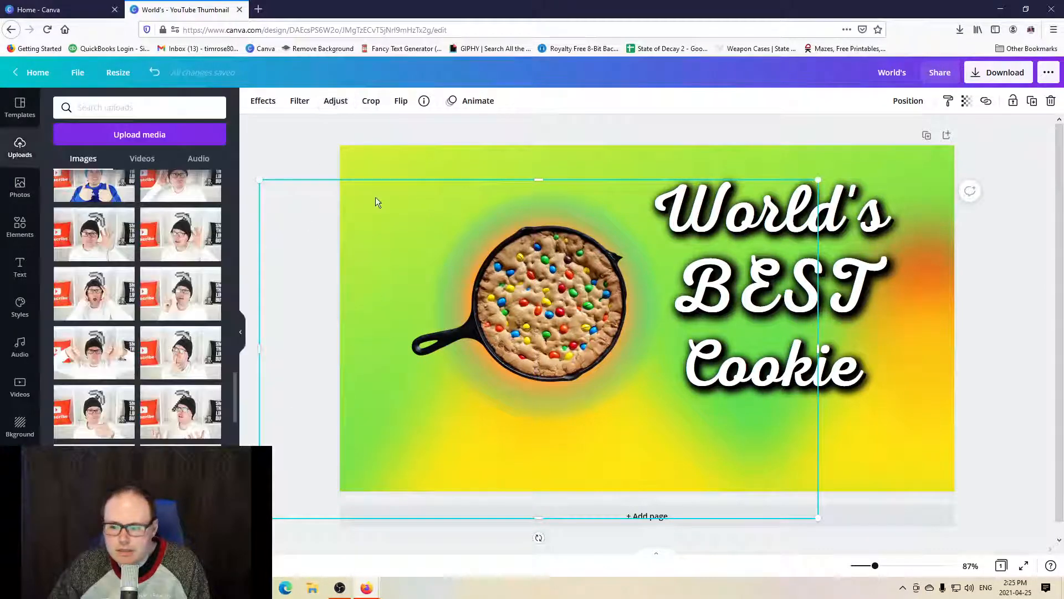
left_click(1016, 158)
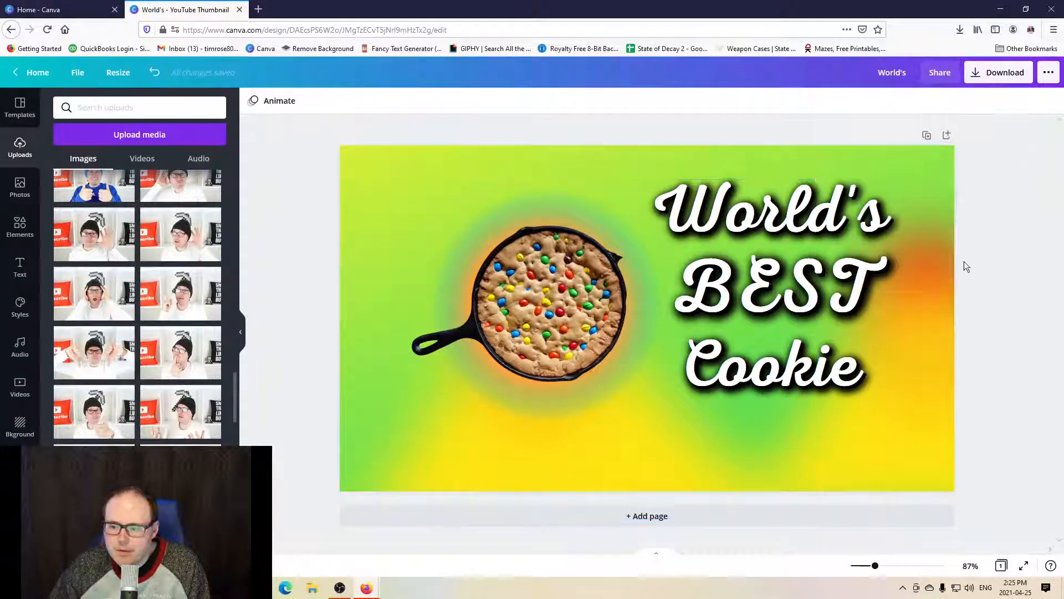
Step: Set the saturation of the glow at the canvas's right edge to 3 and its contrast to 0
left_click(930, 278)
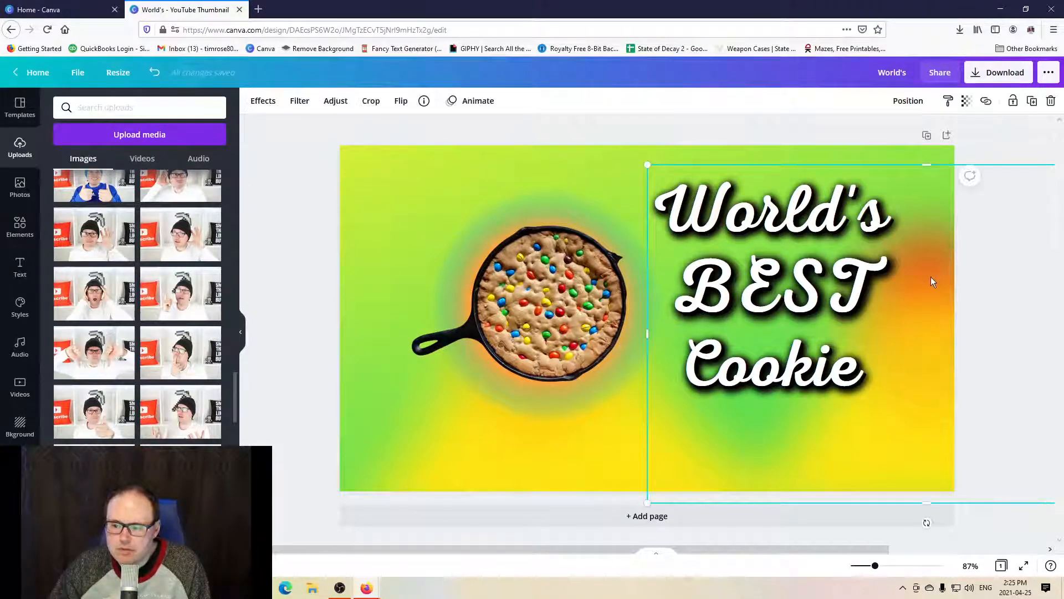
left_click(335, 103)
left_click_drag(162, 175, 151, 155)
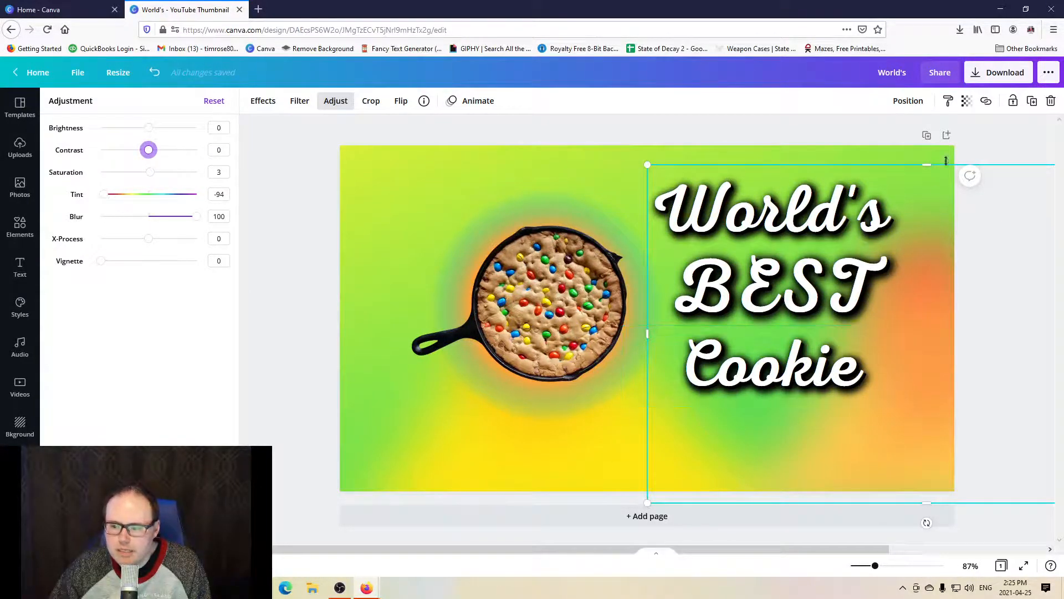
left_click(829, 131)
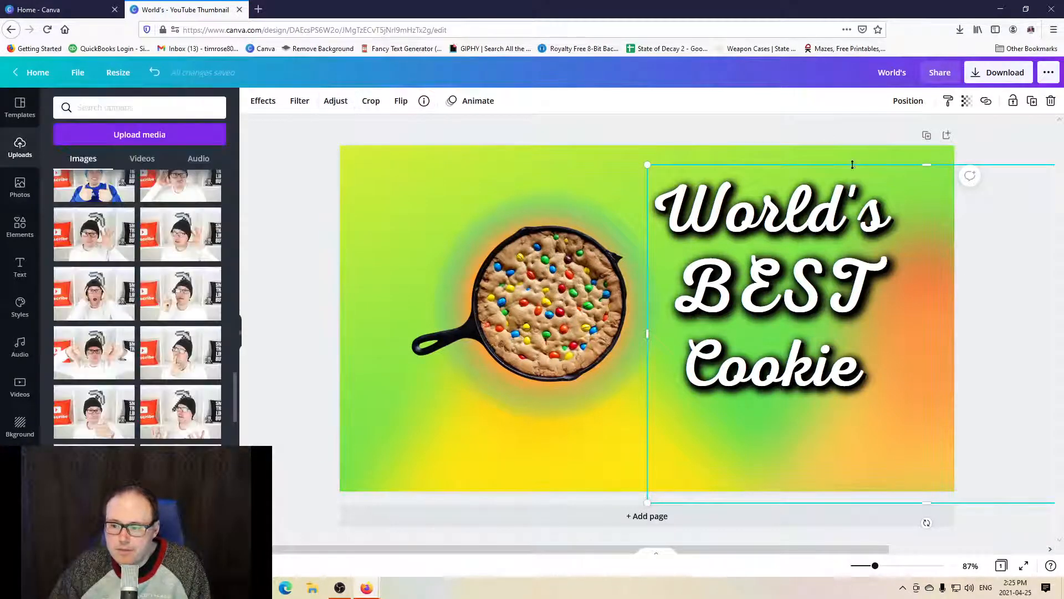
left_click(995, 256)
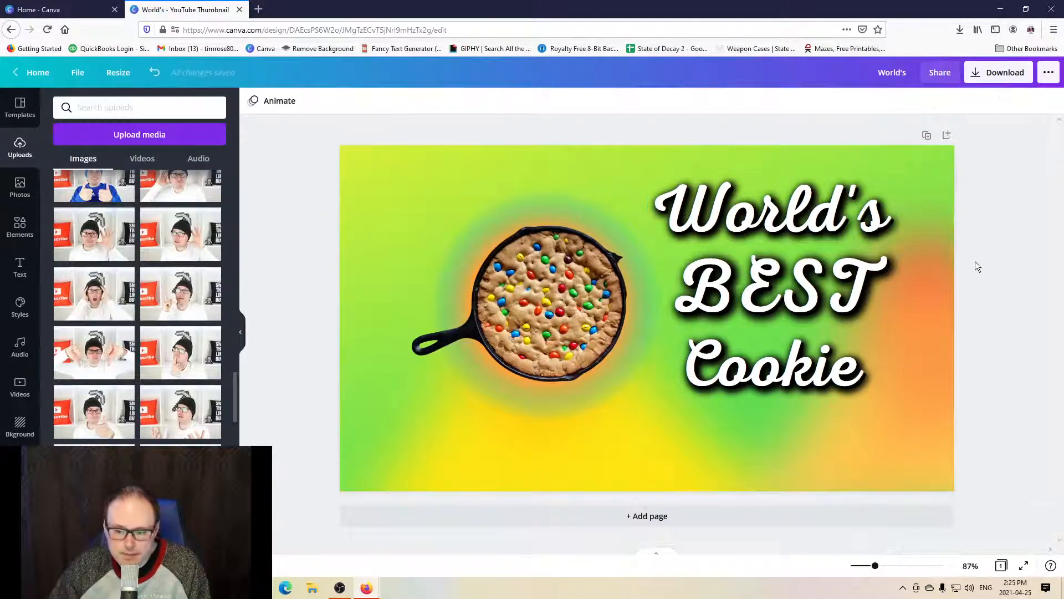
Step: Duplicate the softened orange glow onto the canvas's left edge, send the copy behind the skillet, and nudge the yellow glow
left_click(934, 308)
left_click_drag(935, 319, 402, 326)
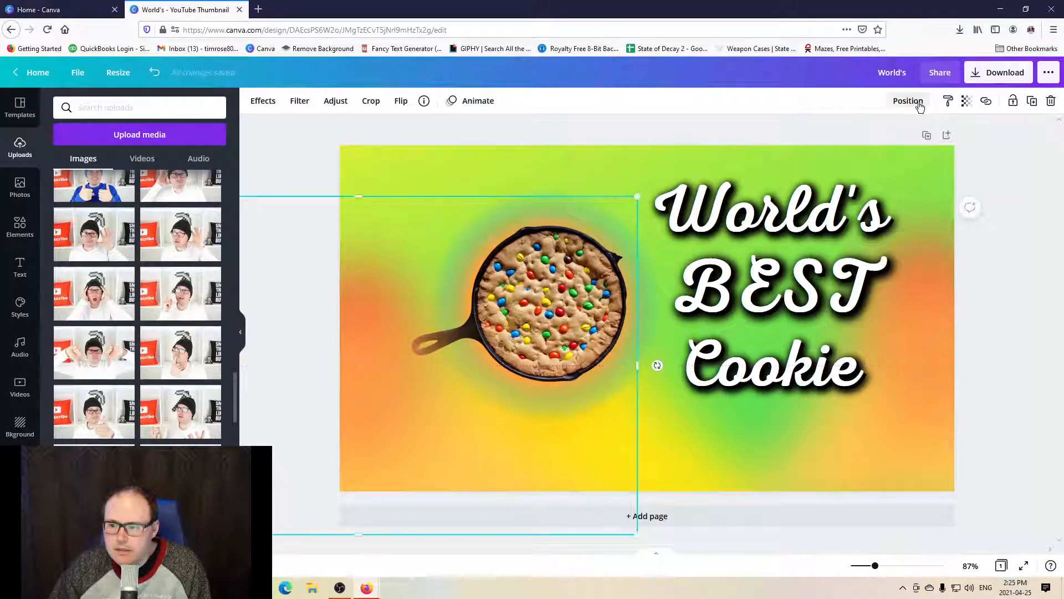
left_click(908, 100)
left_click(872, 138)
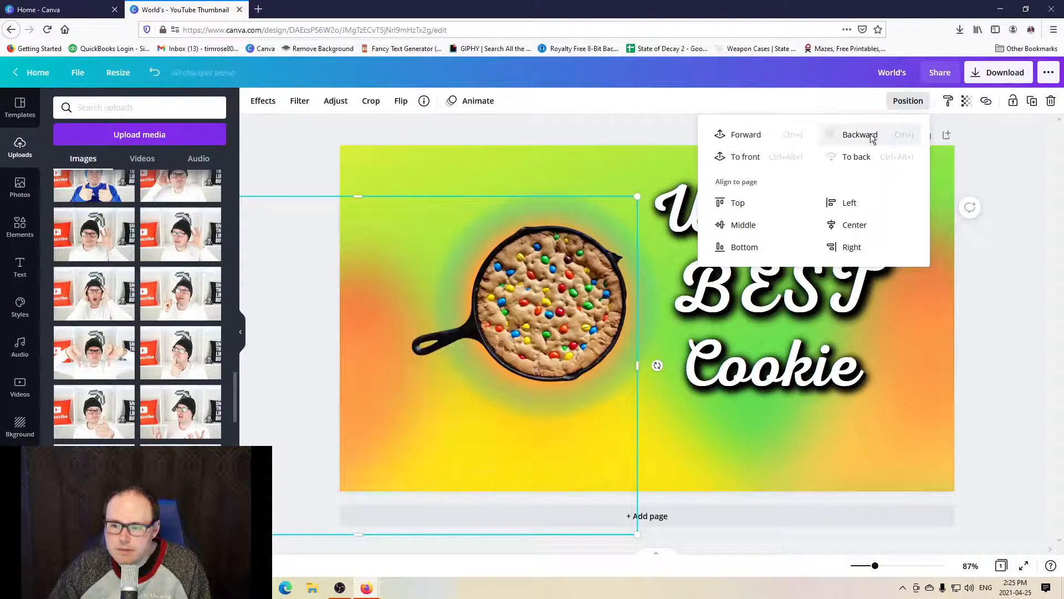
mouse_move(358, 256)
left_mouse_down()
mouse_move(366, 233)
mouse_move(359, 242)
mouse_move(373, 254)
mouse_move(362, 255)
left_mouse_up()
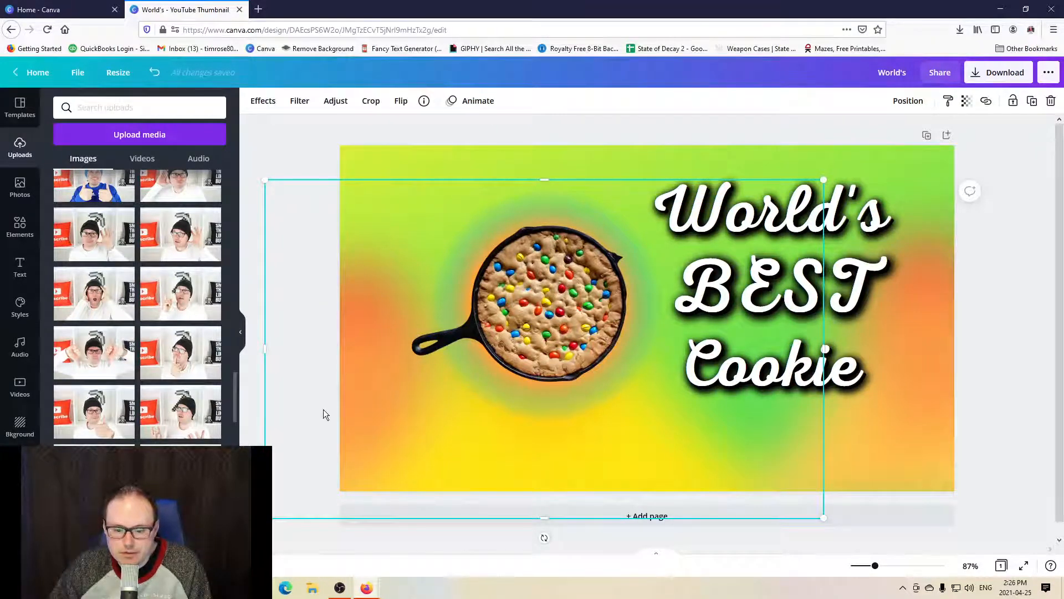
left_click(1009, 191)
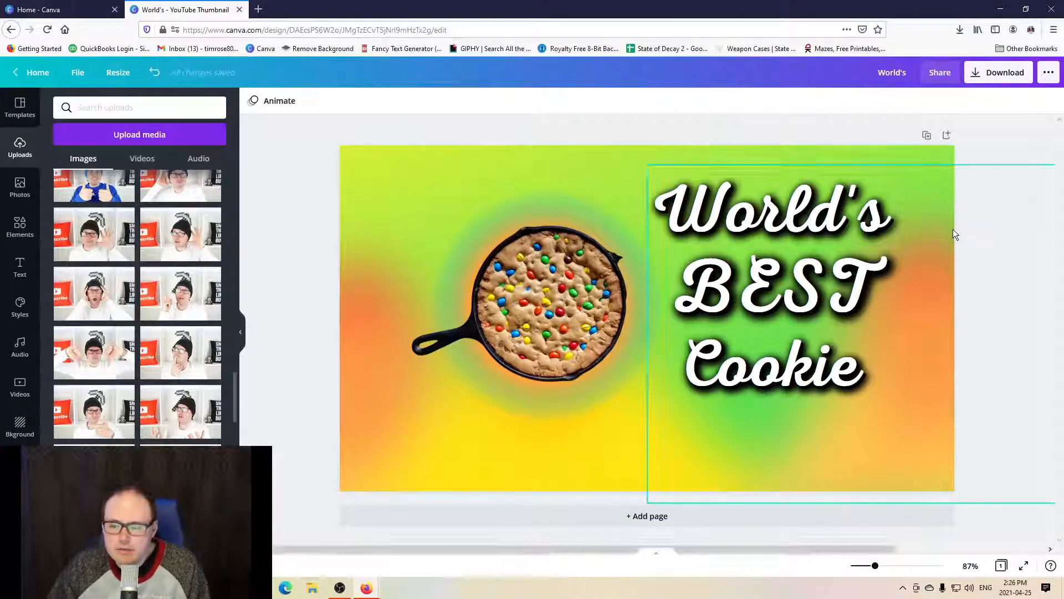
Step: Place another copy of the right-edge orange glow around the word "Cookie" and send it behind the text
left_click(941, 270)
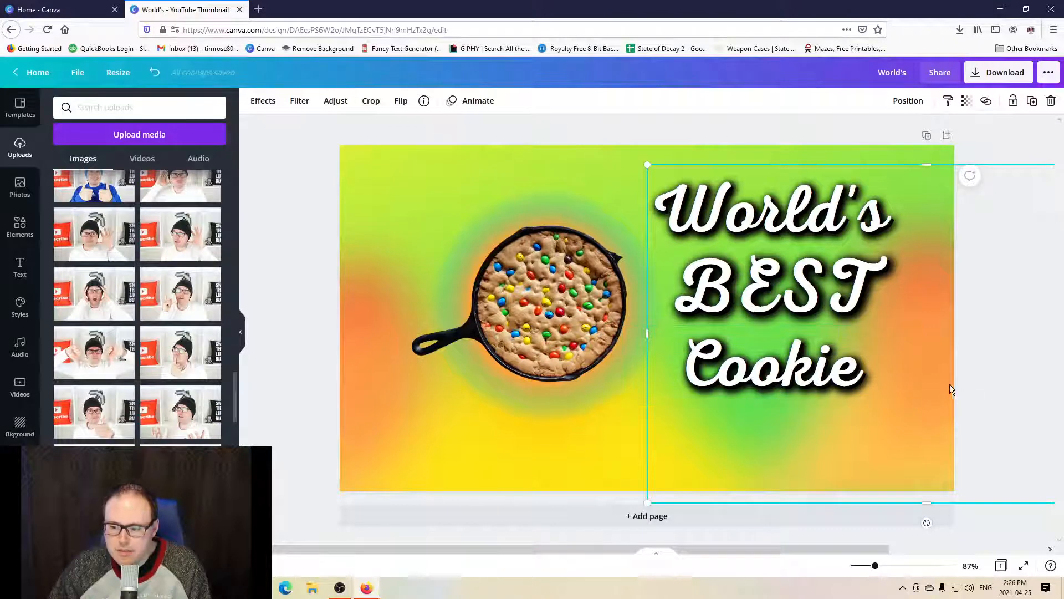
left_click_drag(949, 387, 743, 399)
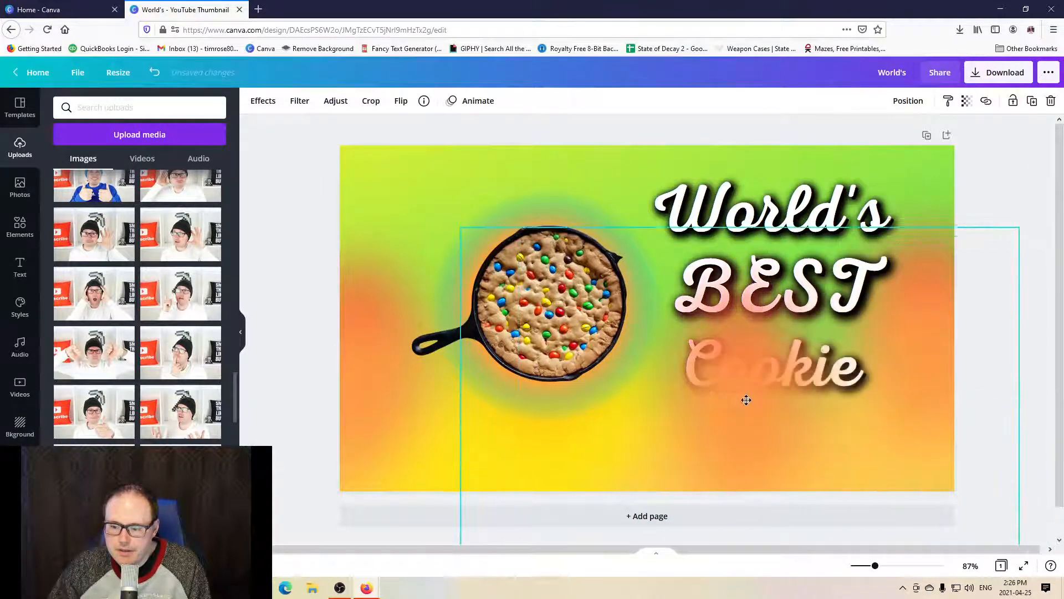
left_click(909, 104)
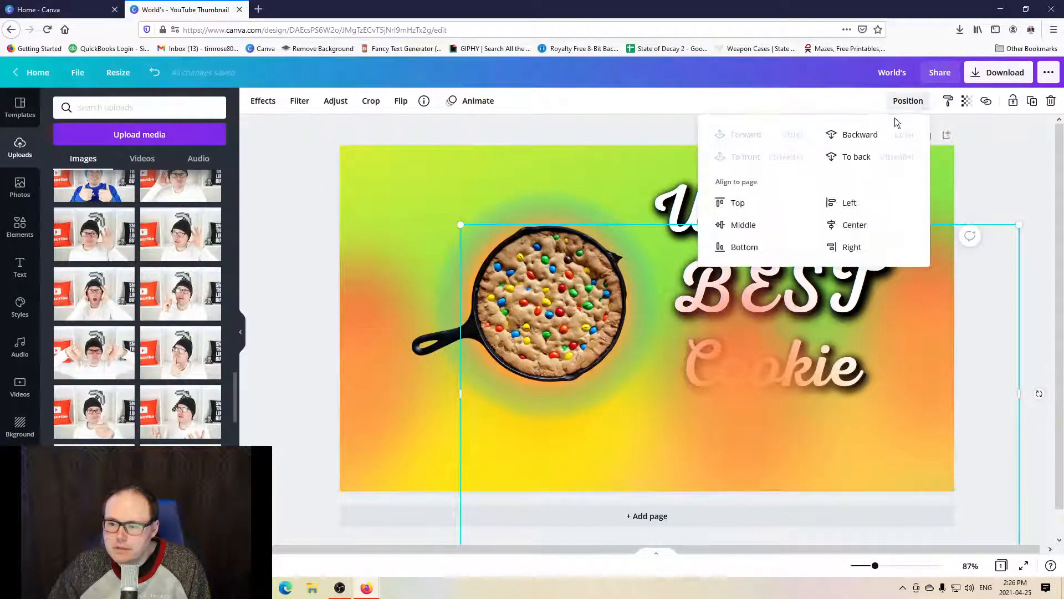
left_click(868, 138)
left_click(867, 135)
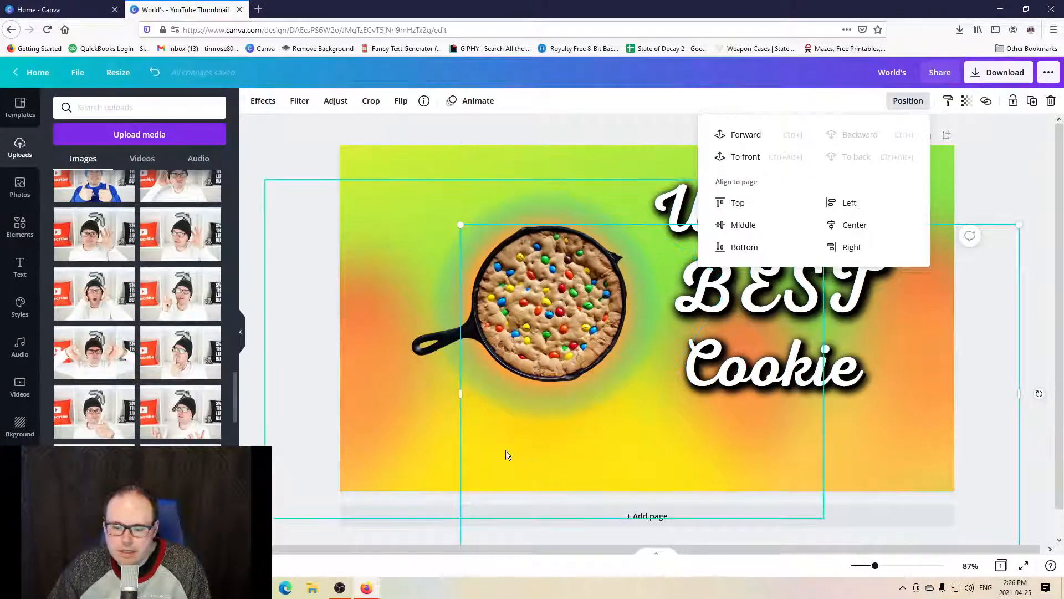
Step: Nudge the yellow glow beneath the skillet and shift the right-edge orange glow slightly left
left_click_drag(511, 461, 493, 461)
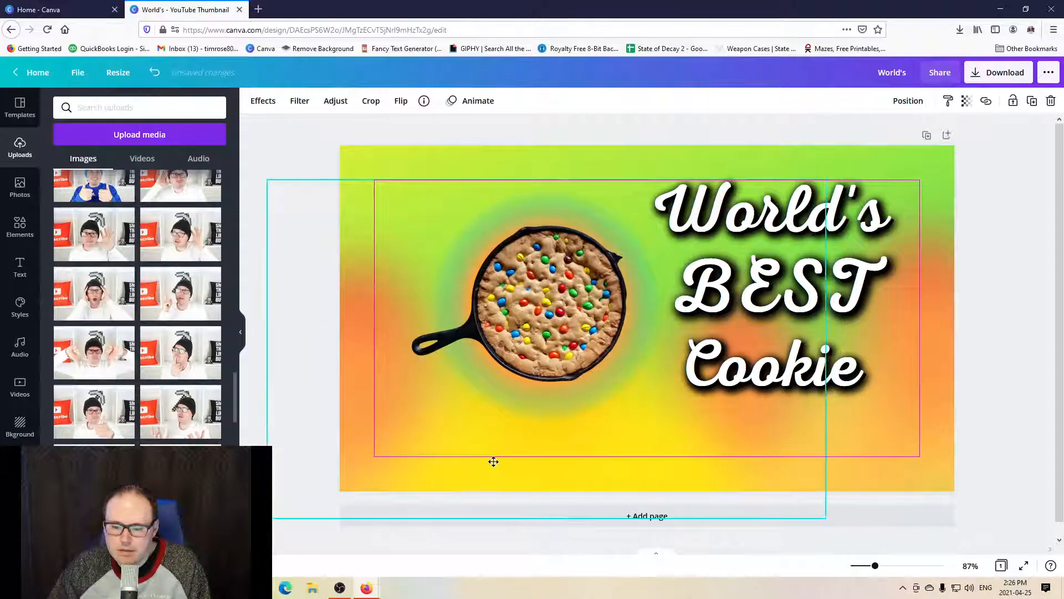
left_click(854, 420)
left_click_drag(858, 420, 837, 423)
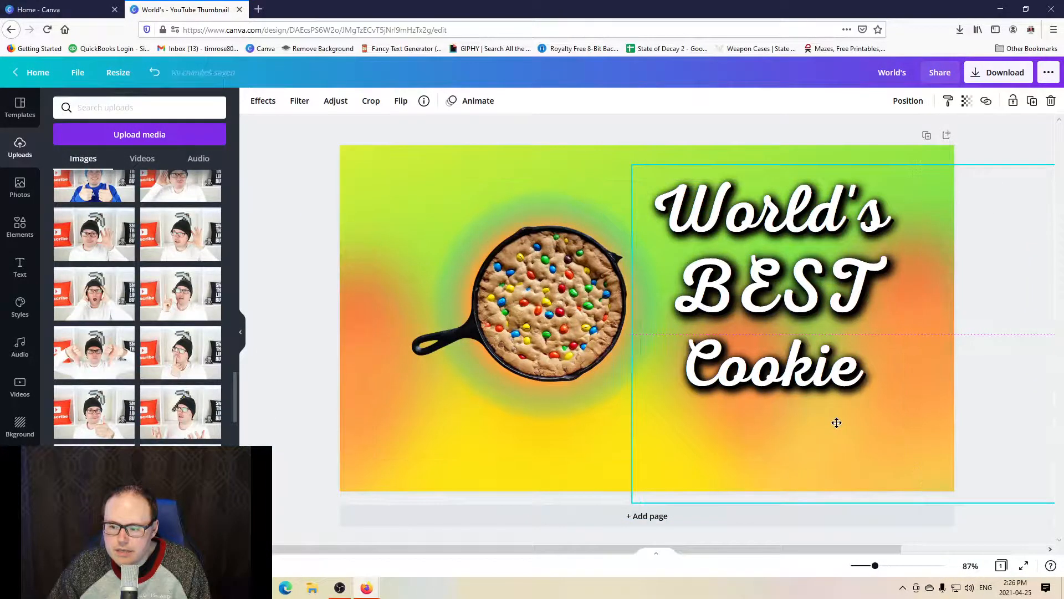
left_click(307, 160)
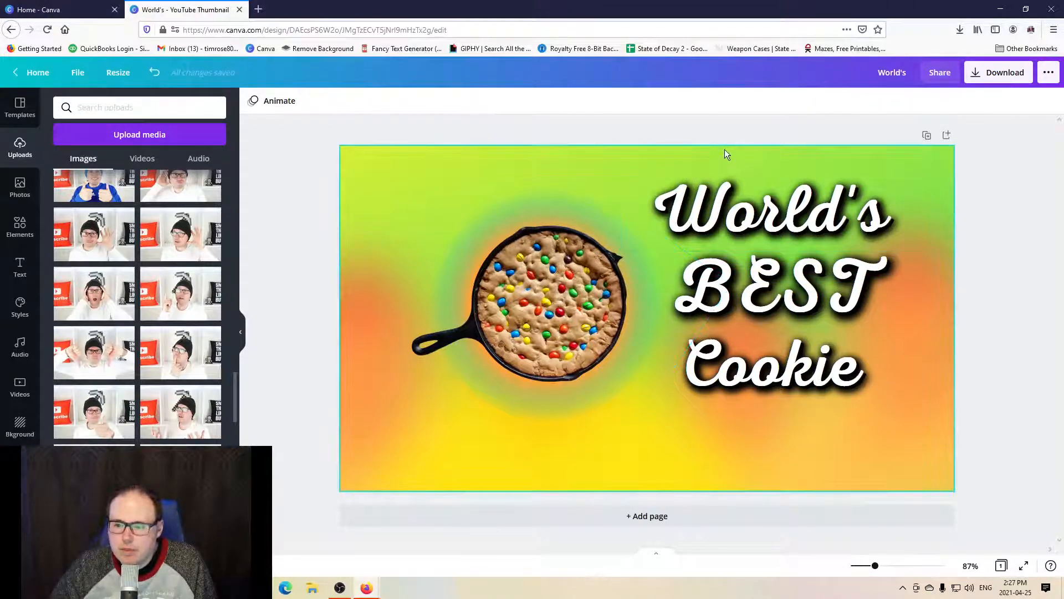
Step: Raise the three title words closer together, narrow the "Cookie" text box and center it under "BEST"
left_click_drag(771, 208, 765, 203)
mouse_move(779, 274)
left_mouse_down()
mouse_move(730, 308)
mouse_move(819, 266)
mouse_move(783, 266)
left_mouse_up()
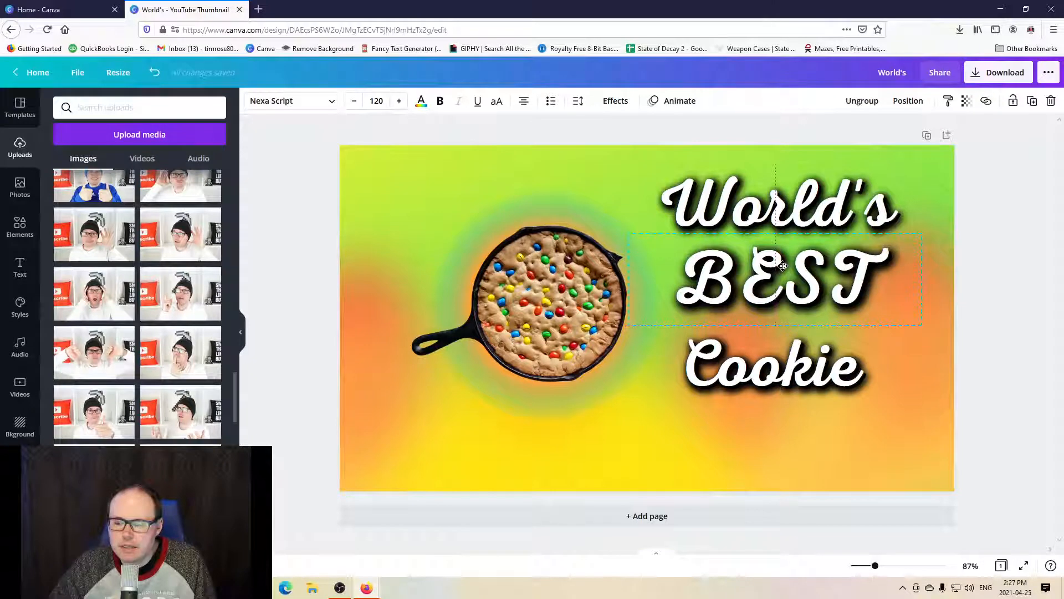
mouse_move(783, 377)
left_mouse_down()
mouse_move(782, 361)
mouse_move(807, 361)
mouse_move(770, 353)
mouse_move(816, 358)
mouse_move(779, 361)
mouse_move(793, 360)
left_mouse_up()
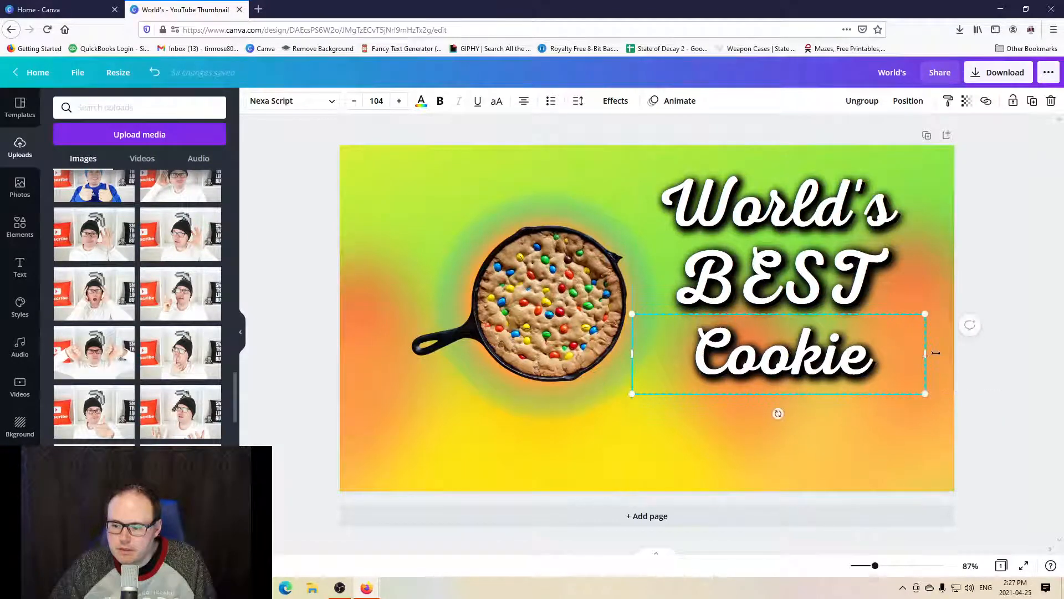
left_click_drag(925, 354, 885, 355)
left_click_drag(794, 359, 807, 355)
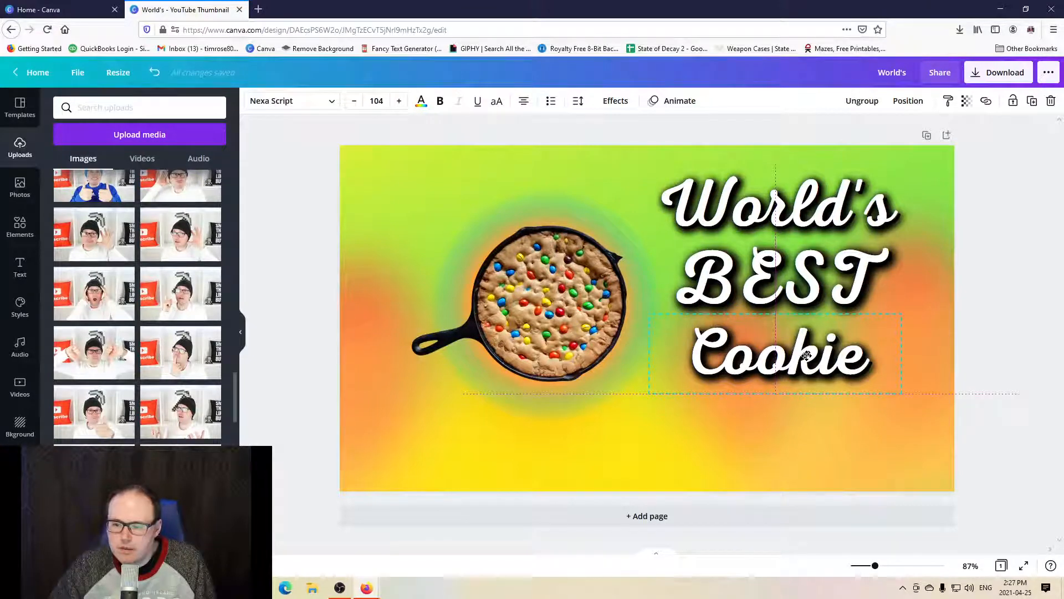
left_click(998, 358)
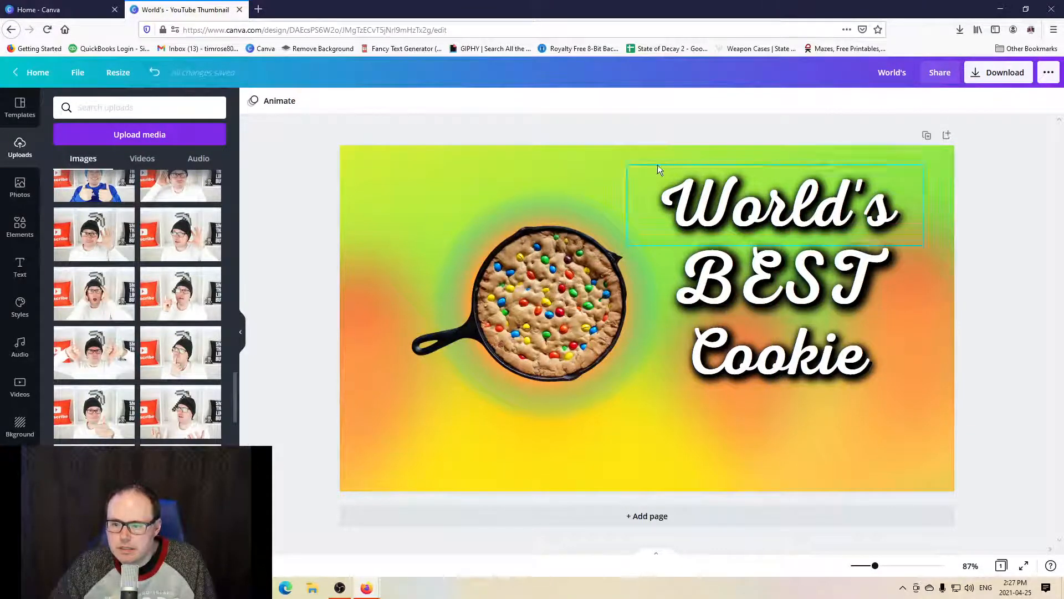
left_click_drag(641, 143, 887, 388)
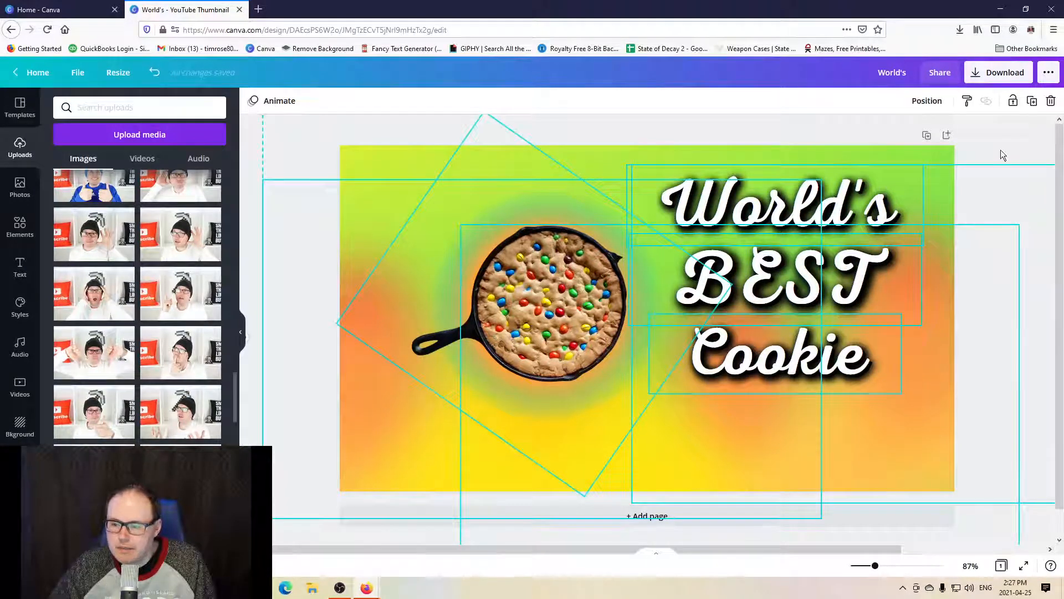
left_click(929, 166)
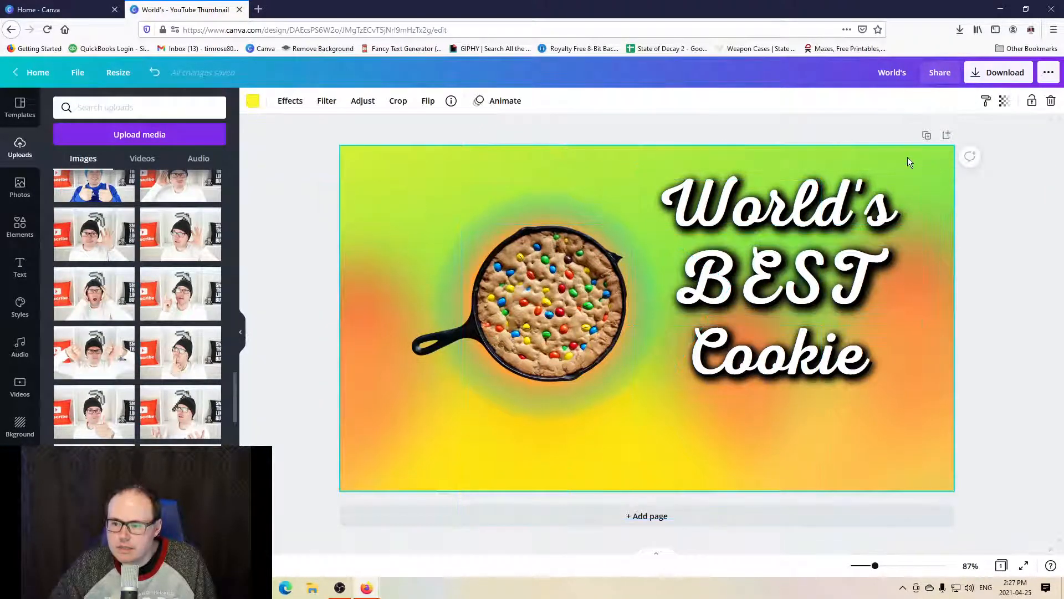
key("ctrl+a")
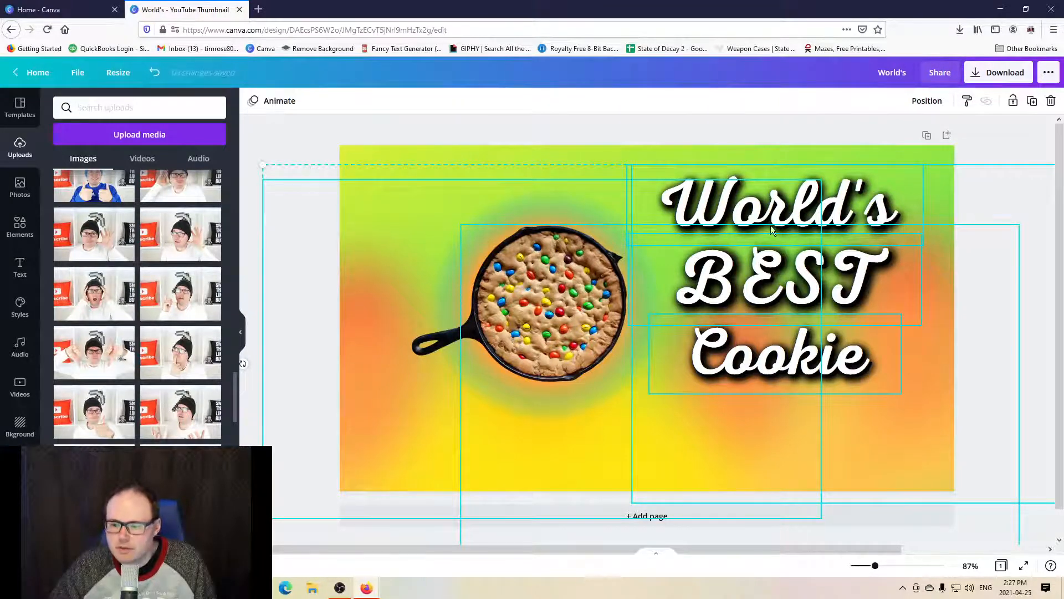
left_click(581, 128)
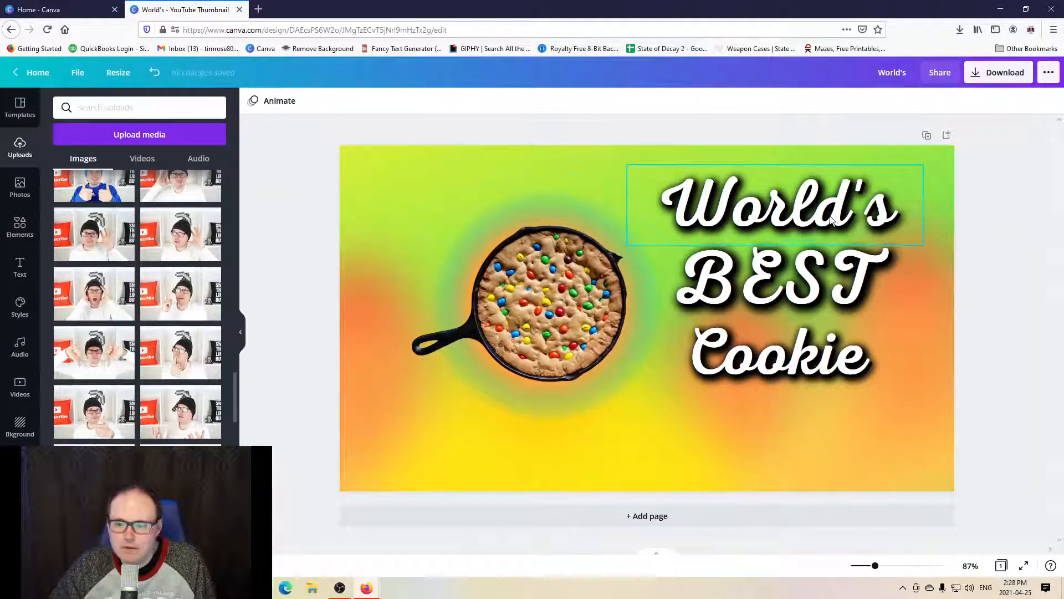
Step: Enlarge the three title words, scaling "World's" and "Cookie" to font size 115 and making "BEST" slightly larger as well
left_click(924, 244)
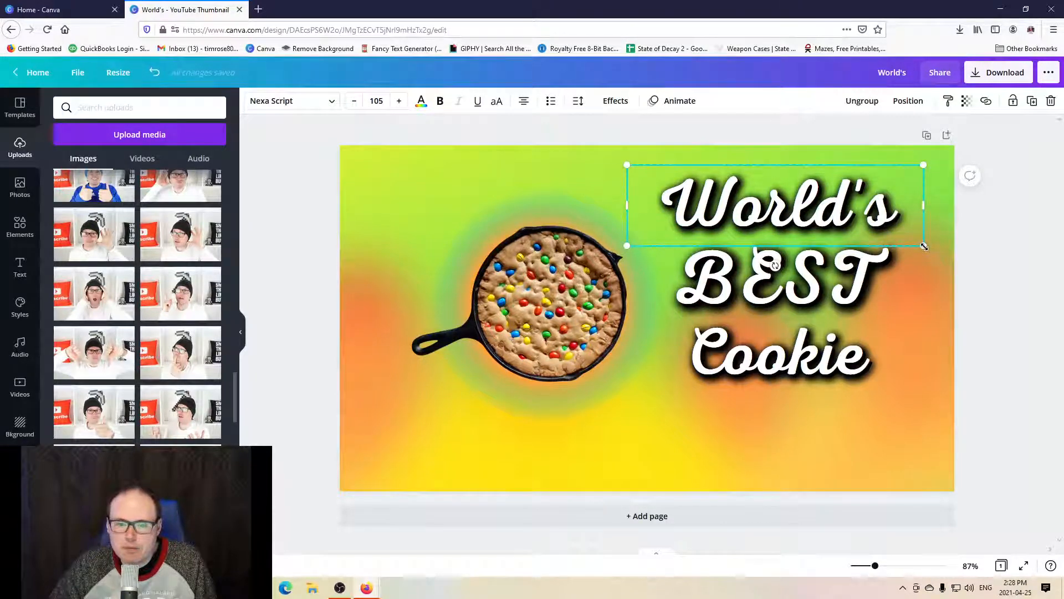
left_click_drag(924, 246, 951, 262)
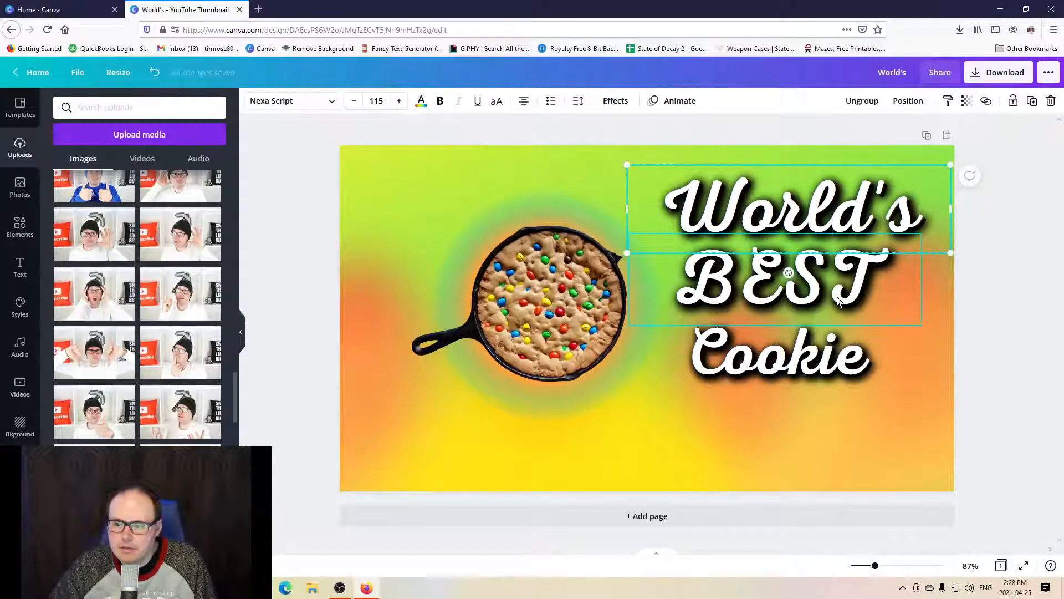
left_click(905, 312)
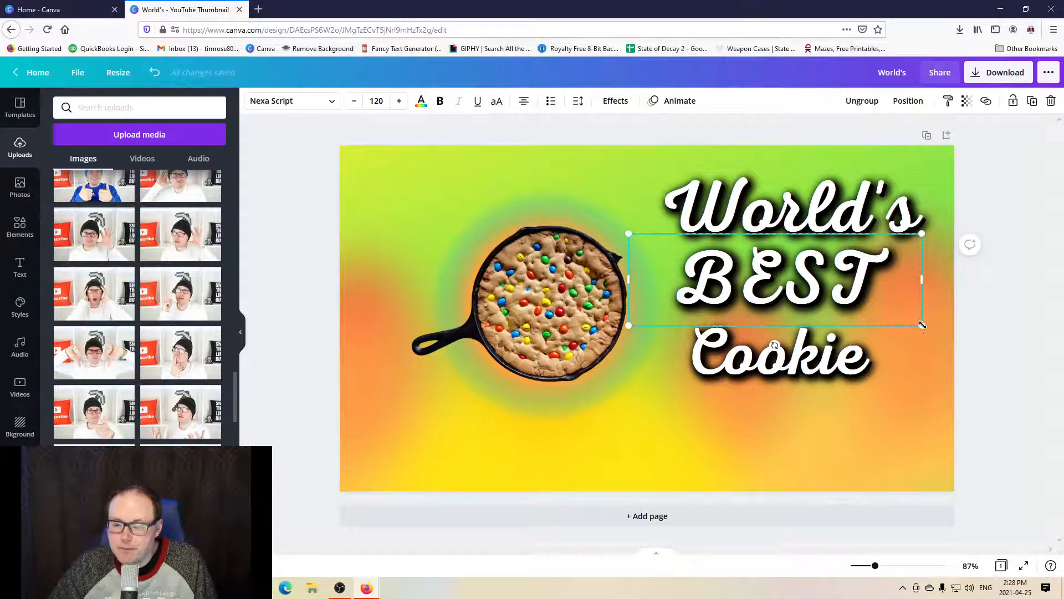
left_click_drag(922, 326, 944, 339)
left_click(852, 377)
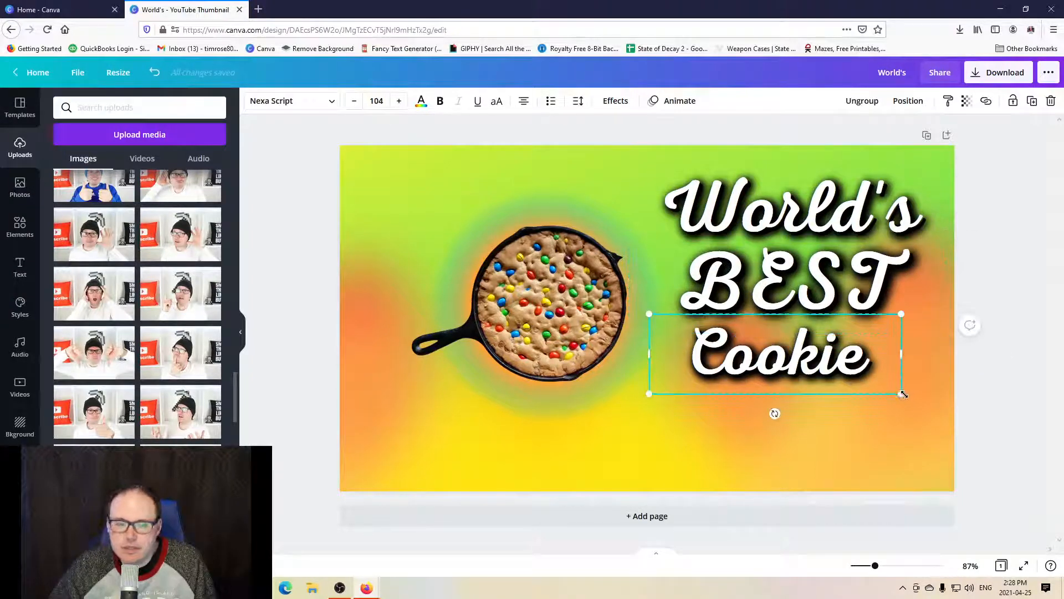
left_click_drag(903, 395, 927, 408)
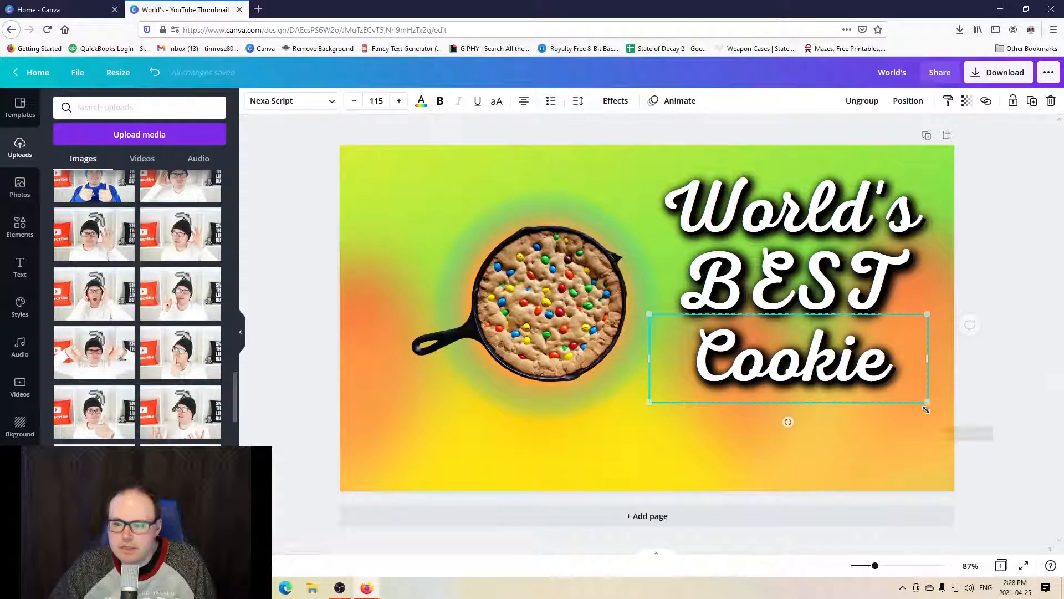
left_click(1021, 298)
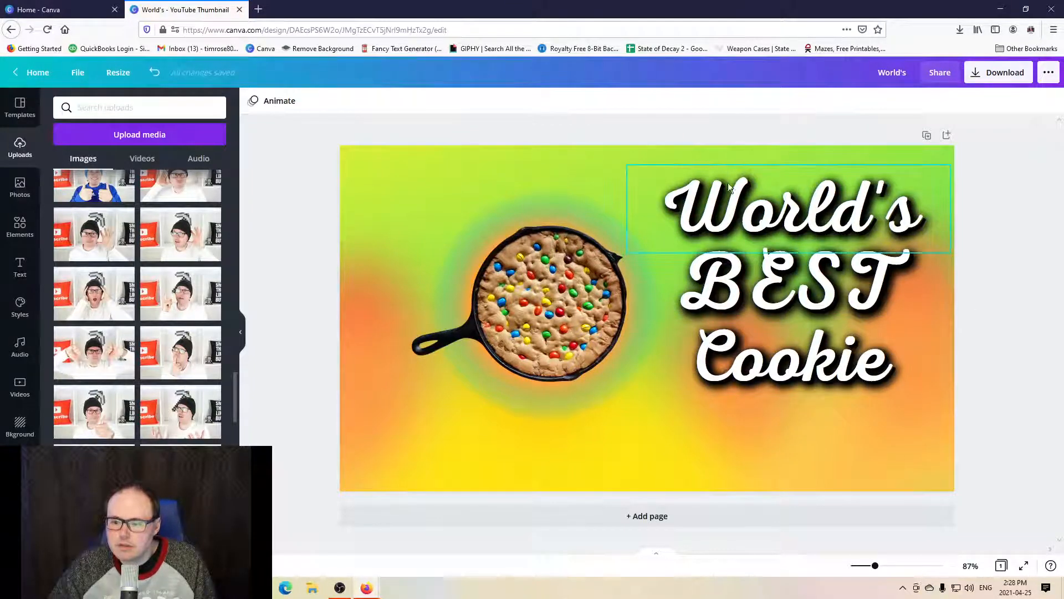
Step: Move "Cookie", "BEST" and "World's" slightly down and left, spacing them evenly as a centered stack beside the skillet
left_click_drag(795, 381, 775, 407)
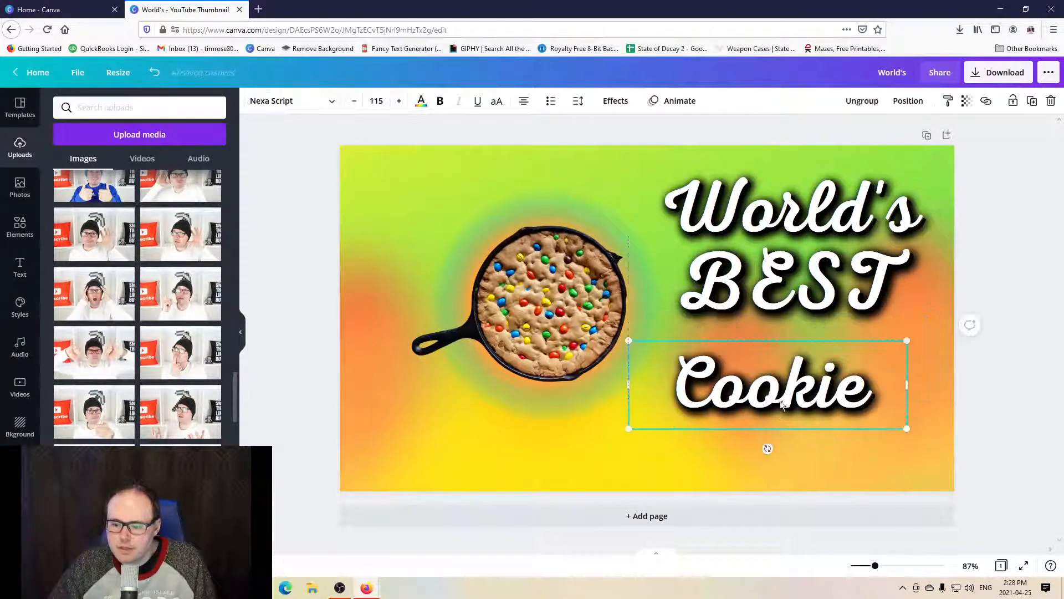
left_click_drag(794, 287, 775, 311)
left_click(802, 211)
left_click_drag(803, 211, 780, 221)
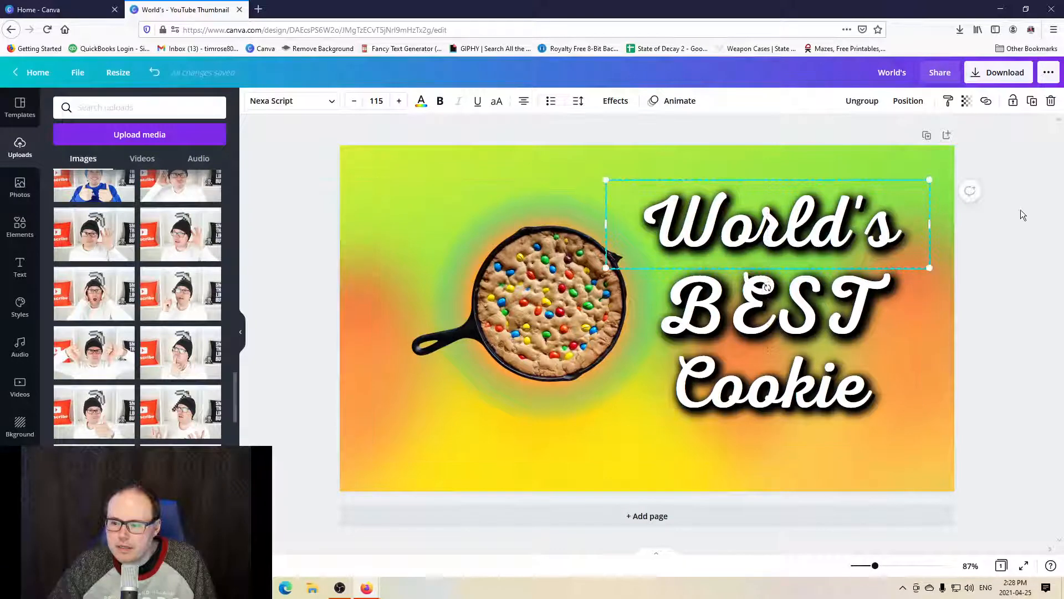
left_click(1005, 216)
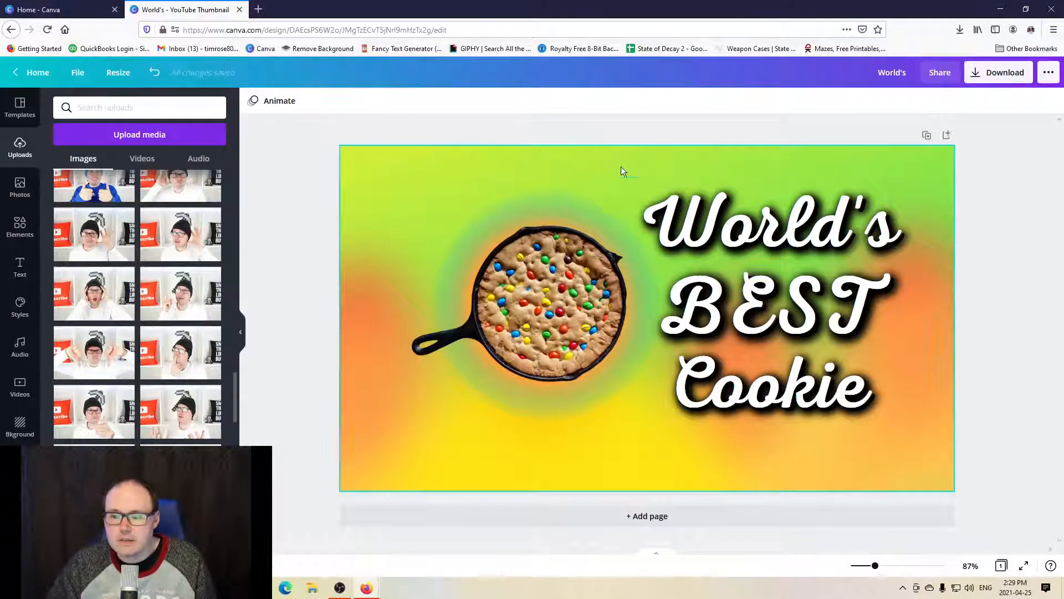
Step: Try yellow, black, red, turquoise, pink and orange-red as the text color of "World's" and return it to white
left_click(739, 237)
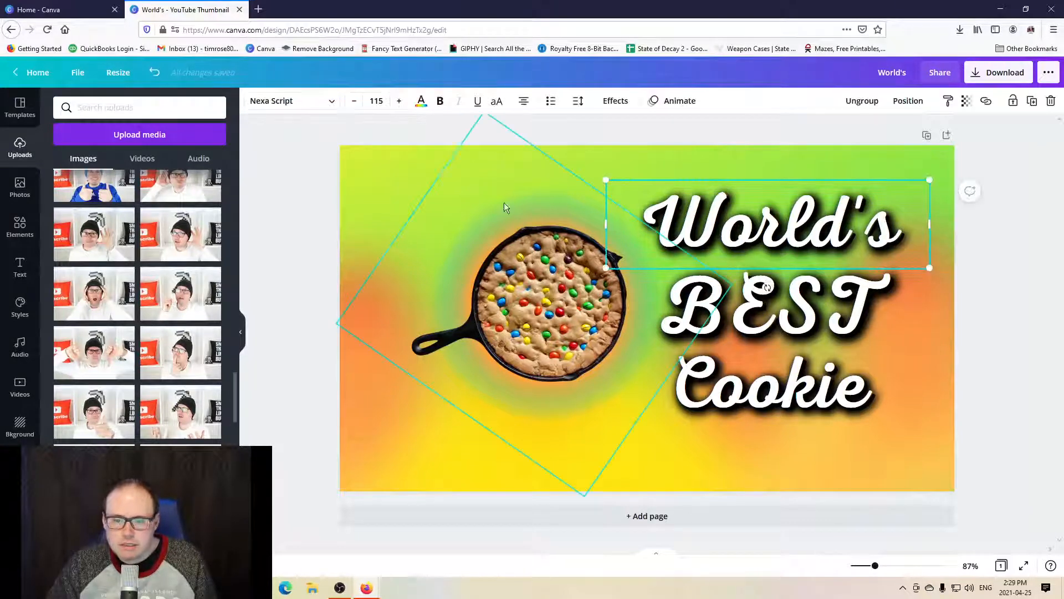
left_click(421, 101)
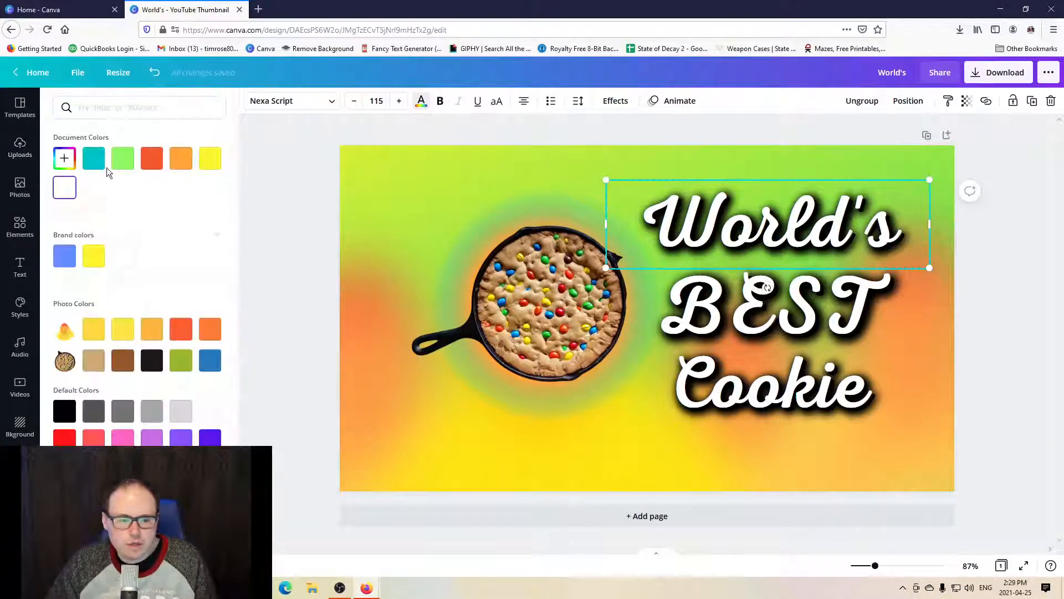
left_click(94, 256)
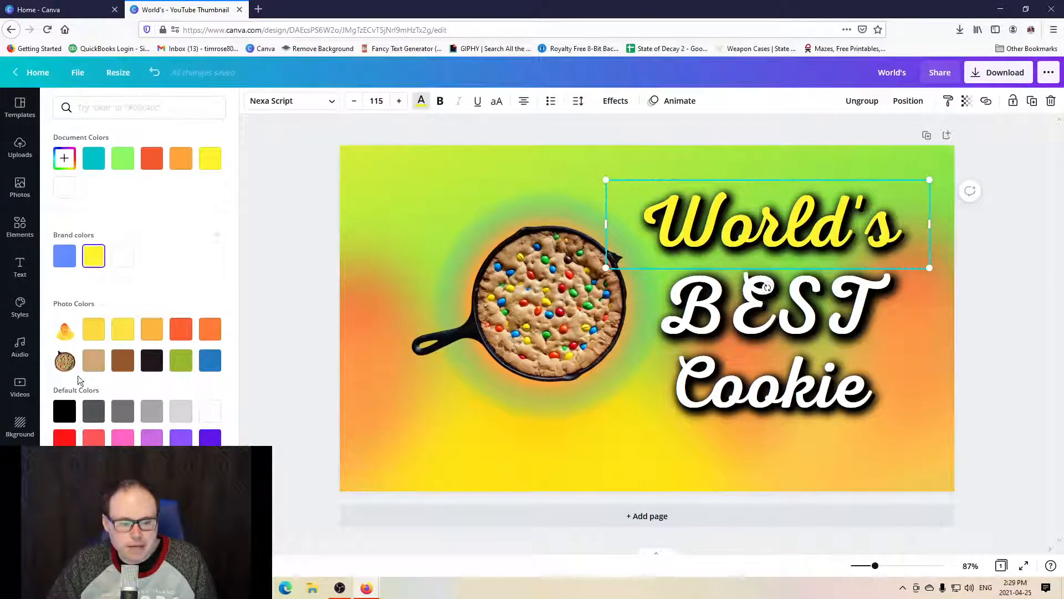
left_click(65, 413)
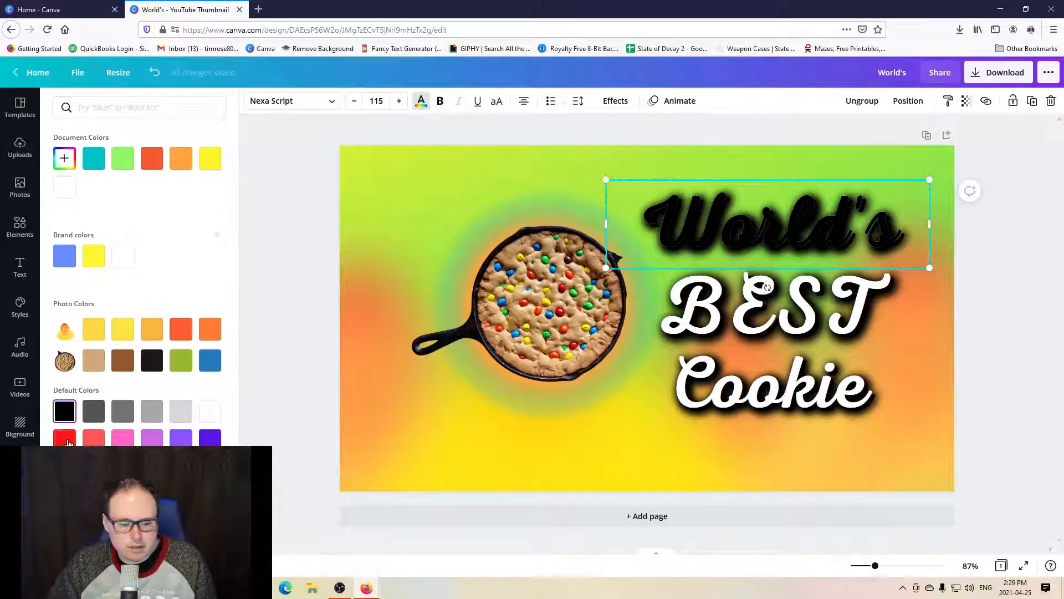
left_click(67, 439)
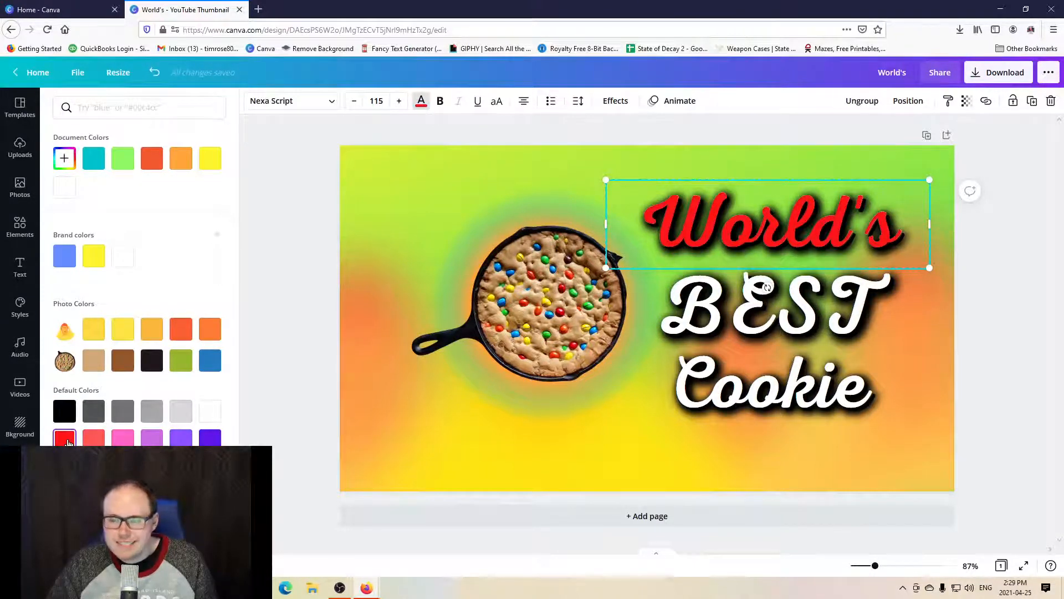
left_click(93, 158)
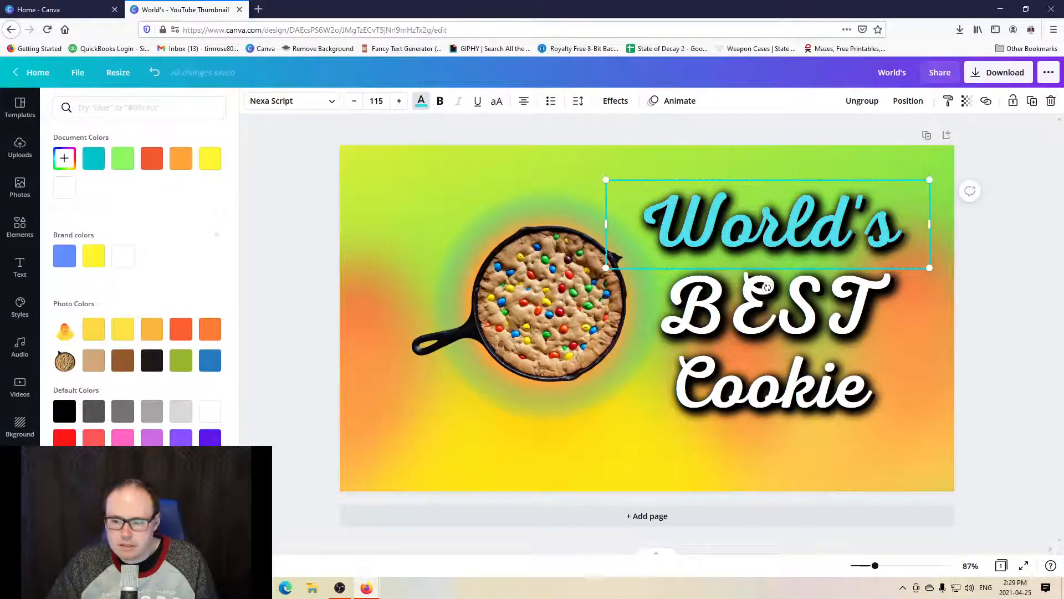
left_click(122, 440)
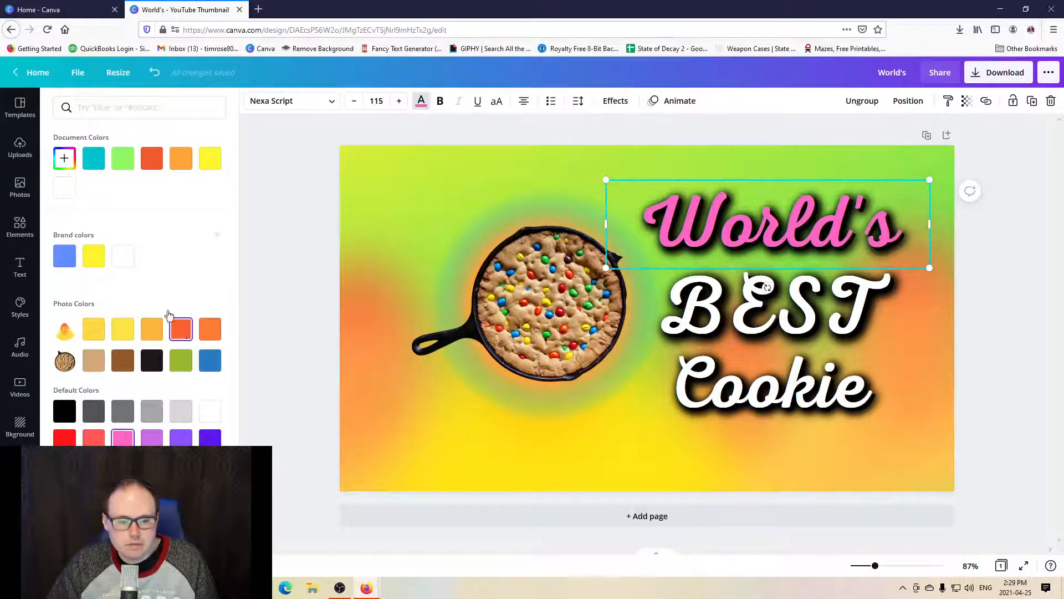
left_click(152, 159)
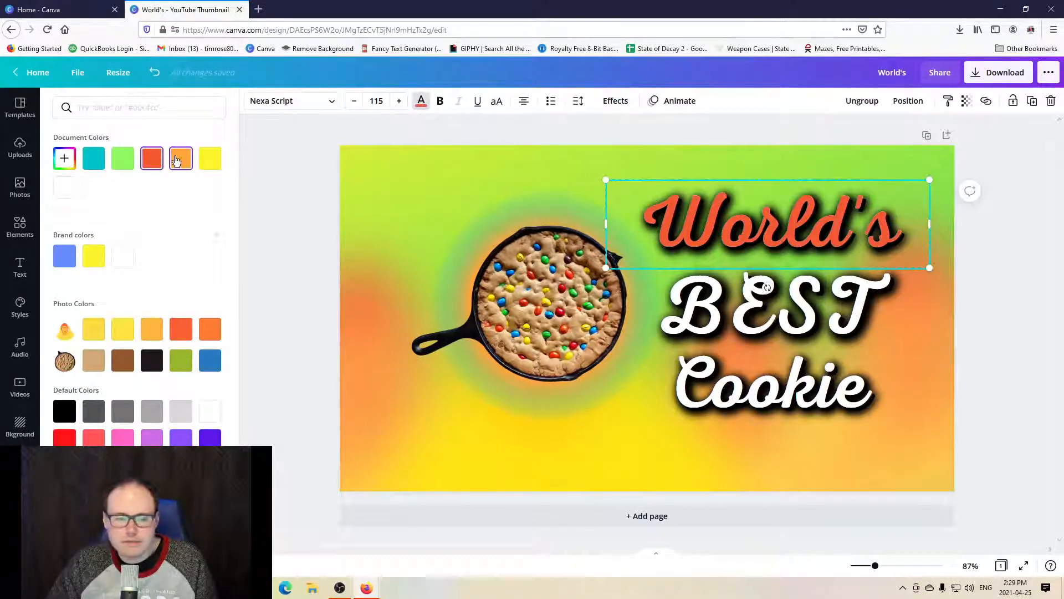
left_click(209, 159)
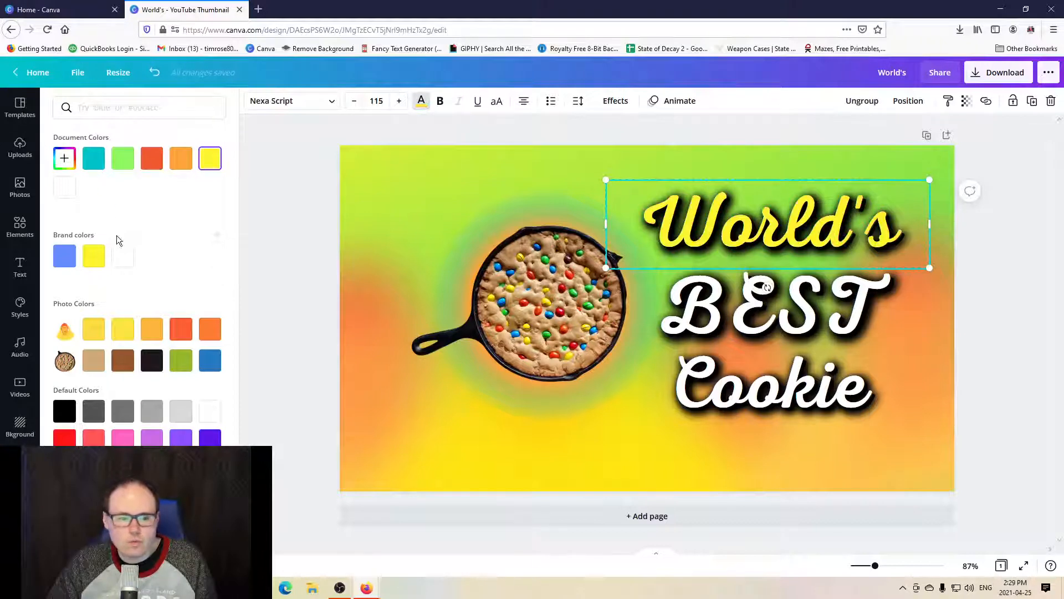
left_click(209, 415)
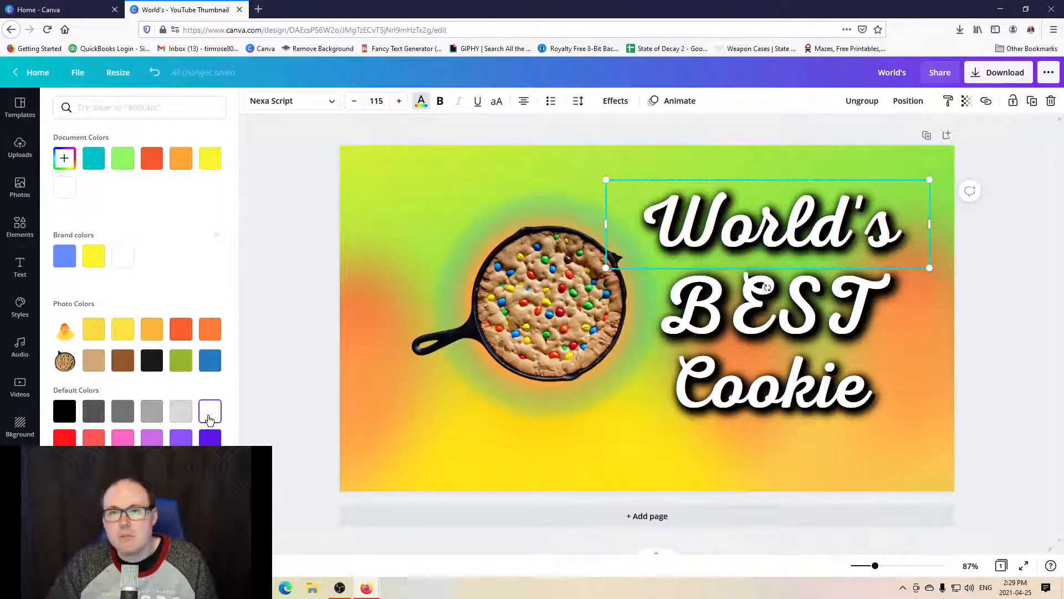